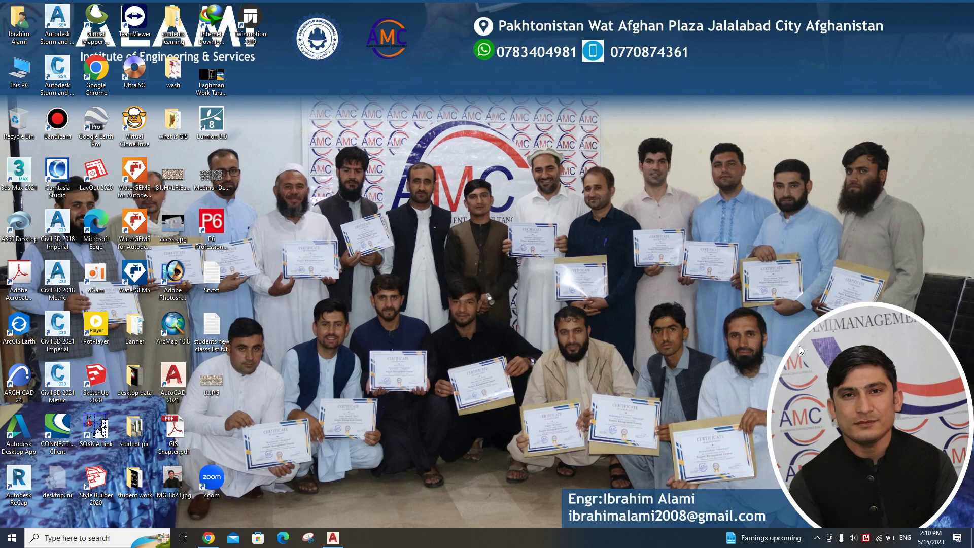
# - Bring the AutoCAD 2021 window with the blank Drawing1.dwg to the front
pyautogui.click(333, 537)
pyautogui.moveTo(327, 278); pyautogui.dragTo(328, 220)
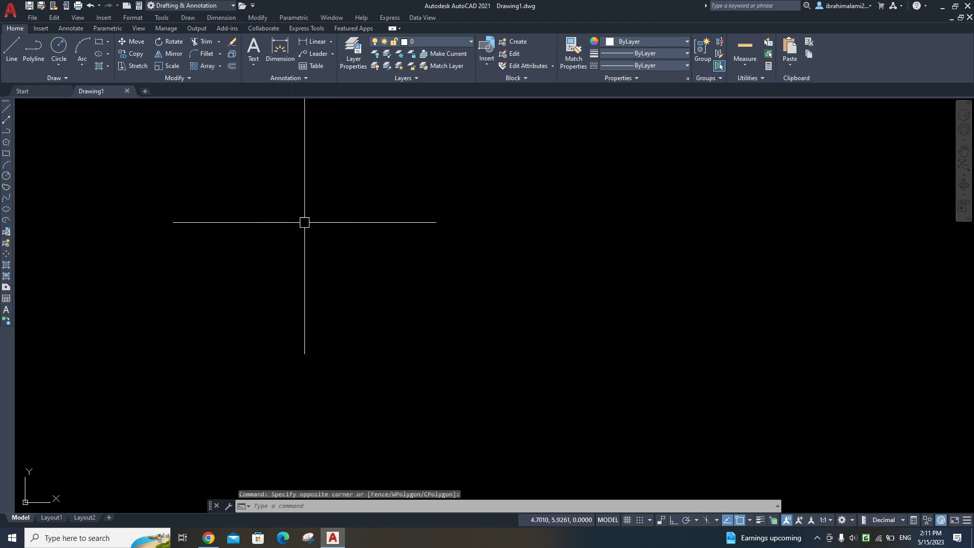
# - Start a spline and place eight alternating peak and trough fit points, left to right
pyautogui.click(341, 246)
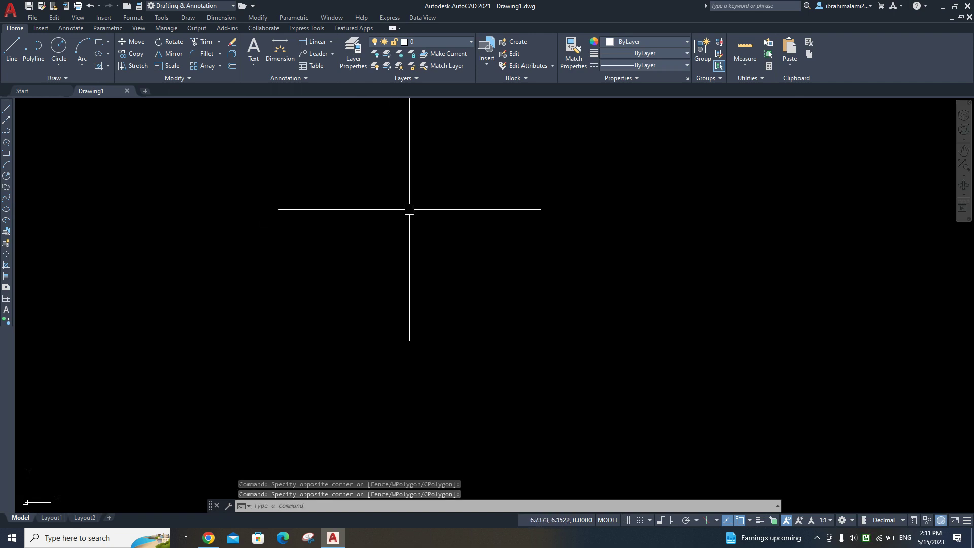
pyautogui.write('s')
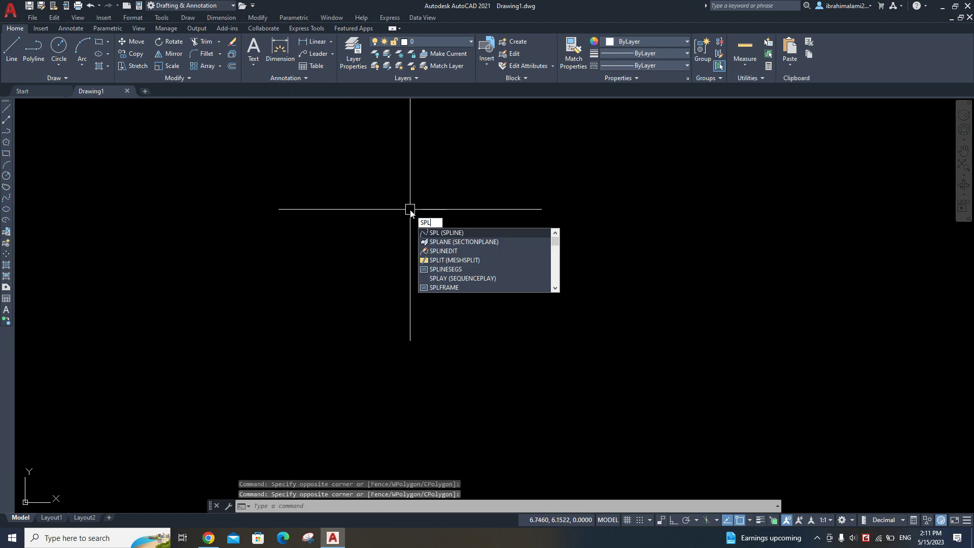
pyautogui.press('Return')
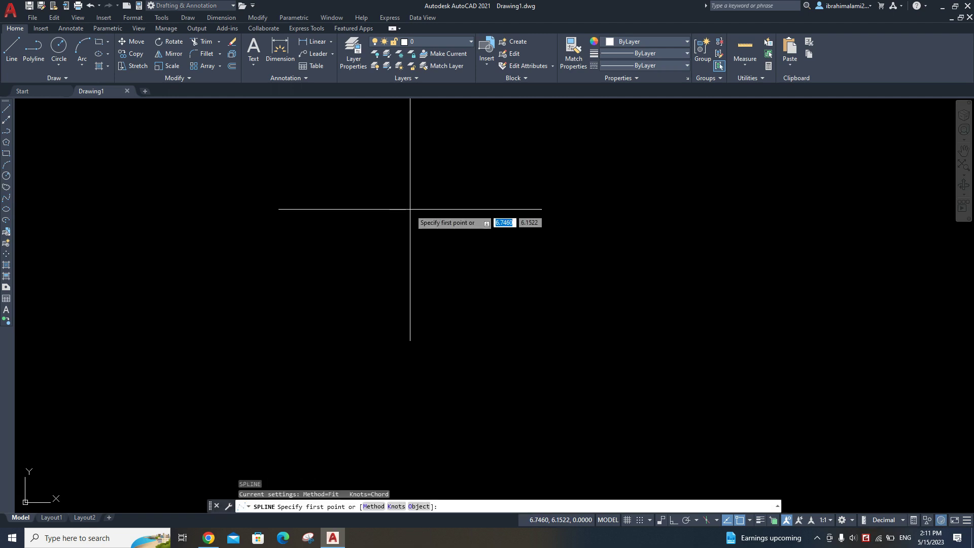
pyautogui.click(285, 306)
pyautogui.click(350, 218)
pyautogui.click(490, 289)
pyautogui.click(588, 222)
pyautogui.click(675, 285)
pyautogui.click(768, 223)
pyautogui.click(829, 282)
pyautogui.click(891, 244)
# - Extend the wavy spline with four more fit points and finish the first river bank
pyautogui.moveTo(867, 258); pyautogui.dragTo(534, 238, button='middle')
pyautogui.click(628, 267)
pyautogui.click(712, 214)
pyautogui.click(771, 280)
pyautogui.click(851, 218)
pyautogui.press('Return')
# - Reposition the view so the curve sits near the top with room below
pyautogui.moveTo(547, 282); pyautogui.dragTo(576, 284, button='middle')
pyautogui.scroll(1, 550, 284)
pyautogui.scroll(-2, 527, 209)
pyautogui.moveTo(527, 209); pyautogui.dragTo(521, 232, button='middle')
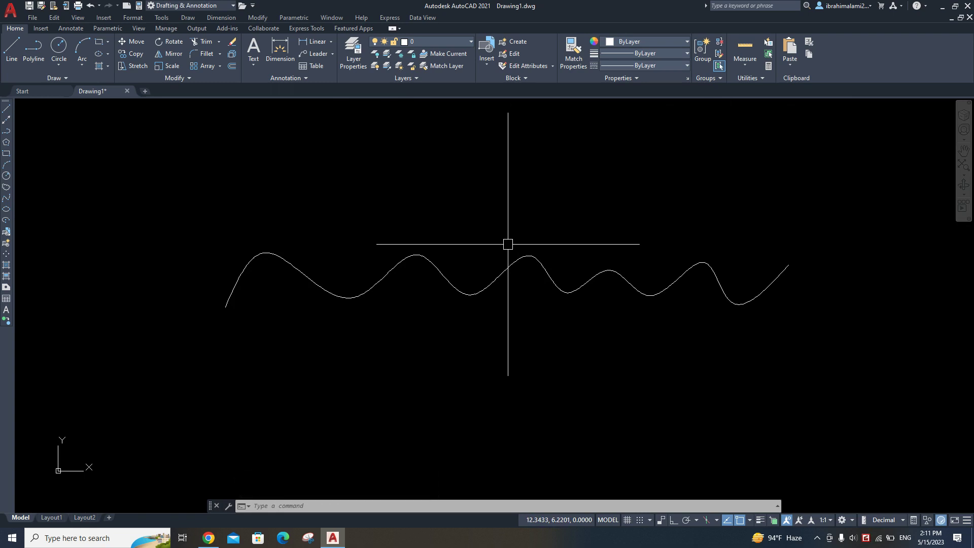
pyautogui.moveTo(494, 260)
pyautogui.mouseDown(button='middle')
pyautogui.moveTo(361, 206)
pyautogui.moveTo(487, 218)
pyautogui.moveTo(497, 197)
pyautogui.mouseUp(button='middle')
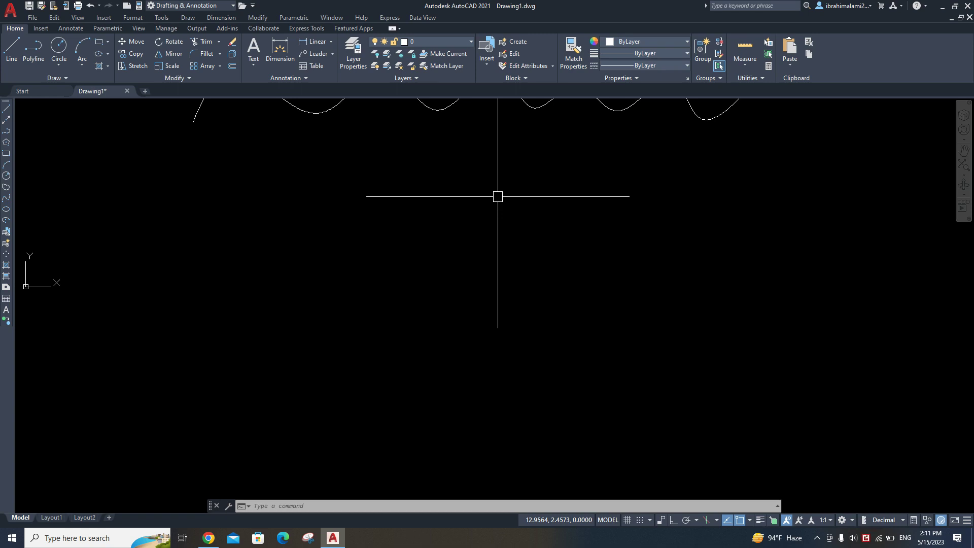
pyautogui.moveTo(433, 200); pyautogui.dragTo(483, 226, button='middle')
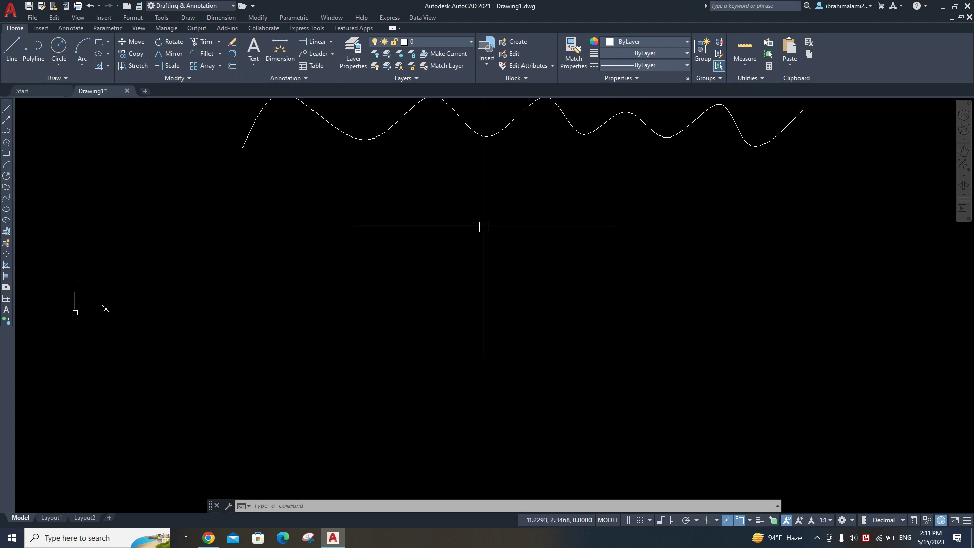
pyautogui.moveTo(495, 223)
pyautogui.mouseDown(button='middle')
pyautogui.moveTo(456, 242)
pyautogui.moveTo(440, 236)
pyautogui.mouseUp(button='middle')
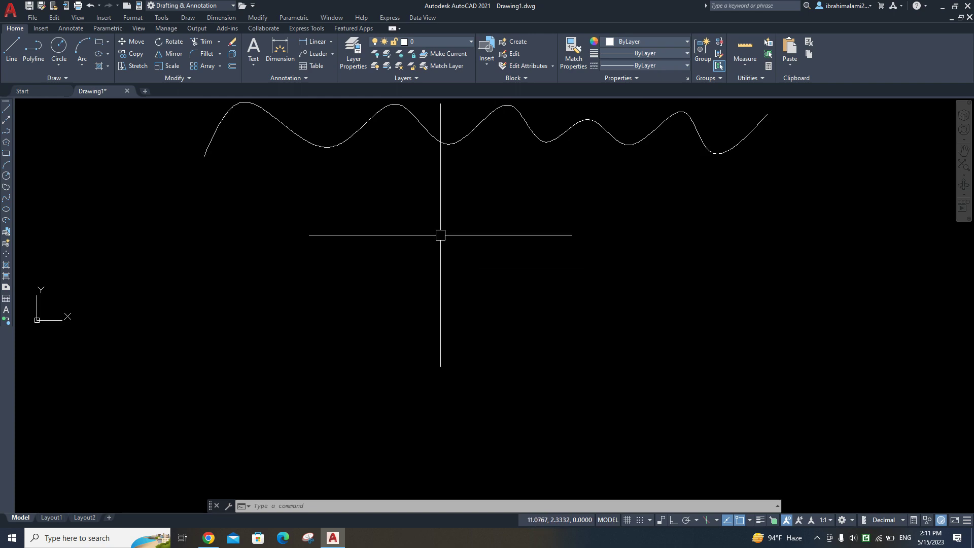
# - Draw a second wavy spline bank through seven fit points
pyautogui.write('pl')
pyautogui.press('Return')
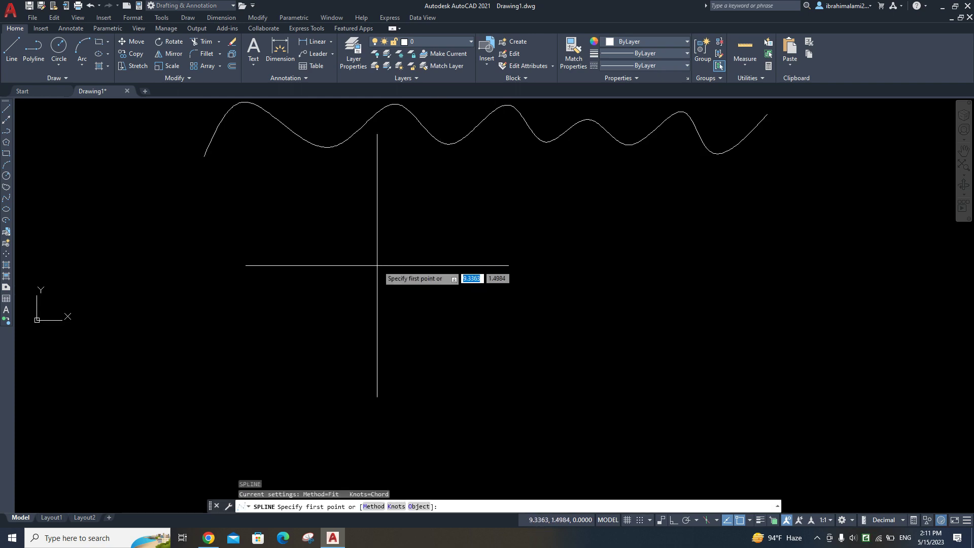
pyautogui.click(367, 274)
pyautogui.click(537, 193)
pyautogui.click(696, 291)
pyautogui.moveTo(798, 327); pyautogui.dragTo(472, 290, button='middle')
pyautogui.click(472, 290)
pyautogui.click(681, 224)
pyautogui.click(817, 262)
pyautogui.click(883, 217)
pyautogui.press('Return')
# - Copy the second curve to four stacked positions below it, forming parallel curves
pyautogui.write('o')
pyautogui.press('Return')
pyautogui.click(634, 231)
pyautogui.press('Return')
pyautogui.click(631, 189)
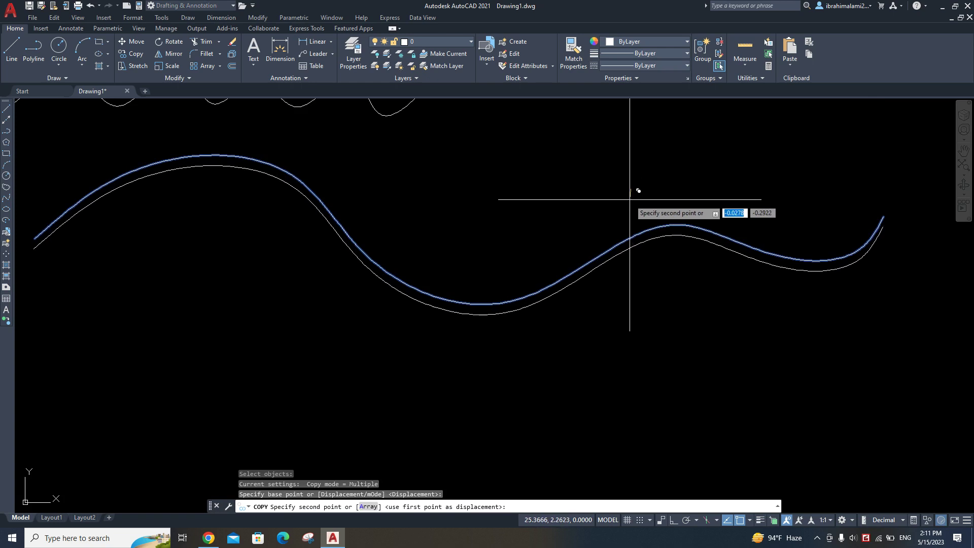
pyautogui.click(627, 240)
pyautogui.click(625, 261)
pyautogui.click(622, 291)
pyautogui.click(618, 330)
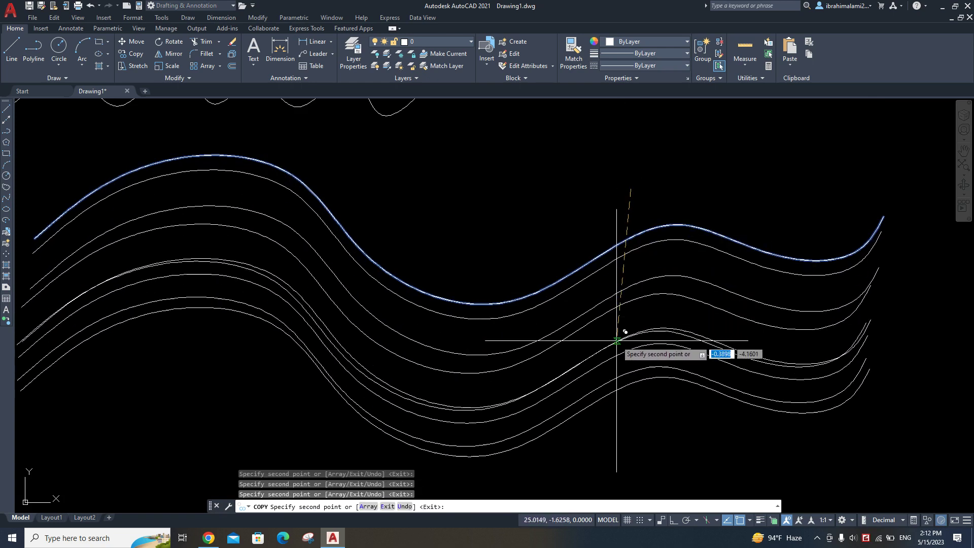
pyautogui.press('Return')
pyautogui.scroll(3, 511, 256)
pyautogui.moveTo(686, 252); pyautogui.dragTo(580, 271, button='middle')
pyautogui.scroll(-2, 569, 259)
pyautogui.scroll(3, 419, 350)
# - Draw the outer closed spline loop through five points, returning to its start
pyautogui.write('spl')
pyautogui.press('Return')
pyautogui.click(395, 237)
pyautogui.click(510, 200)
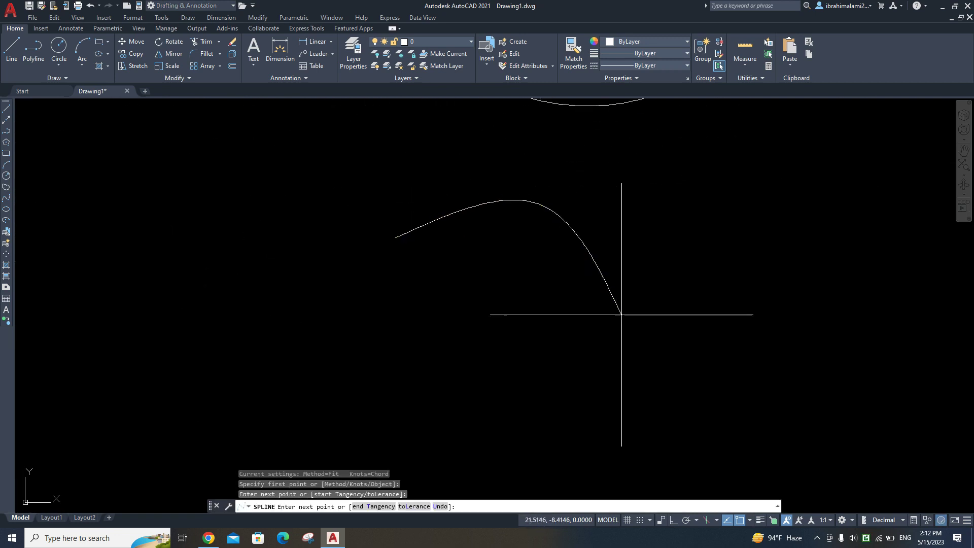
pyautogui.click(621, 314)
pyautogui.click(463, 394)
pyautogui.click(359, 320)
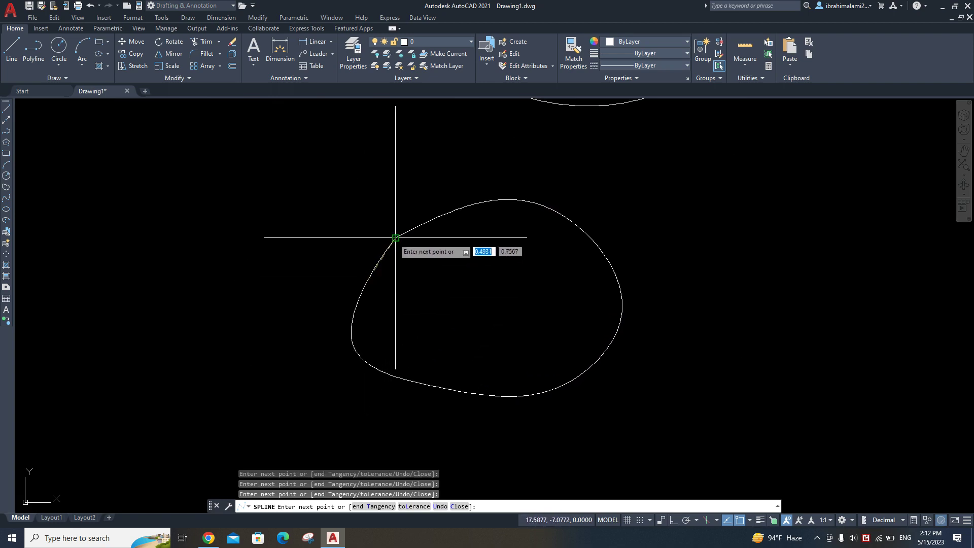
pyautogui.click(395, 237)
pyautogui.press('Return')
# - Draw two smaller closed spline loops nested inside the outer one
pyautogui.press('Return')
pyautogui.click(480, 249)
pyautogui.click(580, 327)
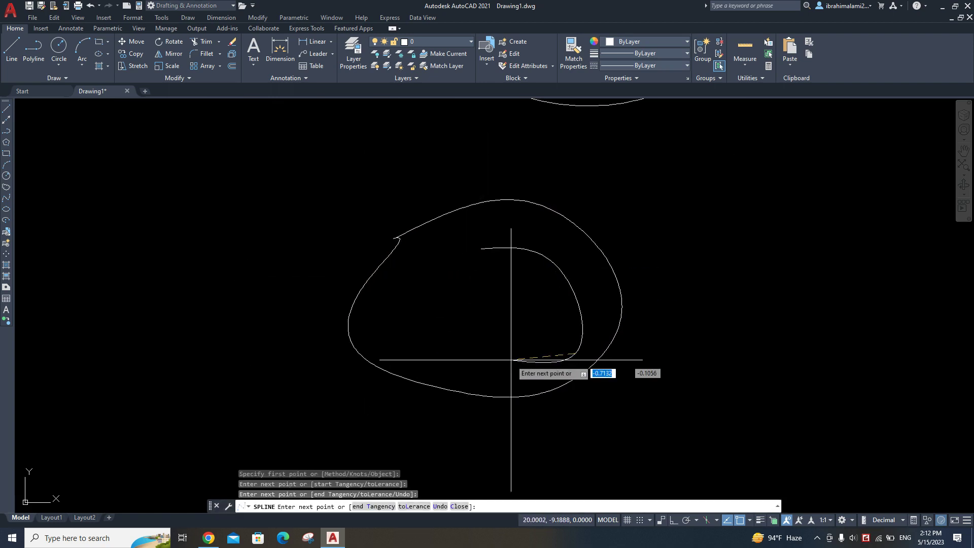
pyautogui.click(511, 359)
pyautogui.click(435, 293)
pyautogui.click(479, 249)
pyautogui.press('Return')
# - Draw the smallest innermost closed loop at the centre of the contours
pyautogui.press('Return')
pyautogui.click(497, 278)
pyautogui.click(530, 293)
pyautogui.click(490, 328)
pyautogui.click(470, 309)
pyautogui.click(497, 280)
pyautogui.press('Return')
pyautogui.scroll(6, 497, 294)
pyautogui.press('Return')
pyautogui.click(508, 288)
pyautogui.click(536, 310)
pyautogui.click(482, 315)
pyautogui.click(508, 288)
pyautogui.press('Return')
pyautogui.scroll(-5, 507, 315)
pyautogui.scroll(1, 534, 281)
pyautogui.scroll(1, 604, 280)
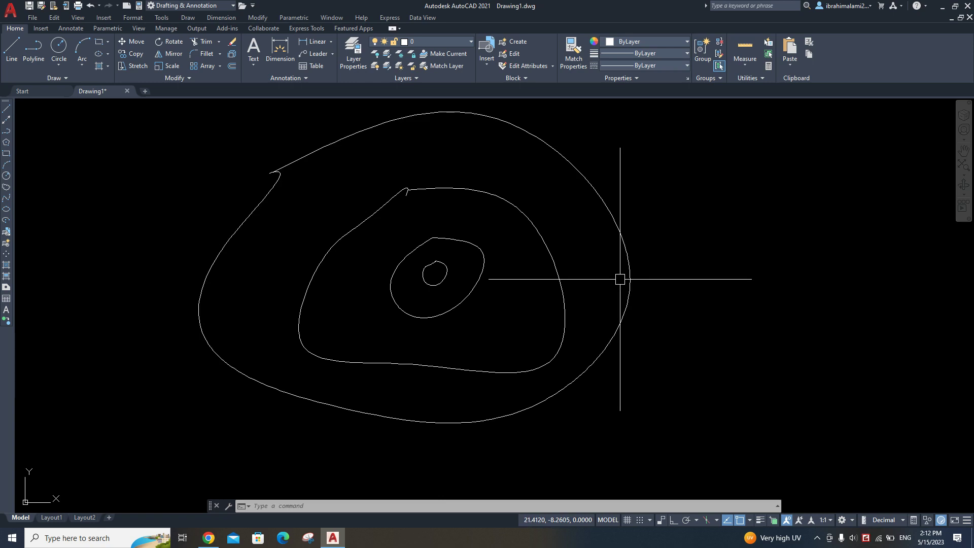
pyautogui.moveTo(567, 255); pyautogui.dragTo(633, 270, button='middle')
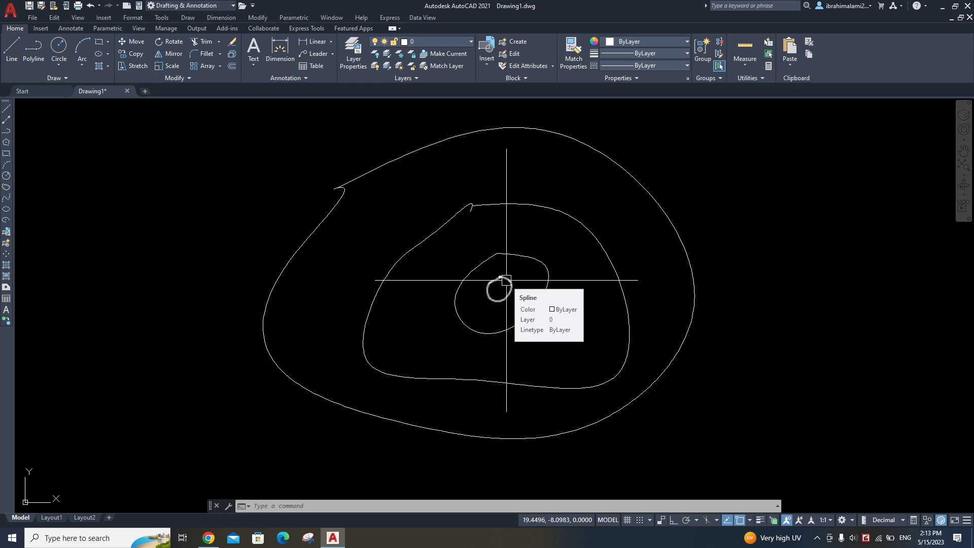
pyautogui.moveTo(500, 280)
pyautogui.scroll(1, 505, 278)
pyautogui.scroll(-3, 508, 278)
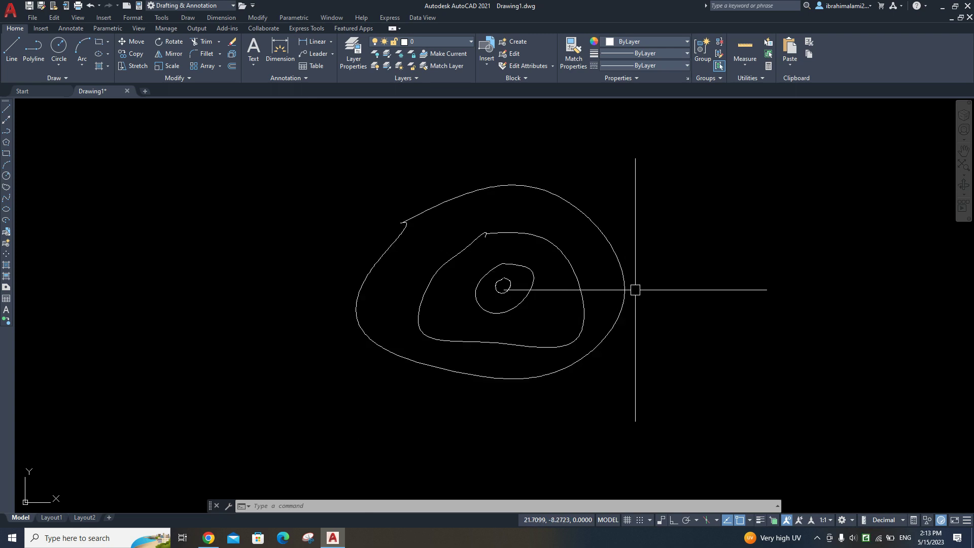
pyautogui.scroll(1, 541, 276)
pyautogui.scroll(3, 597, 290)
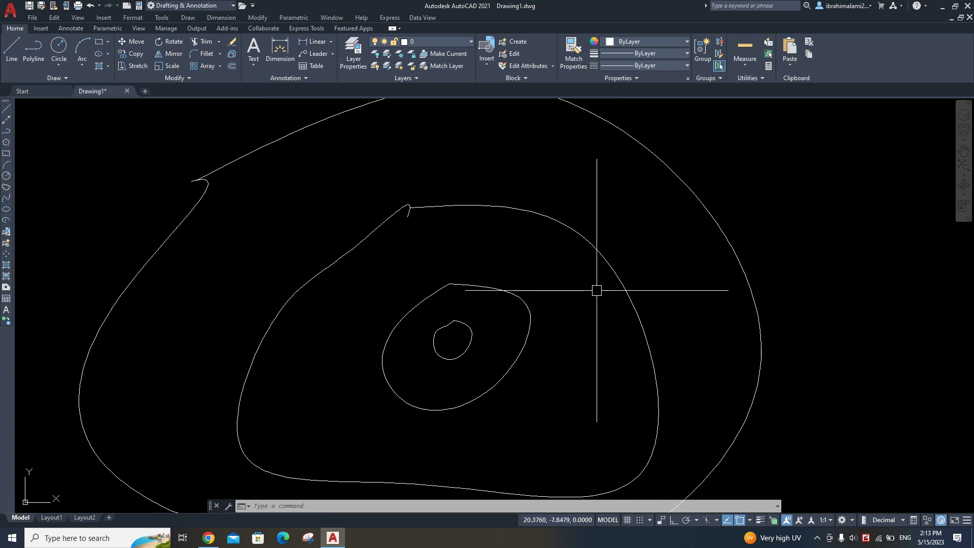
# - Draw the first short LINE ticks across the contour loops
pyautogui.press('l')
pyautogui.press('Return')
pyautogui.click(608, 262)
pyautogui.press('Return')
pyautogui.moveTo(617, 341); pyautogui.dragTo(603, 294, button='middle')
pyautogui.press('l')
pyautogui.press('Return')
pyautogui.click(568, 447)
pyautogui.press('Return')
pyautogui.press('l')
pyautogui.press('Return')
pyautogui.click(340, 432)
pyautogui.click(350, 414)
pyautogui.press('Return')
# - Add more ticks across the outer and inner contours
pyautogui.press('l')
pyautogui.press('Return')
pyautogui.click(272, 253)
pyautogui.click(326, 283)
pyautogui.press('Return')
pyautogui.press('l')
pyautogui.press('Return')
pyautogui.click(415, 366)
pyautogui.click(418, 339)
pyautogui.press('Return')
pyautogui.press('l')
pyautogui.press('Return')
pyautogui.click(488, 243)
pyautogui.click(481, 260)
pyautogui.scroll(-2, 480, 261)
pyautogui.press('Return')
# - Add further ticks on the right and left sides of the outer contour
pyautogui.press('l')
pyautogui.press('Return')
pyautogui.click(562, 207)
pyautogui.press('Return')
pyautogui.press('l')
pyautogui.press('Return')
pyautogui.click(647, 293)
pyautogui.press('Return')
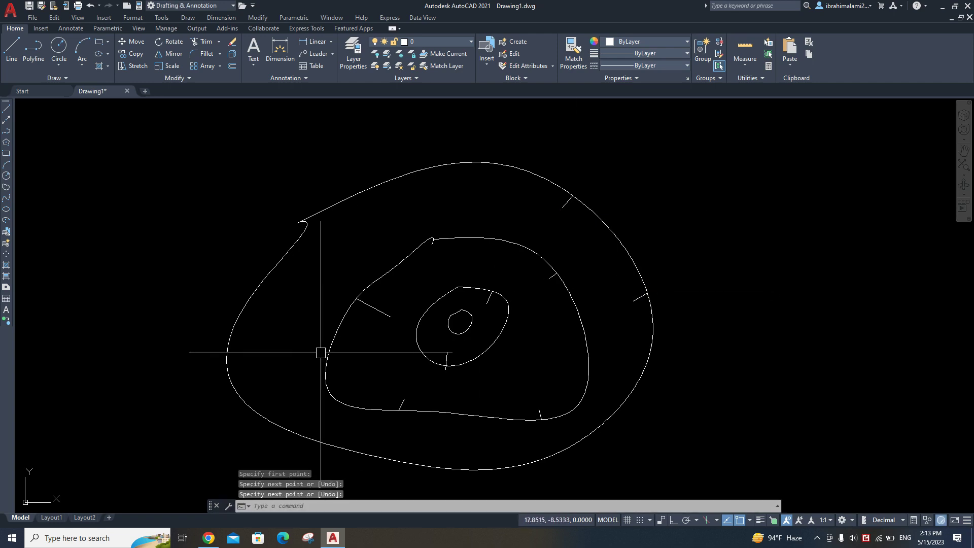
pyautogui.press('l')
pyautogui.press('Return')
pyautogui.click(228, 345)
pyautogui.press('Return')
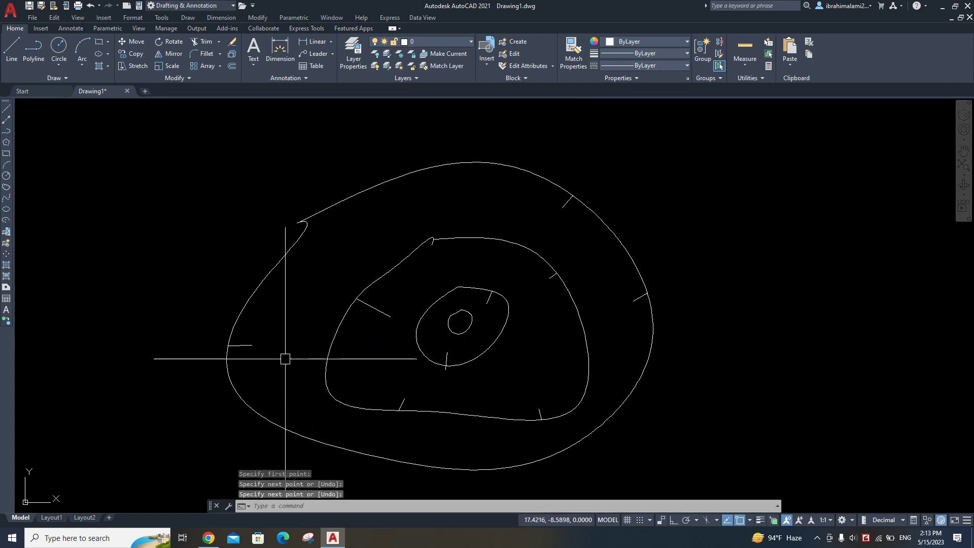
pyautogui.moveTo(285, 358); pyautogui.dragTo(299, 312, button='middle')
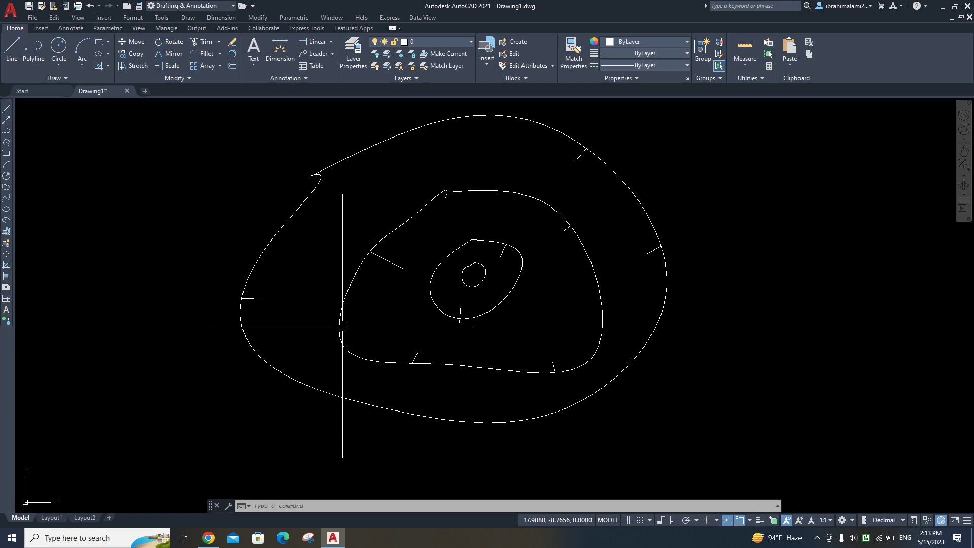
# - Draw two final ticks near the outer contour's top right
pyautogui.write('l')
pyautogui.press('Return')
pyautogui.click(647, 184)
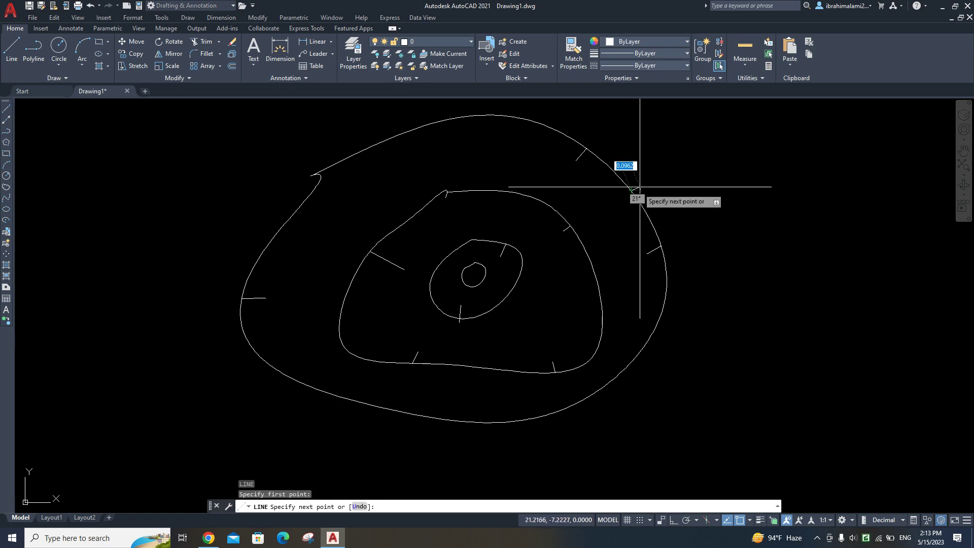
pyautogui.click(631, 191)
pyautogui.press('Return')
pyautogui.press('Return')
pyautogui.click(597, 278)
pyautogui.click(615, 278)
pyautogui.press('Return')
pyautogui.scroll(-3, 634, 288)
# - Crossing-select all contours and ticks and delete them, leaving the wavy curves
pyautogui.click(700, 224)
pyautogui.click(443, 385)
pyautogui.press('Delete')
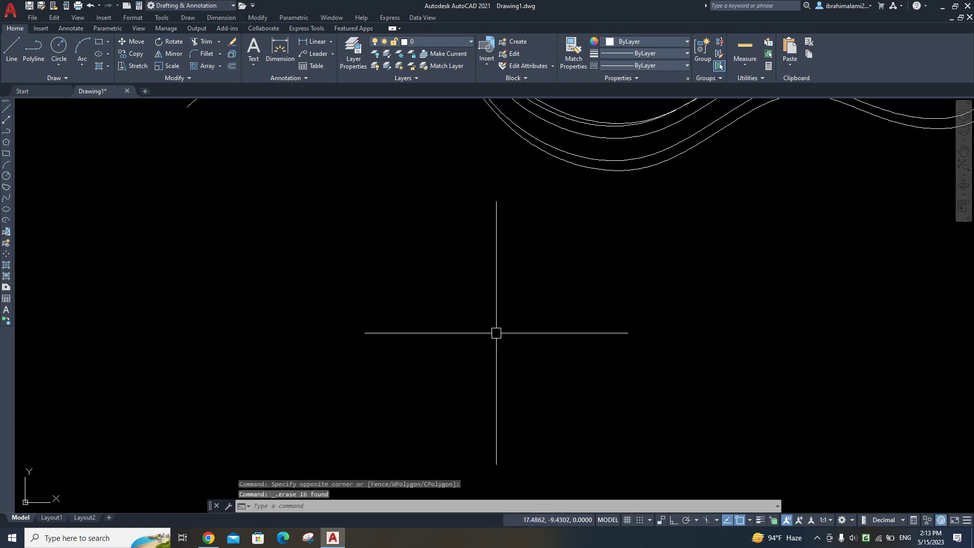
pyautogui.moveTo(565, 291); pyautogui.dragTo(526, 289, button='middle')
pyautogui.moveTo(600, 261); pyautogui.dragTo(396, 232, button='middle')
pyautogui.scroll(-2, 405, 223)
pyautogui.scroll(-1, 416, 210)
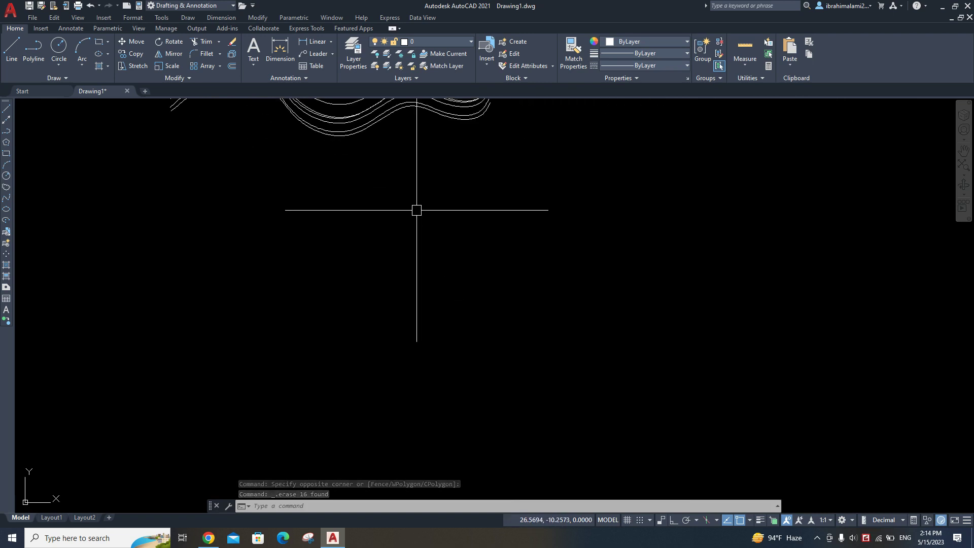
pyautogui.scroll(2, 411, 215)
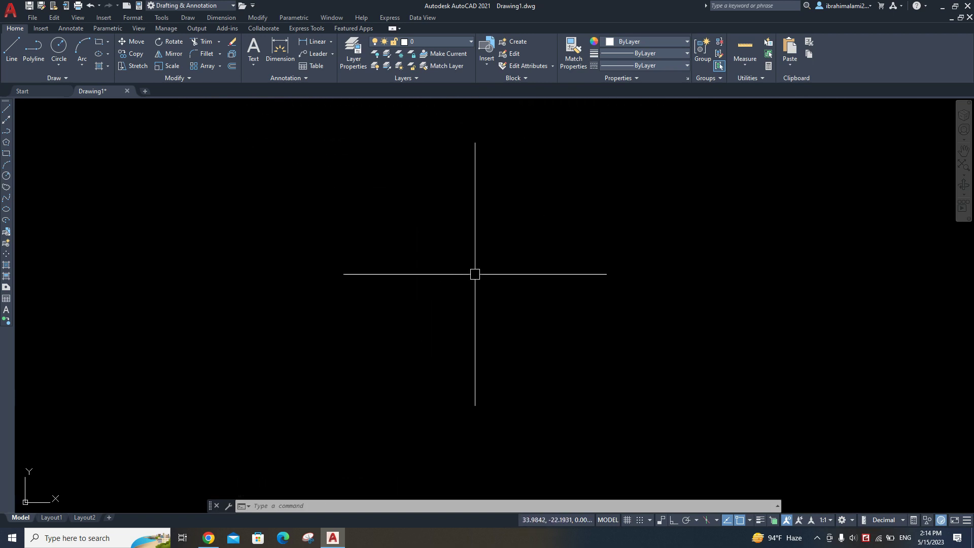
pyautogui.write('REC')
# - Draw a rectangular frame from corner to corner
pyautogui.press('Return')
pyautogui.click(411, 175)
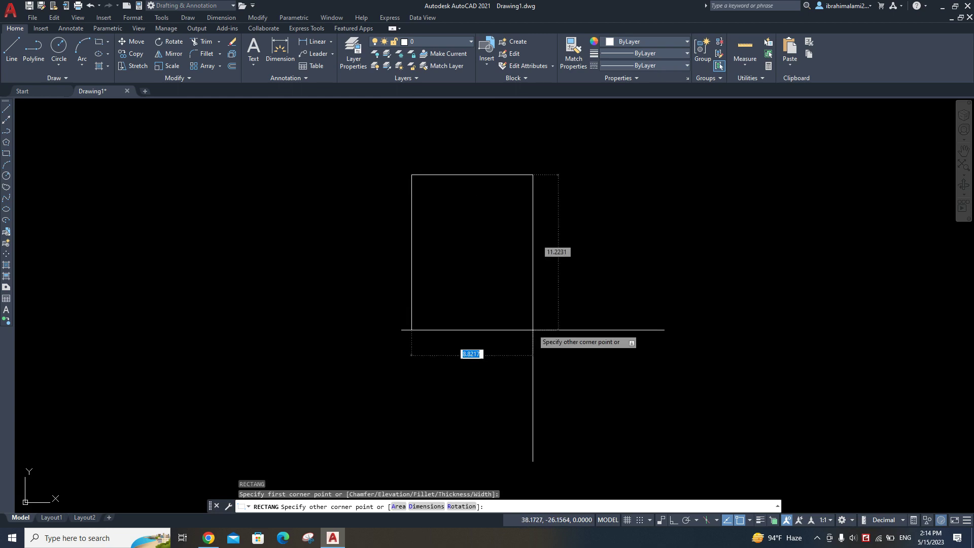
pyautogui.click(605, 412)
pyautogui.moveTo(538, 287); pyautogui.dragTo(571, 343, button='middle')
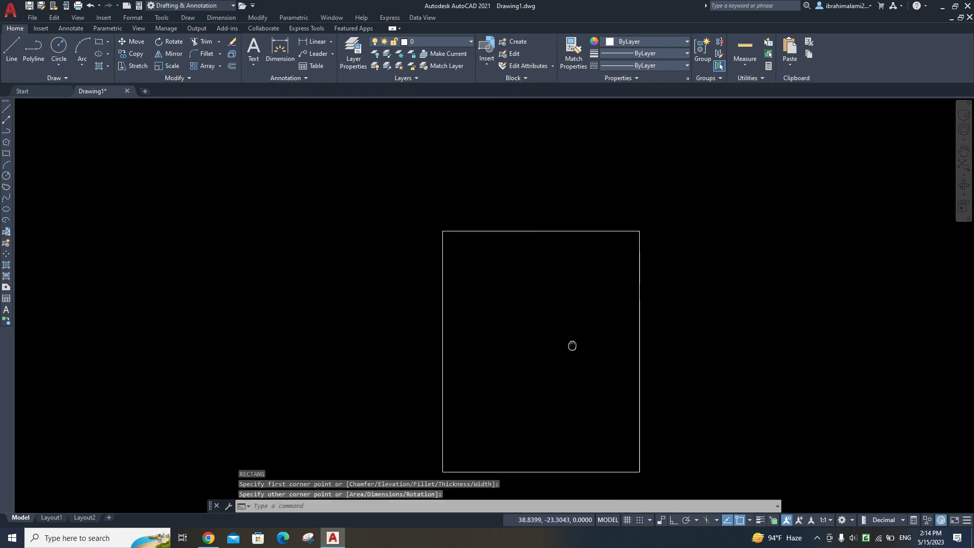
pyautogui.moveTo(516, 297); pyautogui.dragTo(502, 279, button='middle')
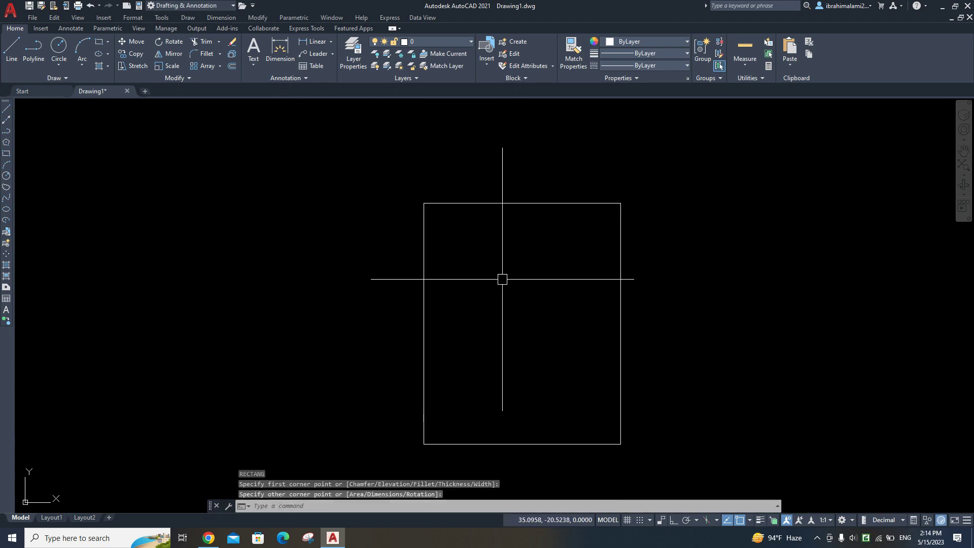
pyautogui.moveTo(502, 279); pyautogui.dragTo(492, 270, button='middle')
# - Draw a small circle at the rectangle's top-left corner
pyautogui.write('c')
pyautogui.click(458, 230)
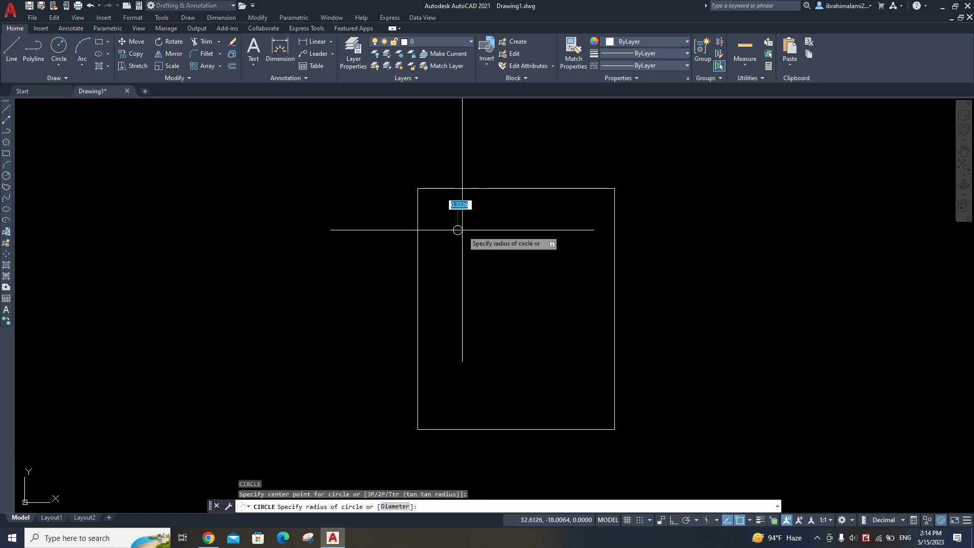
pyautogui.press('space')
pyautogui.click(574, 227)
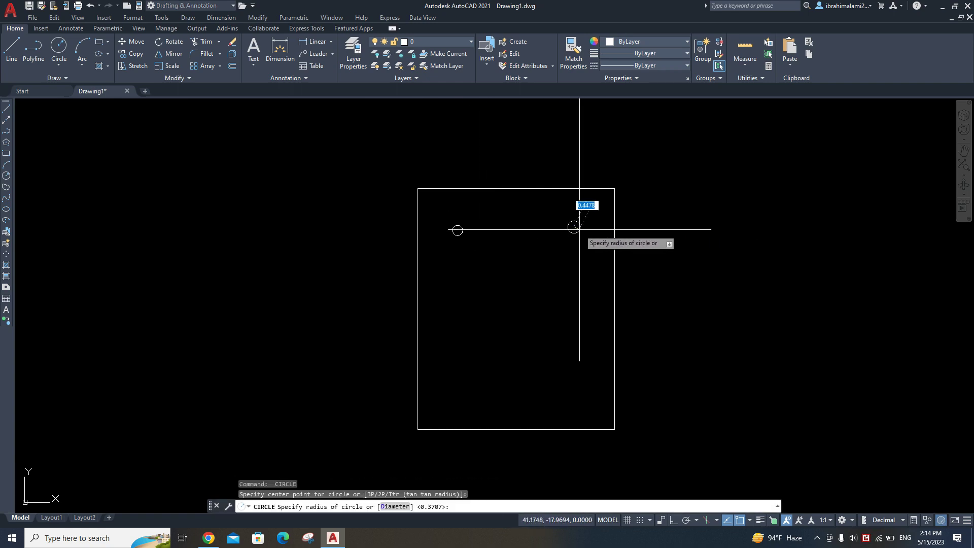
pyautogui.press('Escape')
# - Copy the small circle to the frame's other three corners
pyautogui.write('o')
pyautogui.press('Return')
pyautogui.click(457, 226)
pyautogui.press('Return')
pyautogui.click(470, 300)
pyautogui.moveTo(521, 403); pyautogui.dragTo(513, 326, button='middle')
pyautogui.click(462, 382)
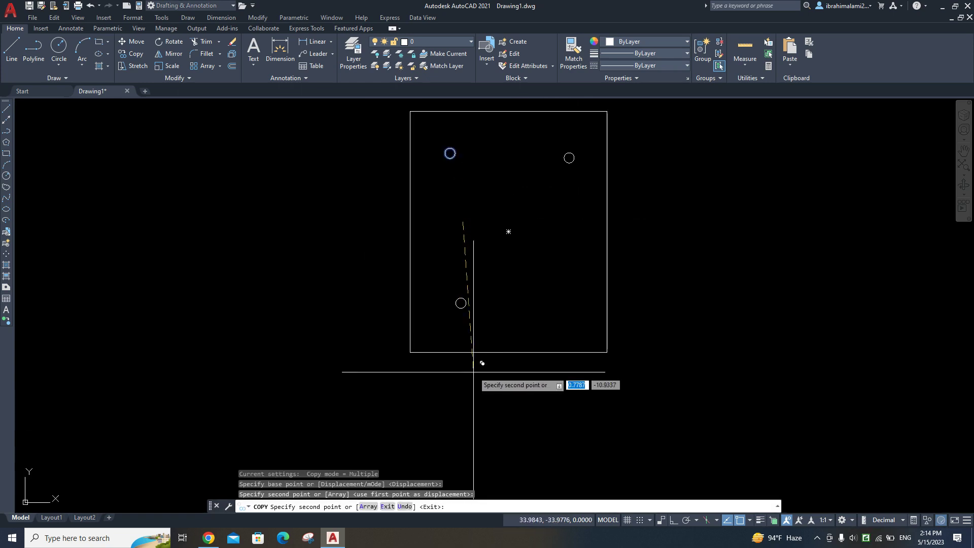
pyautogui.click(576, 377)
pyautogui.press('Return')
pyautogui.moveTo(515, 208); pyautogui.dragTo(524, 250, button='middle')
# - Draw the small hub circle inside the frame
pyautogui.write('c')
pyautogui.press('Return')
pyautogui.scroll(4, 532, 278)
pyautogui.click(504, 279)
pyautogui.moveTo(540, 242); pyautogui.dragTo(563, 334, button='middle')
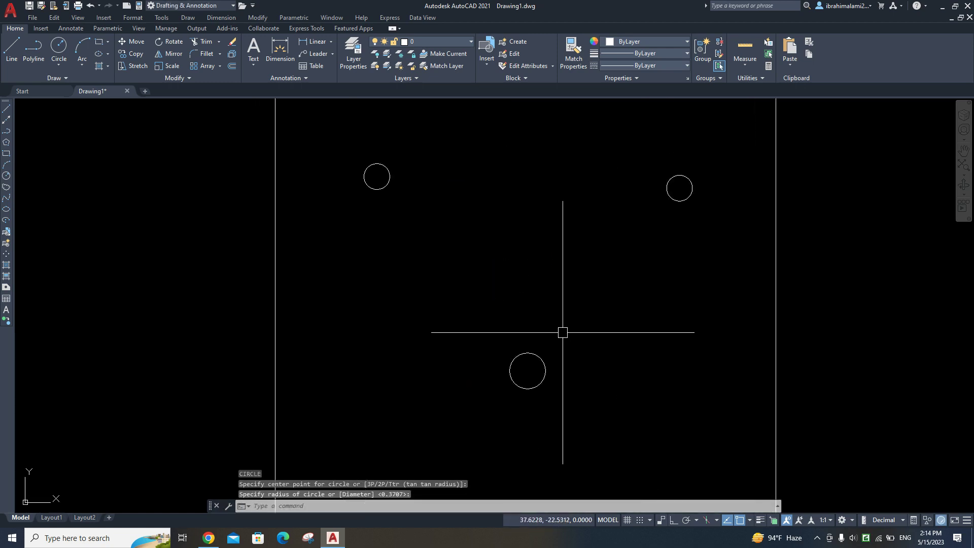
# - Draw two tapered blade edges rising from the hub circle
pyautogui.write('l')
pyautogui.press('Return')
pyautogui.click(535, 353)
pyautogui.click(559, 261)
pyautogui.press('Return')
pyautogui.press('Return')
pyautogui.click(522, 353)
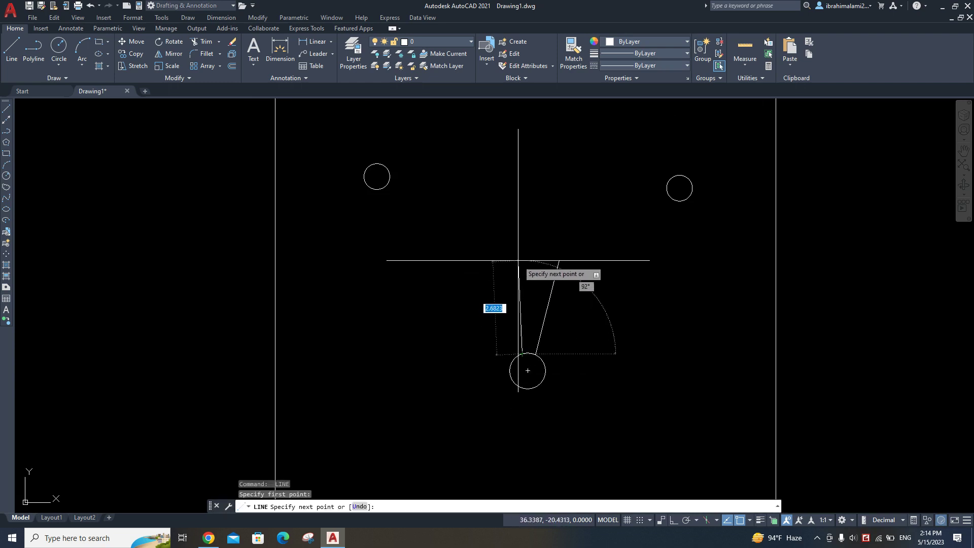
pyautogui.click(518, 260)
# - Close the blade top with an arc between the two edges
pyautogui.press('Return')
pyautogui.moveTo(544, 279); pyautogui.dragTo(528, 310, button='middle')
pyautogui.write('a')
pyautogui.press('Return')
pyautogui.click(504, 292)
pyautogui.click(541, 291)
pyautogui.moveTo(537, 344)
pyautogui.mouseDown(button='middle')
pyautogui.moveTo(523, 304)
pyautogui.moveTo(539, 324)
pyautogui.mouseUp(button='middle')
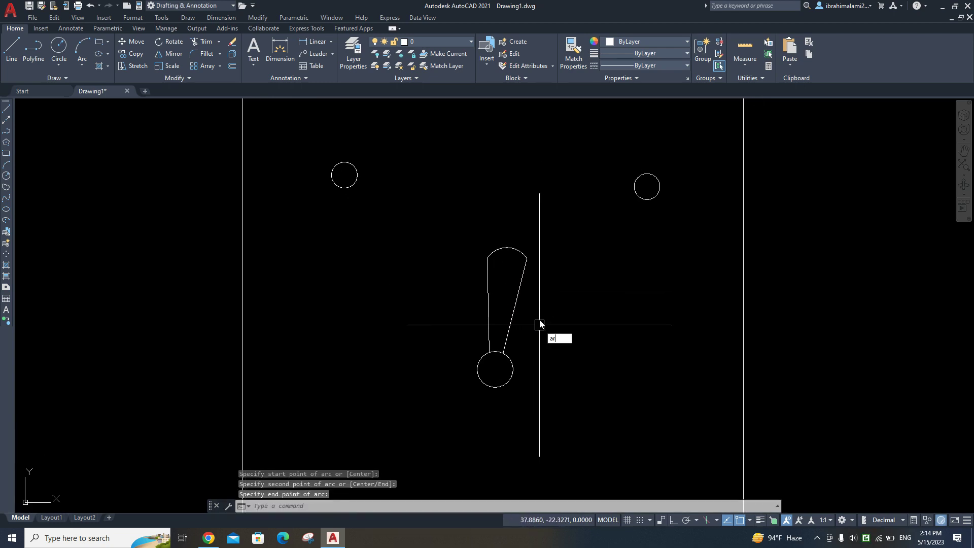
# - Start an array and select the blade's three parts
pyautogui.press('Return')
pyautogui.click(548, 238)
pyautogui.click(474, 280)
pyautogui.press('Return')
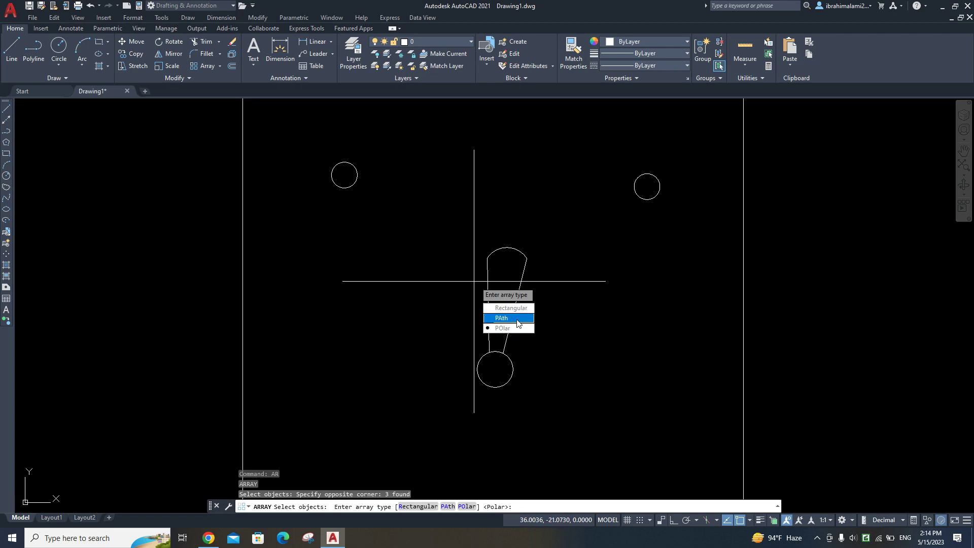
# - Polar-array the blade into 3 items around the hub centre and zoom back to the fan
pyautogui.click(515, 328)
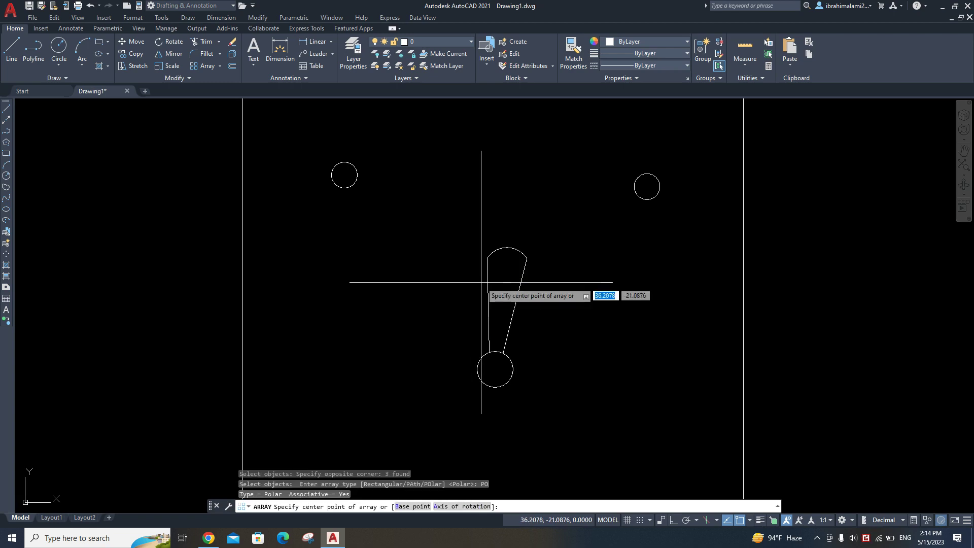
pyautogui.click(495, 369)
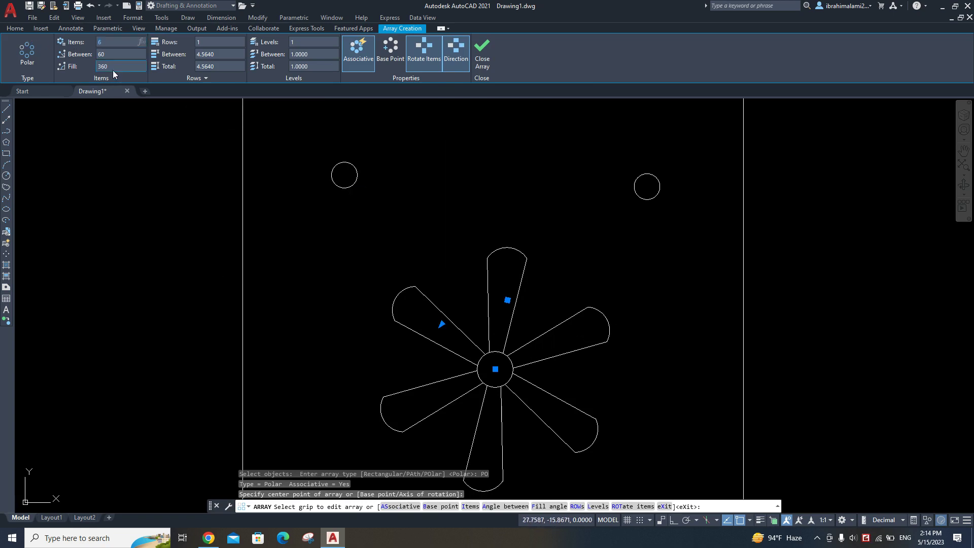
pyautogui.press('Return')
pyautogui.press('Escape')
pyautogui.press('Escape')
pyautogui.scroll(-5, 592, 268)
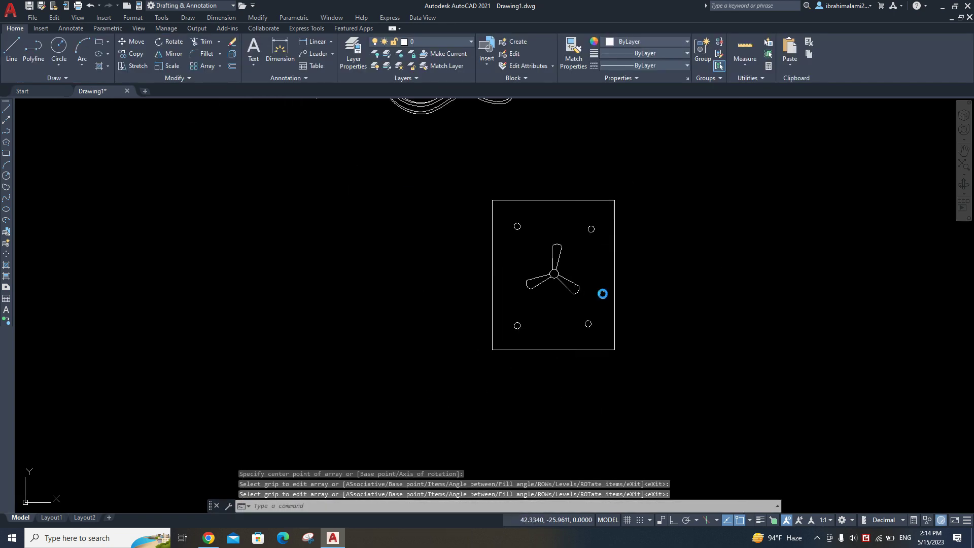
pyautogui.press('Escape')
pyautogui.scroll(4, 578, 285)
pyautogui.scroll(2, 587, 288)
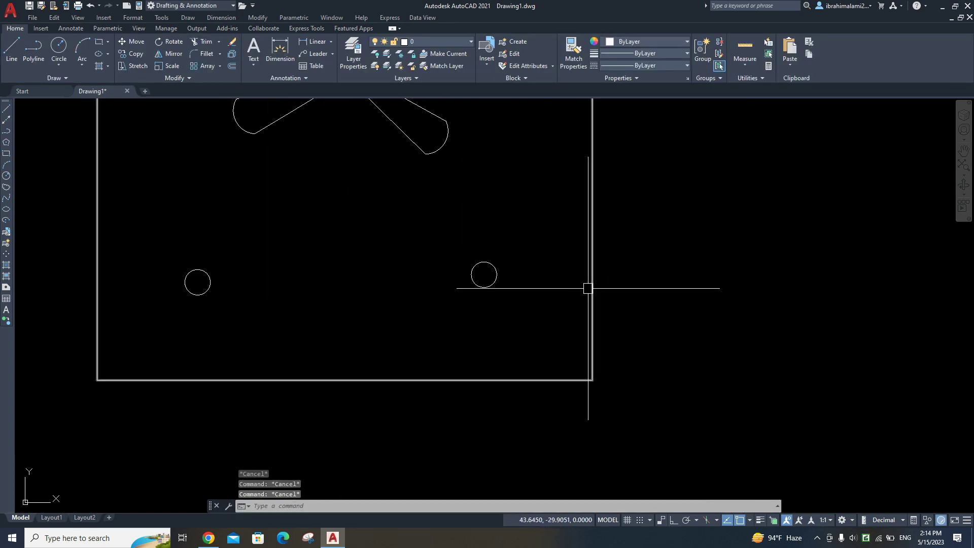
pyautogui.moveTo(576, 249); pyautogui.dragTo(626, 366, button='middle')
pyautogui.scroll(-2, 595, 313)
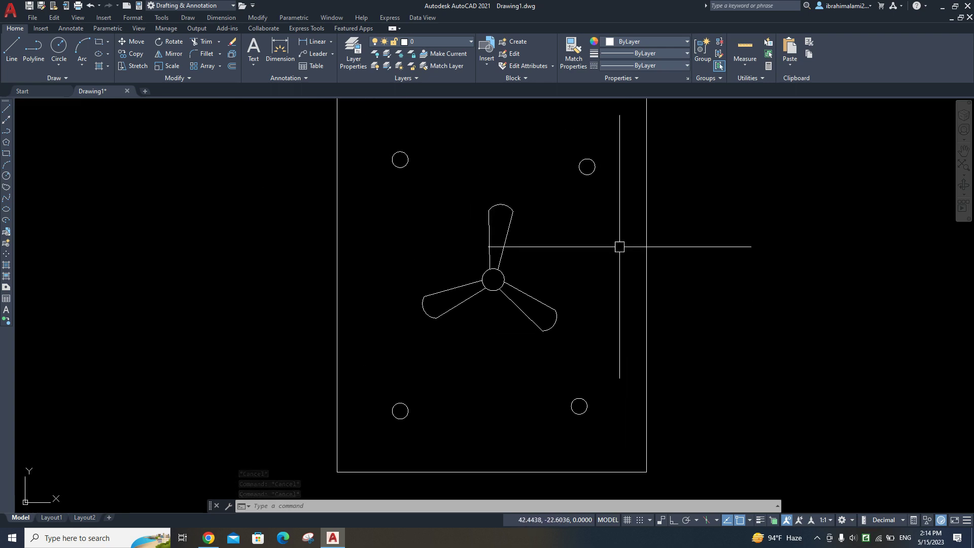
# - Draw a spline from the frame's right edge to the hub centre
pyautogui.moveTo(614, 276); pyautogui.dragTo(609, 282, button='middle')
pyautogui.write('spl')
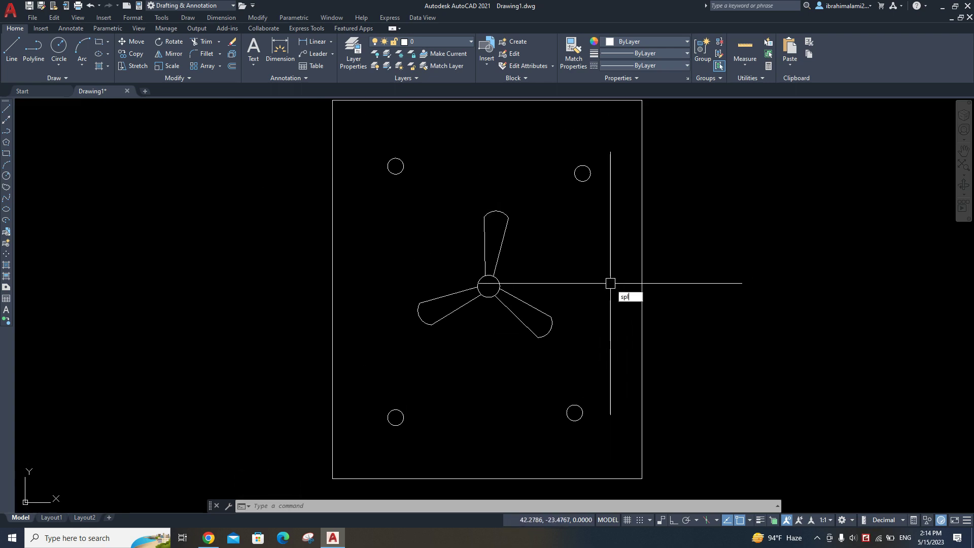
pyautogui.press('Return')
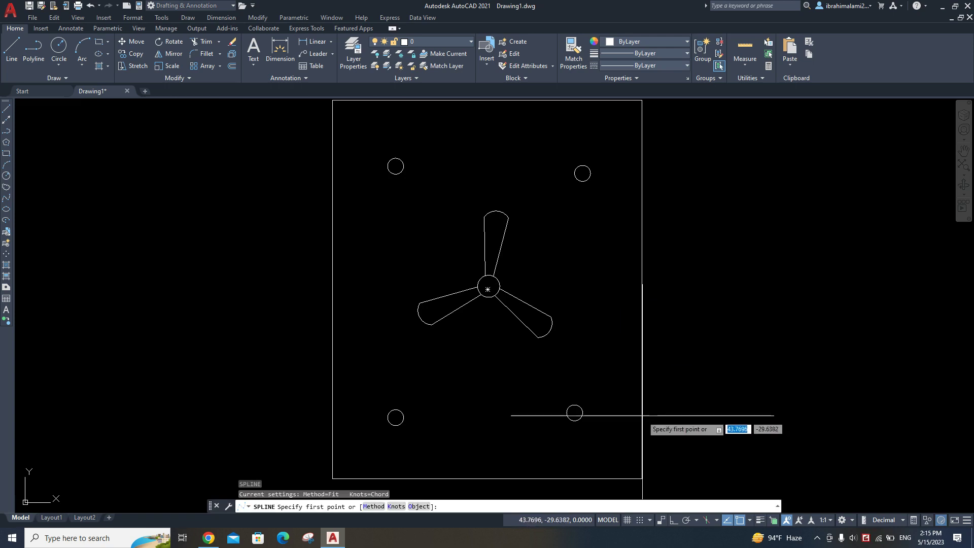
pyautogui.click(642, 422)
pyautogui.click(489, 285)
pyautogui.press('Return')
pyautogui.press('Return')
# - Draw a spline from the hub through the top-right to the top-left circle
pyautogui.click(488, 286)
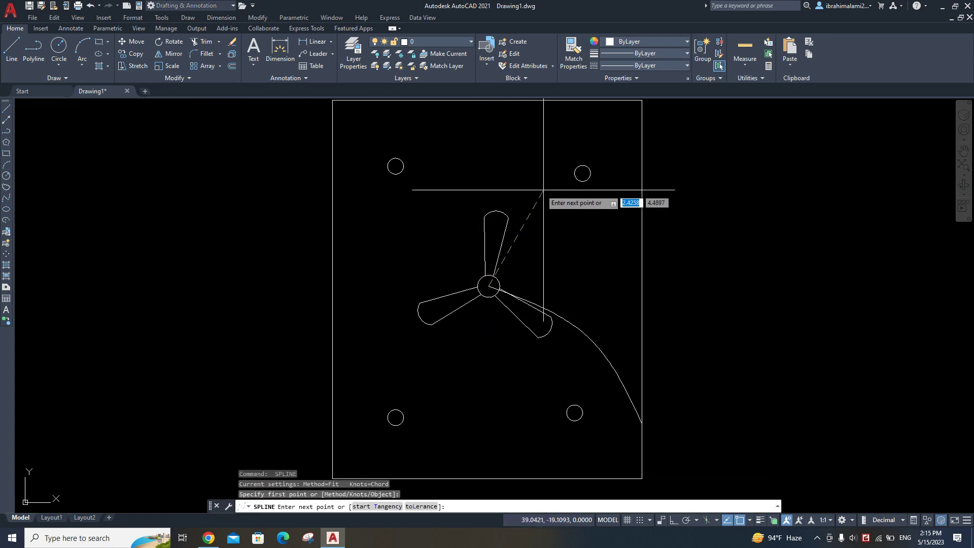
pyautogui.click(543, 189)
pyautogui.click(584, 173)
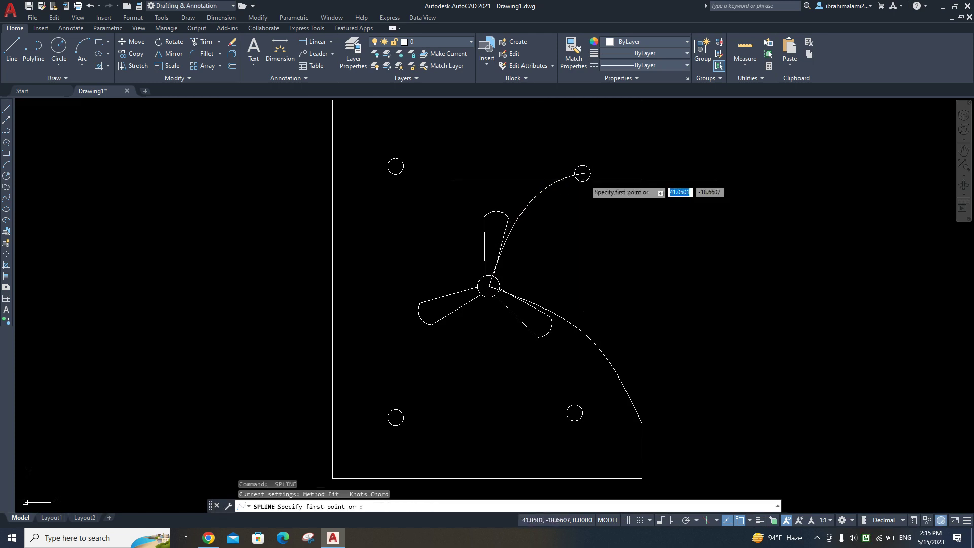
pyautogui.click(395, 166)
pyautogui.press('Return')
pyautogui.press('Return')
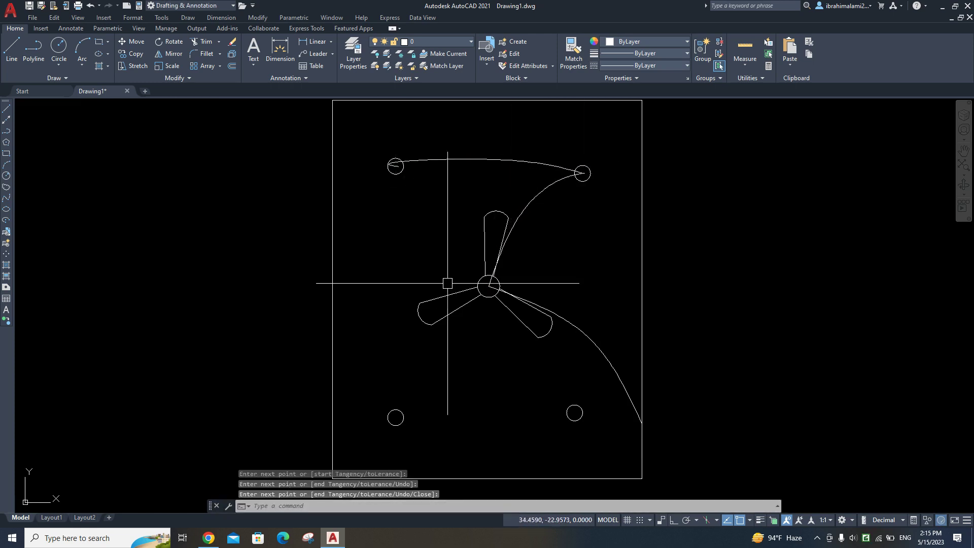
# - Add a spline from hub to bottom-left circle and an arch between the bottom circles
pyautogui.moveTo(445, 280); pyautogui.dragTo(453, 223, button='middle')
pyautogui.click(497, 229)
pyautogui.click(409, 360)
pyautogui.press('Return')
pyautogui.press('Return')
pyautogui.click(403, 360)
pyautogui.click(496, 346)
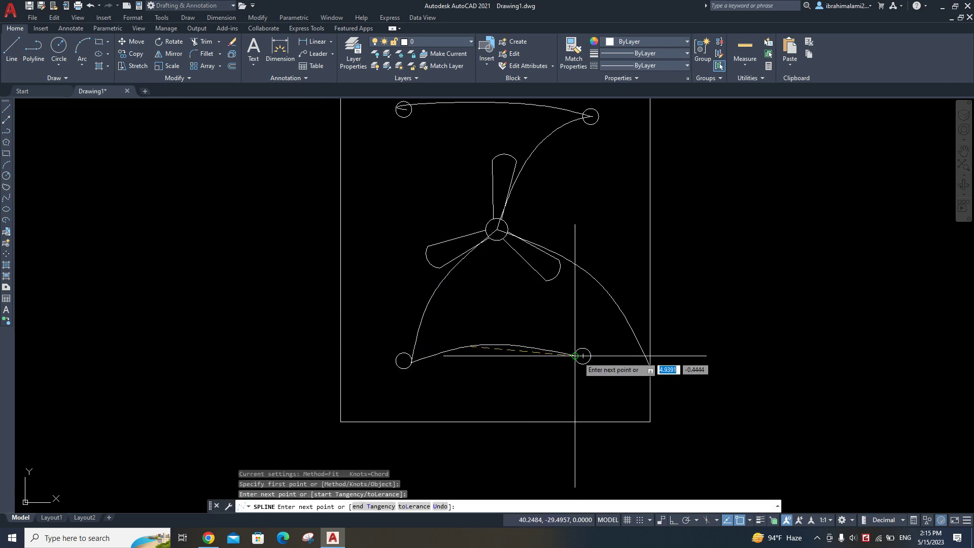
pyautogui.click(582, 355)
pyautogui.press('Return')
# - Window-select the whole frame and fan sketch
pyautogui.scroll(-3, 593, 371)
pyautogui.scroll(4, 633, 314)
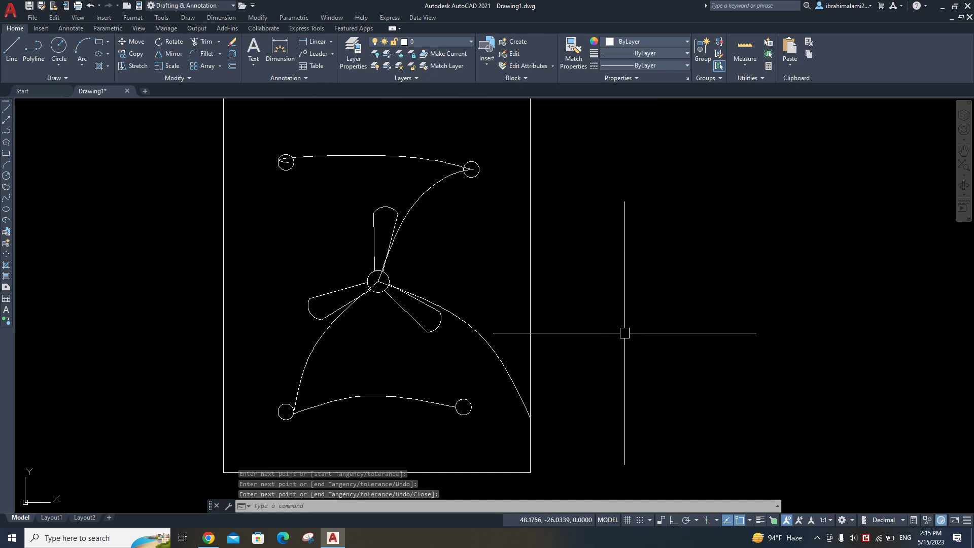
pyautogui.scroll(2, 378, 280)
pyautogui.scroll(-2, 456, 304)
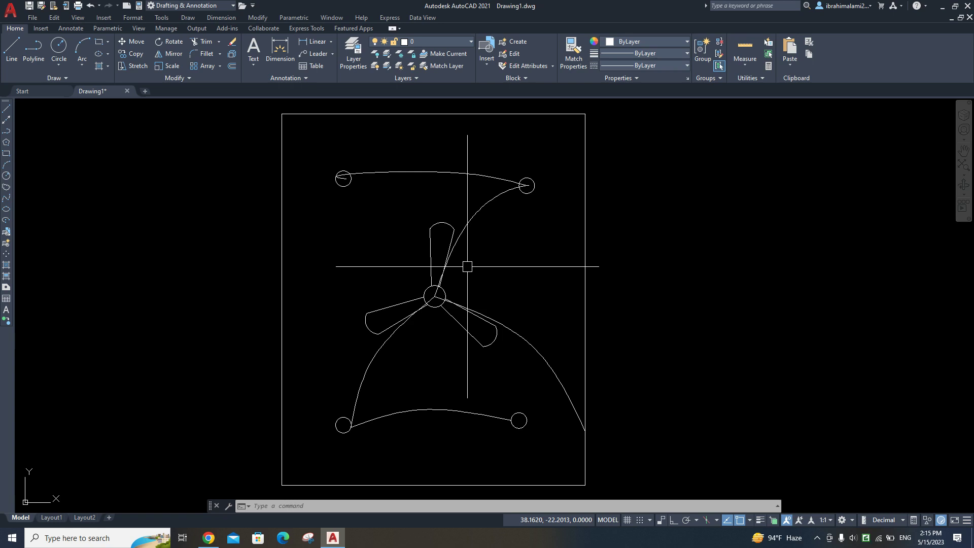
pyautogui.scroll(-5, 531, 307)
pyautogui.click(556, 253)
pyautogui.click(410, 394)
# - Erase the fan sketch and pan to clear empty space
pyautogui.press('Delete')
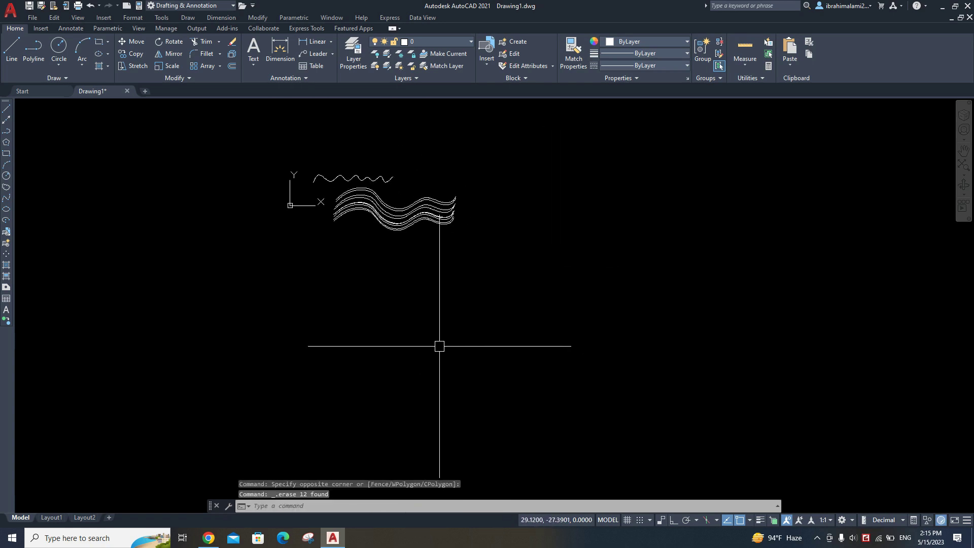
pyautogui.moveTo(454, 357)
pyautogui.mouseDown(button='middle')
pyautogui.moveTo(321, 287)
pyautogui.moveTo(185, 319)
pyautogui.mouseUp(button='middle')
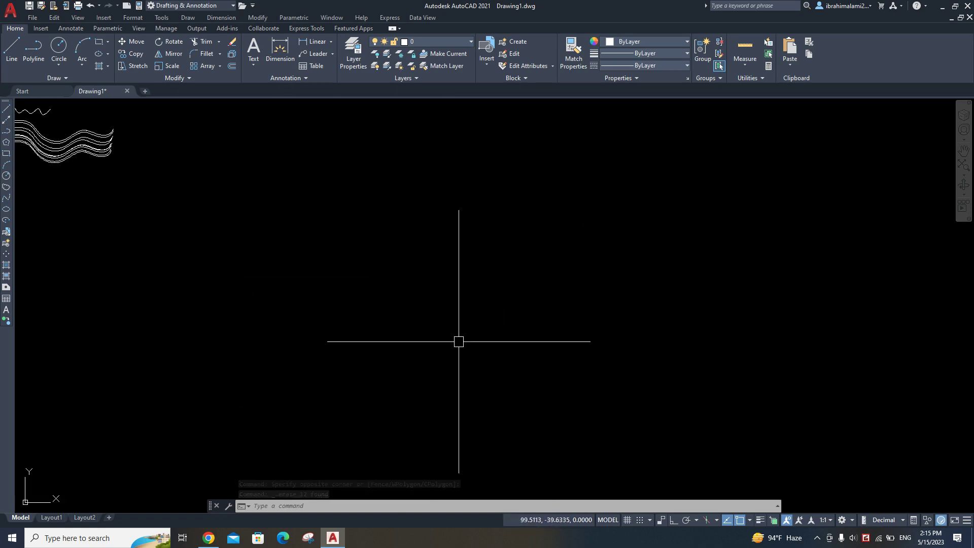
pyautogui.moveTo(458, 342); pyautogui.dragTo(498, 338, button='middle')
# - Draw a long wavy spline across the canvas as the first river bank
pyautogui.write('pl')
pyautogui.press('Return')
pyautogui.click(231, 372)
pyautogui.click(358, 274)
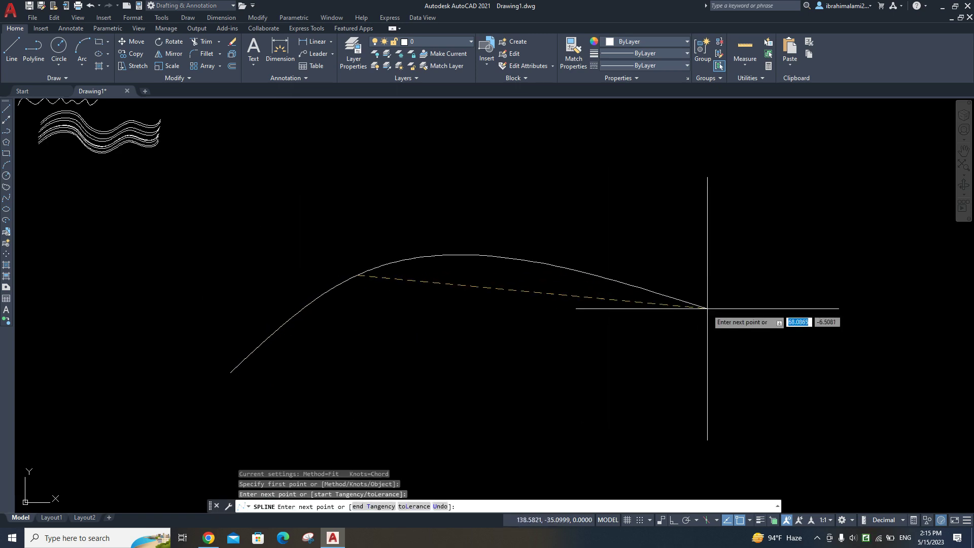
pyautogui.click(536, 276)
pyautogui.click(630, 271)
pyautogui.moveTo(630, 271); pyautogui.dragTo(593, 309, button='middle')
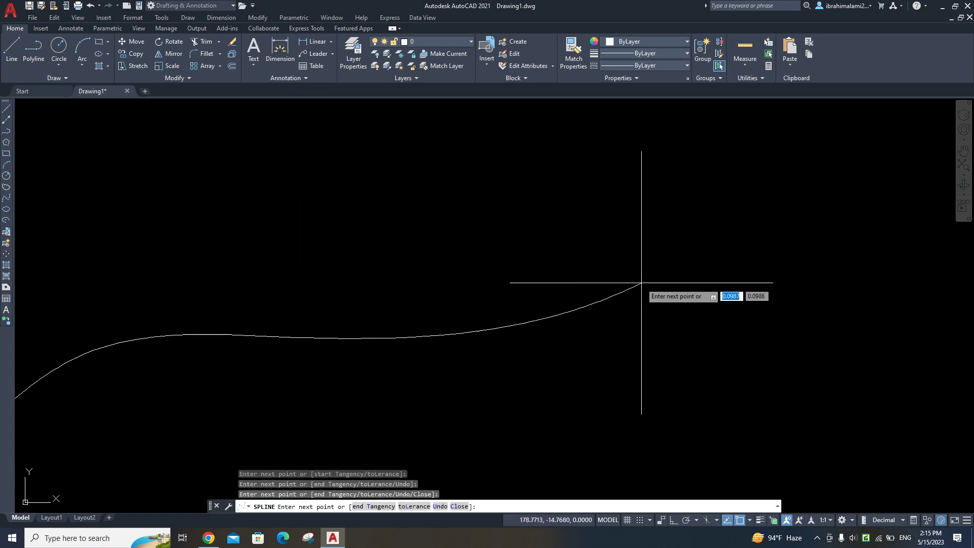
pyautogui.click(775, 203)
pyautogui.moveTo(938, 243); pyautogui.dragTo(631, 270, button='middle')
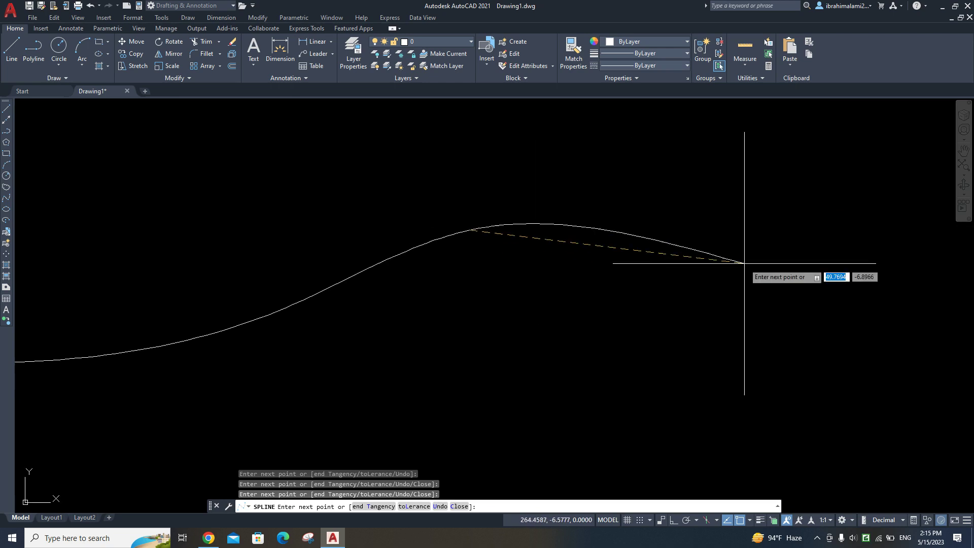
pyautogui.click(808, 235)
pyautogui.press('Return')
pyautogui.middleClick(630, 320)
pyautogui.middleClick(630, 319)
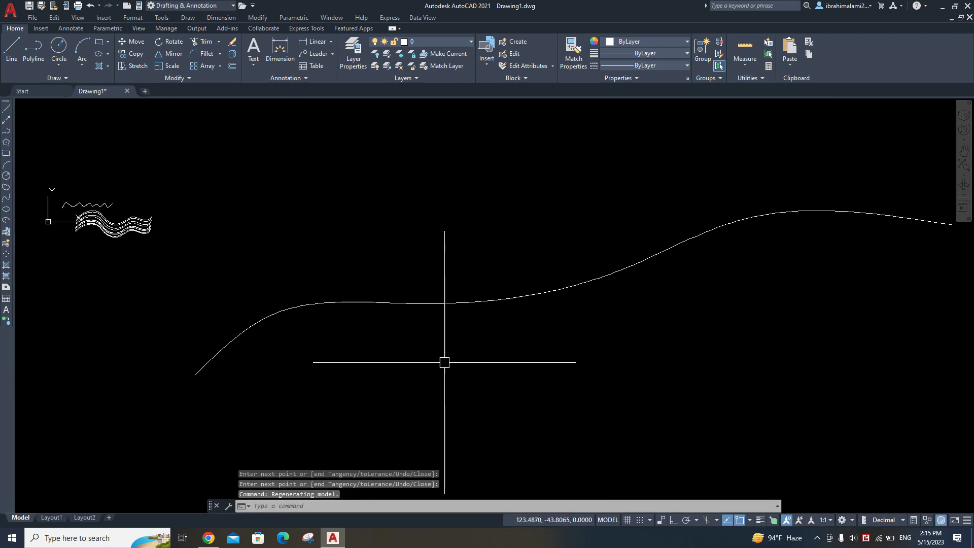
pyautogui.write('co')
# - Copy the bank spline slightly downward to form the second bank
pyautogui.press('Return')
pyautogui.click(456, 303)
pyautogui.press('Return')
pyautogui.click(532, 238)
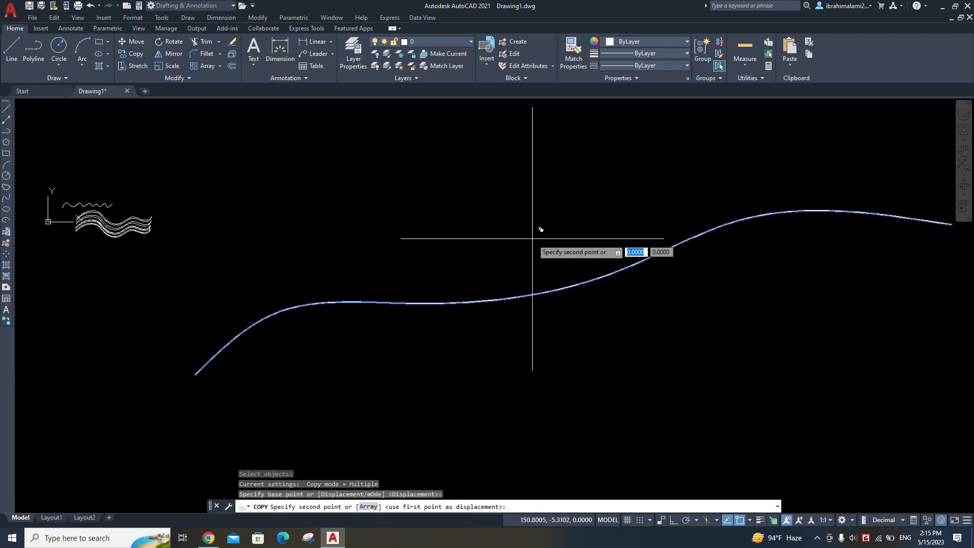
pyautogui.click(545, 283)
pyautogui.press('Return')
pyautogui.moveTo(561, 341); pyautogui.dragTo(534, 326, button='middle')
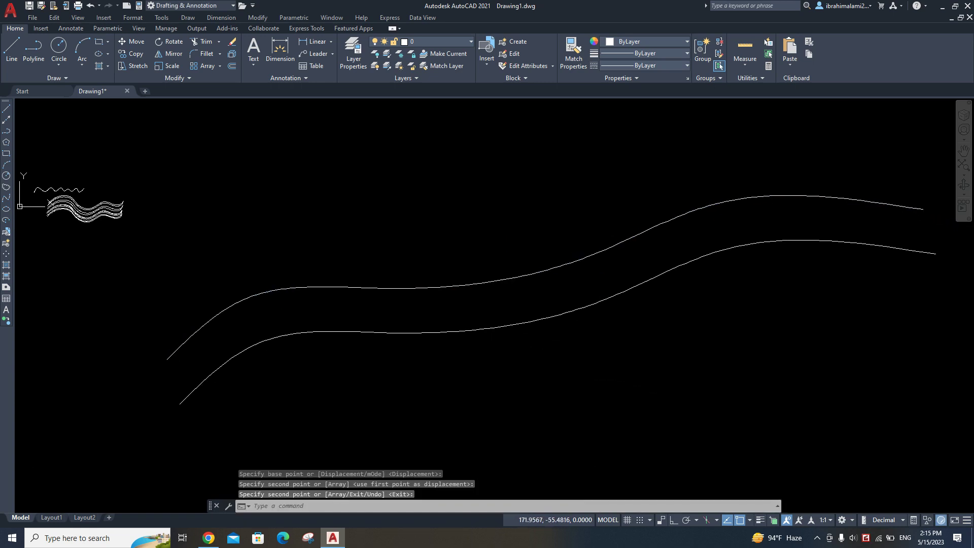
pyautogui.scroll(2, 609, 266)
# - Draw a small three-point wave squiggle spline between the banks
pyautogui.moveTo(662, 248); pyautogui.dragTo(800, 252, button='middle')
pyautogui.scroll(2, 315, 331)
pyautogui.scroll(2, 315, 331)
pyautogui.write('spl')
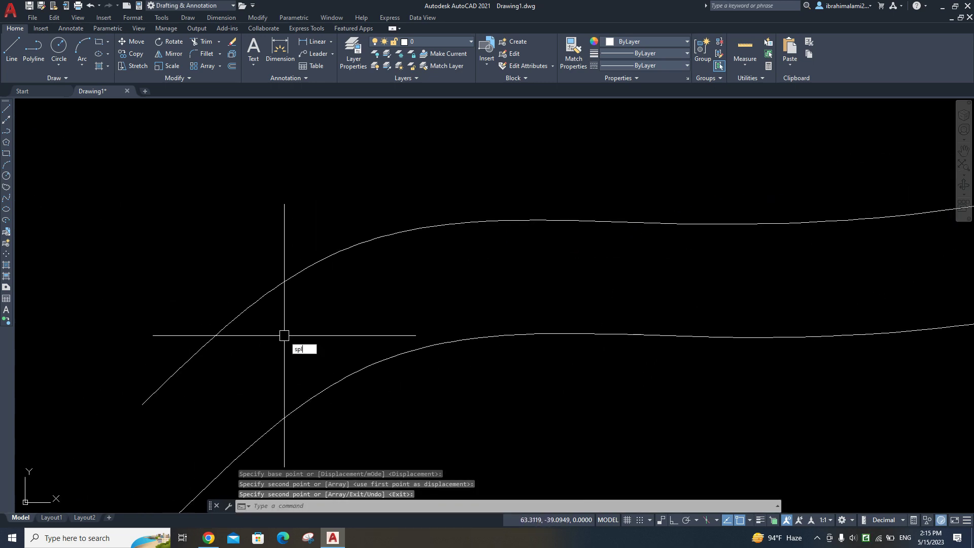
pyautogui.press('Return')
pyautogui.scroll(2, 261, 345)
pyautogui.click(240, 375)
pyautogui.click(260, 361)
pyautogui.click(269, 350)
pyautogui.press('Return')
pyautogui.moveTo(332, 367); pyautogui.dragTo(432, 289, button='middle')
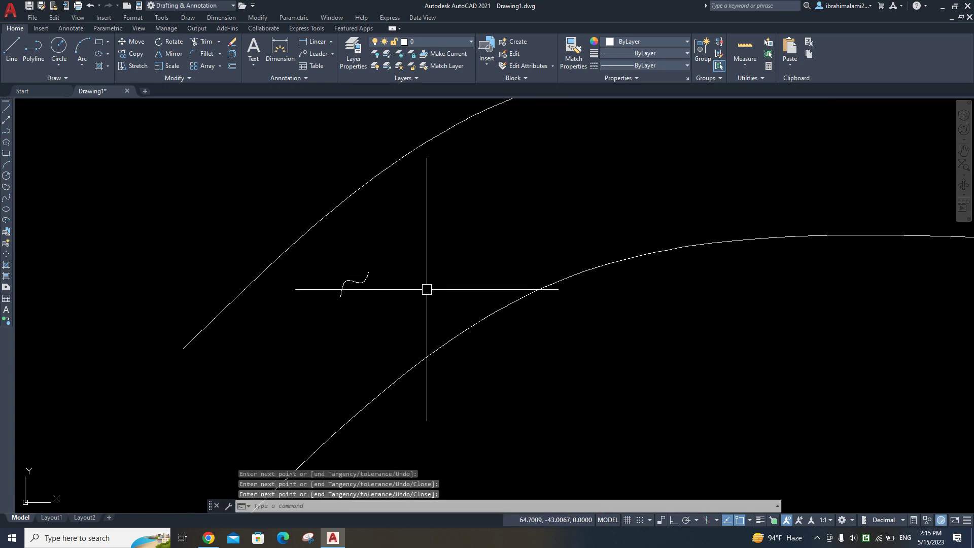
pyautogui.write('co')
# - Copy the wave squiggle to many spots along the river's left part
pyautogui.press('Return')
pyautogui.click(350, 284)
pyautogui.press('Return')
pyautogui.click(364, 360)
pyautogui.click(282, 321)
pyautogui.click(261, 400)
pyautogui.moveTo(261, 398); pyautogui.dragTo(220, 436, button='middle')
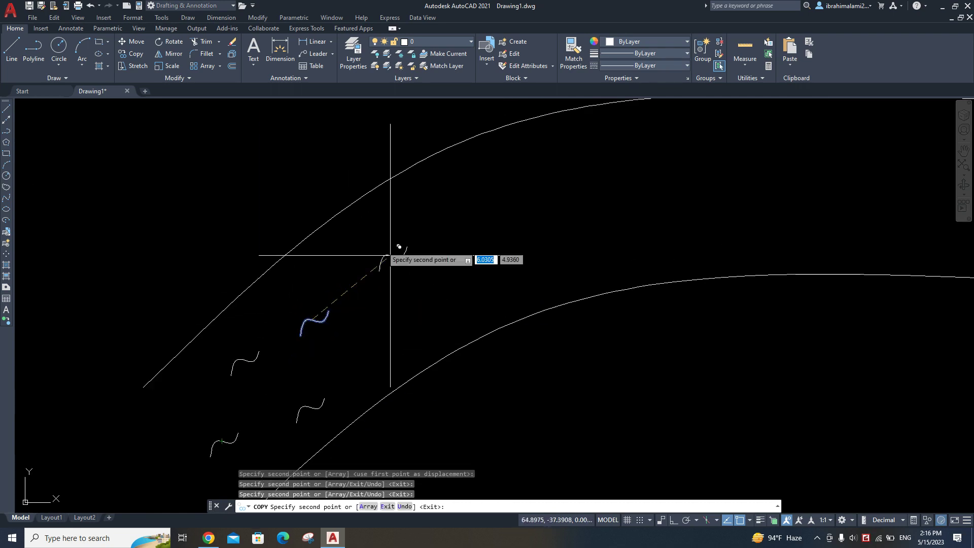
pyautogui.click(368, 321)
pyautogui.click(390, 341)
pyautogui.click(380, 239)
pyautogui.click(455, 226)
pyautogui.click(475, 189)
pyautogui.click(503, 272)
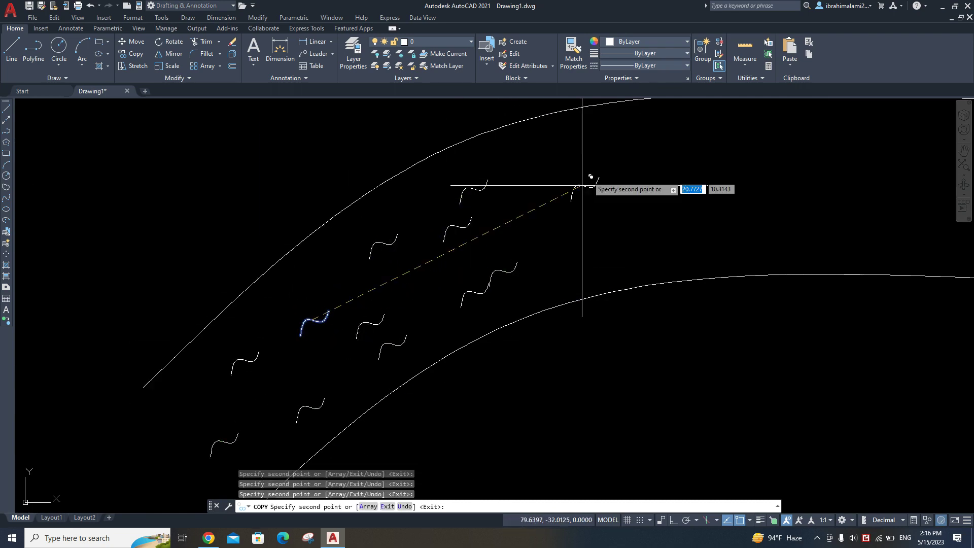
pyautogui.click(598, 157)
# - Place more wave copies further right along the river
pyautogui.scroll(-4, 584, 193)
pyautogui.moveTo(640, 209); pyautogui.dragTo(558, 239, button='middle')
pyautogui.click(534, 233)
pyautogui.click(574, 196)
pyautogui.click(611, 209)
pyautogui.click(643, 219)
pyautogui.click(593, 232)
pyautogui.click(697, 210)
pyautogui.click(733, 234)
pyautogui.click(688, 234)
pyautogui.scroll(2, 705, 231)
pyautogui.press('Escape')
pyautogui.scroll(2, 620, 219)
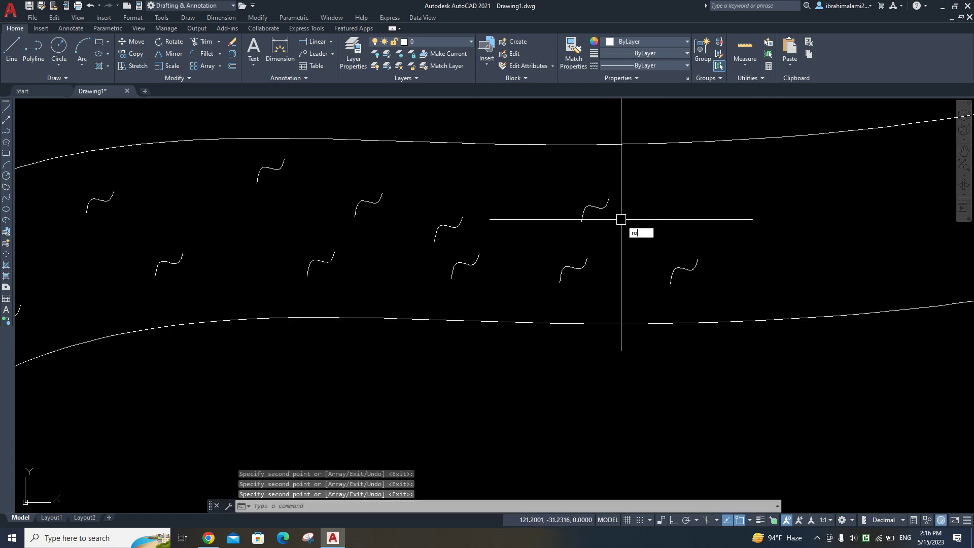
# - Rotate one wave copy to a new angle
pyautogui.press('Return')
pyautogui.click(606, 213)
pyautogui.press('Return')
pyautogui.click(643, 200)
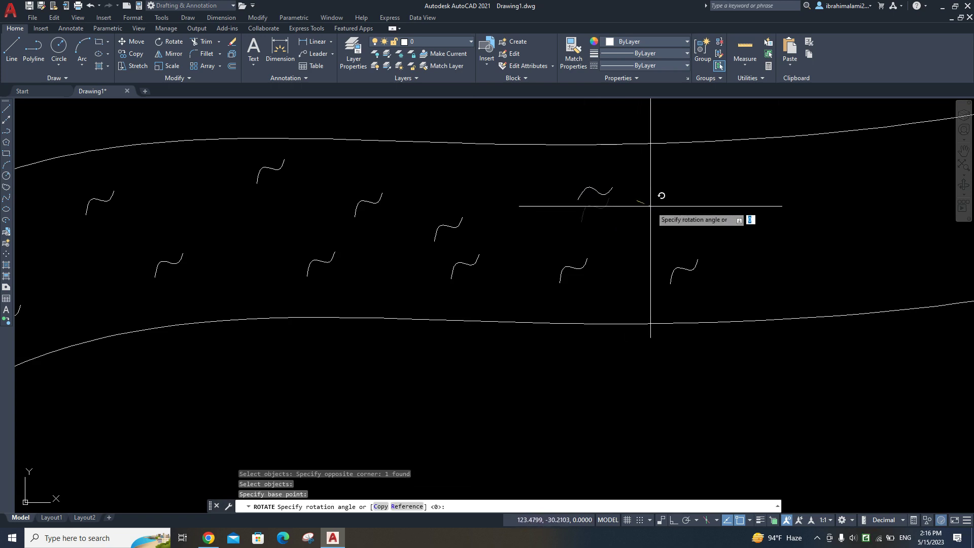
pyautogui.click(650, 205)
pyautogui.moveTo(636, 201); pyautogui.dragTo(615, 227, button='middle')
# - Copy the rotated wave to several nearby spots in the river
pyautogui.press('Return')
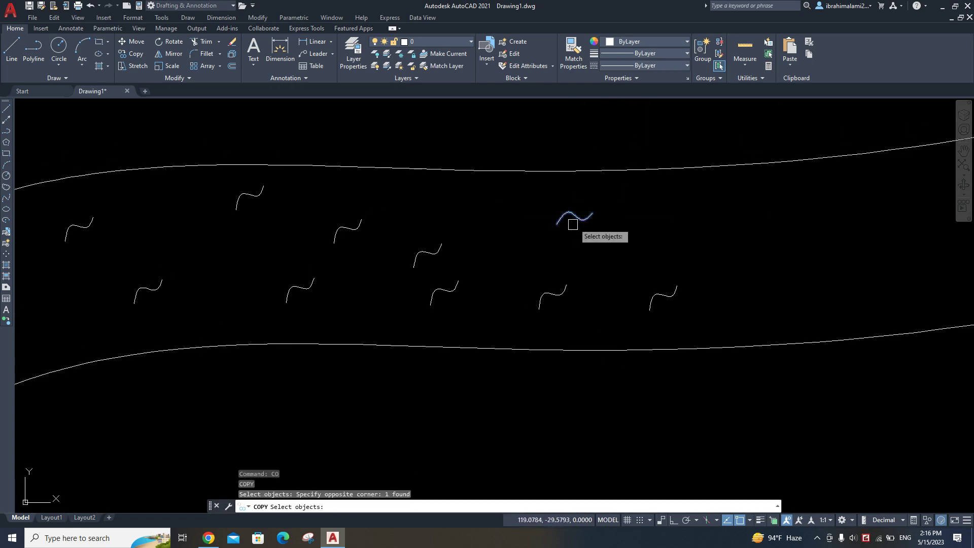
pyautogui.click(573, 217)
pyautogui.press('Return')
pyautogui.click(591, 215)
pyautogui.click(608, 269)
pyautogui.scroll(-2, 558, 248)
pyautogui.click(587, 218)
pyautogui.click(619, 224)
pyautogui.click(641, 202)
pyautogui.click(542, 234)
pyautogui.click(539, 245)
pyautogui.moveTo(671, 225); pyautogui.dragTo(561, 272, button='middle')
# - Scatter more rotated wave copies toward the river's right end
pyautogui.click(592, 240)
pyautogui.click(607, 232)
pyautogui.click(614, 252)
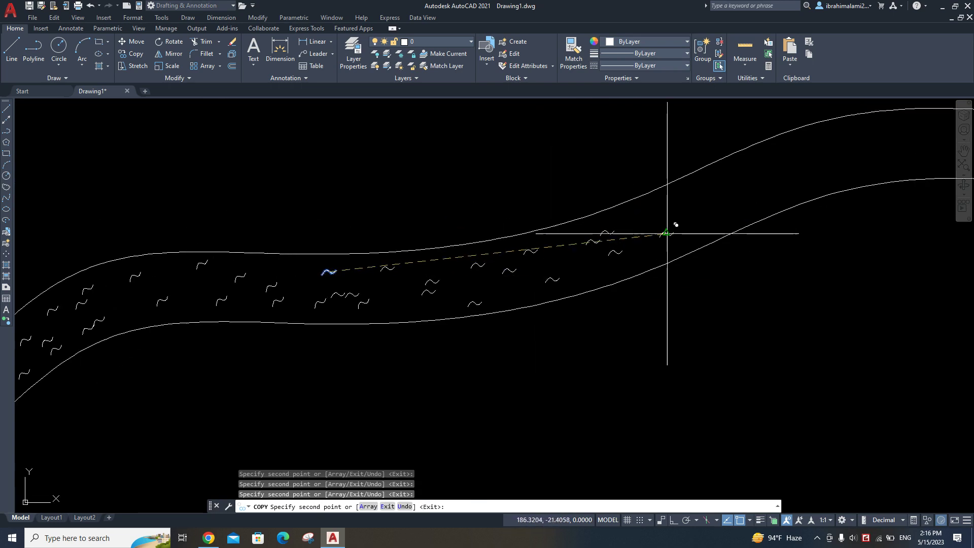
pyautogui.scroll(-2, 778, 169)
pyautogui.scroll(2, 756, 192)
pyautogui.click(685, 208)
pyautogui.click(720, 221)
pyautogui.click(759, 223)
pyautogui.click(775, 205)
pyautogui.click(697, 232)
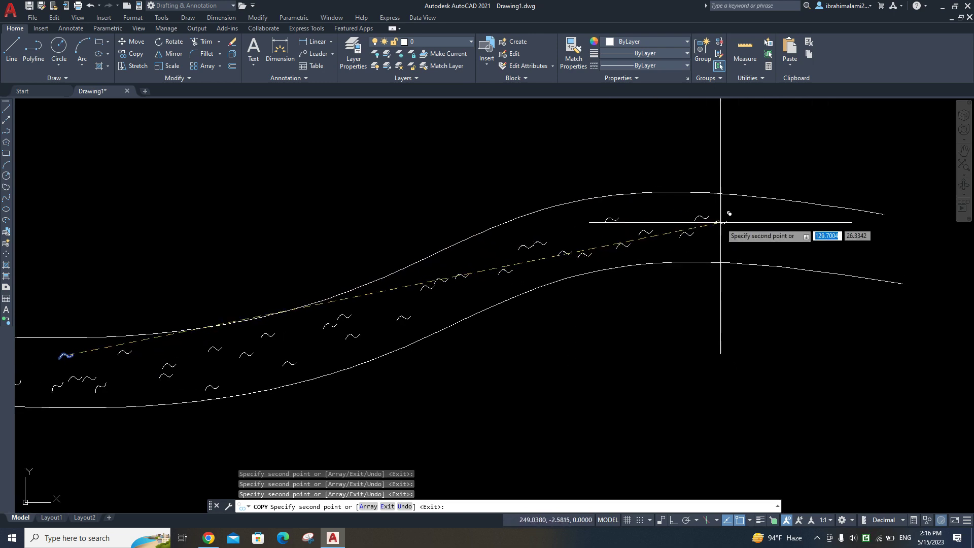
pyautogui.press('Return')
pyautogui.scroll(-3, 669, 243)
# - Erase the leftover sample squiggles near the origin
pyautogui.moveTo(670, 243); pyautogui.dragTo(691, 244, button='middle')
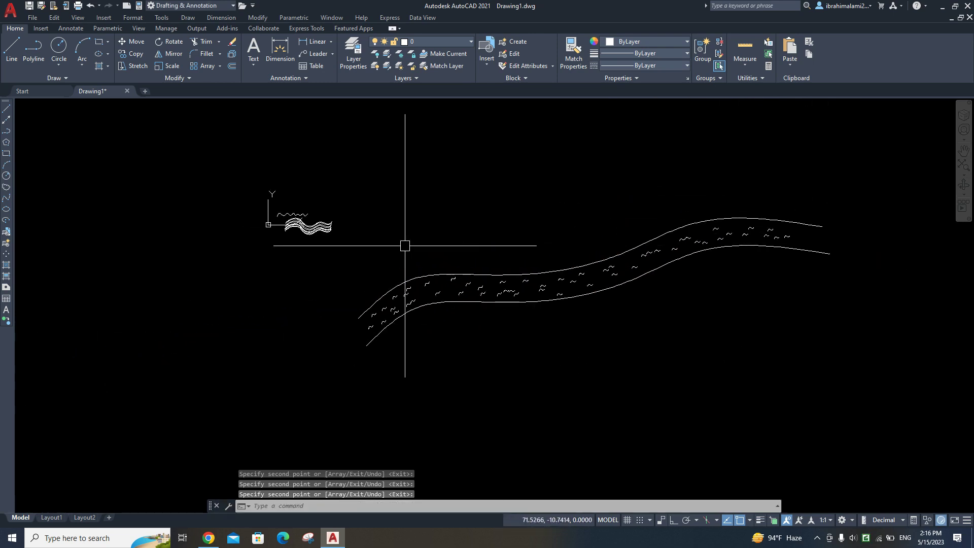
pyautogui.click(823, 332)
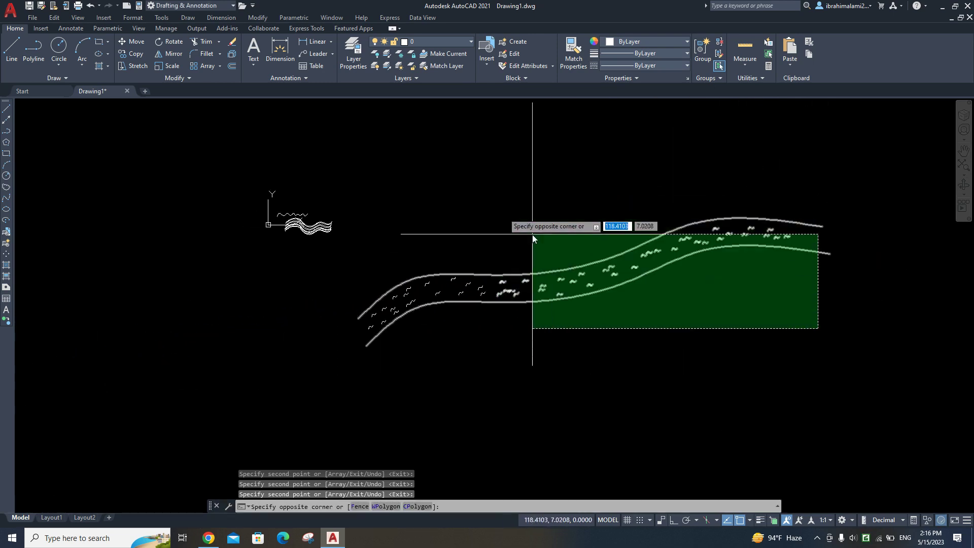
pyautogui.press('Escape')
pyautogui.press('Escape')
pyautogui.click(376, 178)
pyautogui.click(223, 239)
pyautogui.press('Delete')
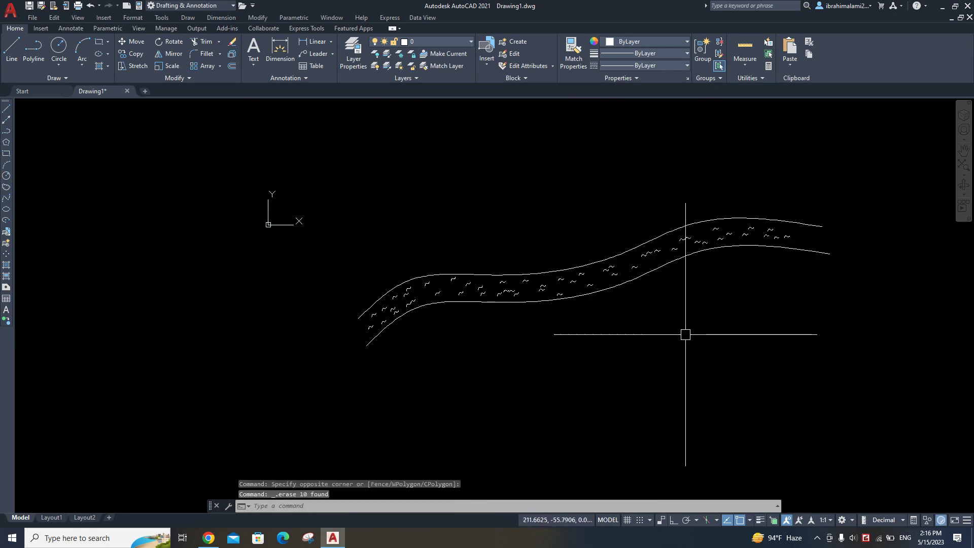
# - Select the river's wave symbols, leaving out both bank splines
pyautogui.click(317, 168)
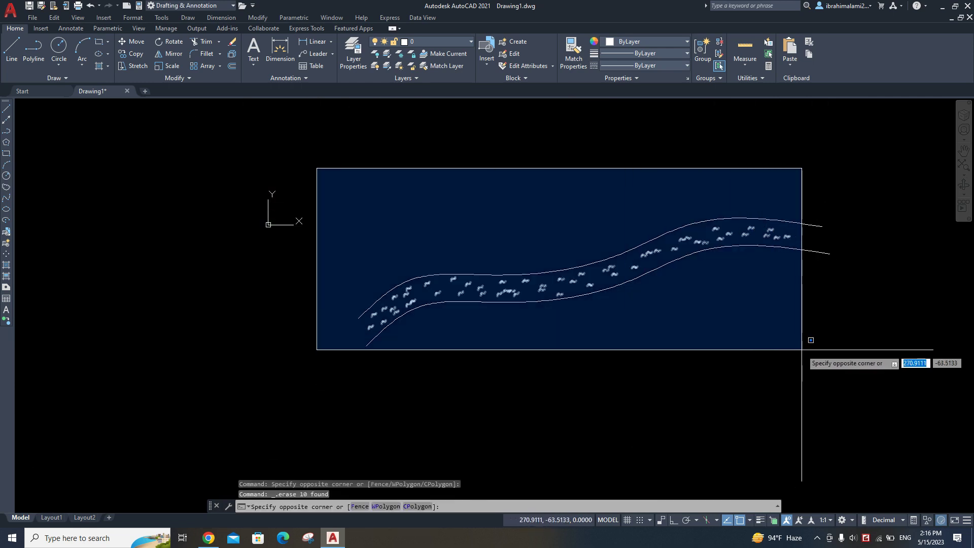
pyautogui.click(862, 363)
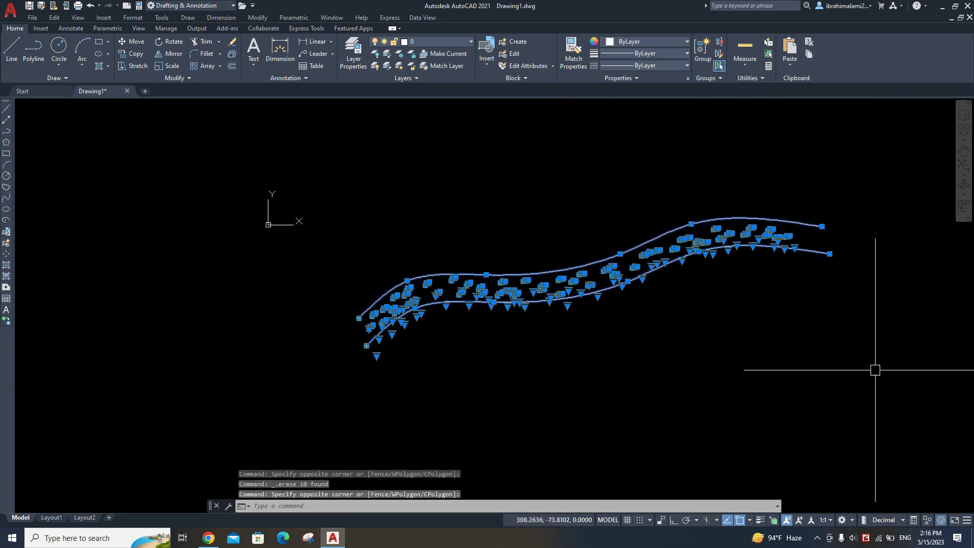
pyautogui.scroll(2, 764, 267)
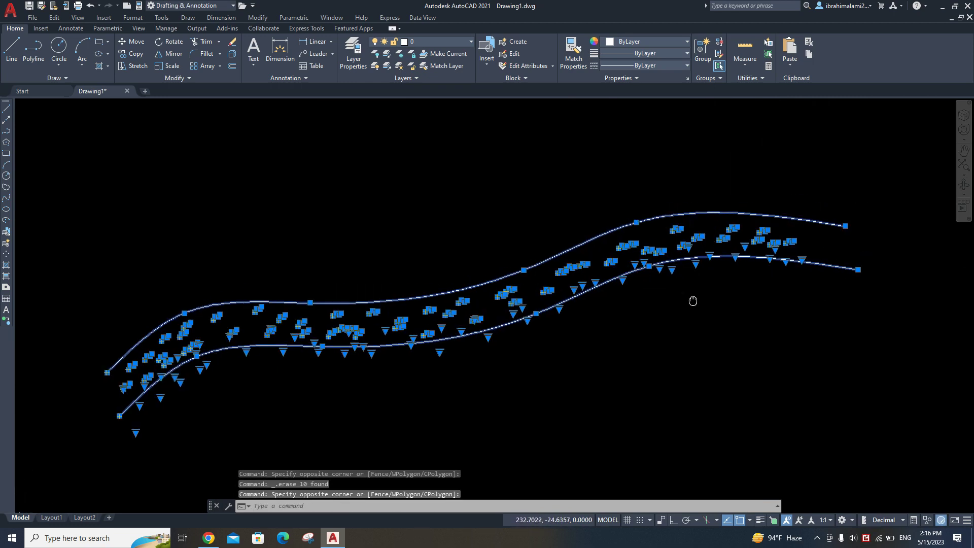
pyautogui.scroll(1, 683, 244)
pyautogui.scroll(1, 851, 218)
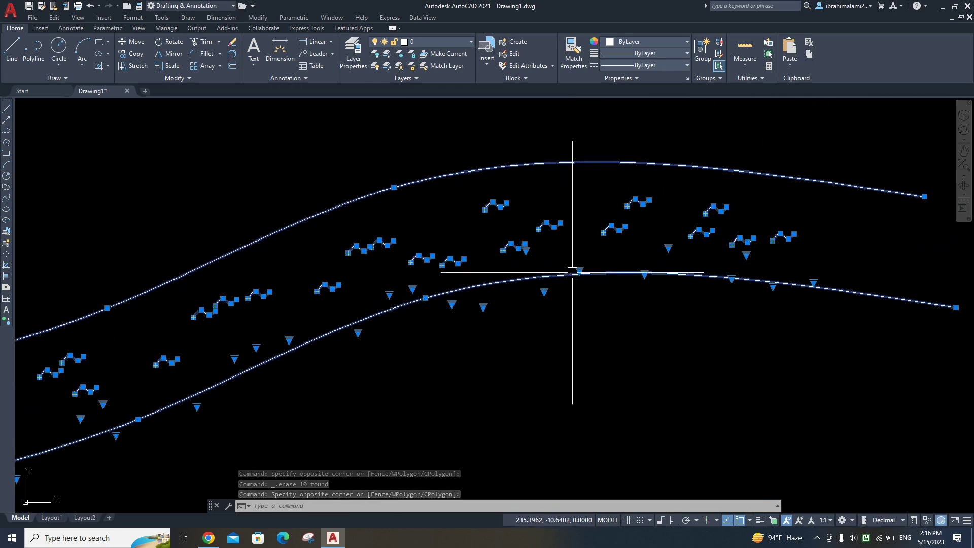
pyautogui.scroll(-2, 850, 257)
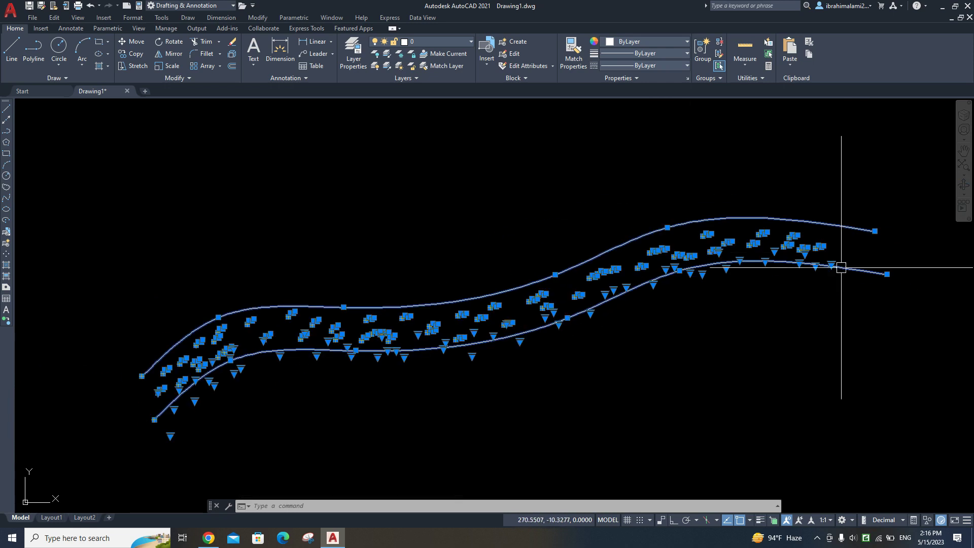
pyautogui.moveTo(800, 314); pyautogui.dragTo(796, 276, button='middle')
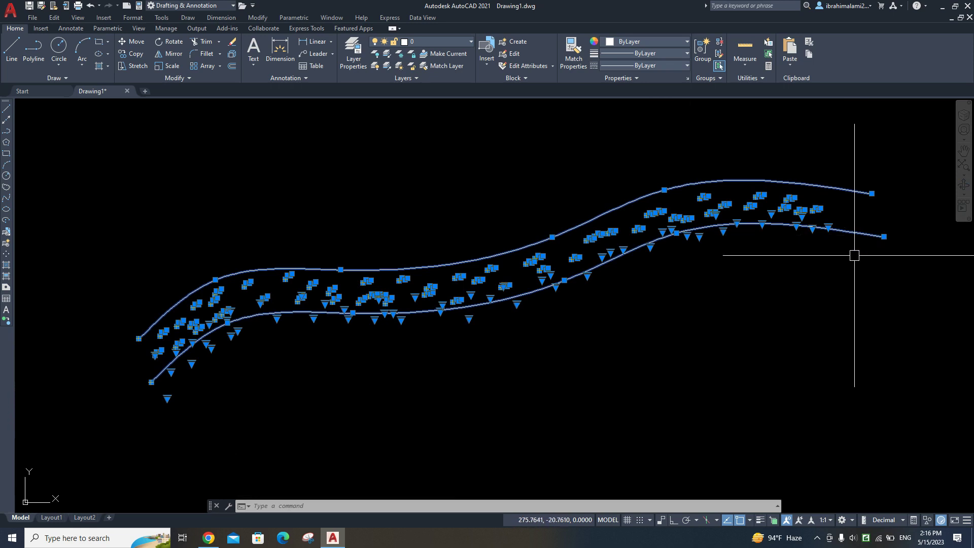
pyautogui.keyDown('shift'); pyautogui.click(857, 234); pyautogui.keyUp('shift')
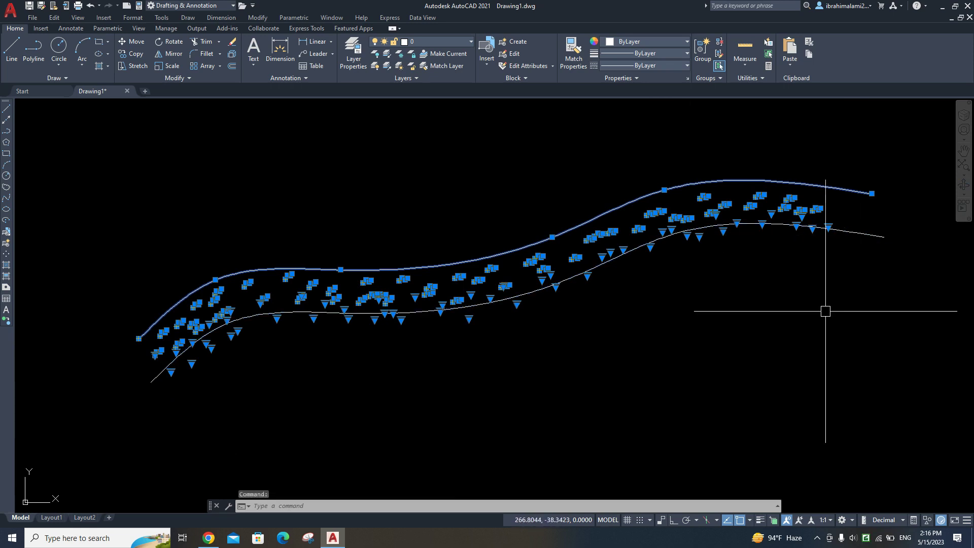
pyautogui.keyDown('shift'); pyautogui.click(851, 191); pyautogui.keyUp('shift')
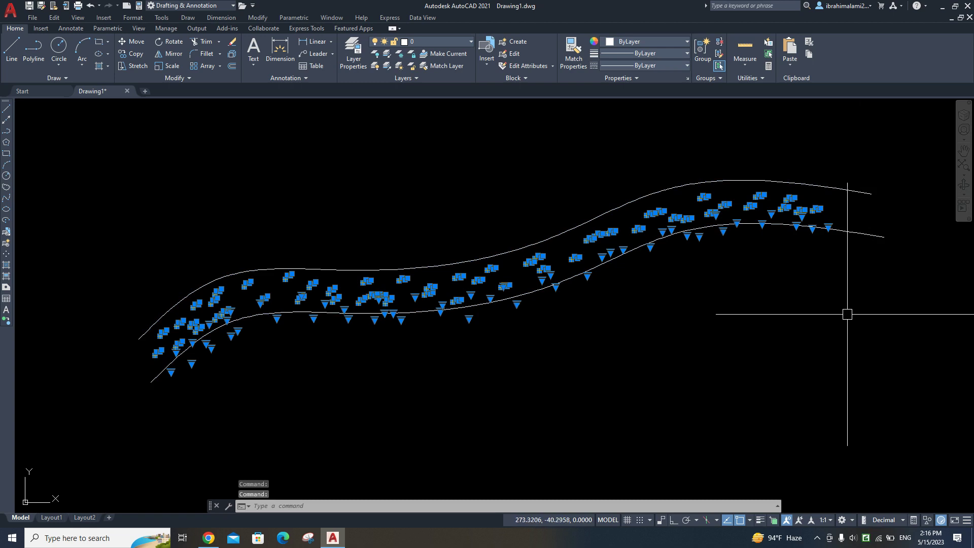
pyautogui.click(863, 234)
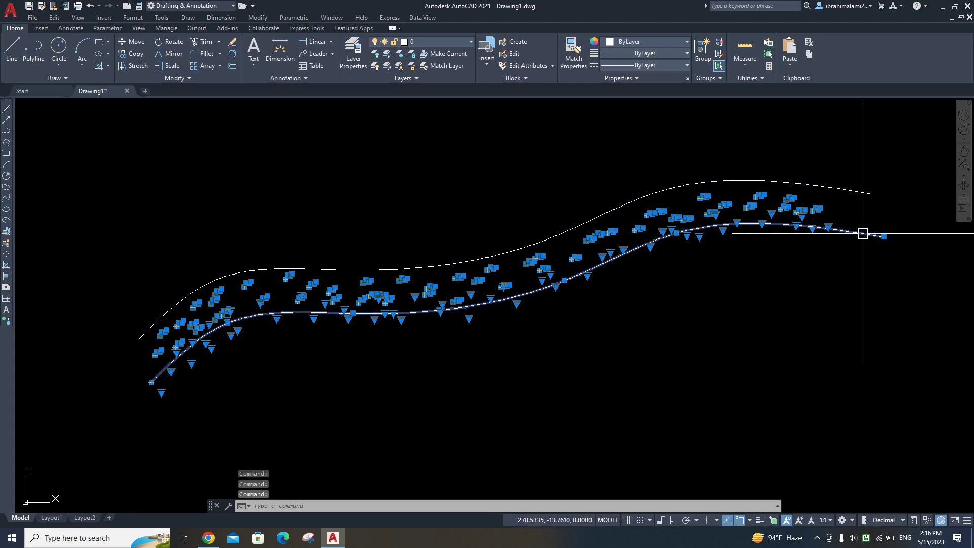
pyautogui.click(854, 187)
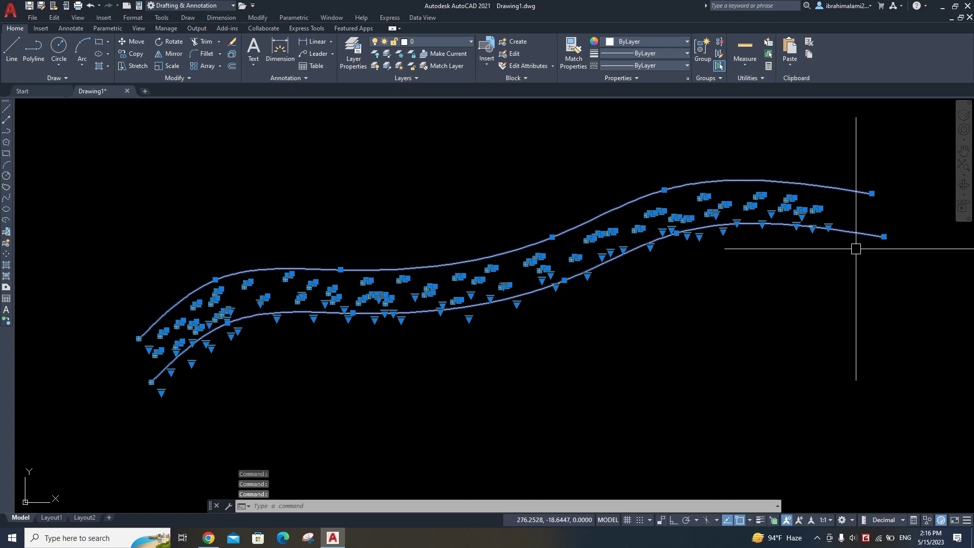
pyautogui.press('Escape')
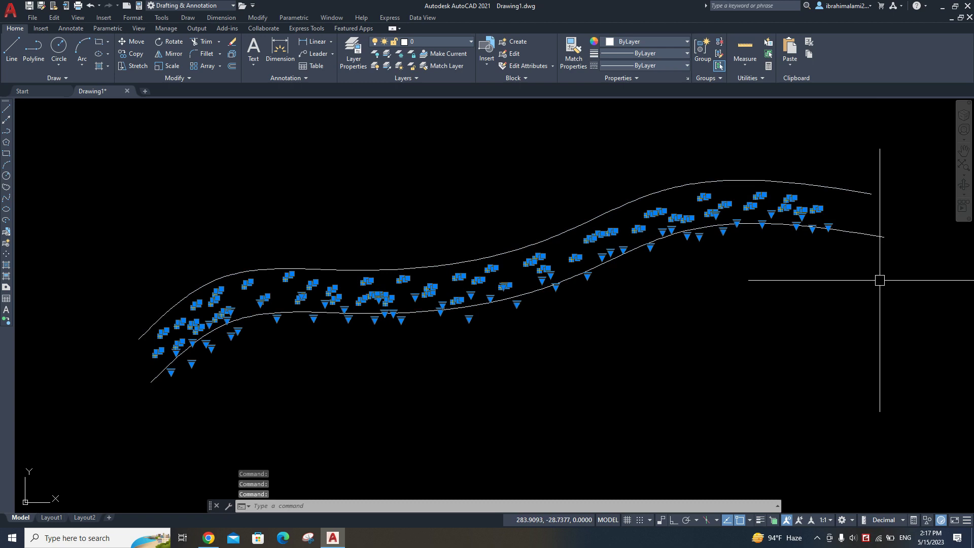
# - Set the selected waves' object colour to Cyan
pyautogui.click(639, 43)
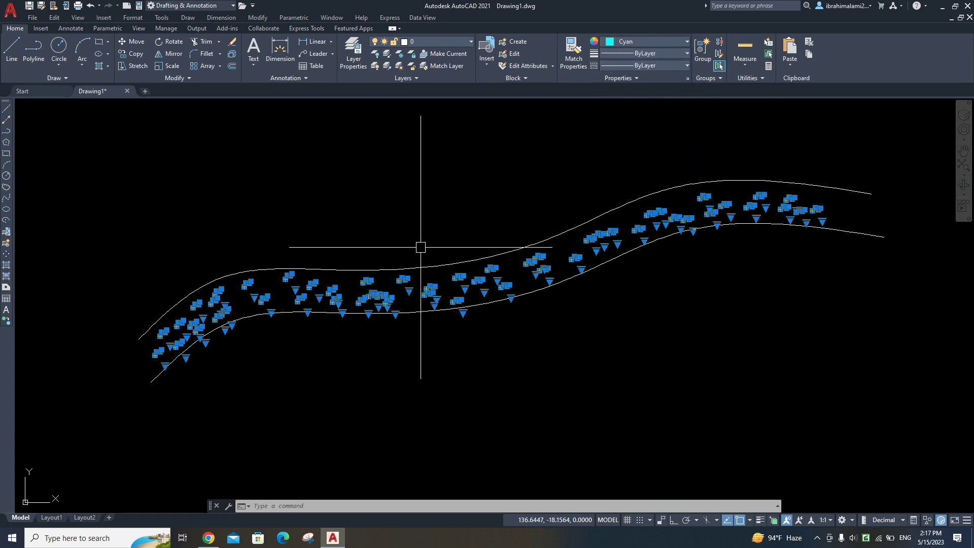
pyautogui.press('Escape')
pyautogui.scroll(5, 456, 272)
pyautogui.scroll(-3, 608, 246)
pyautogui.scroll(2, 298, 276)
# - Draw a horizontal arrow shaft in the river with Ortho on
pyautogui.moveTo(297, 276)
pyautogui.mouseDown(button='middle')
pyautogui.moveTo(512, 200)
pyautogui.moveTo(667, 184)
pyautogui.moveTo(463, 245)
pyautogui.mouseUp(button='middle')
pyautogui.moveTo(602, 215); pyautogui.dragTo(413, 250, button='middle')
pyautogui.scroll(2, 707, 165)
pyautogui.moveTo(706, 165)
pyautogui.mouseDown(button='middle')
pyautogui.moveTo(578, 220)
pyautogui.moveTo(589, 250)
pyautogui.mouseUp(button='middle')
pyautogui.write('l')
pyautogui.press('Return')
pyautogui.click(650, 245)
pyautogui.press('F8')
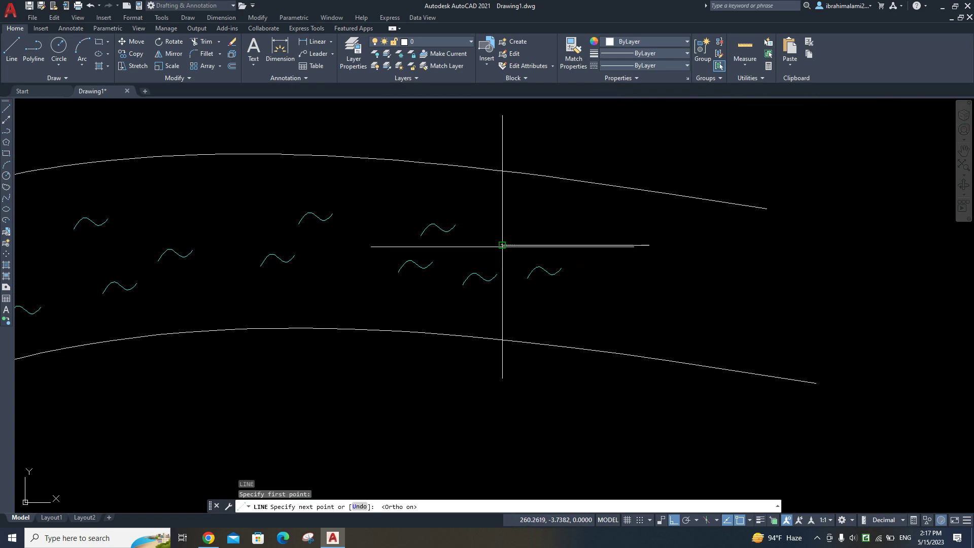
pyautogui.click(506, 253)
pyautogui.press('Return')
pyautogui.scroll(4, 654, 243)
# - Draw the triangular arrowhead at the shaft's end
pyautogui.press('Return')
pyautogui.click(656, 297)
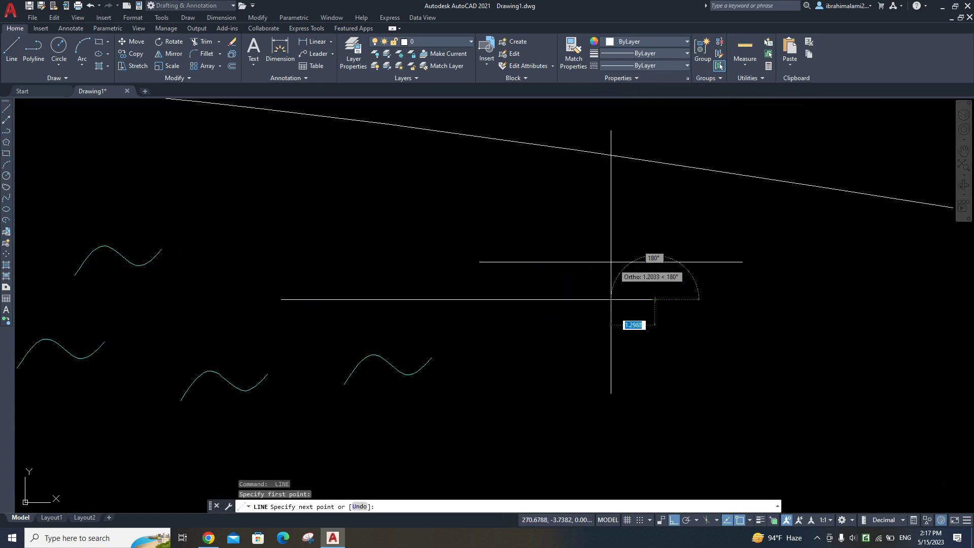
pyautogui.click(588, 246)
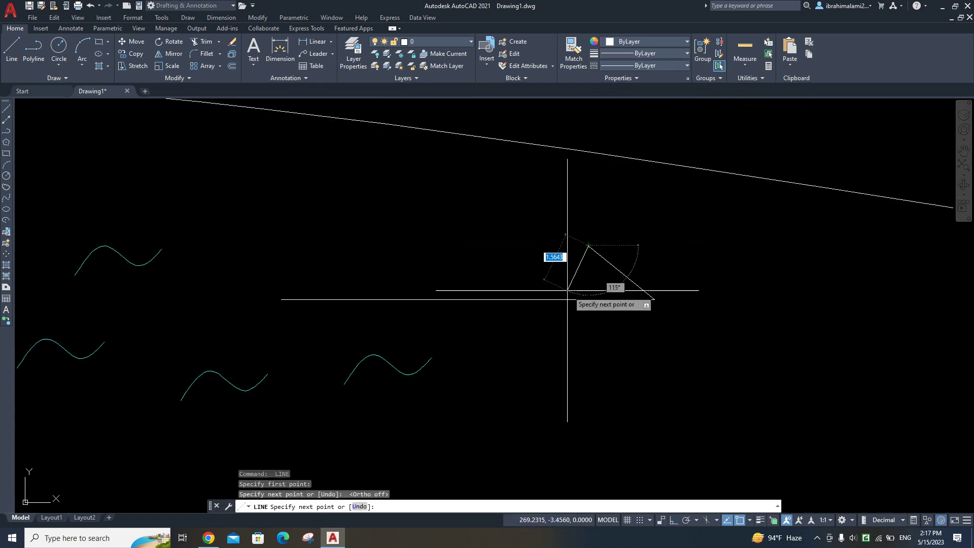
pyautogui.click(588, 300)
pyautogui.scroll(-4, 776, 267)
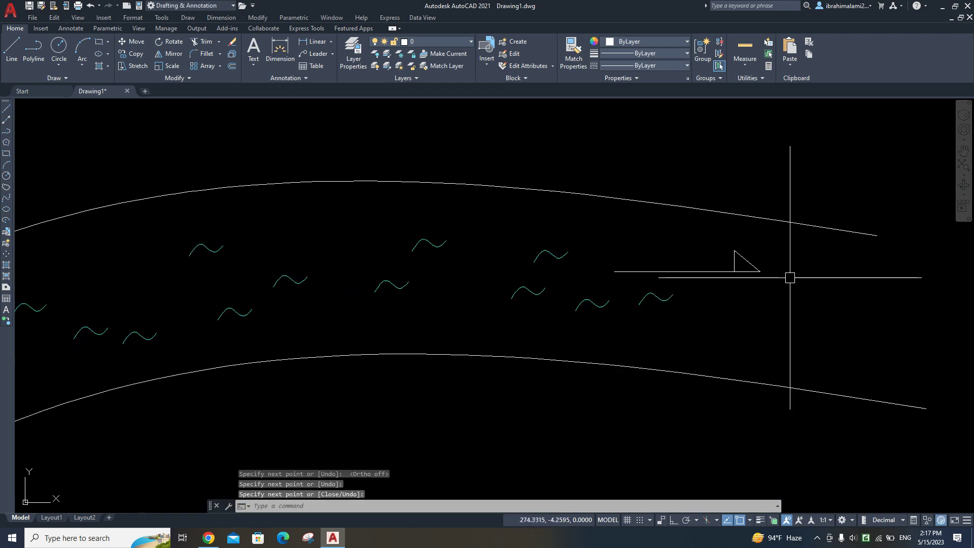
pyautogui.press('Escape')
pyautogui.scroll(4, 764, 281)
# - Rotate the three arrow lines to follow the river bank
pyautogui.write('ro')
pyautogui.press('Return')
pyautogui.click(709, 227)
pyautogui.click(668, 330)
pyautogui.press('Return')
pyautogui.click(690, 283)
pyautogui.moveTo(584, 221); pyautogui.dragTo(642, 355, button='middle')
# - Apply the arrow's angle and add an MTEXT label reading 'Flow' beside the arrow
pyautogui.press('Escape')
pyautogui.write('t')
pyautogui.press('Return')
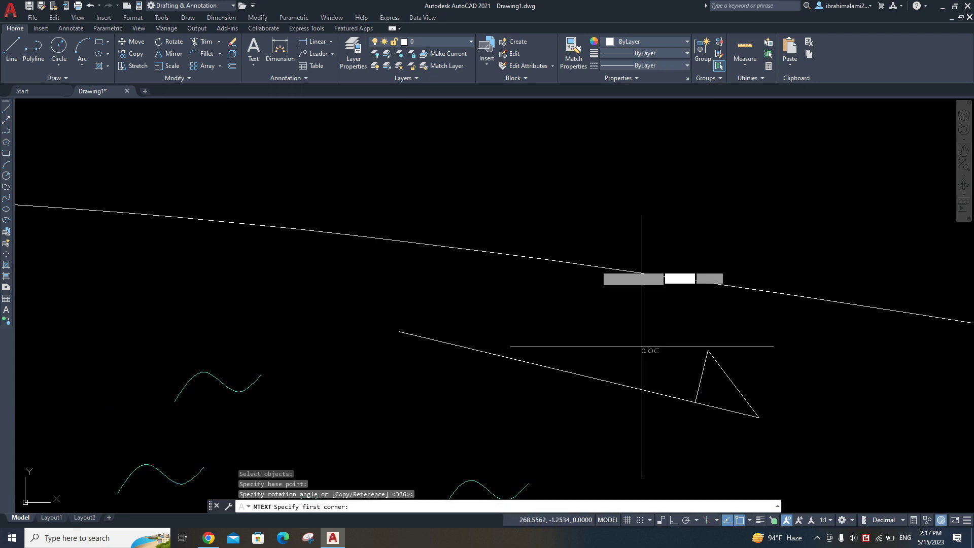
pyautogui.click(516, 200)
pyautogui.click(725, 318)
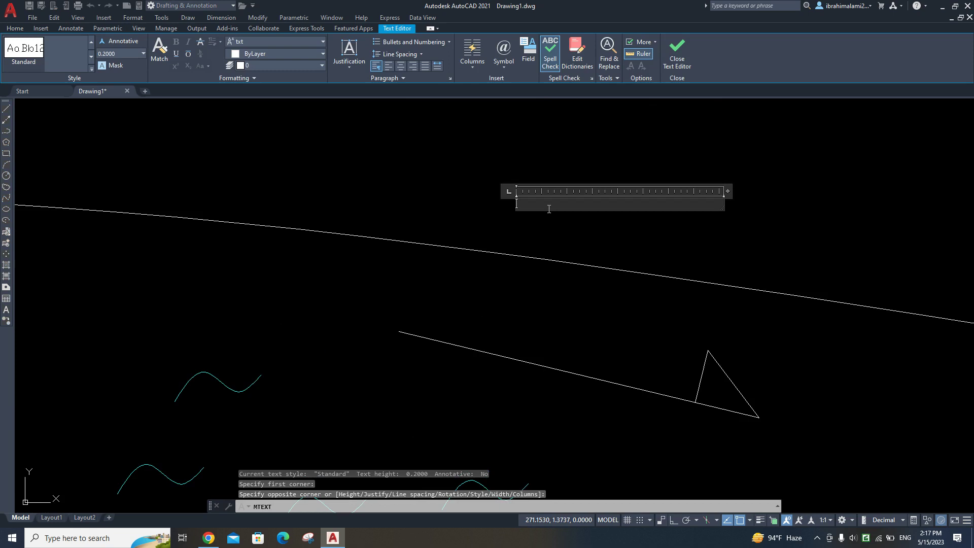
pyautogui.write('Flow')
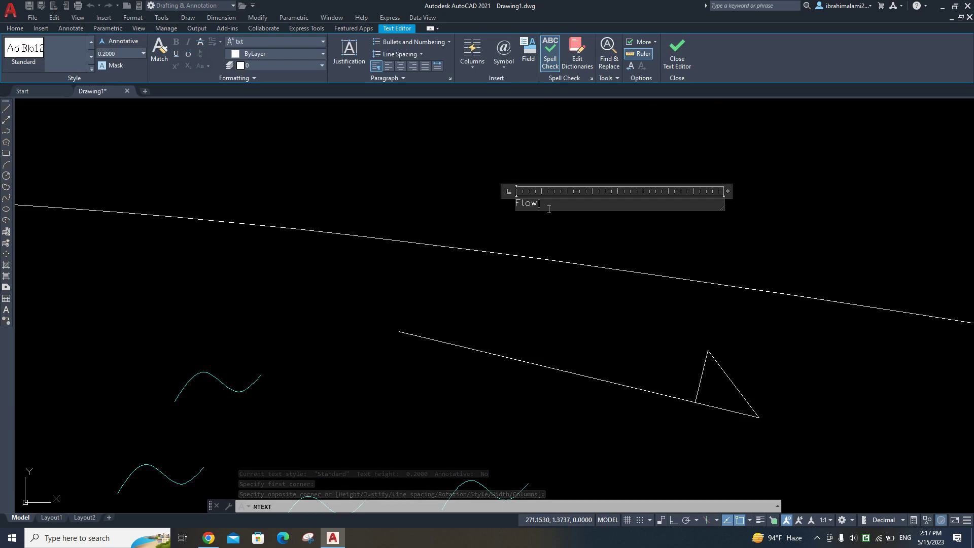
pyautogui.click(555, 215)
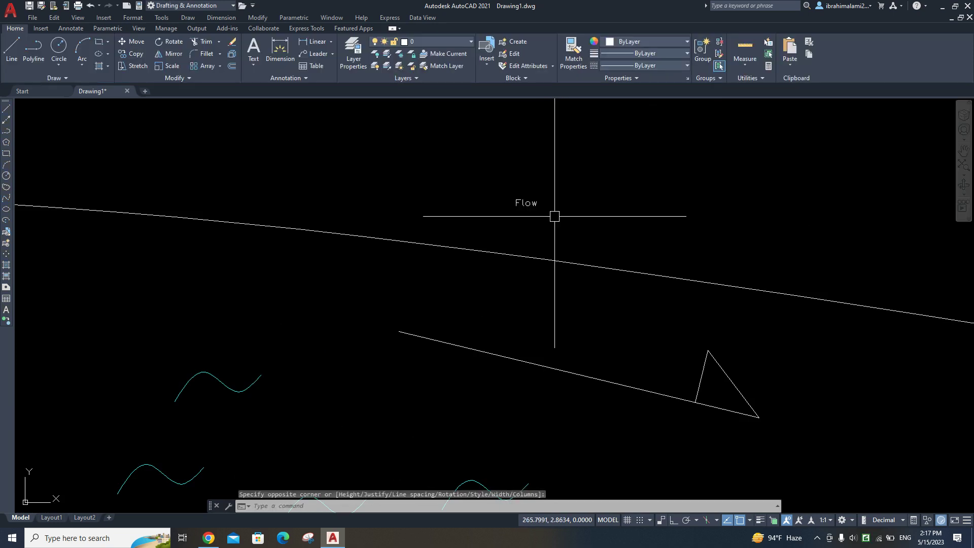
pyautogui.write('sc')
# - Scale the Flow label to a new size
pyautogui.press('Return')
pyautogui.click(527, 200)
pyautogui.press('Return')
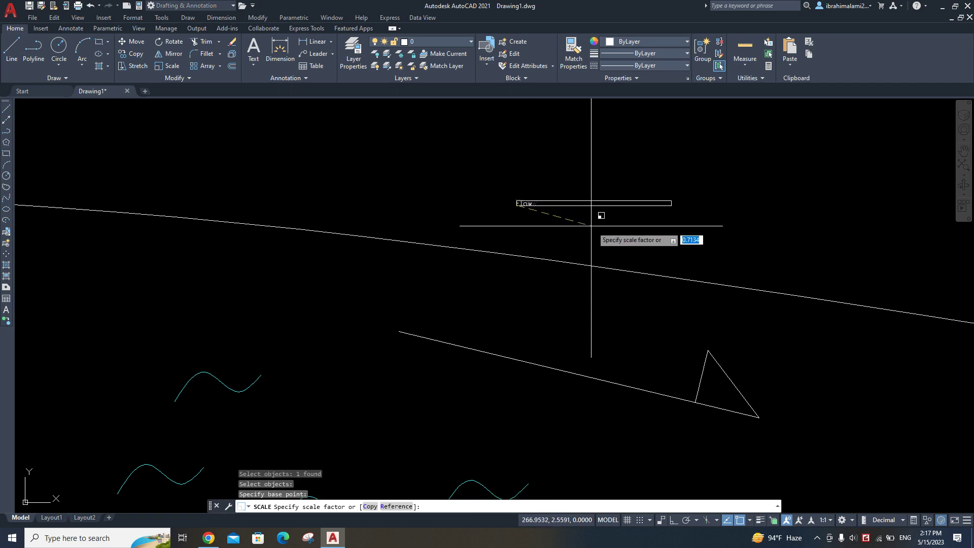
pyautogui.click(678, 238)
pyautogui.moveTo(691, 239); pyautogui.dragTo(685, 264, button='middle')
# - Move the Flow label to sit just above the arrow shaft
pyautogui.write('m')
pyautogui.press('Return')
pyautogui.click(561, 218)
pyautogui.press('Return')
pyautogui.click(672, 161)
pyautogui.click(664, 302)
pyautogui.moveTo(538, 345); pyautogui.dragTo(564, 255, button='middle')
# - Rotate the Flow label to match the arrow's tilt
pyautogui.press('Return')
pyautogui.click(564, 274)
pyautogui.press('Return')
pyautogui.click(624, 266)
pyautogui.click(660, 264)
# - Nudge the Flow label closer to the shaft and frame the whole river
pyautogui.press('m')
pyautogui.press('Return')
pyautogui.click(598, 276)
pyautogui.press('Return')
pyautogui.click(631, 251)
pyautogui.scroll(-7, 513, 213)
pyautogui.moveTo(463, 264); pyautogui.dragTo(539, 272, button='middle')
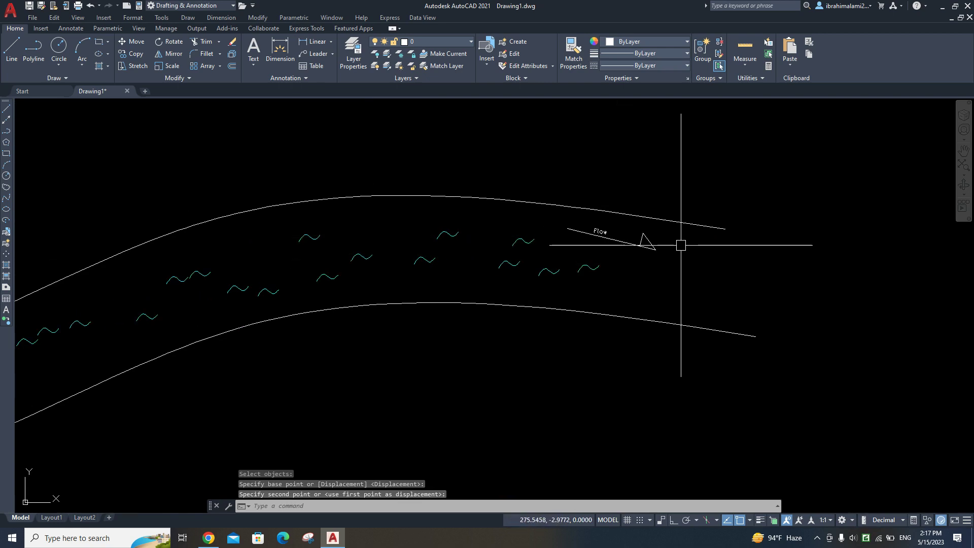
pyautogui.scroll(6, 644, 242)
pyautogui.scroll(3, 678, 246)
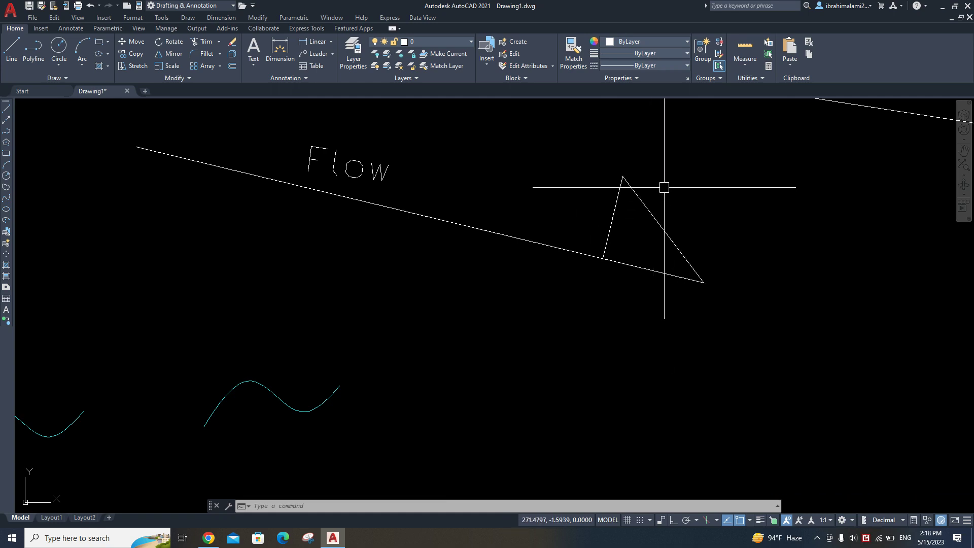
pyautogui.scroll(-2, 691, 266)
pyautogui.scroll(-4, 680, 244)
pyautogui.scroll(-1, 619, 232)
pyautogui.scroll(-1, 617, 235)
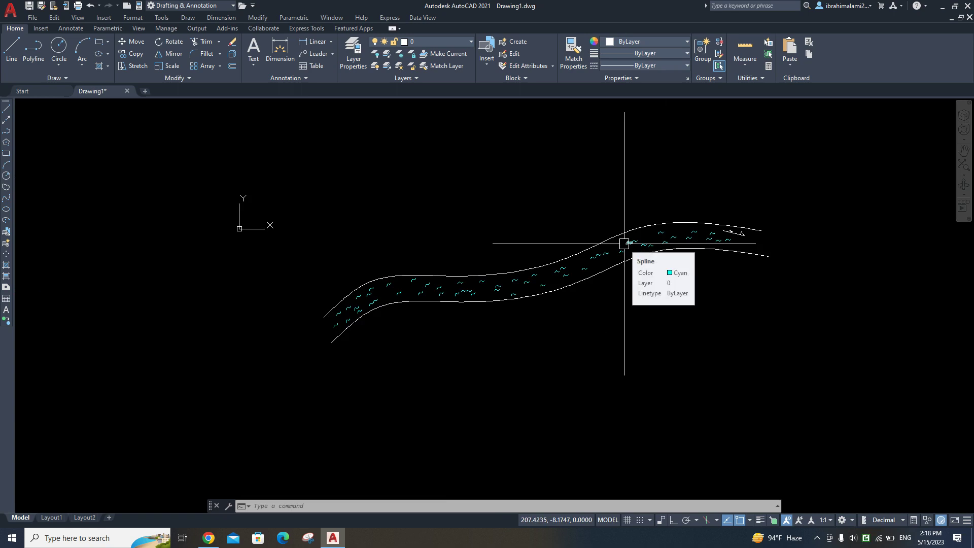
# - Erase all 58 river objects, including banks, waves and Flow arrow, leaving the canvas empty
pyautogui.click(758, 192)
pyautogui.click(322, 358)
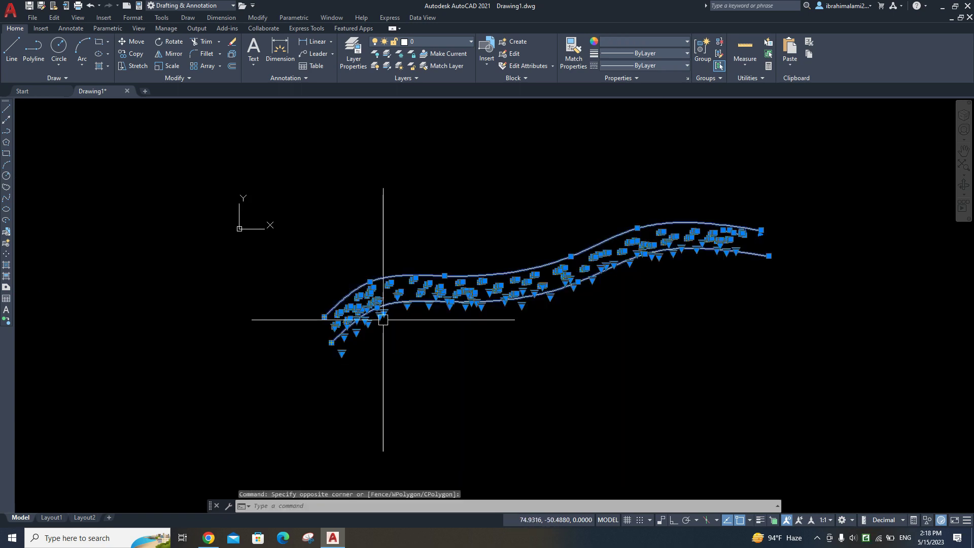
pyautogui.press('Delete')
pyautogui.moveTo(451, 278); pyautogui.dragTo(433, 335, button='middle')
pyautogui.moveTo(284, 276); pyautogui.dragTo(326, 263, button='middle')
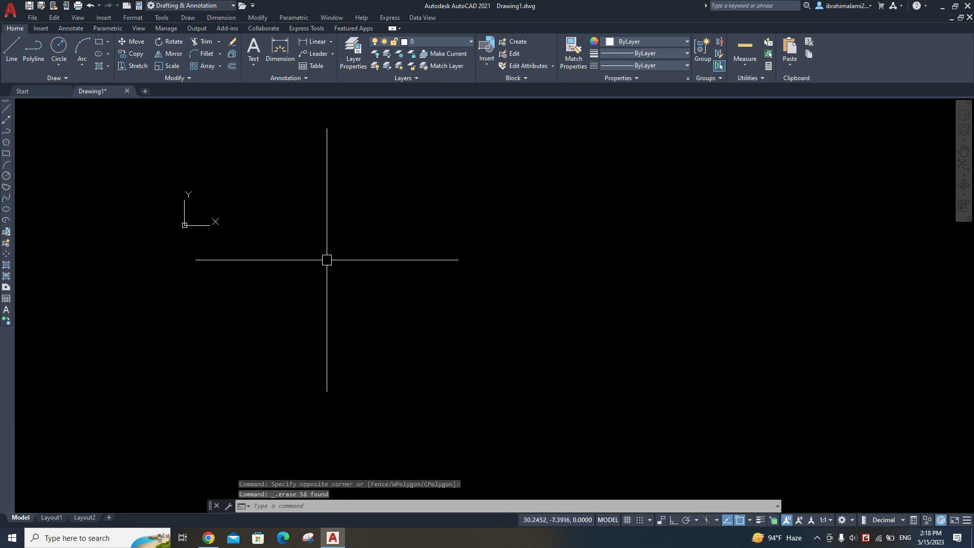
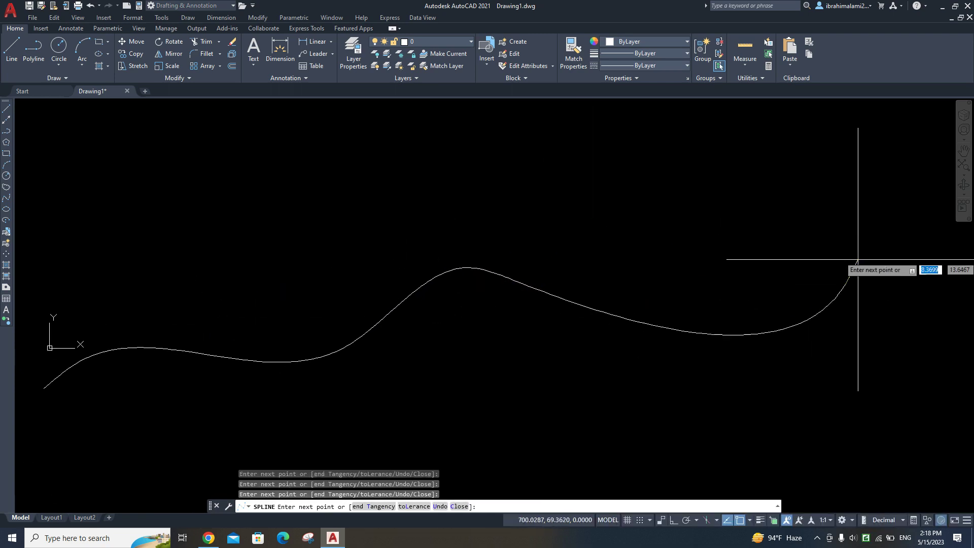
# - Finish the wavy spline and draw a small circle on the curve
pyautogui.press('Return')
pyautogui.moveTo(375, 360); pyautogui.dragTo(627, 319, button='middle')
pyautogui.scroll(4, 358, 285)
pyautogui.moveTo(342, 342); pyautogui.dragTo(389, 315, button='middle')
pyautogui.write('c')
pyautogui.press('Return')
pyautogui.click(328, 361)
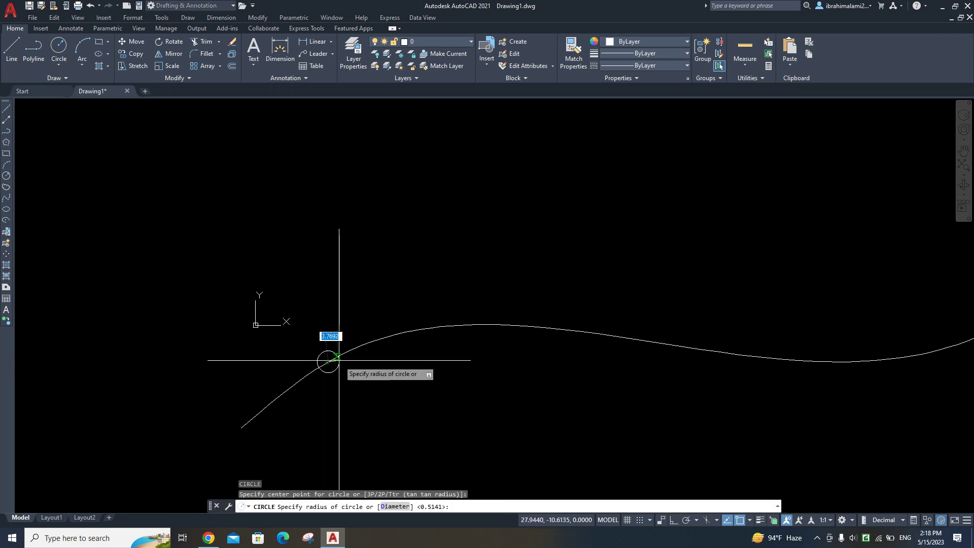
pyautogui.click(338, 360)
# - Copy the circle to three more points along the spline
pyautogui.write('o')
pyautogui.press('Return')
pyautogui.click(337, 365)
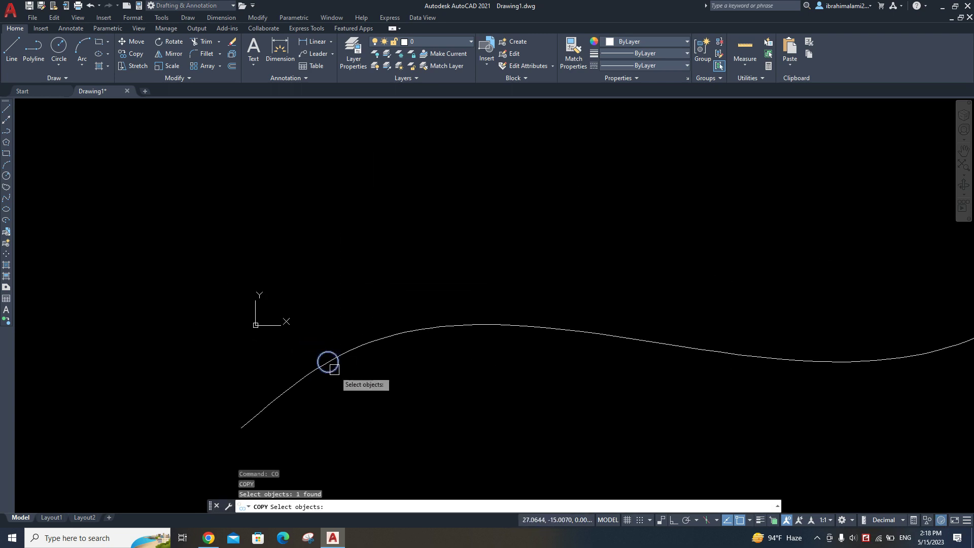
pyautogui.press('Return')
pyautogui.click(533, 321)
pyautogui.moveTo(533, 321); pyautogui.dragTo(487, 394, button='middle')
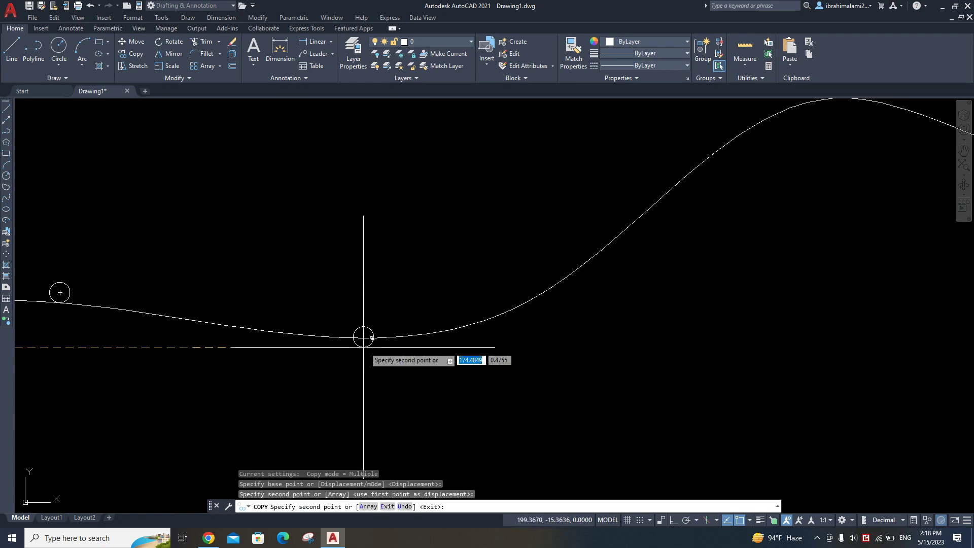
pyautogui.moveTo(626, 277); pyautogui.dragTo(347, 355, button='middle')
pyautogui.click(347, 365)
pyautogui.click(576, 254)
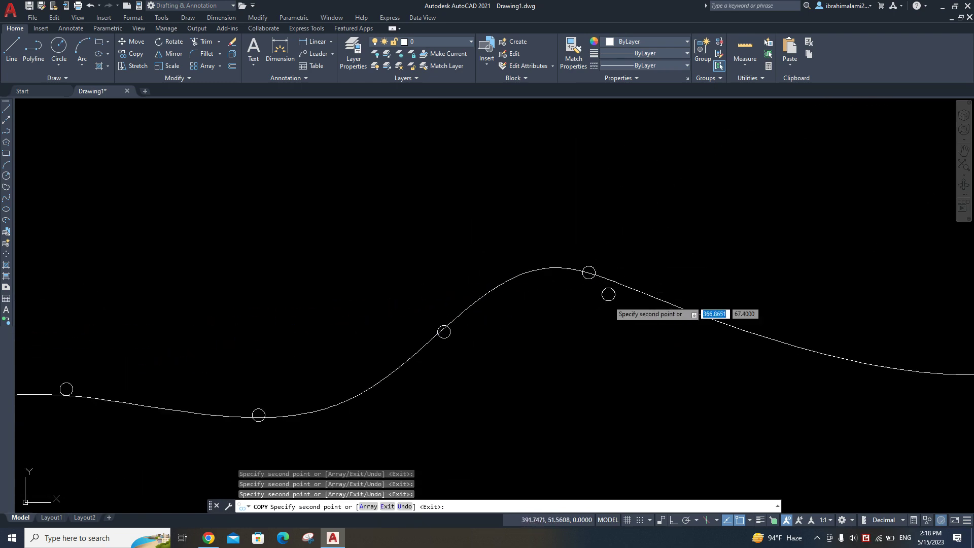
pyautogui.press('Return')
pyautogui.press('Return')
pyautogui.scroll(-3, 652, 321)
pyautogui.scroll(2, 436, 387)
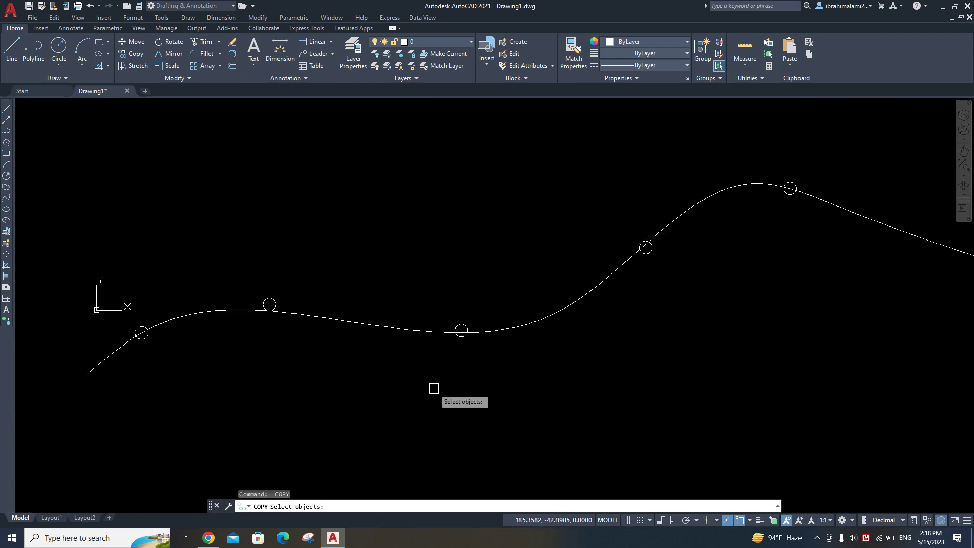
pyautogui.press('Escape')
pyautogui.press('Escape')
# - Window-select and erase the spline, its circle copies and the stray small circle
pyautogui.scroll(-3, 433, 387)
pyautogui.click(674, 401)
pyautogui.click(419, 245)
pyautogui.press('Delete')
pyautogui.scroll(2, 358, 370)
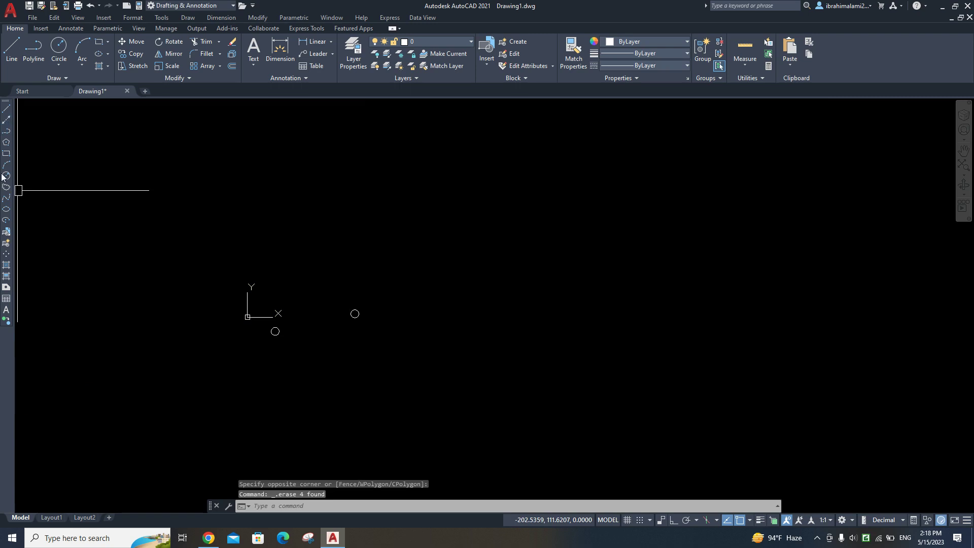
pyautogui.click(390, 365)
pyautogui.click(262, 307)
pyautogui.press('Delete')
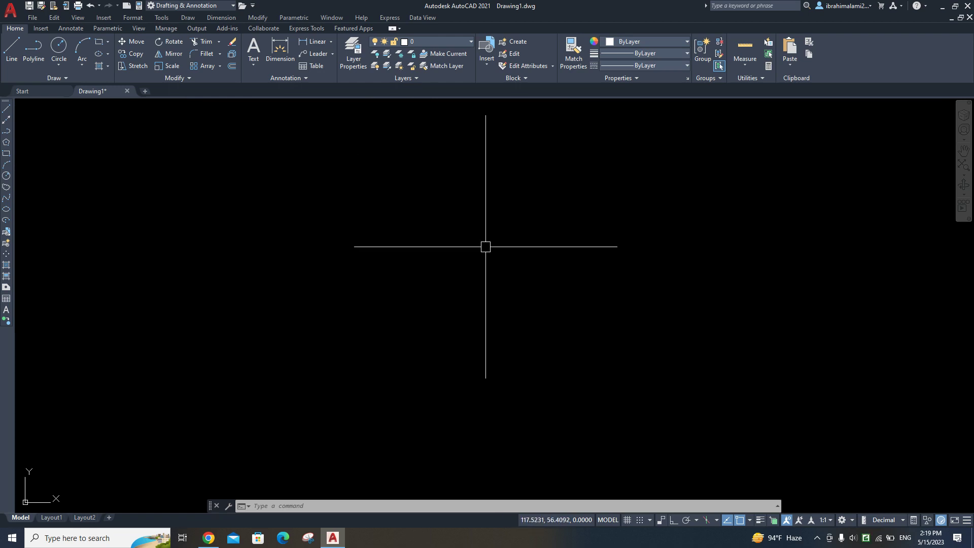
# - Sketch a long freehand curve ending in a diagonal zigzag with SKETCH
pyautogui.write('ske')
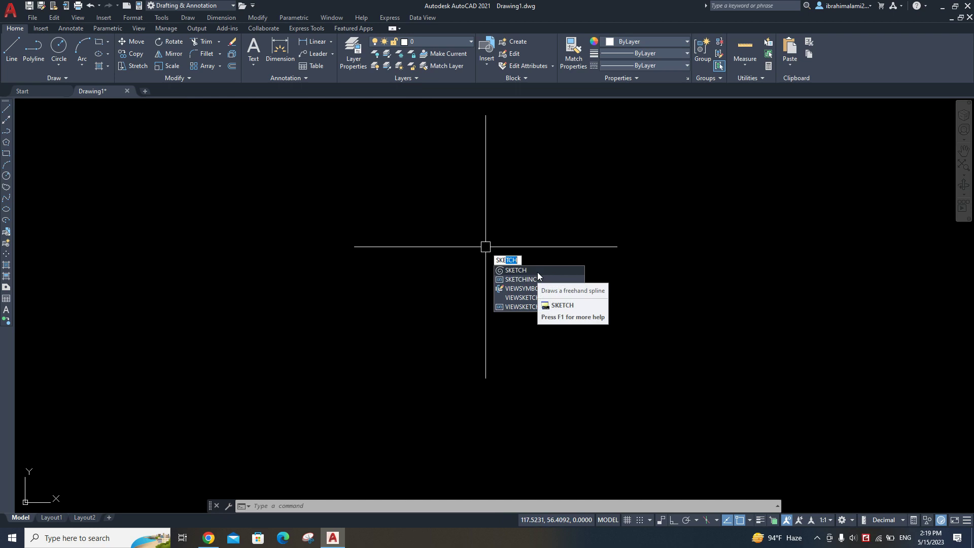
pyautogui.moveTo(516, 270)
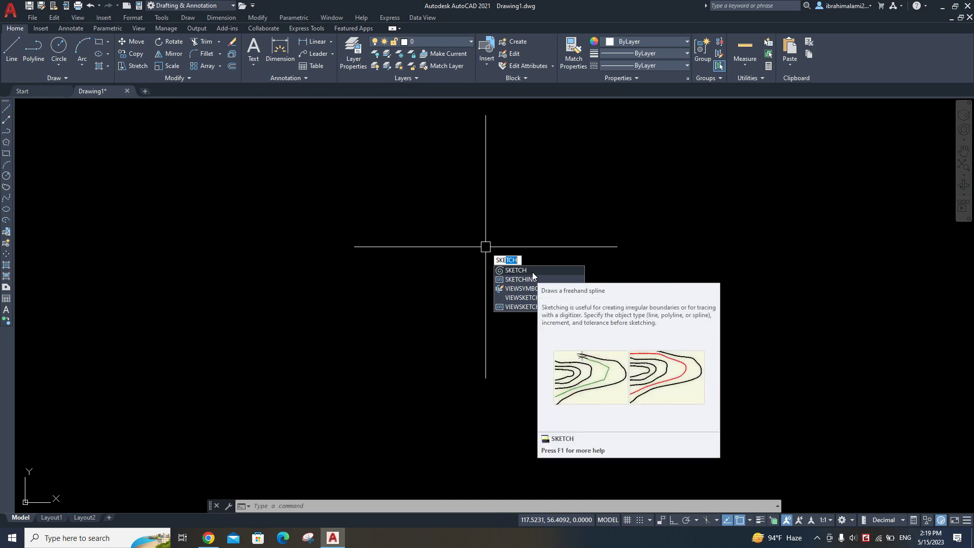
pyautogui.click(532, 272)
pyautogui.click(532, 271)
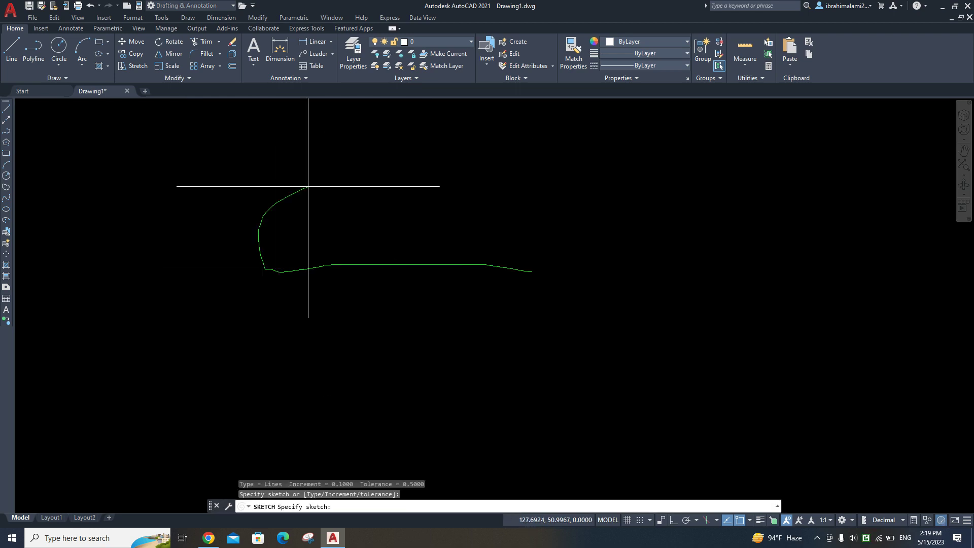
pyautogui.moveTo(522, 163); pyautogui.dragTo(391, 260, button='middle')
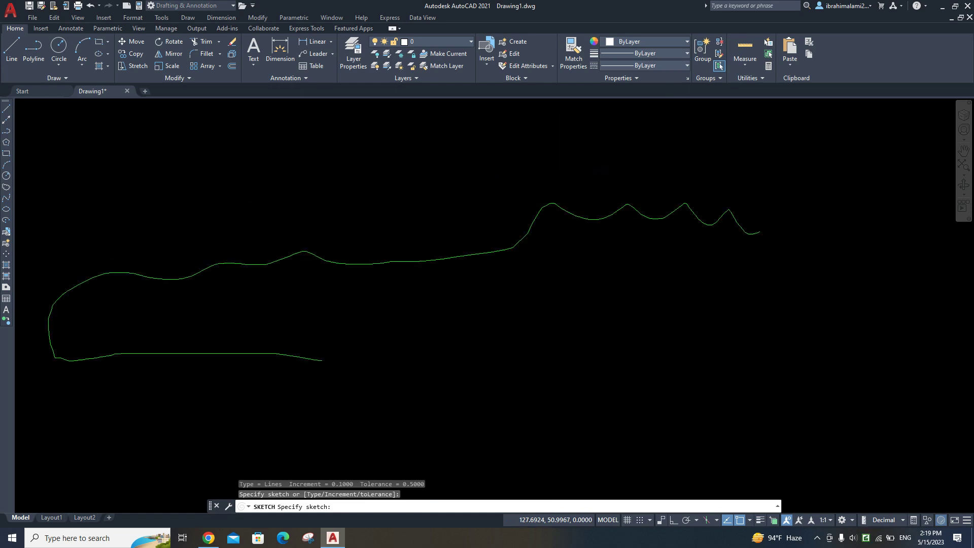
pyautogui.scroll(3, 677, 417)
pyautogui.moveTo(782, 368); pyautogui.dragTo(592, 169, button='middle')
pyautogui.press('Return')
pyautogui.scroll(-3, 760, 350)
pyautogui.moveTo(630, 354)
pyautogui.mouseDown(button='middle')
pyautogui.moveTo(674, 304)
pyautogui.moveTo(543, 272)
pyautogui.mouseUp(button='middle')
pyautogui.write('SK')
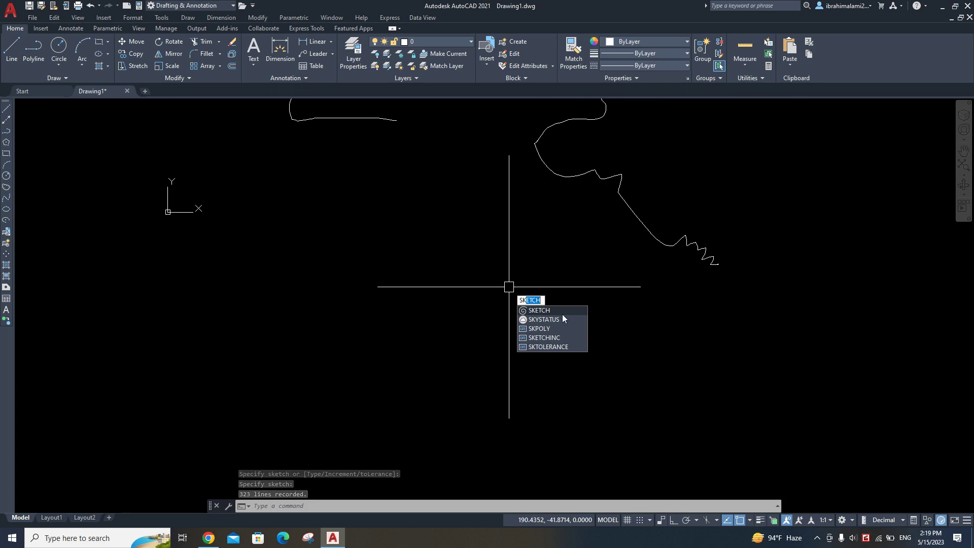
# - Sketch two long wavy horizontal lines, one below the other
pyautogui.press('Return')
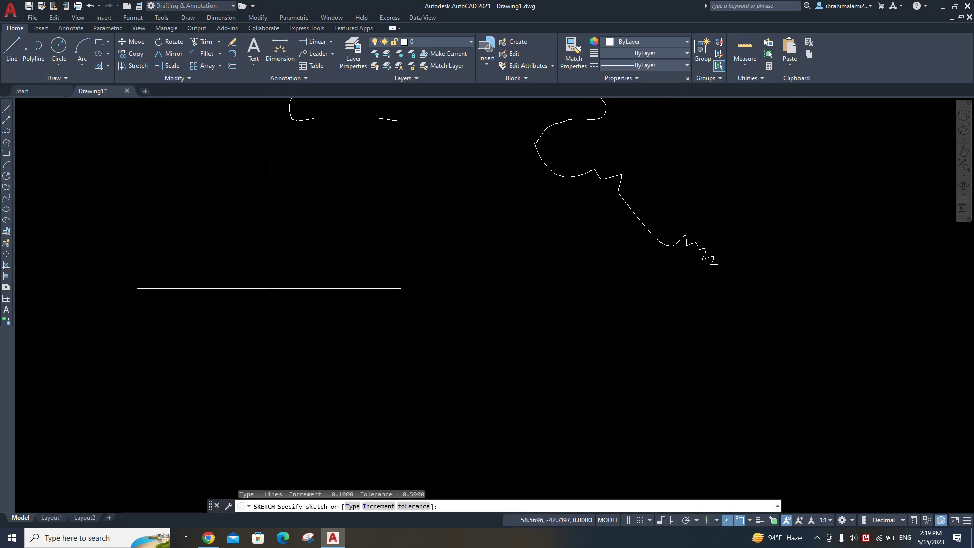
pyautogui.moveTo(163, 330); pyautogui.dragTo(218, 249, button='middle')
pyautogui.click(117, 330)
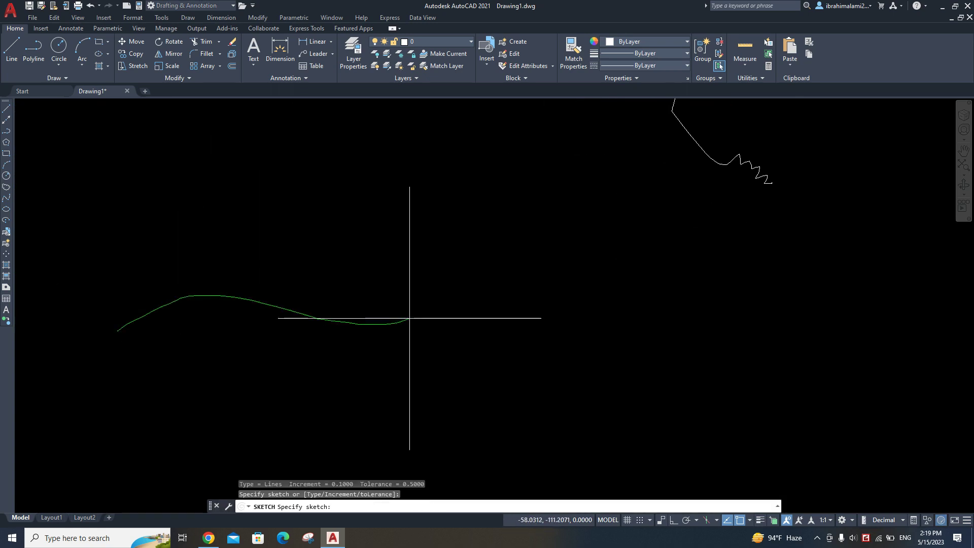
pyautogui.moveTo(410, 318); pyautogui.dragTo(893, 319)
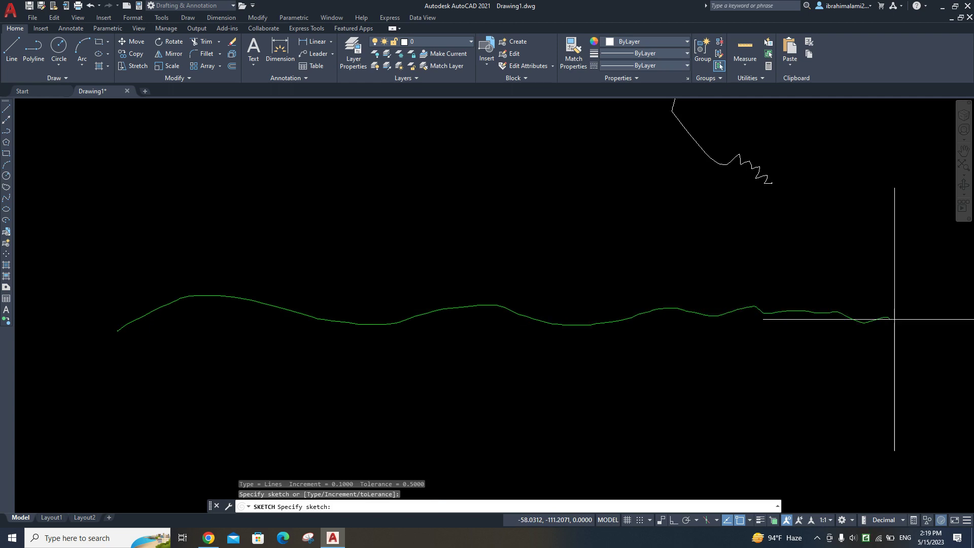
pyautogui.press('Return')
pyautogui.moveTo(534, 343); pyautogui.dragTo(534, 272, button='middle')
pyautogui.press('Return')
pyautogui.click(127, 387)
pyautogui.moveTo(196, 349); pyautogui.dragTo(872, 345)
pyautogui.press('Return')
pyautogui.moveTo(642, 299); pyautogui.dragTo(567, 314, button='middle')
pyautogui.scroll(-2, 478, 322)
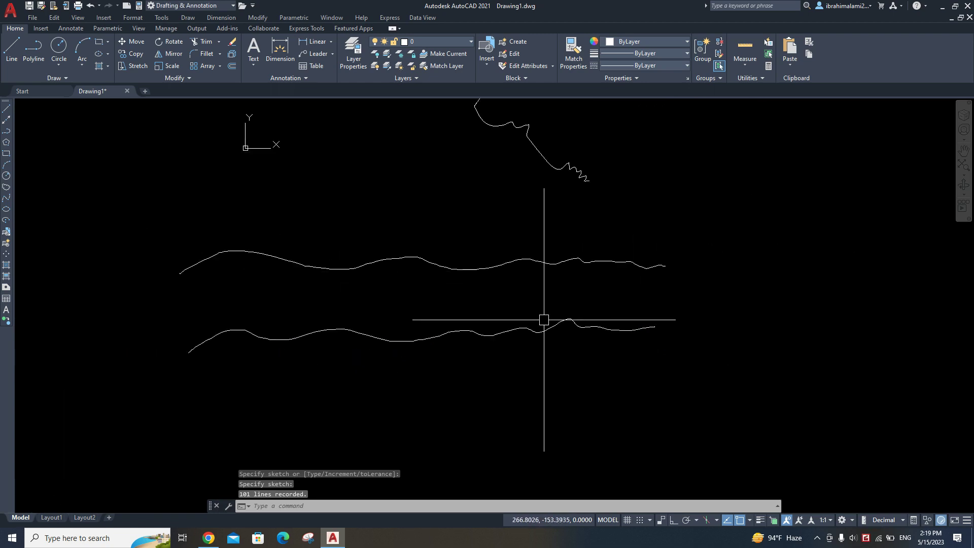
pyautogui.moveTo(458, 245); pyautogui.dragTo(445, 329, button='middle')
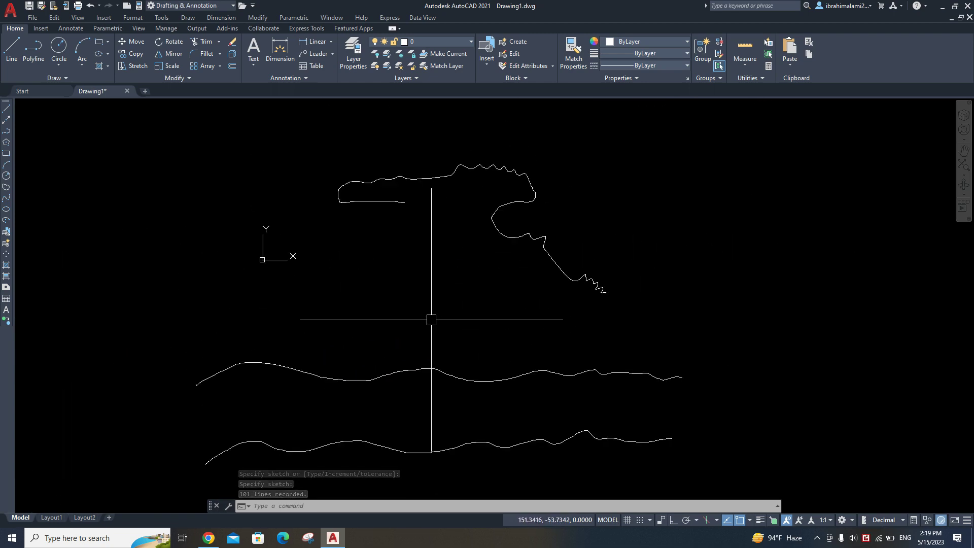
# - Turn off Show at Origin for the UCS icon and window-select all sketched curves
pyautogui.click(263, 263)
pyautogui.rightClick(270, 257)
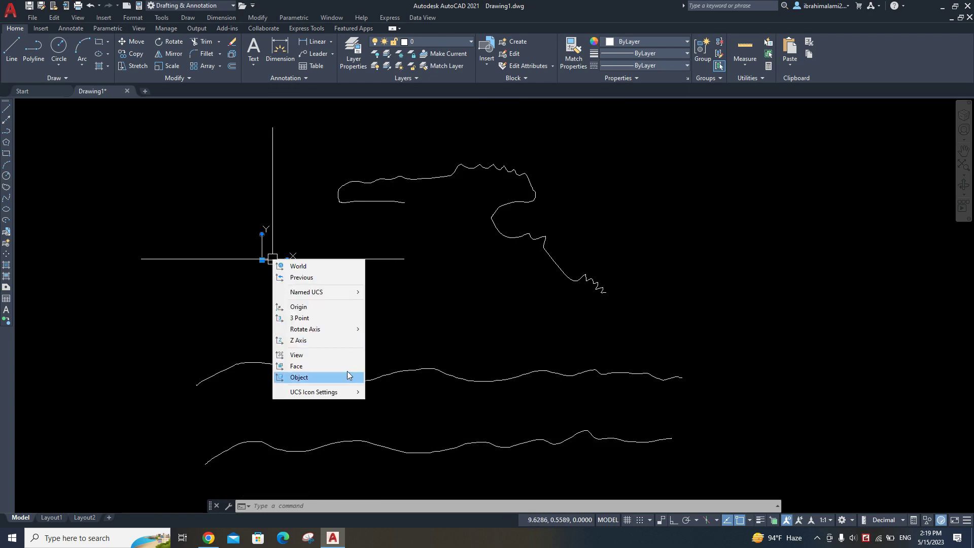
pyautogui.click(406, 392)
pyautogui.click(578, 193)
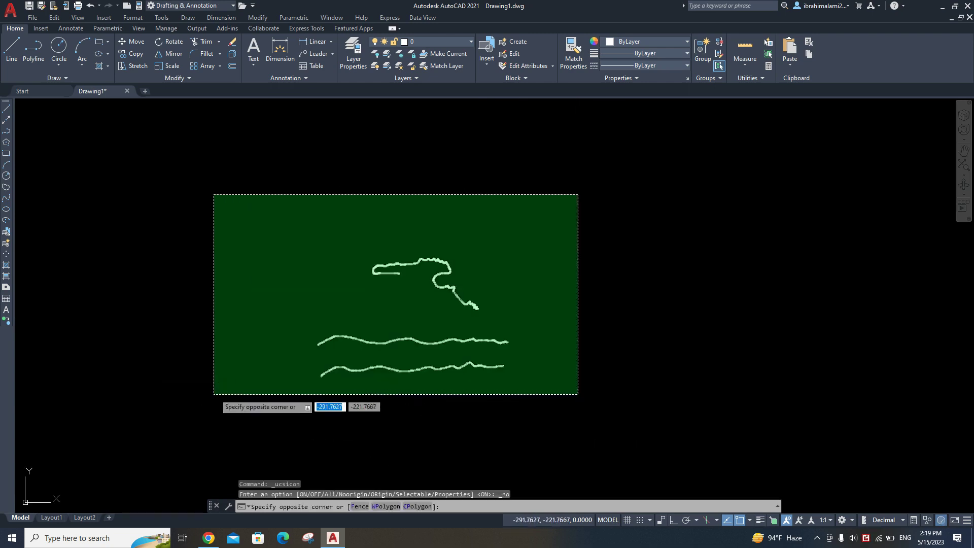
pyautogui.click(214, 397)
pyautogui.press('Delete')
pyautogui.write('ML')
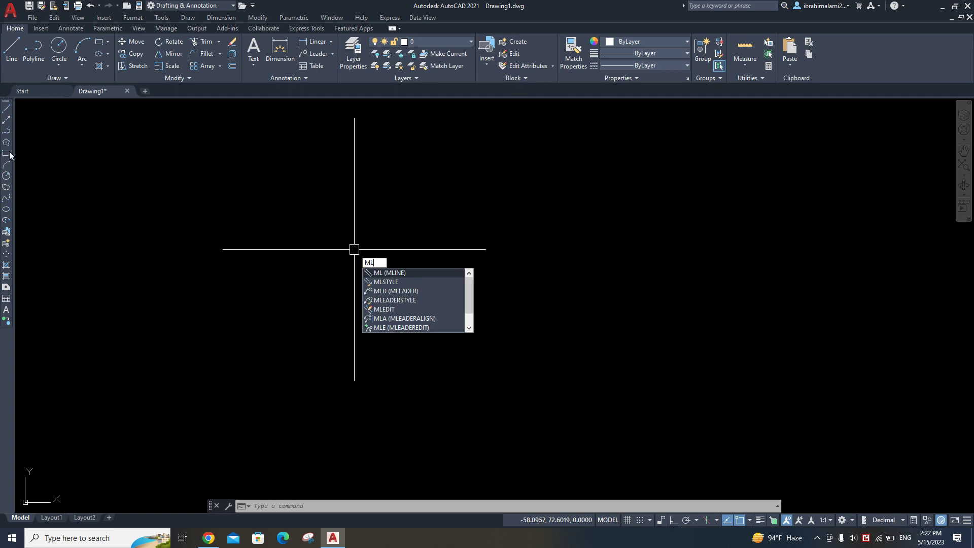
# - Start the multiline command from the Draw menu, cancelling two stray selection windows
pyautogui.click(187, 18)
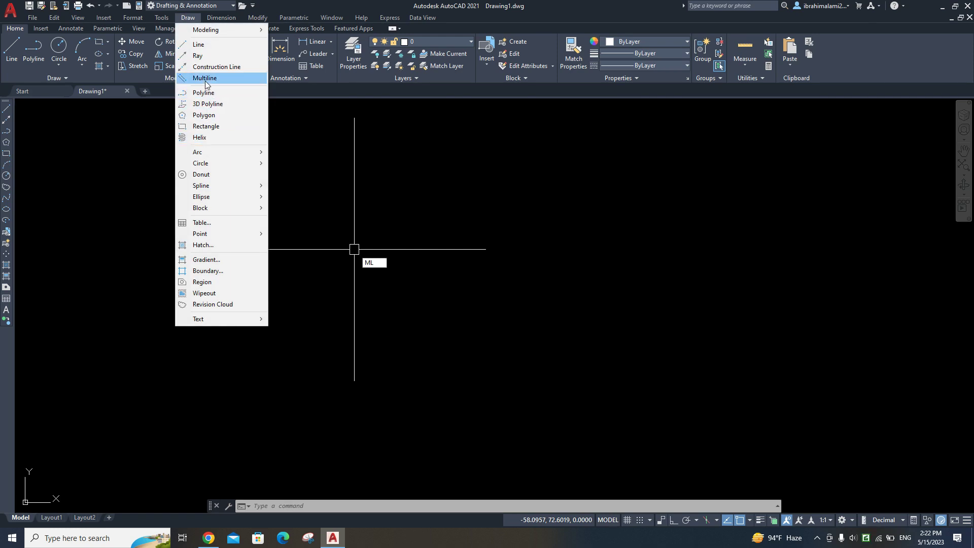
pyautogui.click(500, 233)
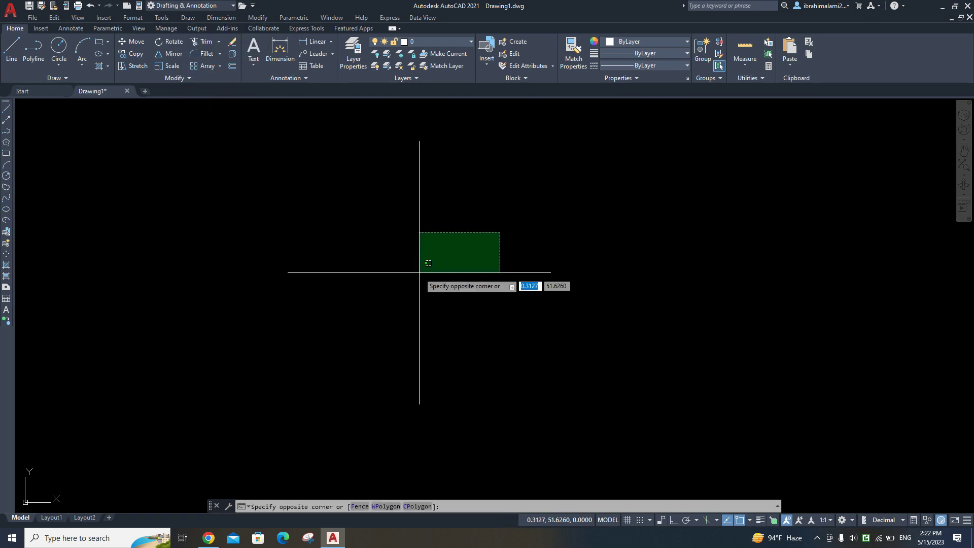
pyautogui.press('Escape')
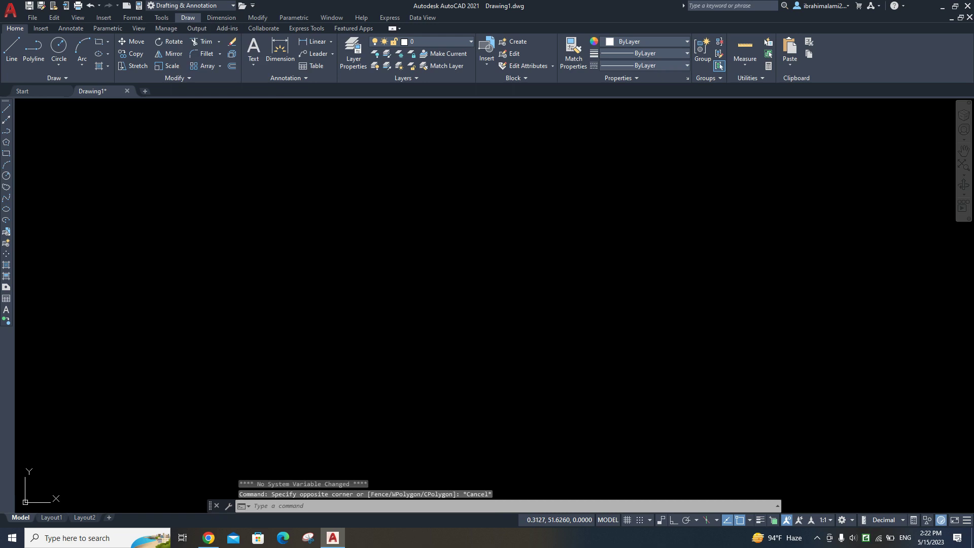
pyautogui.click(505, 247)
pyautogui.press('Escape')
pyautogui.press('Escape')
pyautogui.press('Escape')
pyautogui.press('Return')
# - Draw a zigzag double-line multiline wall through eight points
pyautogui.click(393, 225)
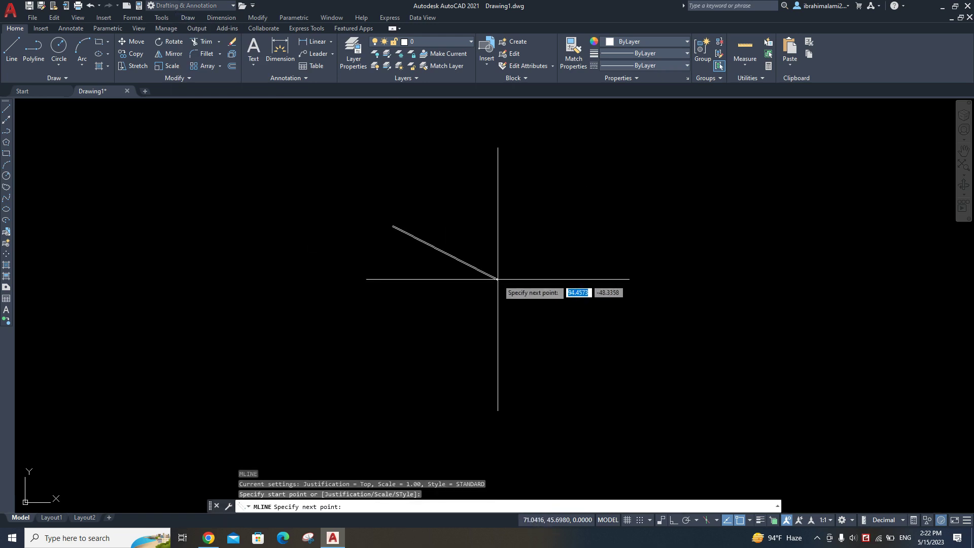
pyautogui.click(560, 319)
pyautogui.click(699, 269)
pyautogui.click(743, 337)
pyautogui.click(827, 287)
pyautogui.click(865, 325)
pyautogui.click(918, 265)
pyautogui.click(941, 308)
pyautogui.press('Return')
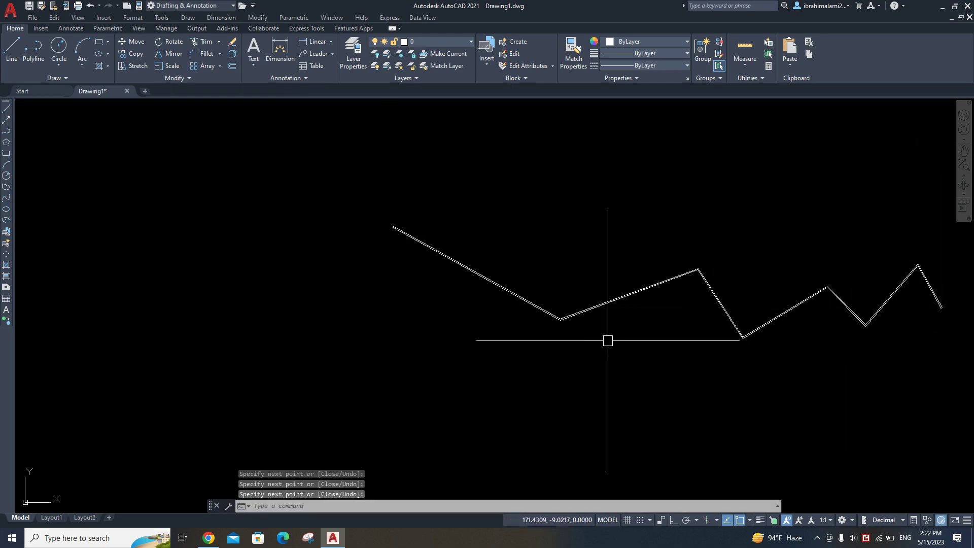
# - Zoom in and out to inspect the wall's parallel double lines
pyautogui.scroll(-5, 608, 340)
pyautogui.scroll(2, 604, 364)
pyautogui.scroll(3, 588, 341)
pyautogui.scroll(2, 576, 380)
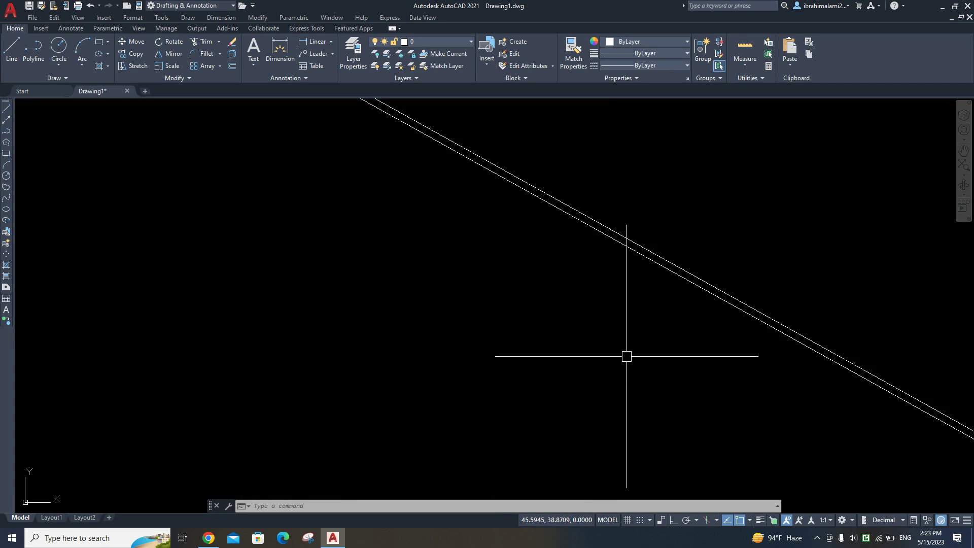
pyautogui.scroll(4, 547, 282)
pyautogui.scroll(4, 547, 304)
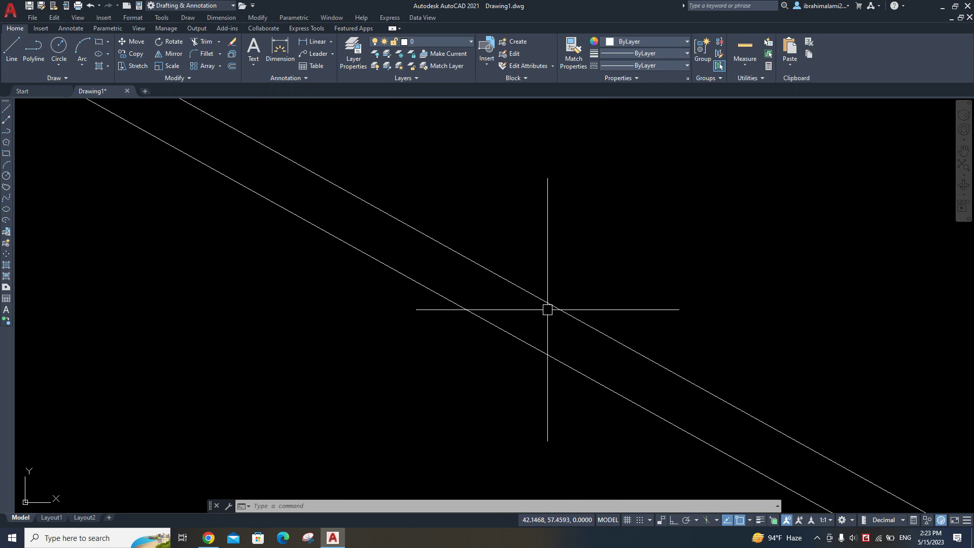
pyautogui.scroll(-3, 442, 244)
pyautogui.scroll(-3, 474, 254)
# - Window-select and erase the zigzag multiline
pyautogui.click(671, 180)
pyautogui.click(209, 287)
pyautogui.press('Delete')
# - Set the drawing units to 0.000 length precision with Centimeters insertion scale
pyautogui.write('un')
pyautogui.press('Return')
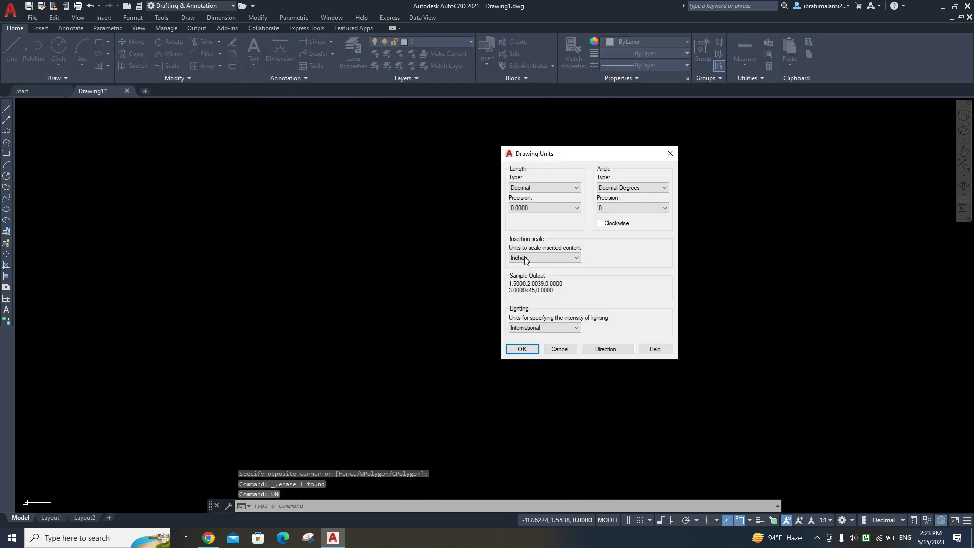
pyautogui.click(576, 208)
pyautogui.click(527, 209)
pyautogui.click(527, 237)
pyautogui.click(528, 256)
pyautogui.click(530, 257)
pyautogui.click(539, 261)
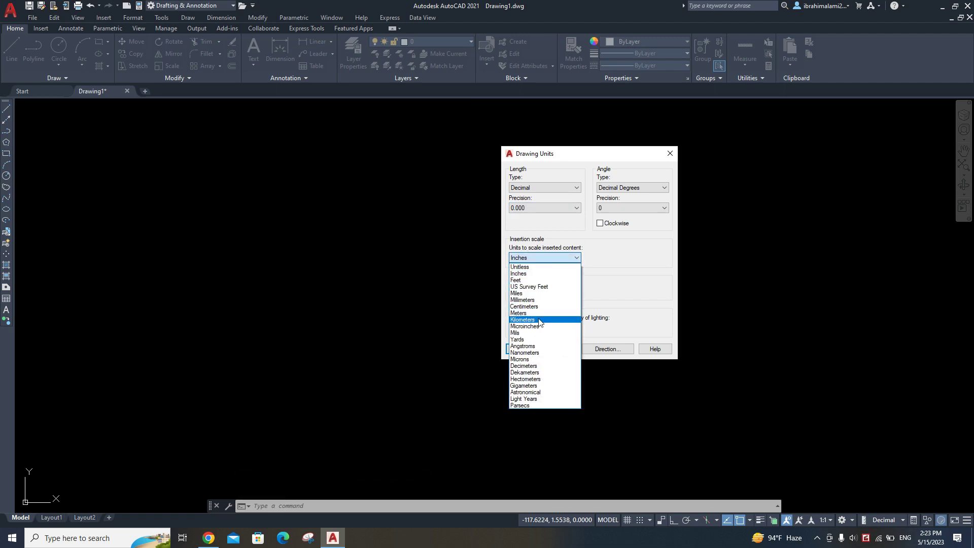
pyautogui.click(518, 313)
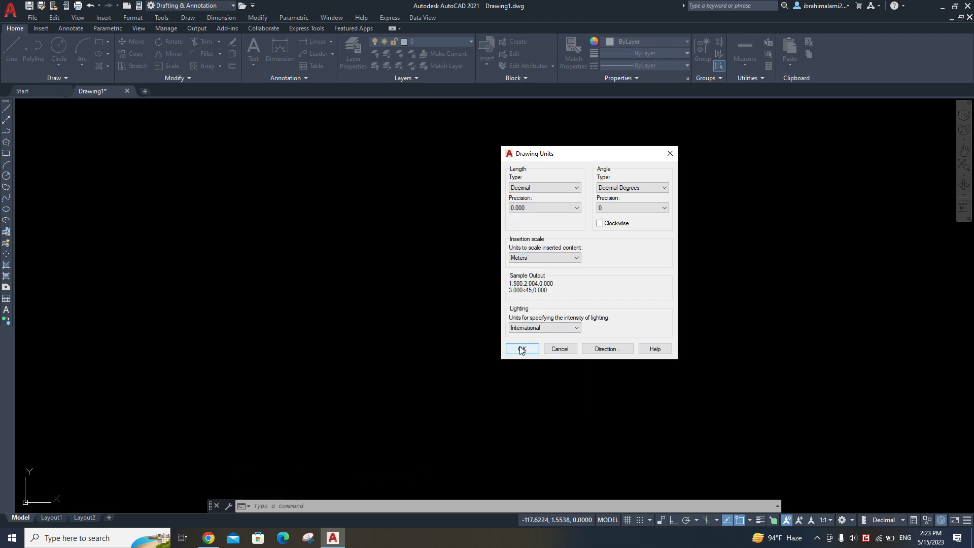
pyautogui.click(529, 258)
pyautogui.click(528, 305)
pyautogui.click(525, 348)
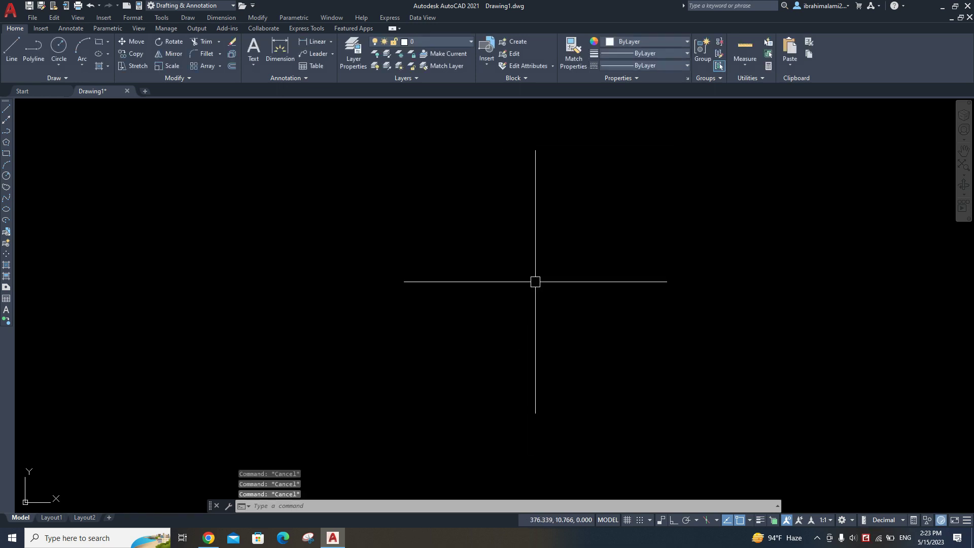
pyautogui.write('mline')
pyautogui.press('Return')
pyautogui.click(331, 246)
pyautogui.click(536, 290)
pyautogui.click(666, 249)
pyautogui.click(727, 332)
pyautogui.click(884, 283)
pyautogui.press('Return')
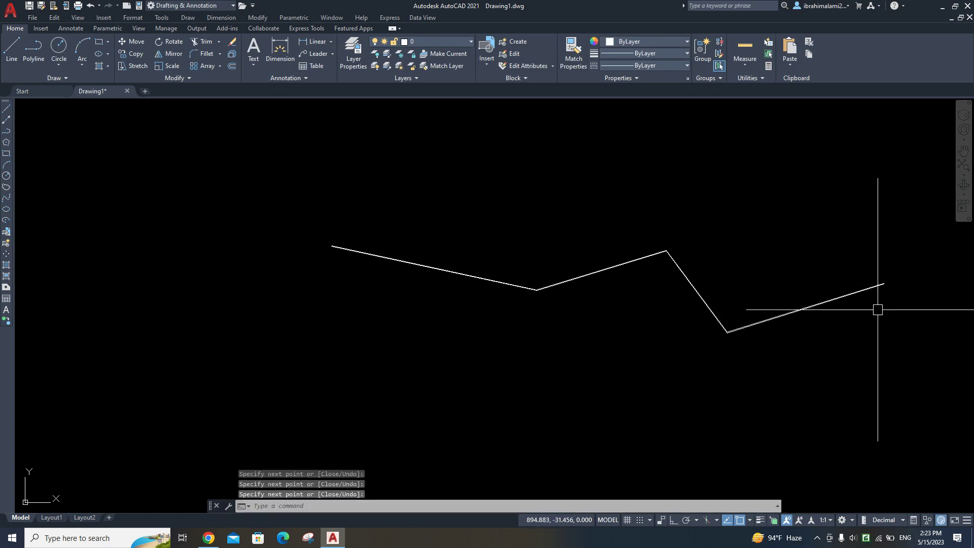
pyautogui.scroll(5, 730, 327)
pyautogui.scroll(-3, 669, 341)
pyautogui.scroll(-3, 667, 337)
pyautogui.click(733, 370)
pyautogui.click(250, 211)
pyautogui.press('Delete')
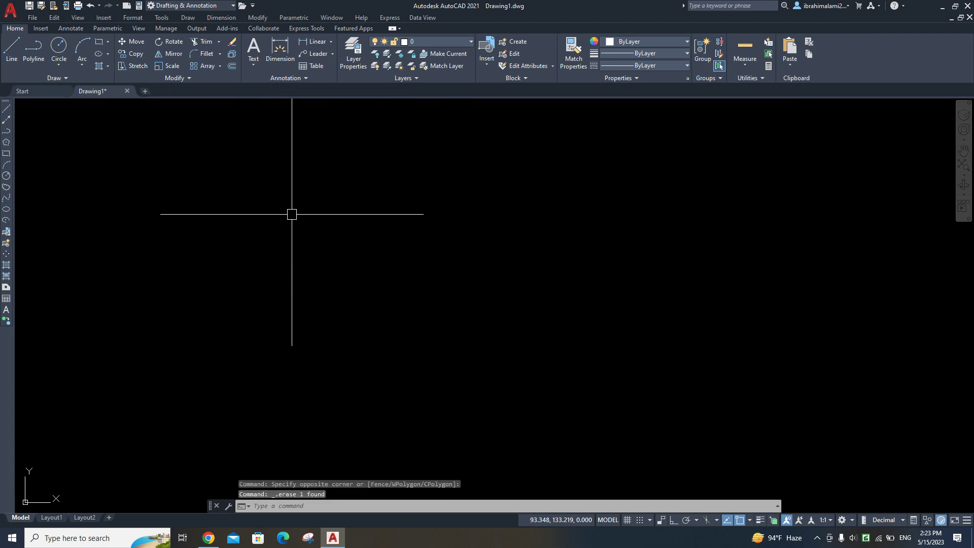
pyautogui.write('l')
pyautogui.press('Return')
pyautogui.click(314, 231)
pyautogui.press('Escape')
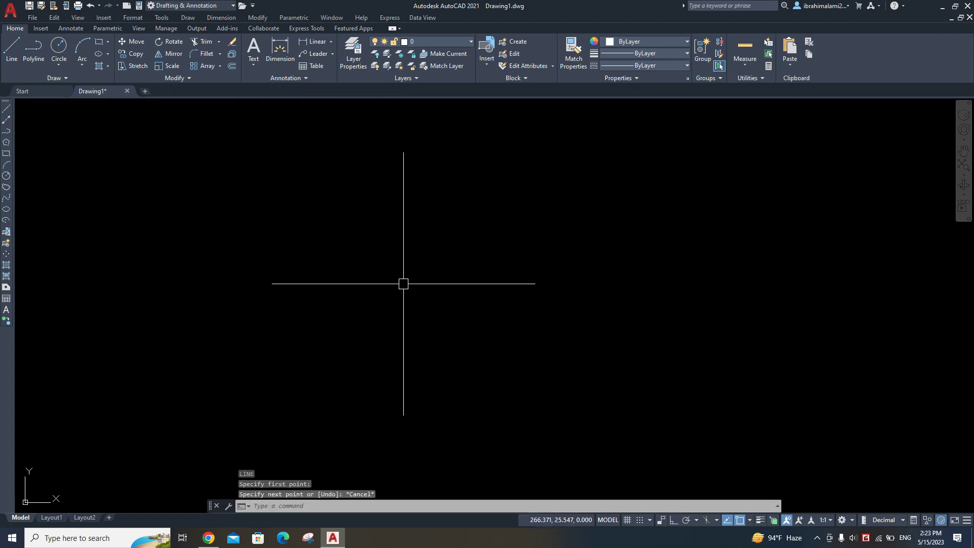
pyautogui.press('Escape')
pyautogui.write('m;')
pyautogui.press('Return')
pyautogui.click(283, 268)
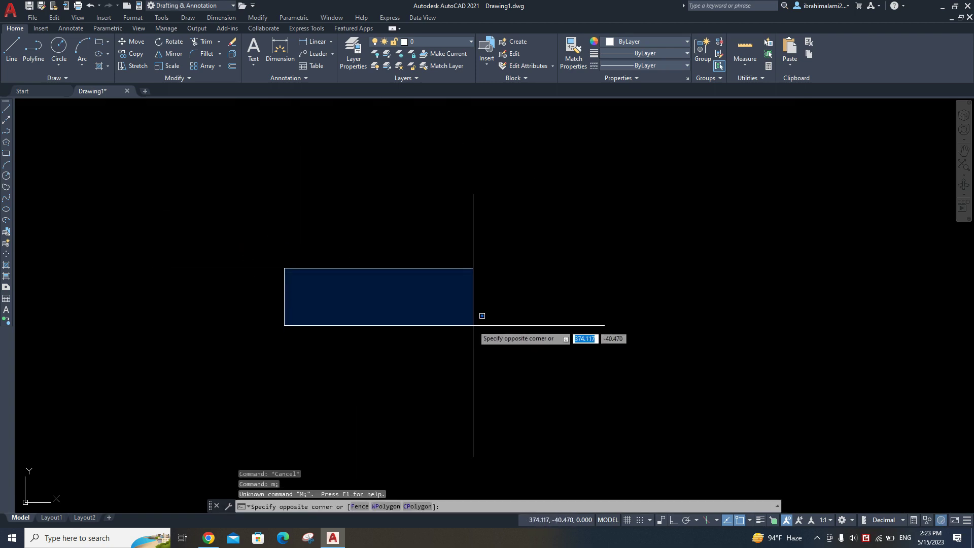
pyautogui.press('Escape')
pyautogui.write('ml')
pyautogui.press('Return')
pyautogui.click(232, 246)
pyautogui.press('F8')
pyautogui.write('5000')
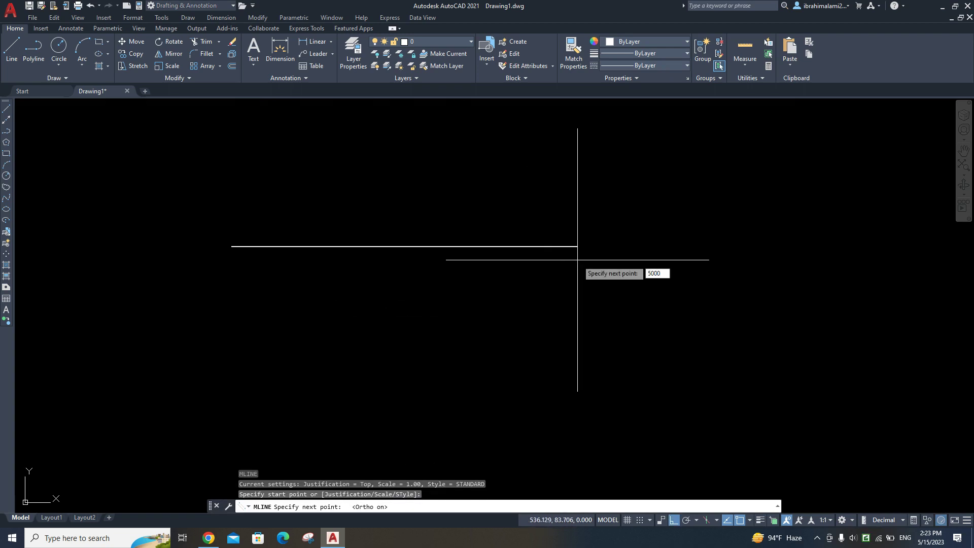
pyautogui.press('Return')
pyautogui.press('Return')
pyautogui.scroll(2, 446, 218)
pyautogui.scroll(3, 447, 231)
pyautogui.scroll(-5, 522, 256)
pyautogui.scroll(-3, 355, 297)
pyautogui.scroll(2, 691, 279)
pyautogui.scroll(2, 706, 306)
pyautogui.scroll(3, 704, 303)
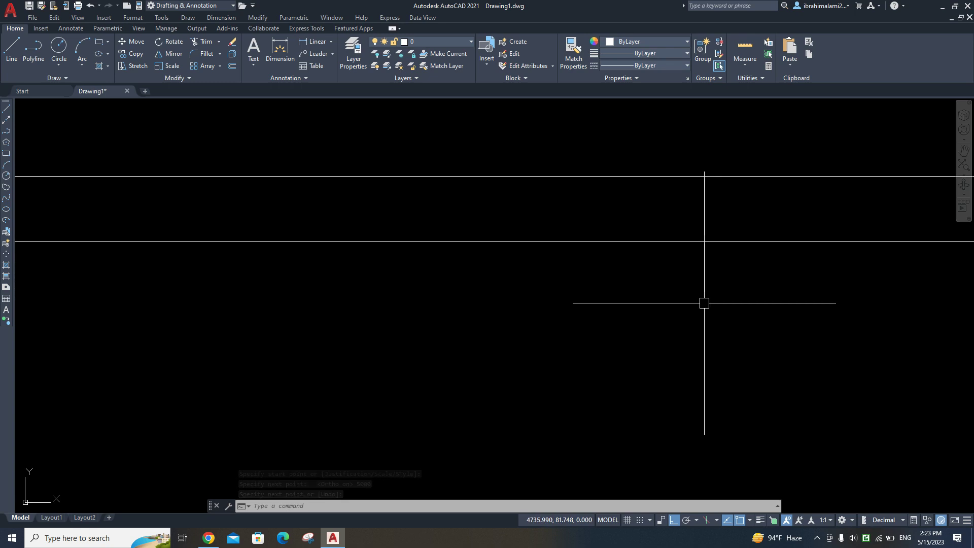
pyautogui.moveTo(678, 287); pyautogui.dragTo(727, 372, button='middle')
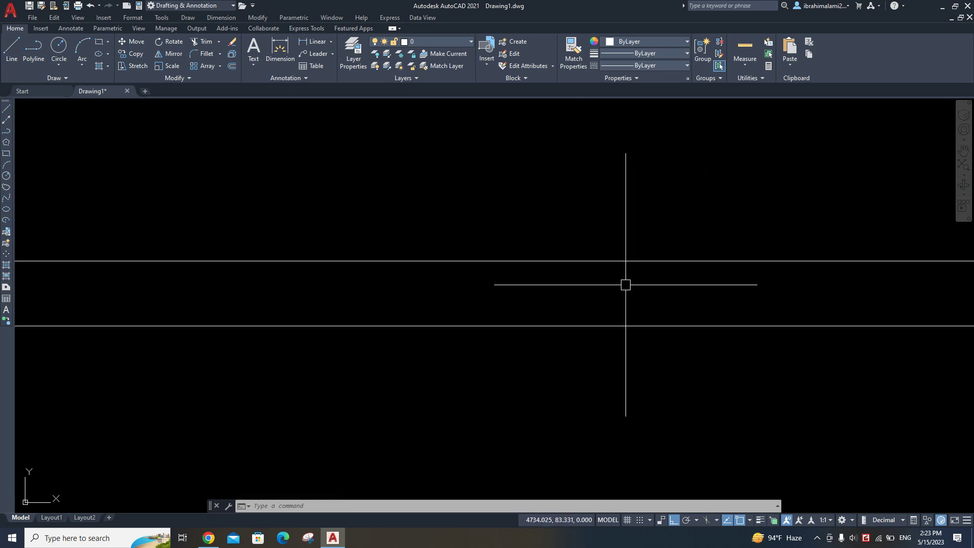
pyautogui.moveTo(616, 279); pyautogui.dragTo(616, 278, button='middle')
pyautogui.scroll(2, 616, 277)
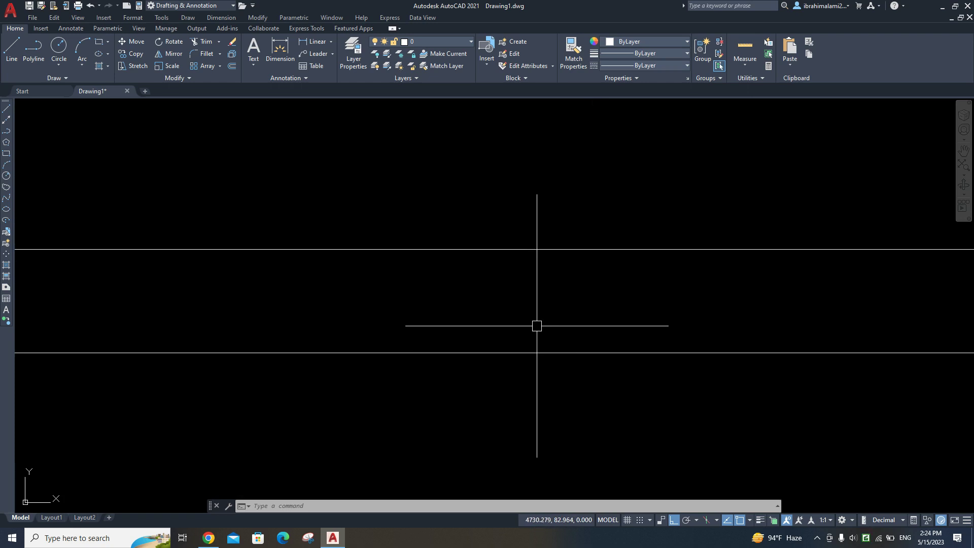
pyautogui.scroll(-5, 533, 294)
pyautogui.scroll(3, 532, 233)
pyautogui.scroll(2, 540, 307)
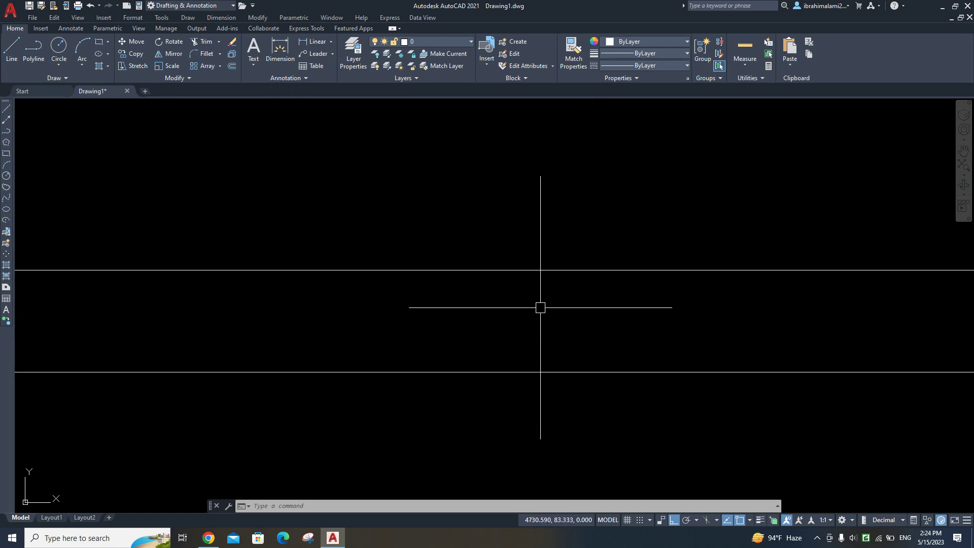
pyautogui.scroll(-4, 530, 278)
pyautogui.click(563, 204)
pyautogui.click(511, 278)
# - Erase the test multiline and open the Multiline Style dialog via MLSTYLE
pyautogui.press('Delete')
pyautogui.write('m')
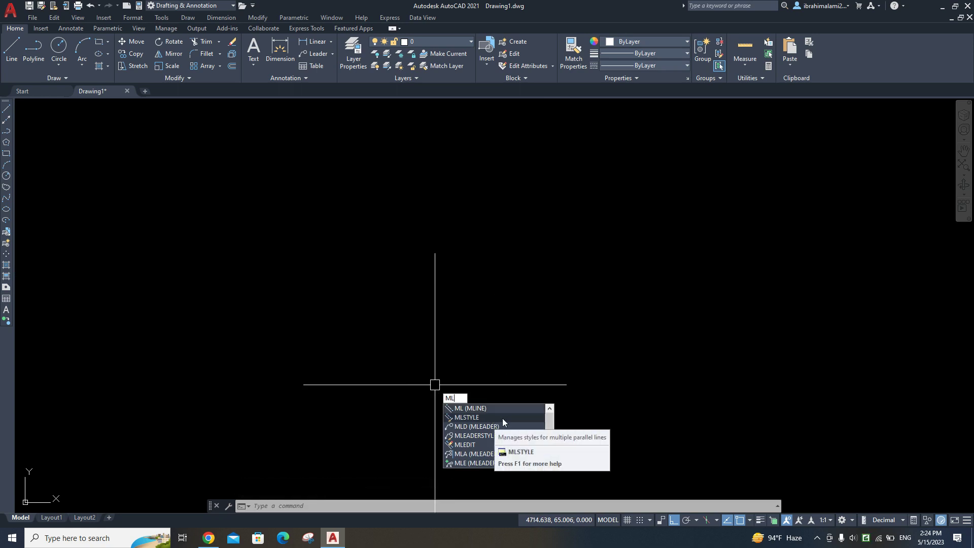
pyautogui.click(477, 419)
pyautogui.moveTo(450, 115); pyautogui.dragTo(604, 141)
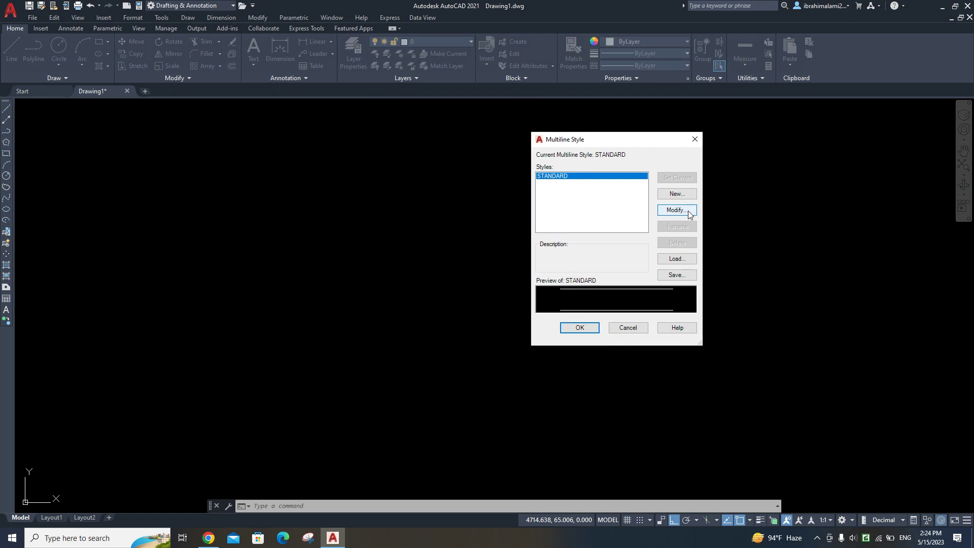
# - Edit the STANDARD style, compare its 0.5 and -0.5 elements, then launch Paint
pyautogui.click(688, 212)
pyautogui.moveTo(727, 102); pyautogui.dragTo(653, 120)
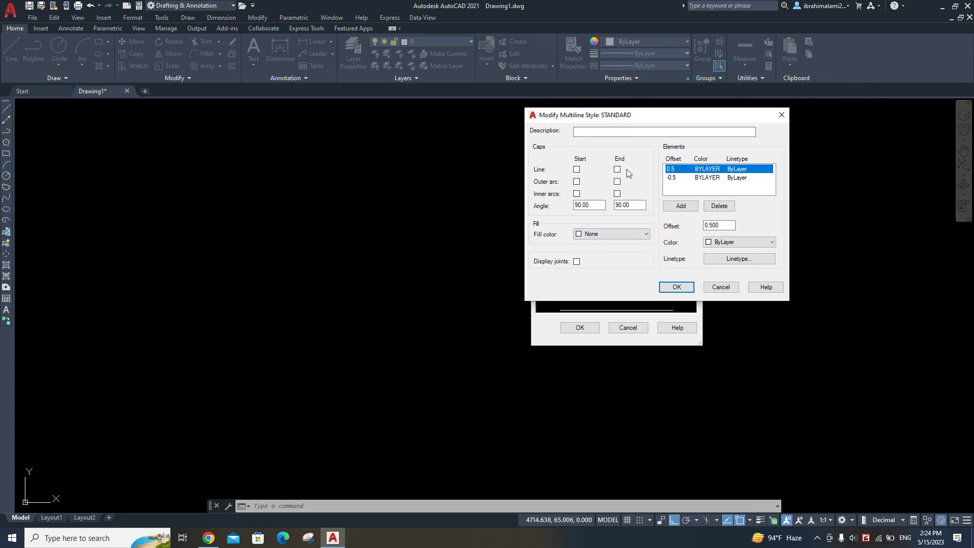
pyautogui.click(677, 177)
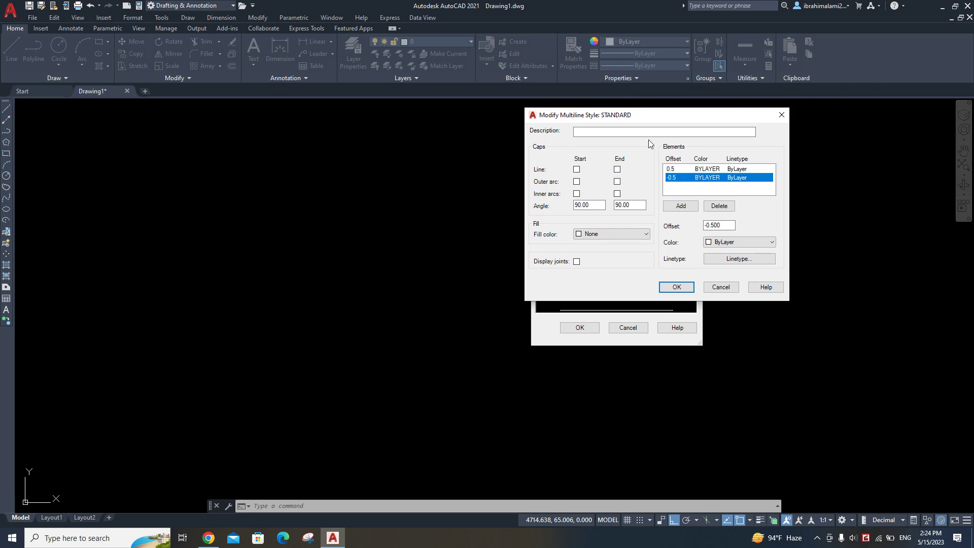
pyautogui.moveTo(649, 114); pyautogui.dragTo(352, 79)
pyautogui.click(390, 134)
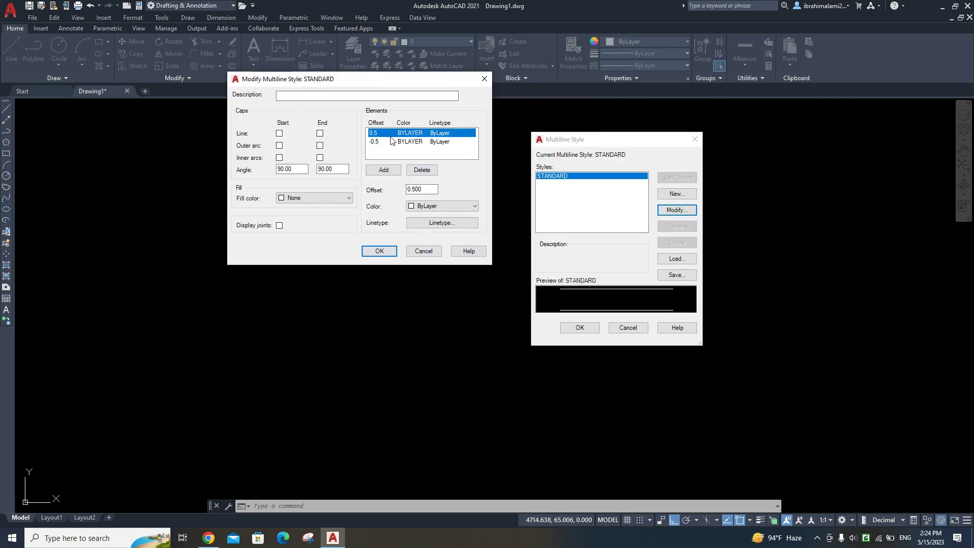
pyautogui.click(398, 143)
pyautogui.click(386, 141)
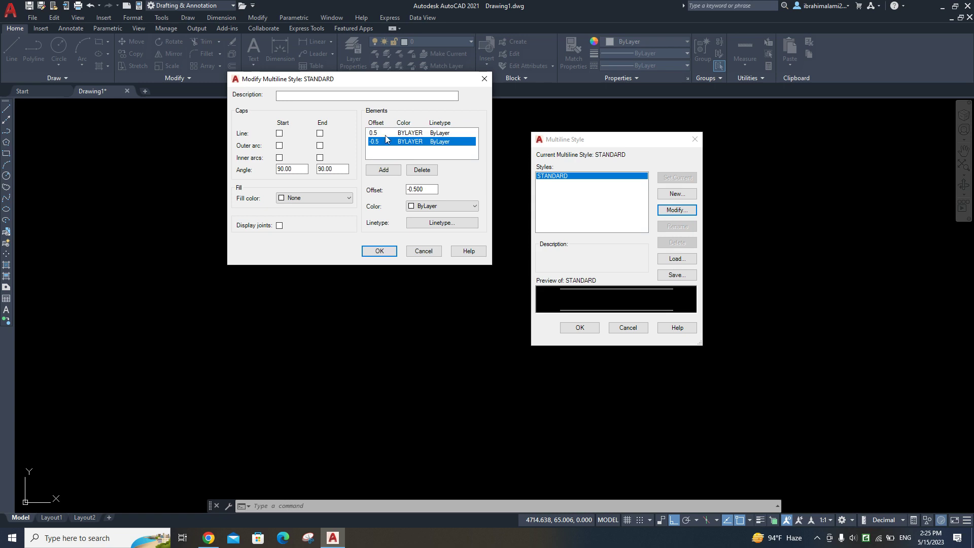
pyautogui.click(387, 142)
pyautogui.press('super+r')
pyautogui.press('Return')
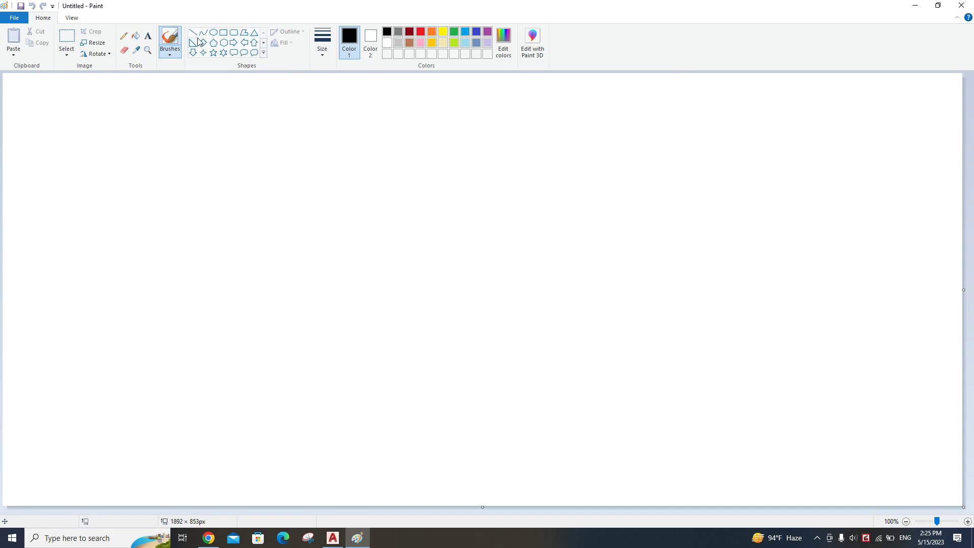
# - Draw two parallel horizontal lines with a short dash beside the upper one
pyautogui.click(192, 32)
pyautogui.moveTo(223, 177); pyautogui.dragTo(439, 177)
pyautogui.moveTo(213, 256); pyautogui.dragTo(471, 256)
pyautogui.click(469, 271)
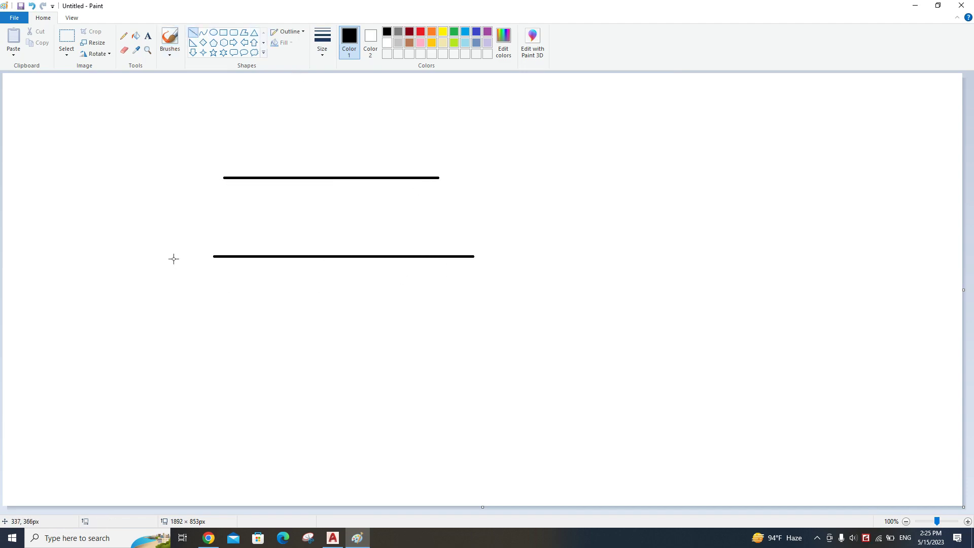
pyautogui.moveTo(163, 257); pyautogui.dragTo(193, 257)
pyautogui.hotkey('ctrl', 'z')
pyautogui.moveTo(181, 179); pyautogui.dragTo(203, 175)
# - Hand-draw the .5 offset numbers and add a centre line between the lines
pyautogui.click(123, 36)
pyautogui.moveTo(460, 177); pyautogui.dragTo(454, 183)
pyautogui.moveTo(485, 155)
pyautogui.mouseDown()
pyautogui.moveTo(471, 160)
pyautogui.moveTo(482, 199)
pyautogui.mouseUp()
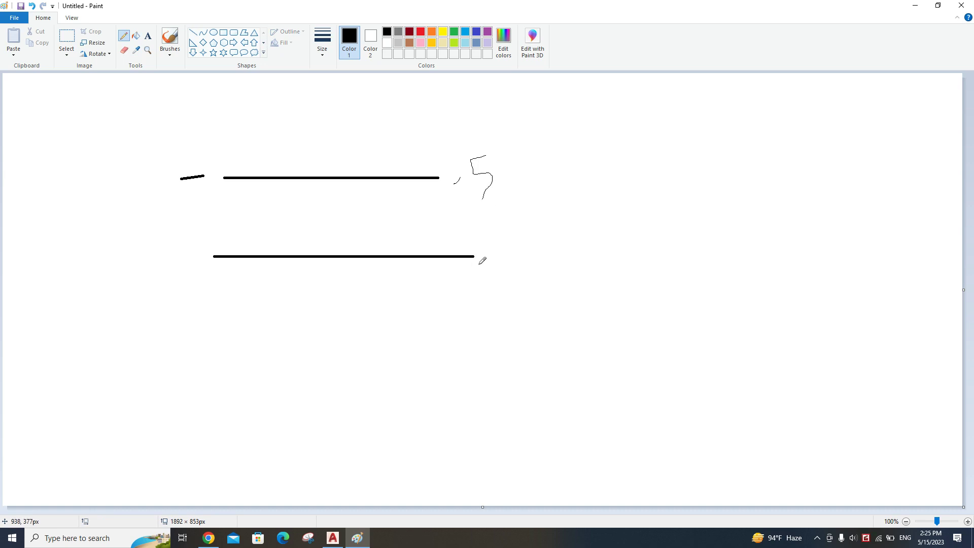
pyautogui.moveTo(518, 246); pyautogui.dragTo(459, 276)
pyautogui.click(193, 33)
pyautogui.moveTo(218, 214)
pyautogui.mouseDown()
pyautogui.moveTo(489, 225)
pyautogui.moveTo(499, 214)
pyautogui.mouseUp()
pyautogui.click(123, 35)
pyautogui.moveTo(488, 235); pyautogui.dragTo(485, 275)
pyautogui.moveTo(502, 191); pyautogui.dragTo(502, 165)
# - Back in AutoCAD, add a new element at offset 0 to the STANDARD style
pyautogui.click(915, 5)
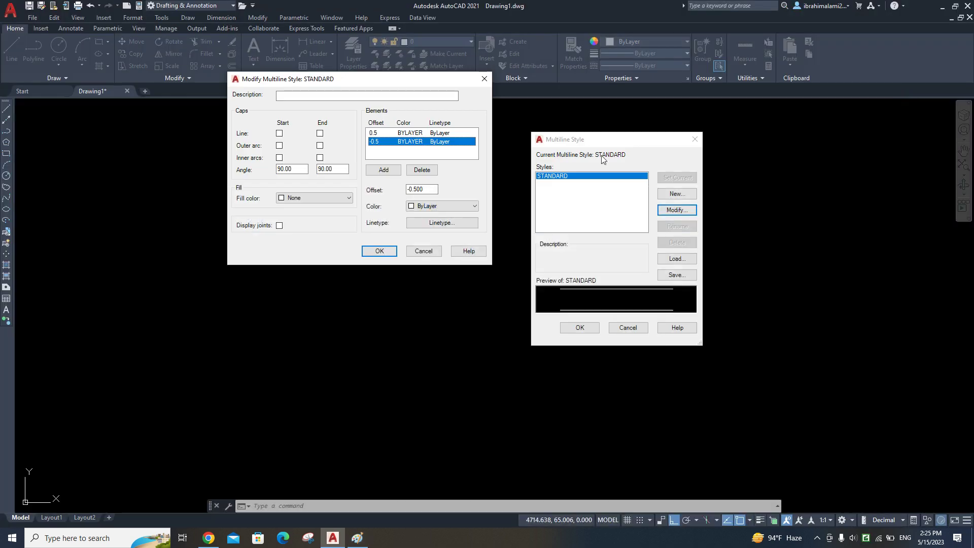
pyautogui.moveTo(389, 80); pyautogui.dragTo(413, 127)
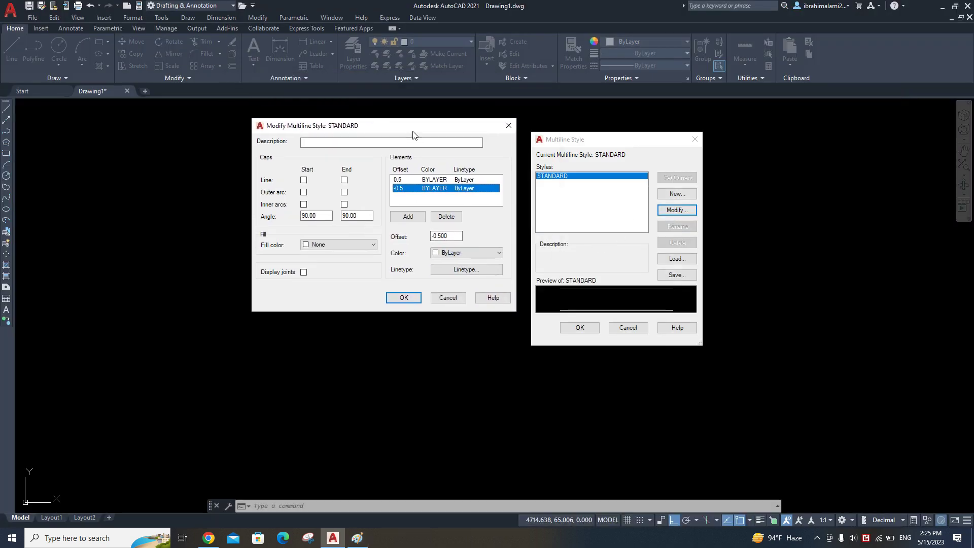
pyautogui.click(408, 216)
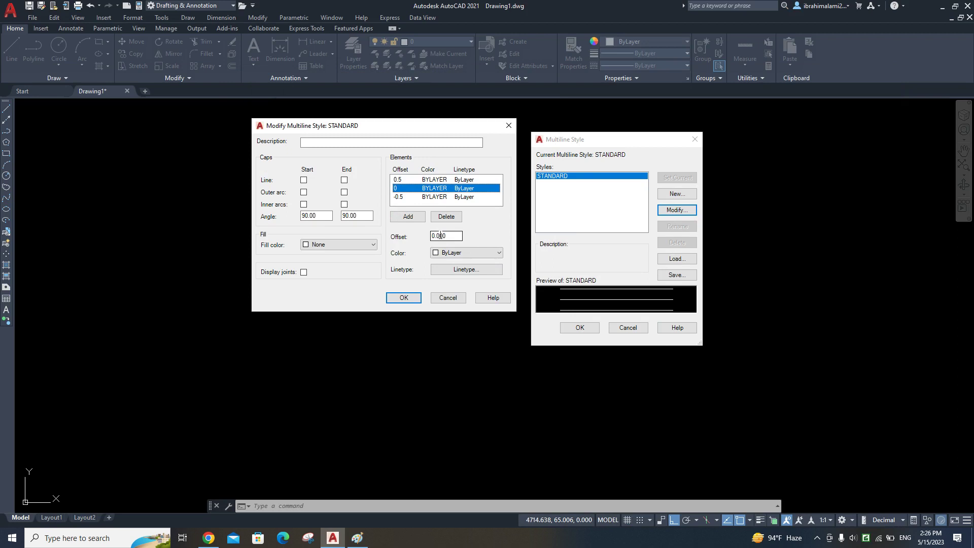
pyautogui.click(404, 198)
pyautogui.click(406, 190)
pyautogui.click(404, 198)
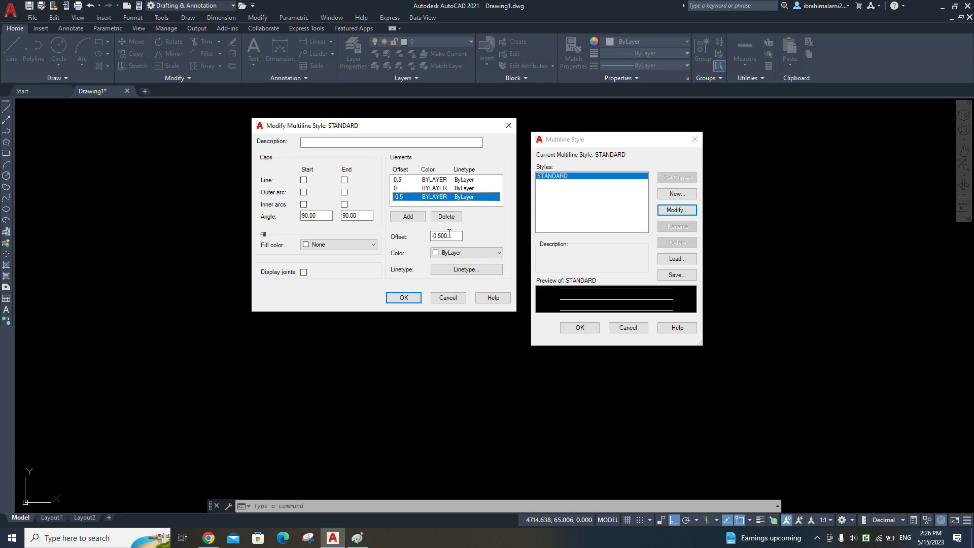
# - Change the outer element offsets to -350 and 350
pyautogui.doubleClick(449, 235)
pyautogui.write('-')
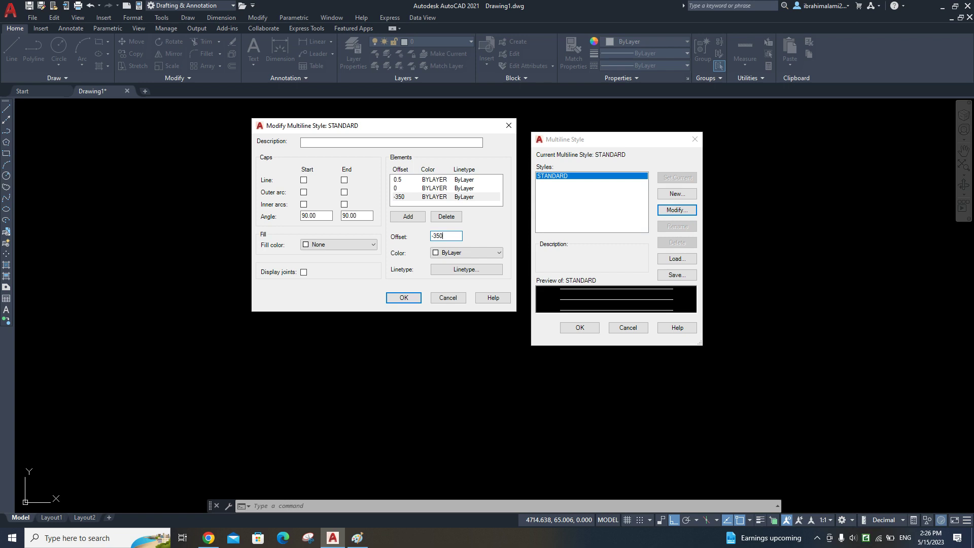
pyautogui.click(415, 180)
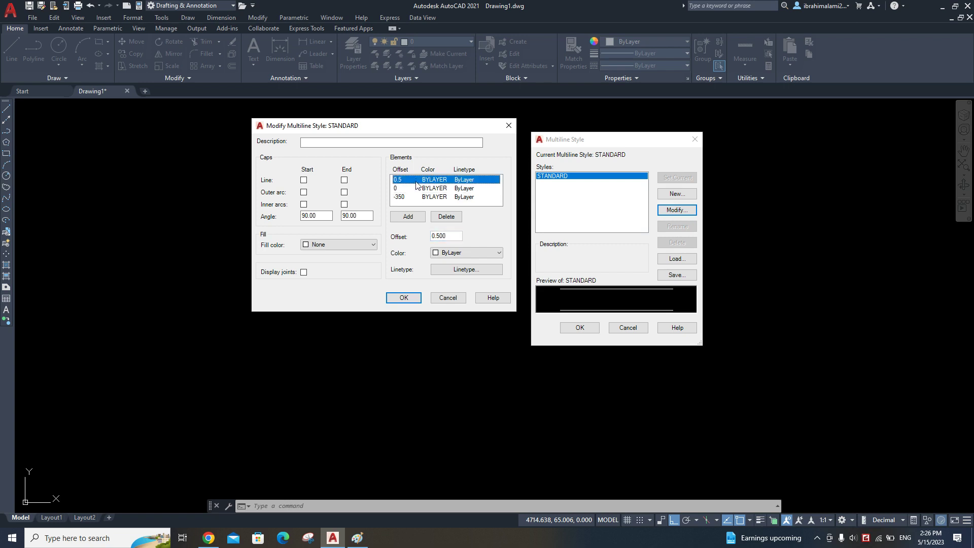
pyautogui.doubleClick(455, 235)
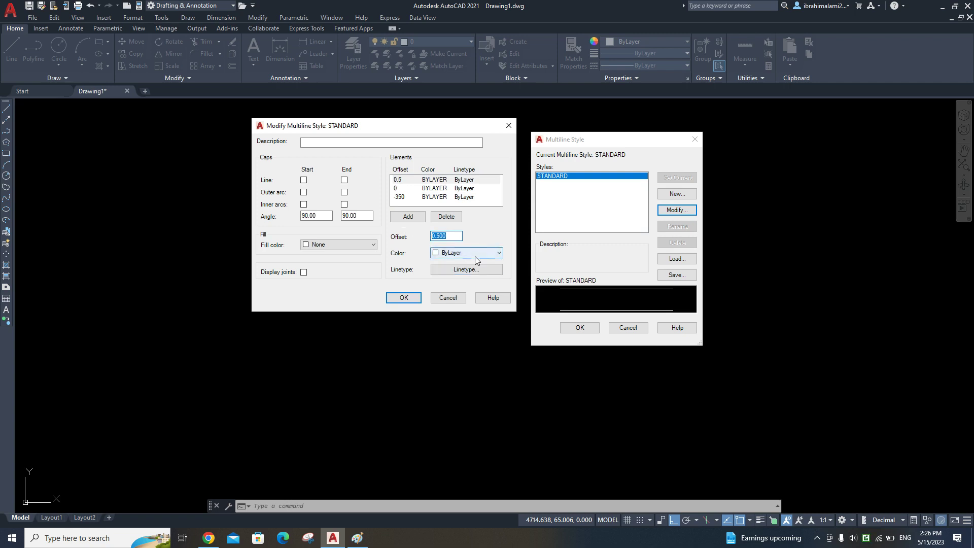
pyautogui.write('35')
pyautogui.write('0')
pyautogui.click(455, 189)
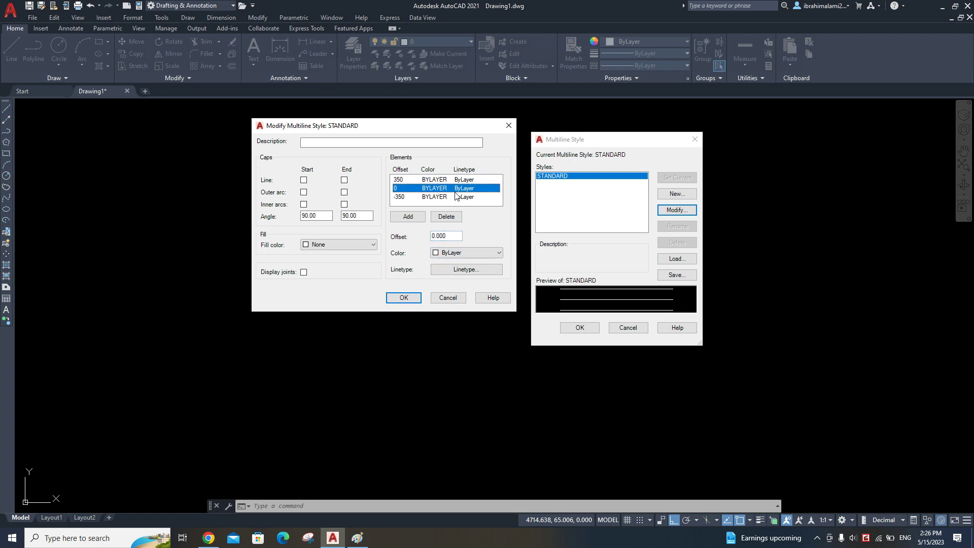
# - Colour the 350 and -350 offset elements of the STANDARD multiline style yellow
pyautogui.click(427, 181)
pyautogui.click(459, 256)
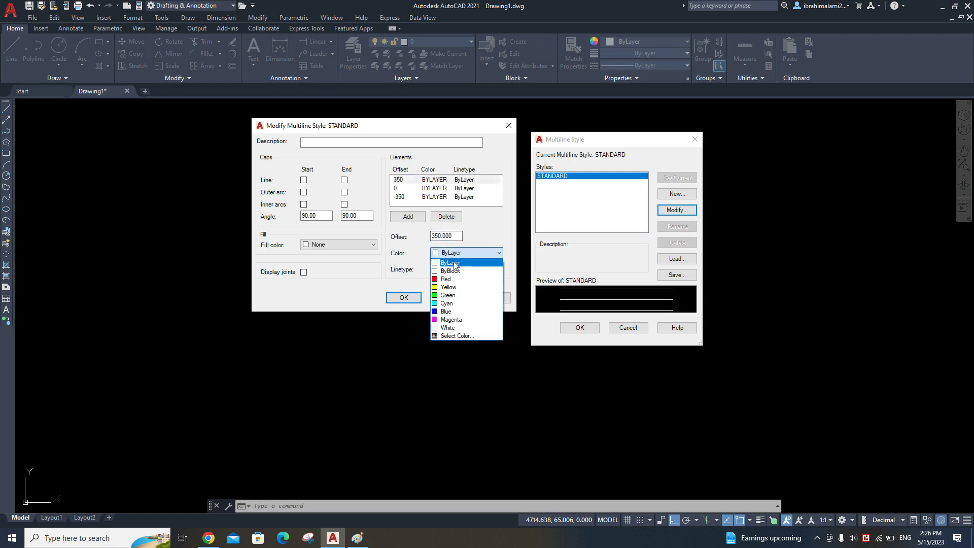
pyautogui.click(455, 287)
pyautogui.click(405, 197)
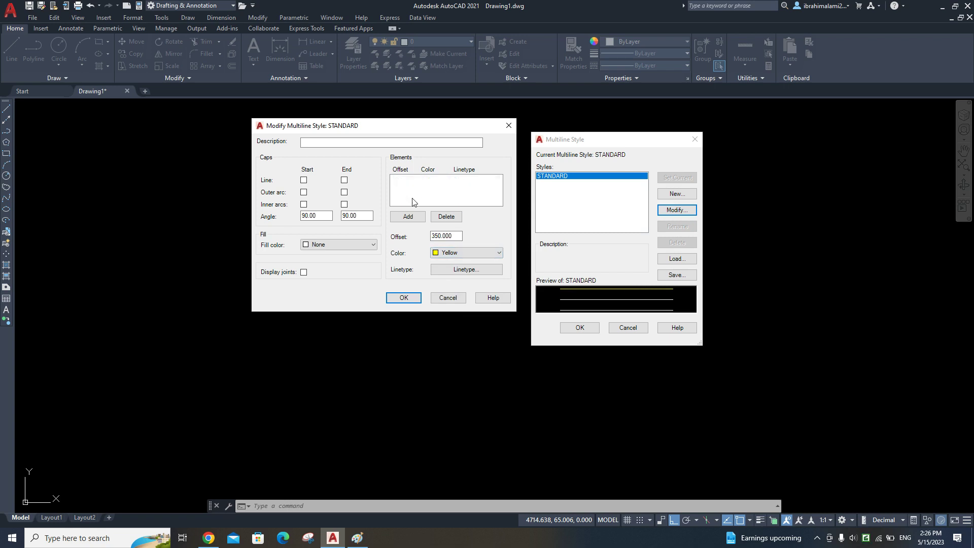
pyautogui.click(466, 253)
pyautogui.click(455, 287)
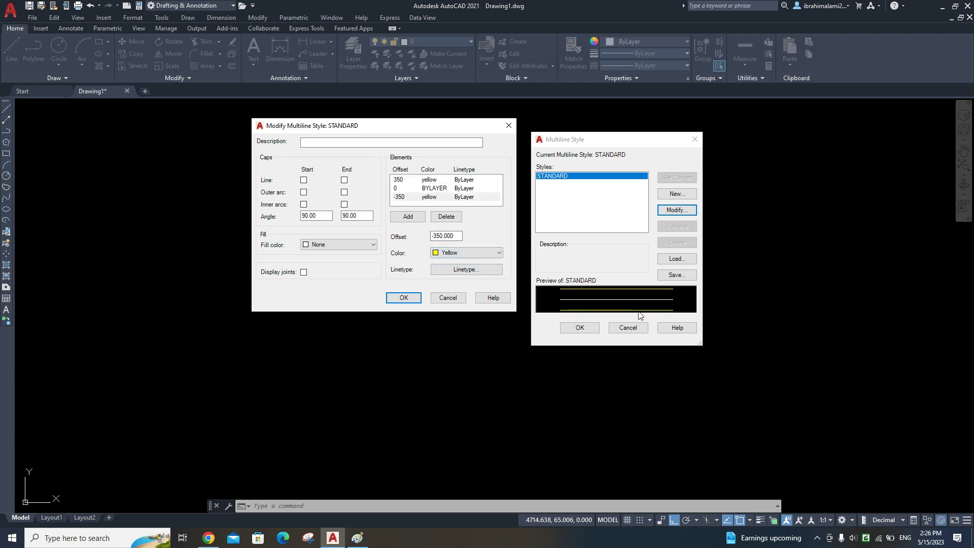
# - Make the middle element at offset 0 red, ready for a new linetype
pyautogui.click(429, 188)
pyautogui.click(457, 254)
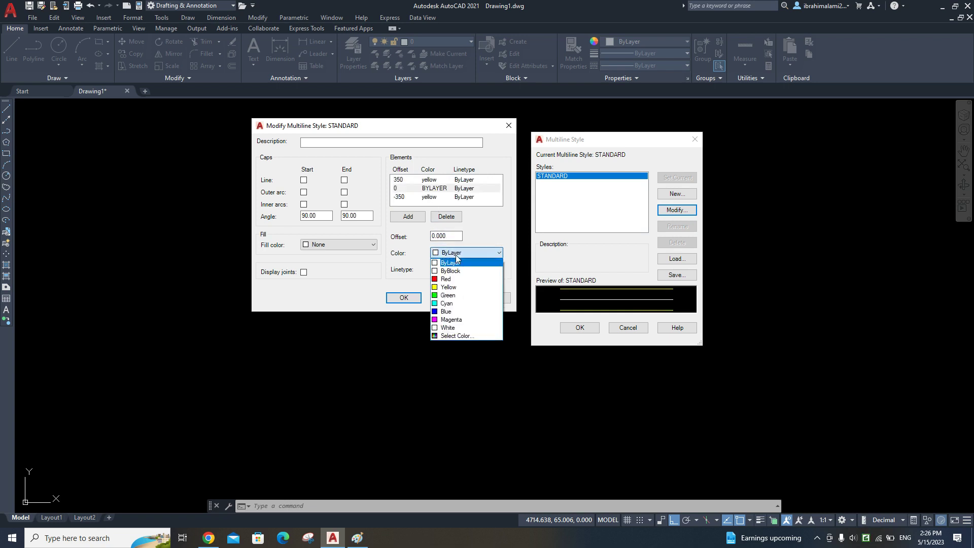
pyautogui.click(449, 278)
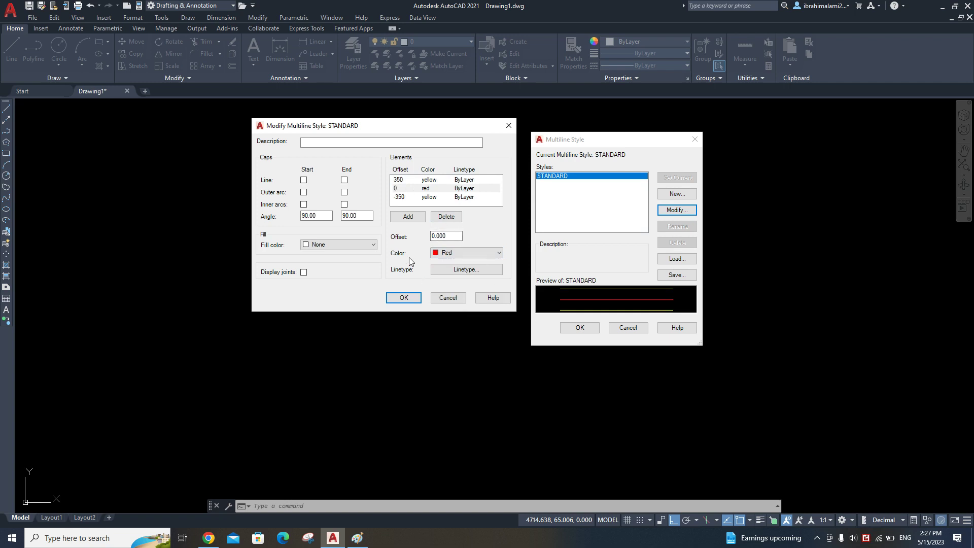
pyautogui.click(467, 270)
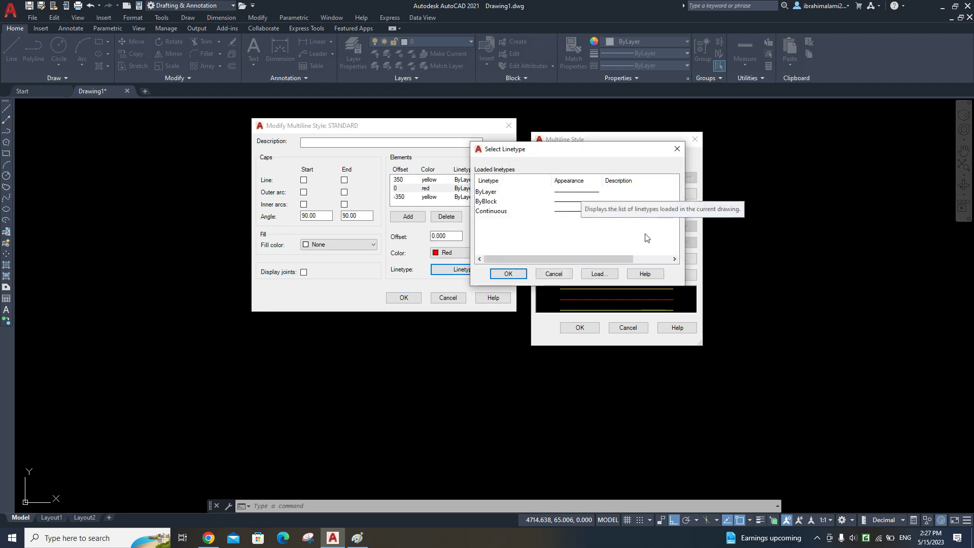
# - Load the dashed ACAD_ISO02W100 linetype and assign it to the red middle element
pyautogui.click(601, 276)
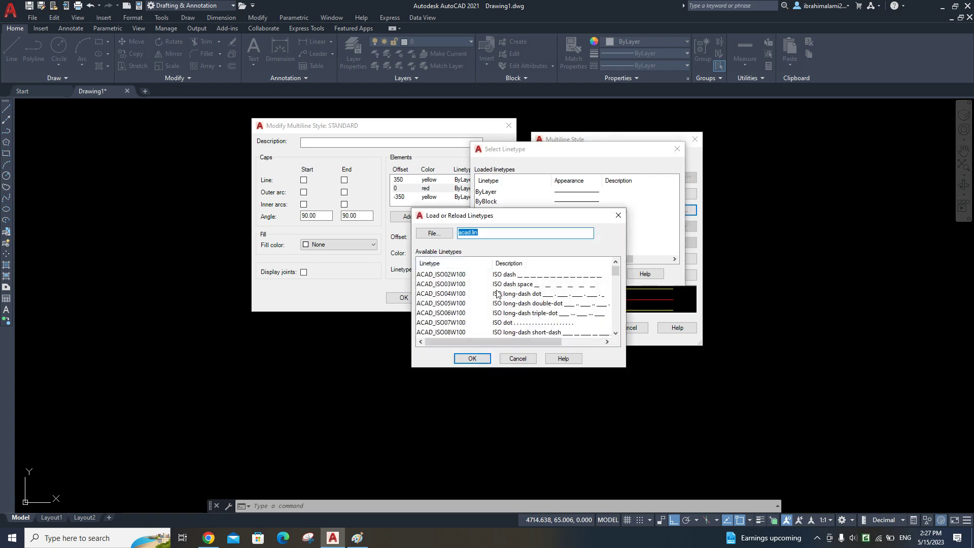
pyautogui.click(471, 358)
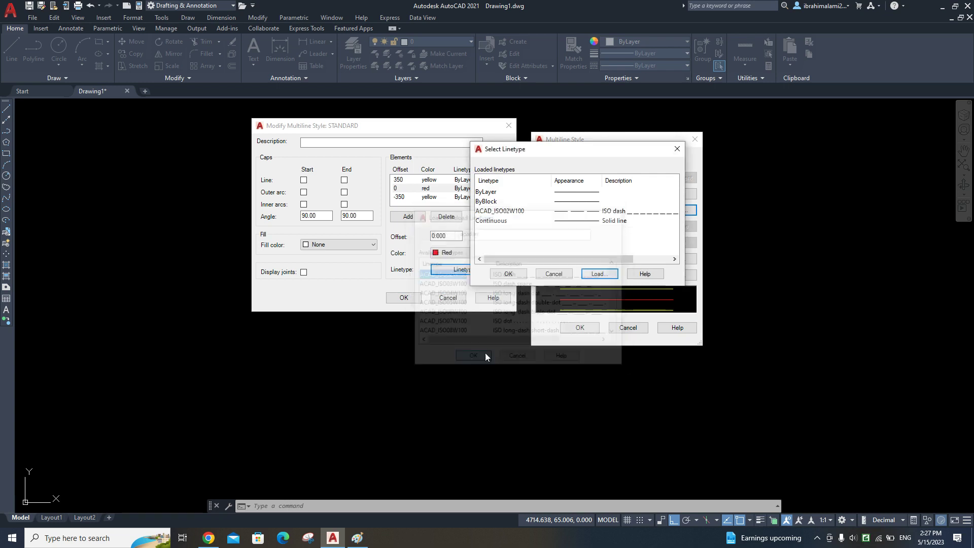
pyautogui.click(507, 274)
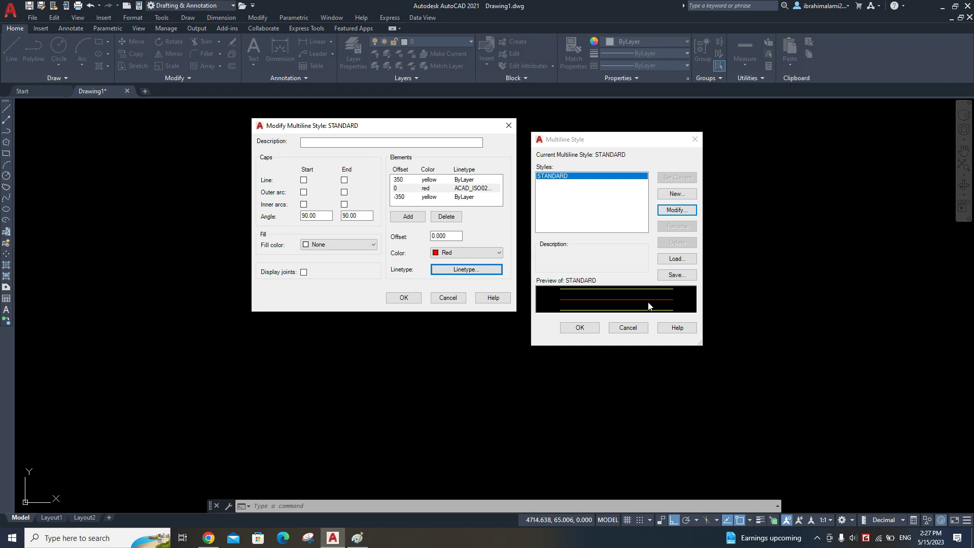
# - Add a new element to the STANDARD style at offset 450
pyautogui.click(408, 217)
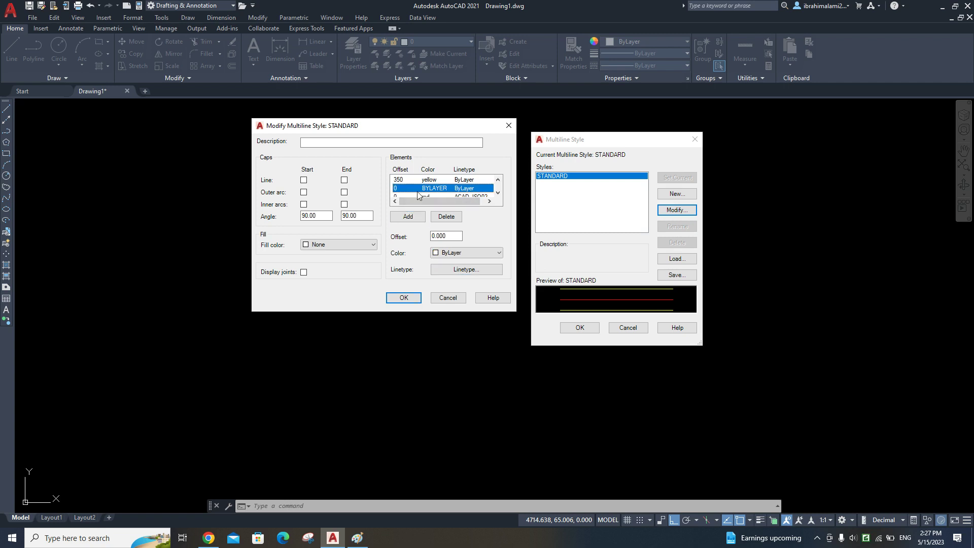
pyautogui.click(497, 192)
pyautogui.click(498, 179)
pyautogui.moveTo(454, 237); pyautogui.dragTo(405, 238)
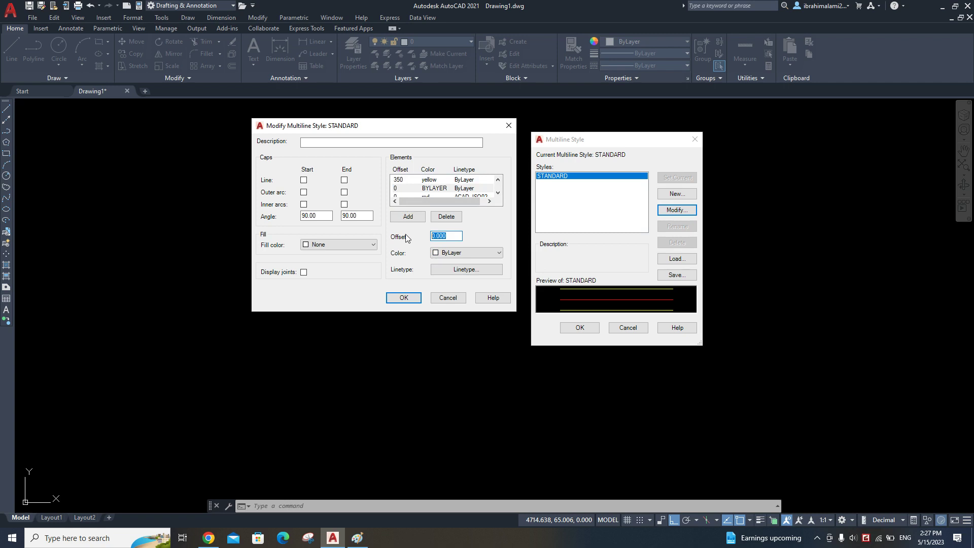
pyautogui.write('450')
pyautogui.click(408, 188)
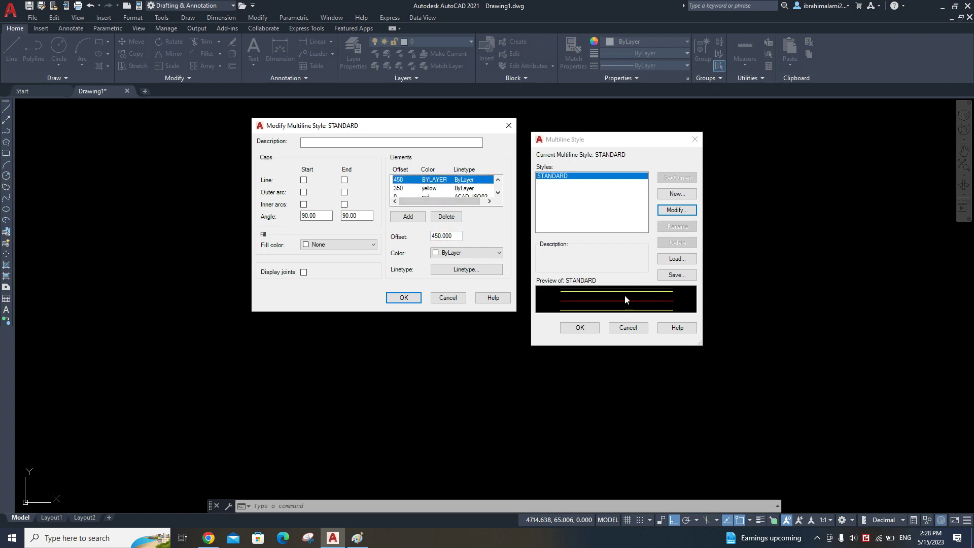
pyautogui.click(498, 196)
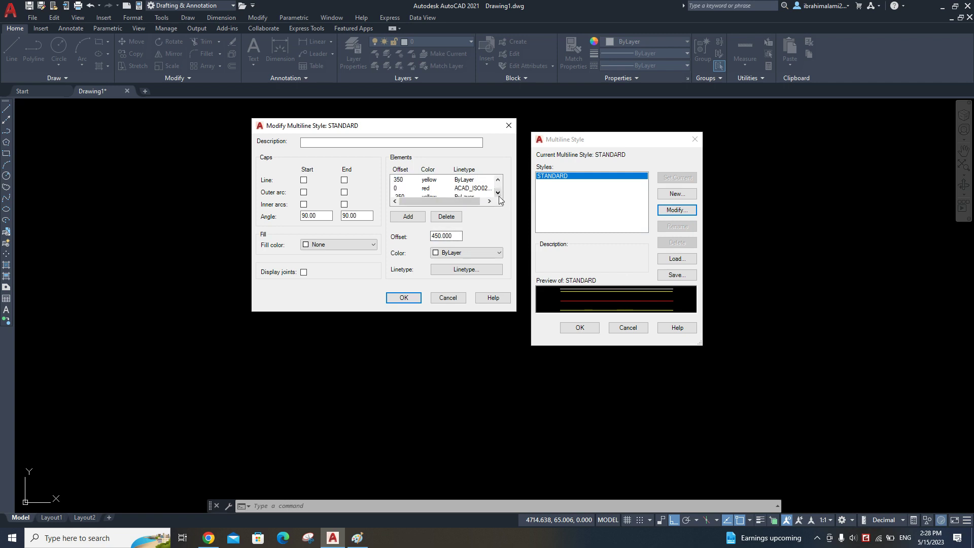
# - Add and remove a -450 element, then close both multiline style dialogs keeping changes
pyautogui.click(409, 216)
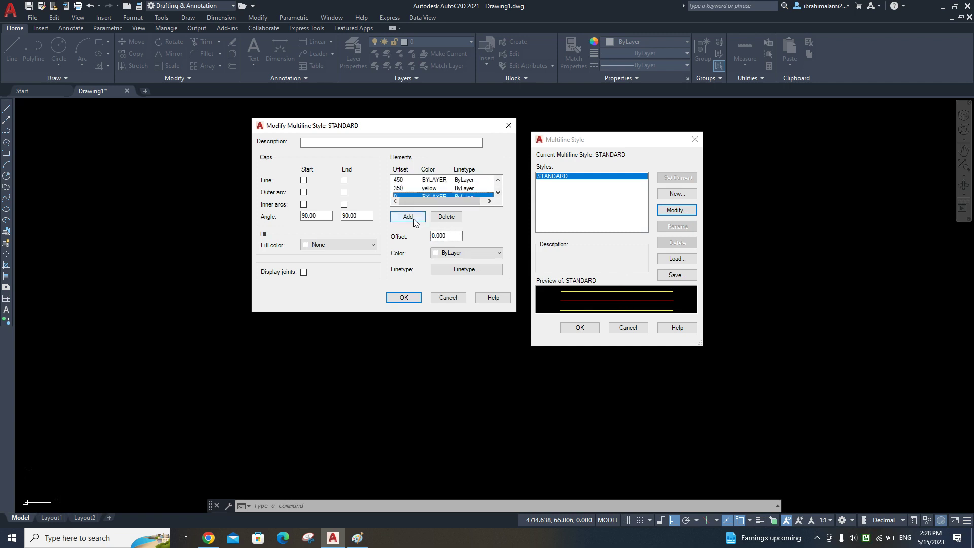
pyautogui.click(458, 235)
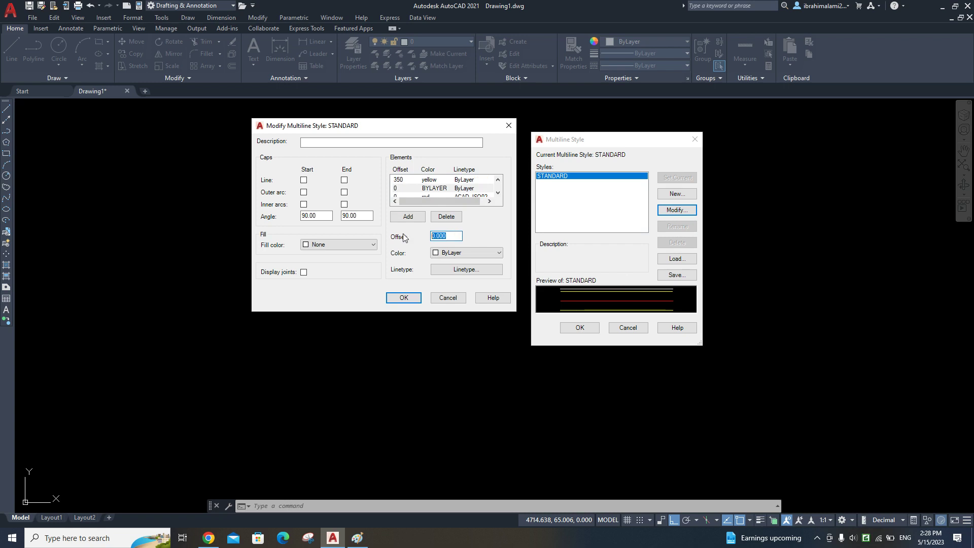
pyautogui.write('-450')
pyautogui.click(447, 217)
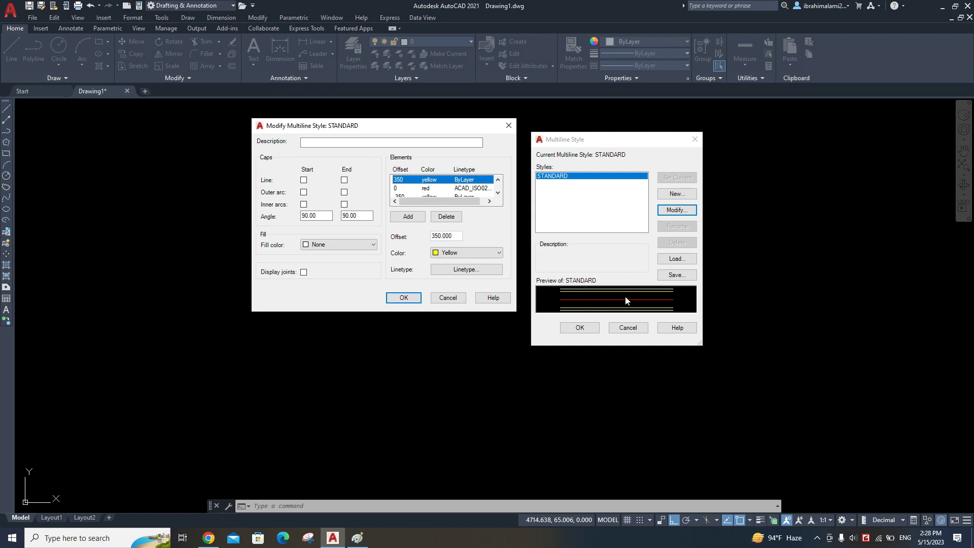
pyautogui.click(404, 298)
pyautogui.click(580, 327)
pyautogui.click(543, 218)
pyautogui.click(446, 305)
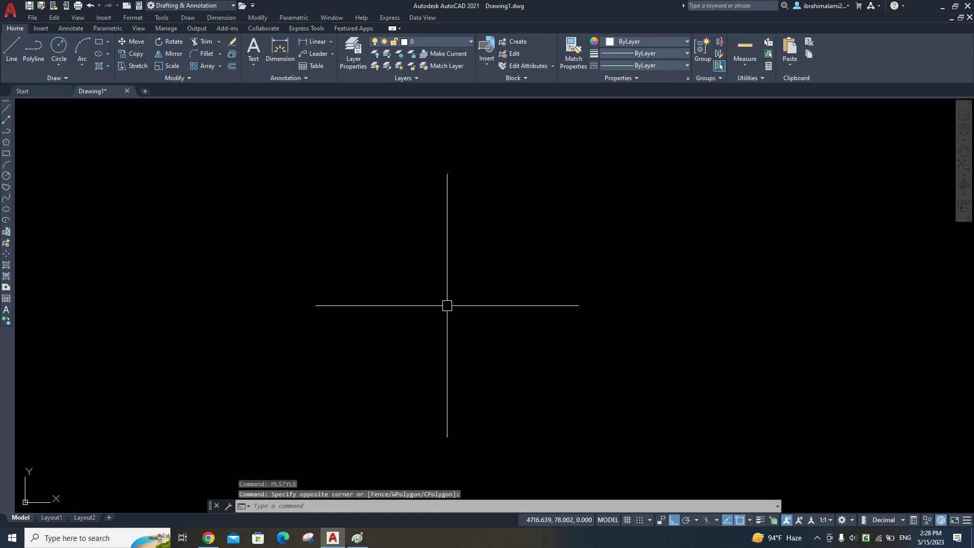
# - Draw a two-point test multiline in the edited STANDARD style, then reopen MLSTYLE
pyautogui.write('mline')
pyautogui.press('Return')
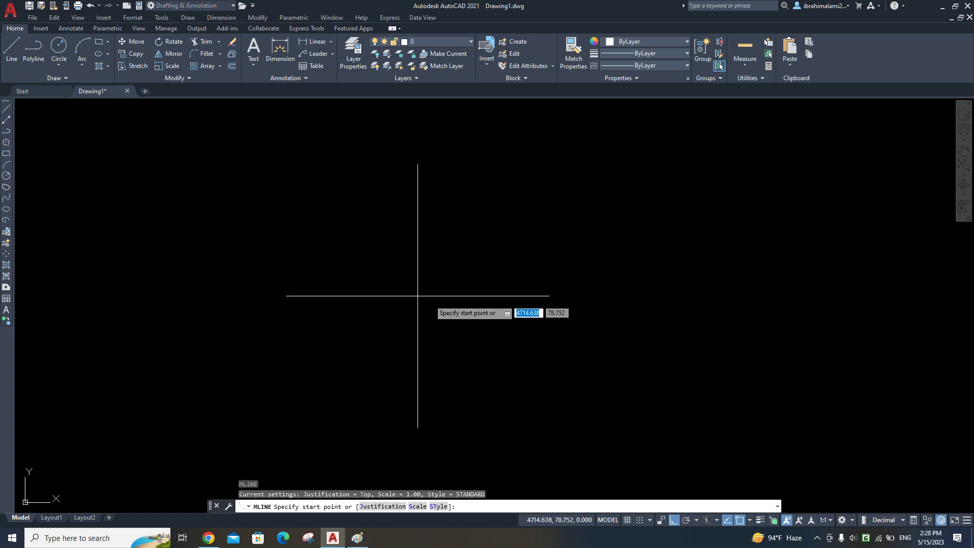
pyautogui.click(357, 260)
pyautogui.click(621, 232)
pyautogui.press('Return')
pyautogui.scroll(-5, 495, 318)
pyautogui.scroll(-5, 456, 343)
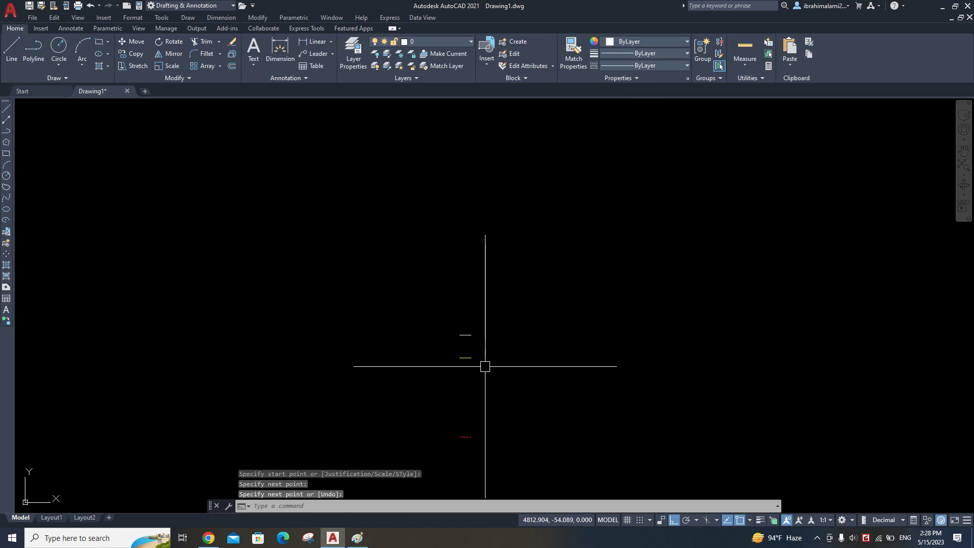
pyautogui.write('mlstyle')
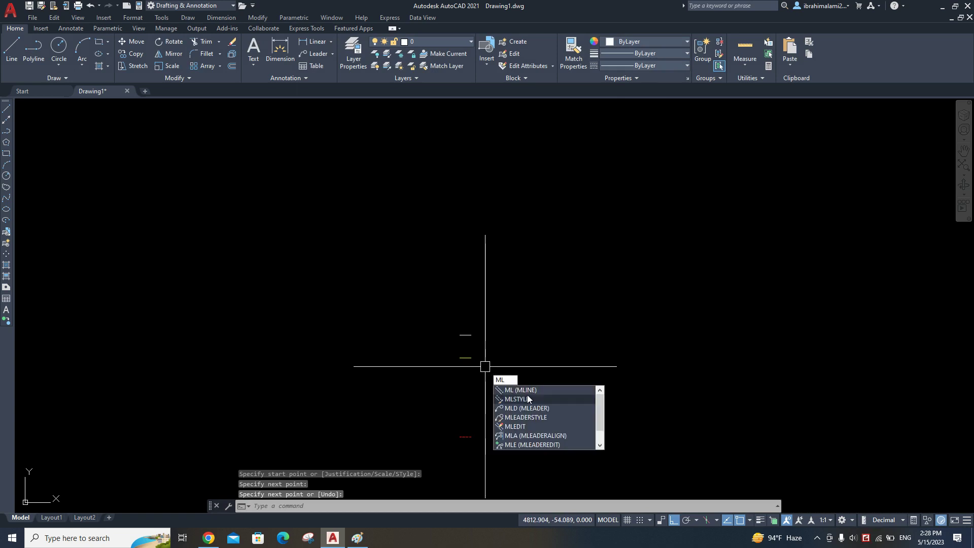
pyautogui.press('Return')
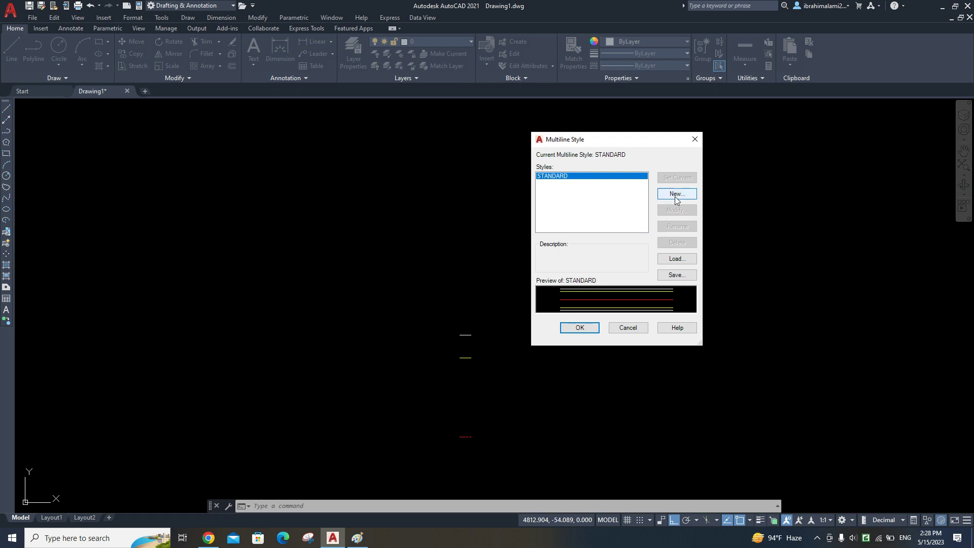
# - Abandon a new multiline style named 'aaa' and close the style dialog
pyautogui.click(675, 195)
pyautogui.write('aaa')
pyautogui.click(491, 285)
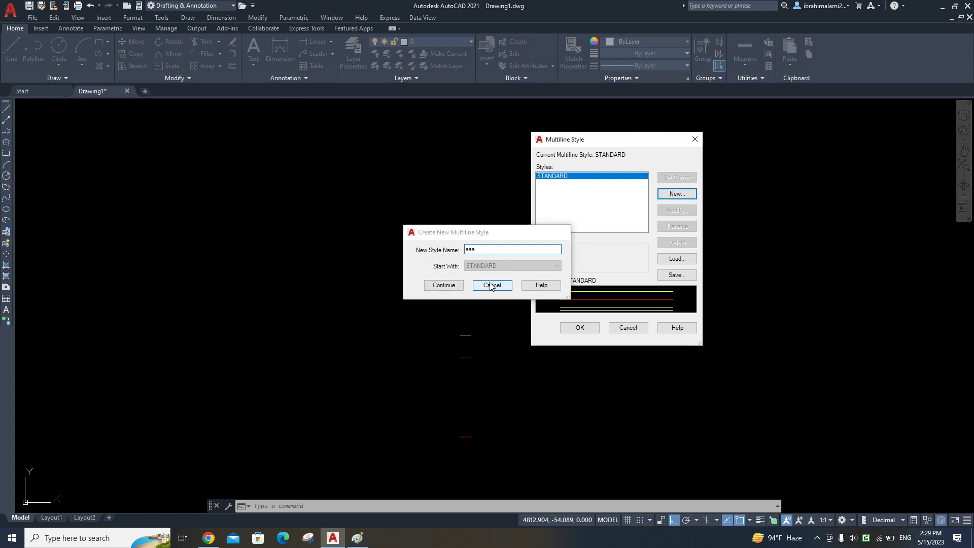
pyautogui.click(627, 327)
# - Erase the test multiline with a crossing selection and rerun the multiline style command
pyautogui.click(533, 257)
pyautogui.click(363, 432)
pyautogui.press('Delete')
pyautogui.write('ML')
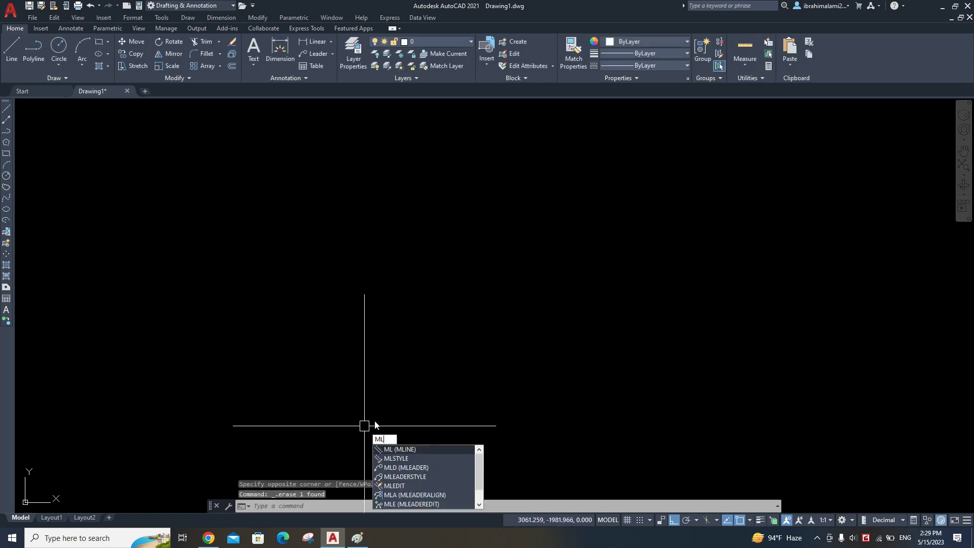
pyautogui.click(408, 458)
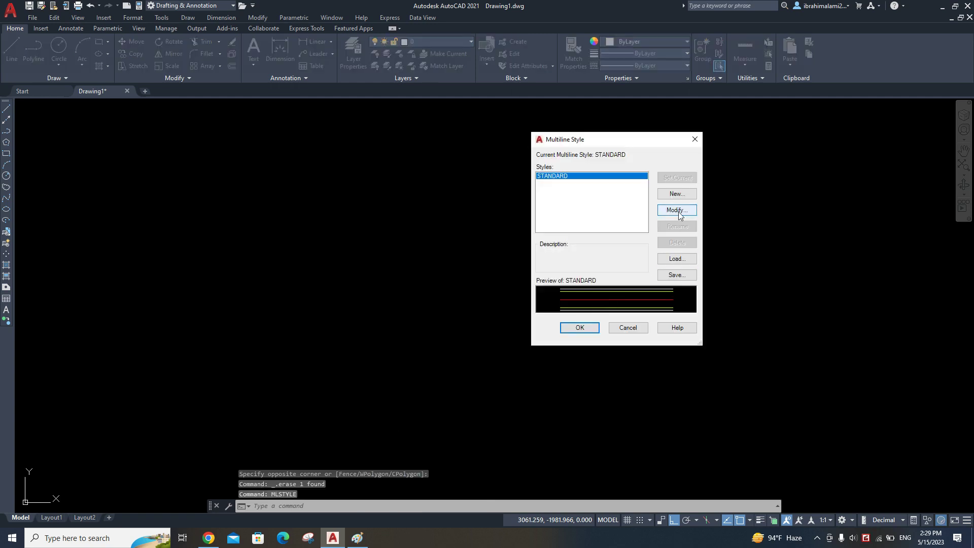
pyautogui.click(628, 327)
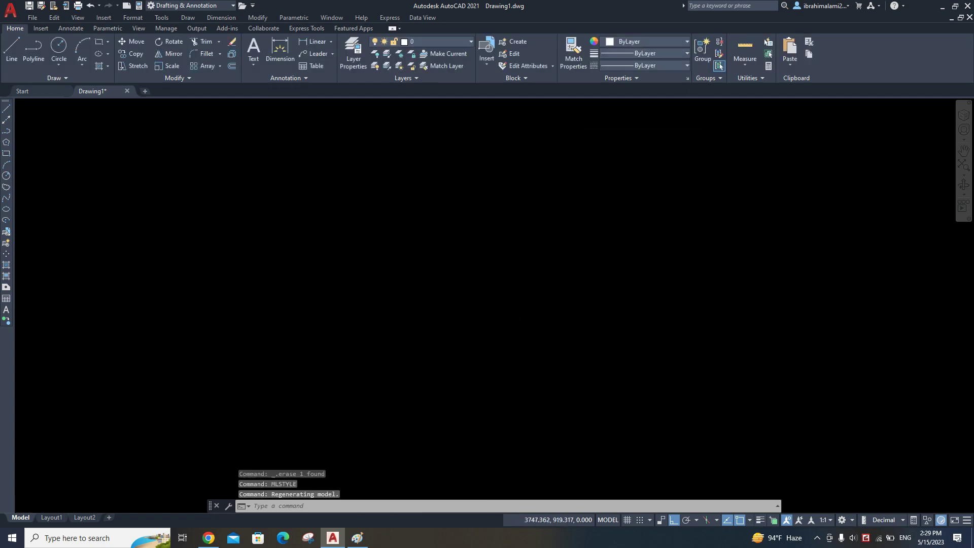
pyautogui.write('ml')
pyautogui.press('Return')
pyautogui.click(178, 250)
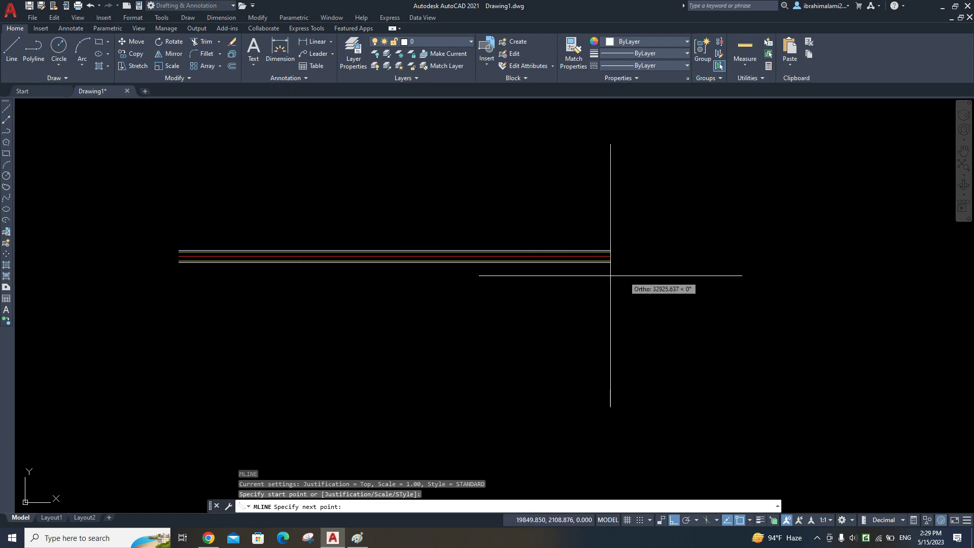
pyautogui.write('300')
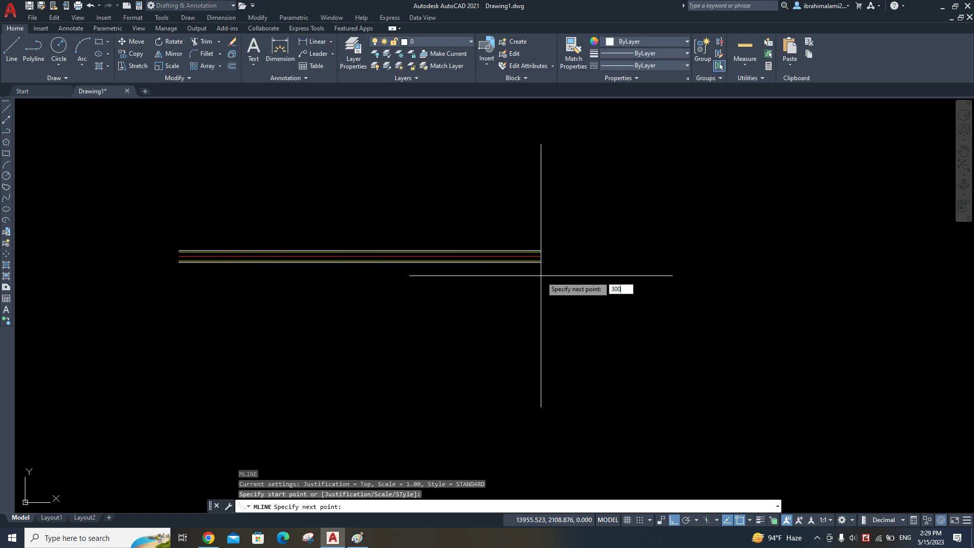
pyautogui.write('0')
pyautogui.press('Return')
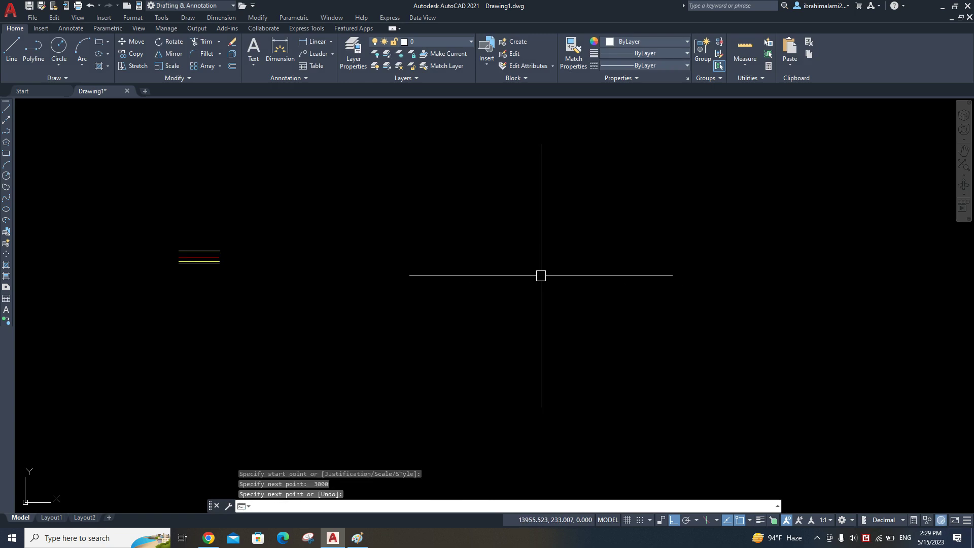
pyautogui.press('Return')
pyautogui.moveTo(344, 237); pyautogui.dragTo(560, 259, button='middle')
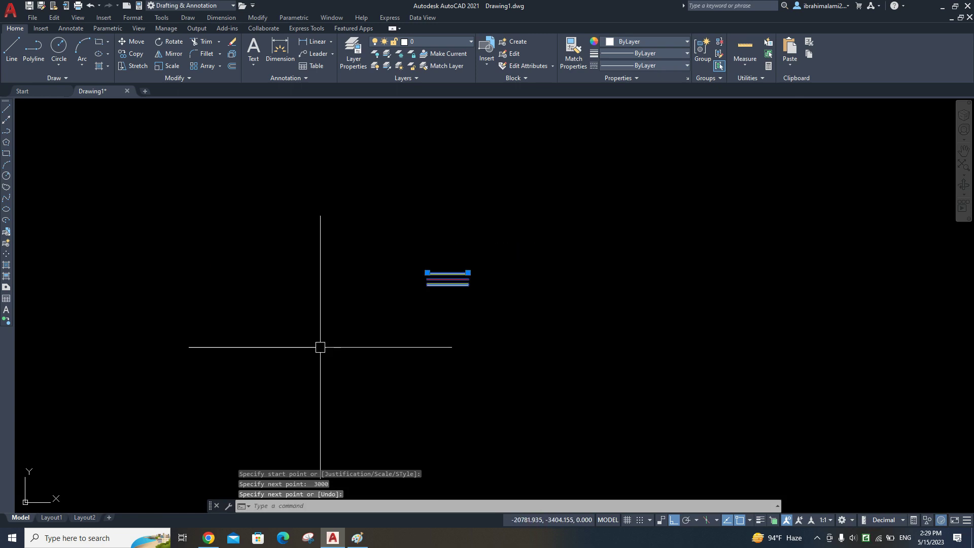
pyautogui.click(337, 333)
pyautogui.press('Delete')
pyautogui.write('ml')
pyautogui.press('Return')
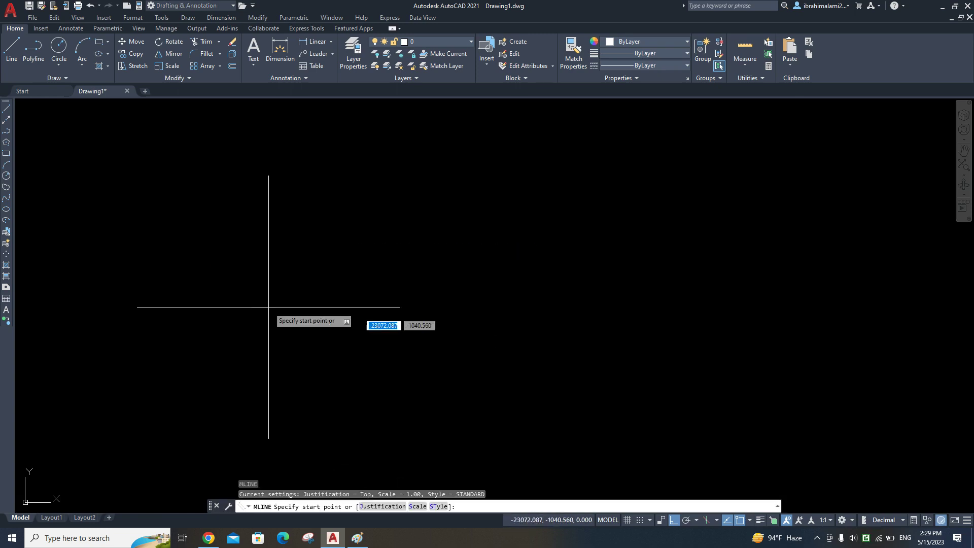
pyautogui.click(239, 285)
pyautogui.write('3000')
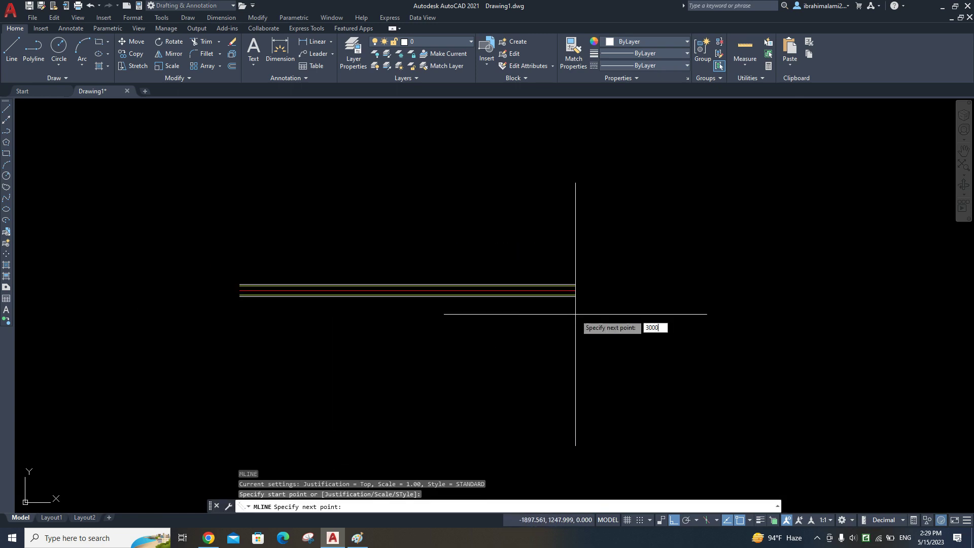
pyautogui.press('Return')
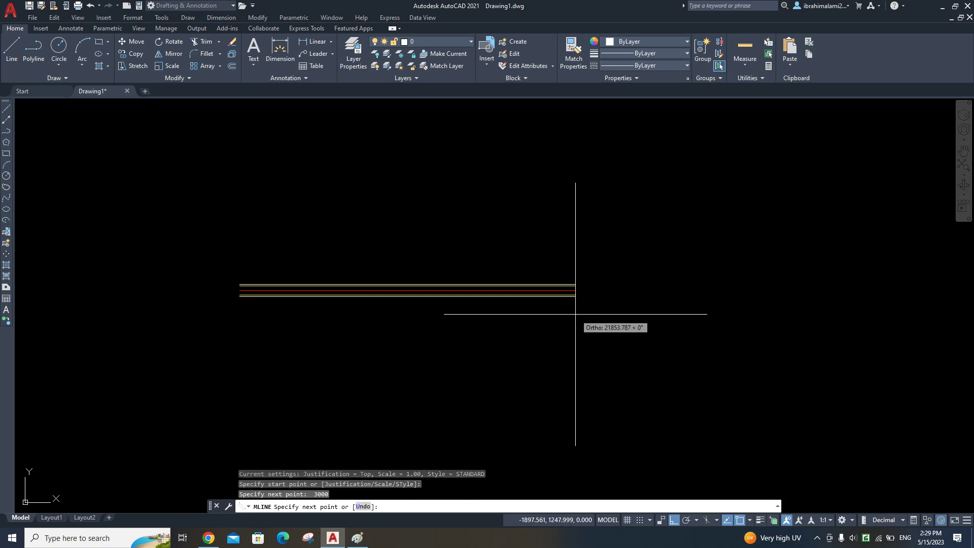
pyautogui.press('Return')
pyautogui.scroll(-3, 570, 363)
pyautogui.scroll(-1, 570, 363)
pyautogui.scroll(8, 361, 267)
pyautogui.moveTo(361, 268)
pyautogui.mouseDown(button='middle')
pyautogui.moveTo(397, 282)
pyautogui.moveTo(569, 267)
pyautogui.mouseUp(button='middle')
pyautogui.scroll(2, 481, 267)
pyautogui.scroll(-1, 481, 267)
pyautogui.moveTo(457, 275); pyautogui.dragTo(480, 294, button='middle')
pyautogui.scroll(1, 480, 293)
pyautogui.write('di')
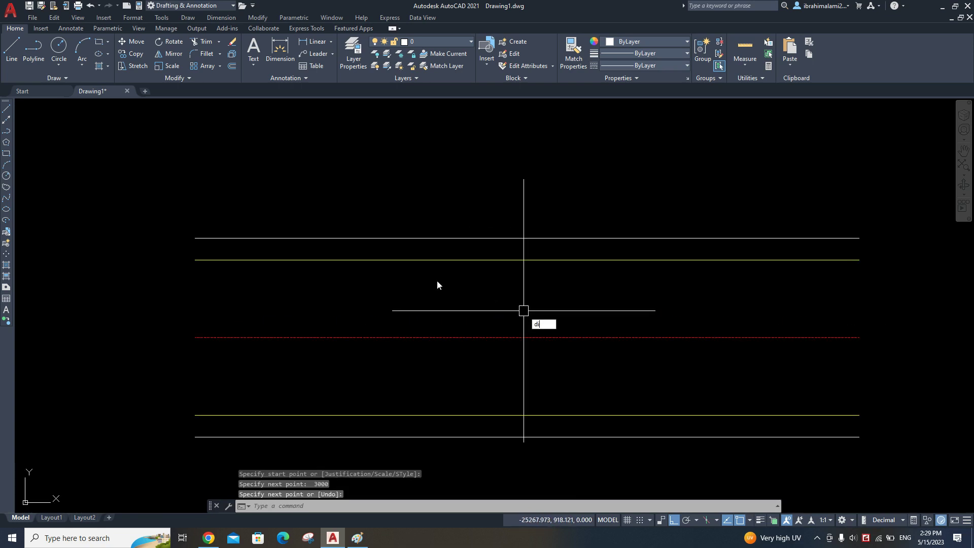
pyautogui.press('Return')
pyautogui.click(196, 237)
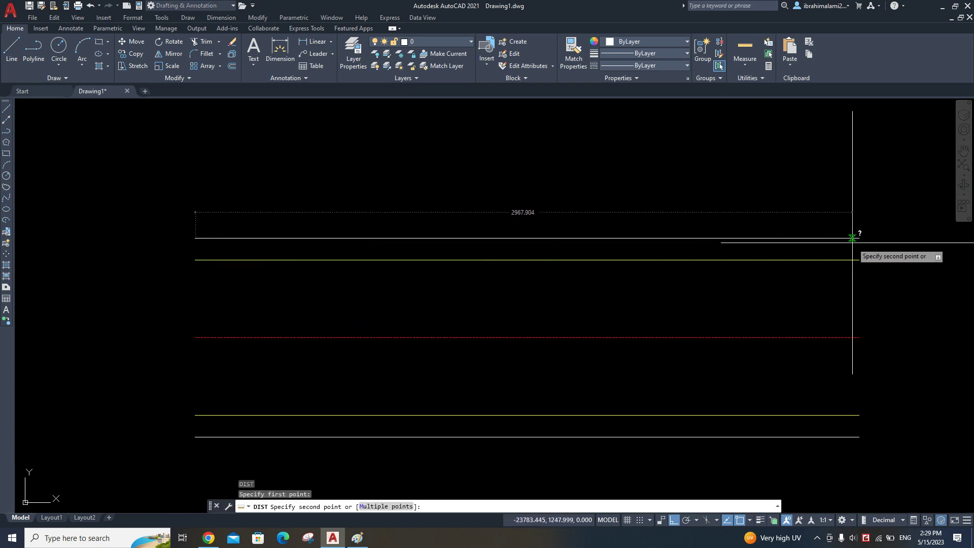
pyautogui.press('Escape')
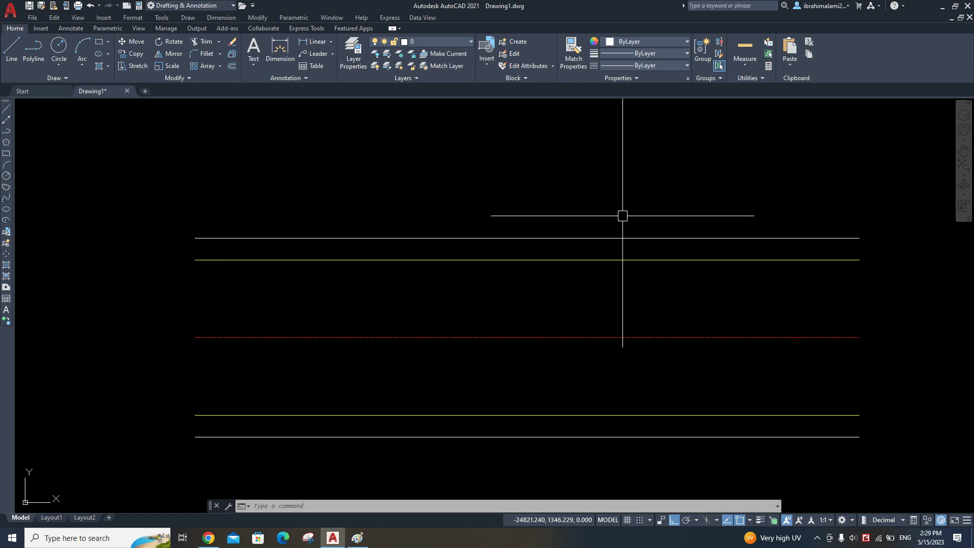
# - Draw a 30000-unit multiline wall from a start point in an empty area
pyautogui.scroll(-4, 509, 224)
pyautogui.scroll(-4, 494, 228)
pyautogui.moveTo(603, 300); pyautogui.dragTo(570, 265, button='middle')
pyautogui.write('mline')
pyautogui.press('Return')
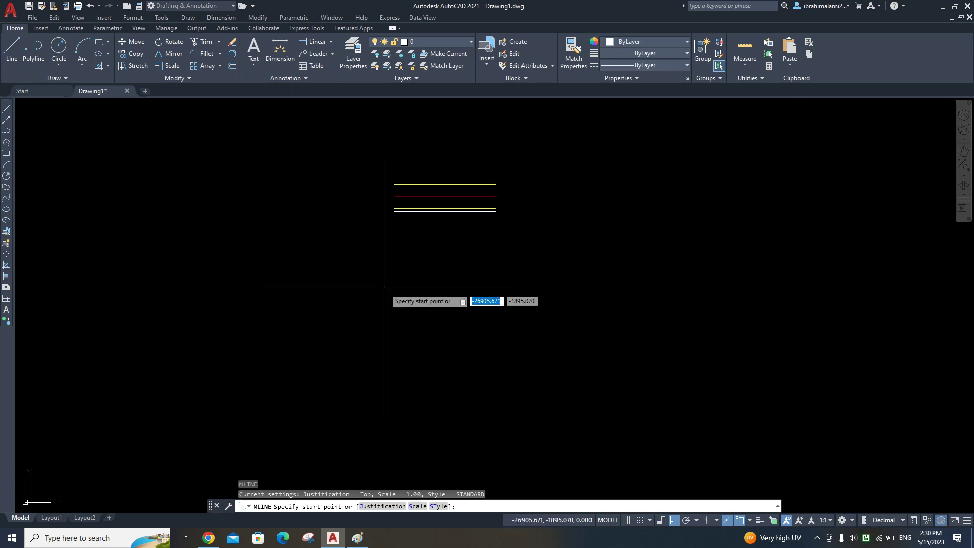
pyautogui.click(370, 293)
pyautogui.write('30000')
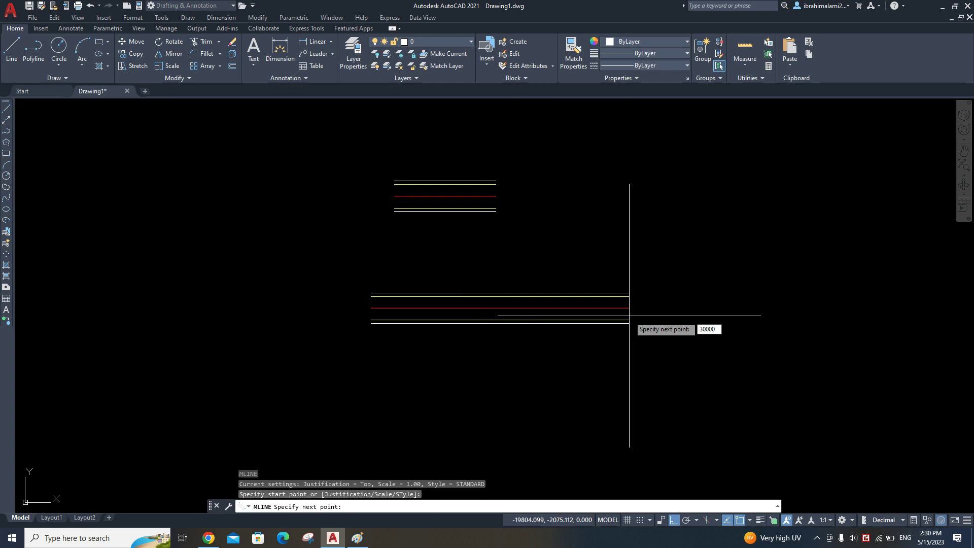
pyautogui.press('Return')
pyautogui.press('Return')
# - Zoom and pan to frame the new 30000-long multiline wall
pyautogui.scroll(-3, 608, 325)
pyautogui.scroll(3, 526, 266)
pyautogui.scroll(2, 526, 266)
pyautogui.moveTo(391, 232); pyautogui.dragTo(760, 274, button='middle')
pyautogui.scroll(6, 570, 250)
pyautogui.moveTo(385, 174); pyautogui.dragTo(547, 292, button='middle')
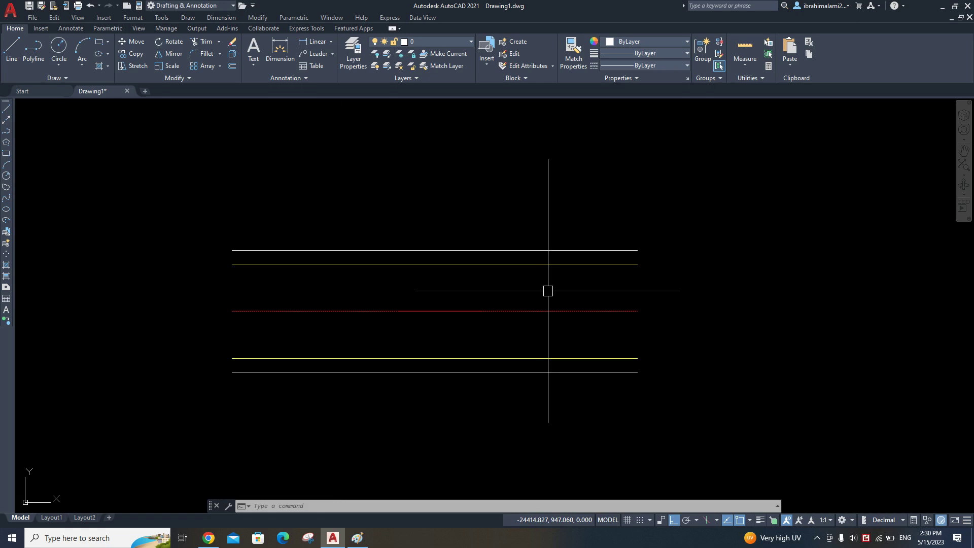
# - Window-select and erase the extra stray line
pyautogui.click(563, 250)
pyautogui.click(473, 315)
pyautogui.press('Delete')
# - Pan and zoom along the remaining multiline wall with its red centre line
pyautogui.moveTo(486, 339); pyautogui.dragTo(296, 255, button='middle')
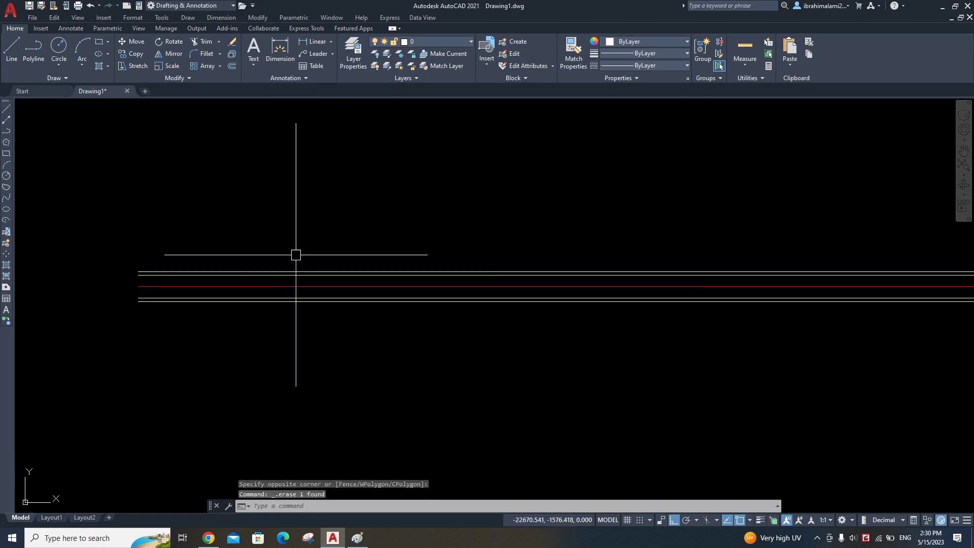
pyautogui.scroll(3, 394, 305)
pyautogui.scroll(2, 607, 302)
pyautogui.moveTo(607, 302)
pyautogui.mouseDown(button='middle')
pyautogui.moveTo(521, 218)
pyautogui.moveTo(532, 359)
pyautogui.mouseUp(button='middle')
pyautogui.scroll(-3, 495, 315)
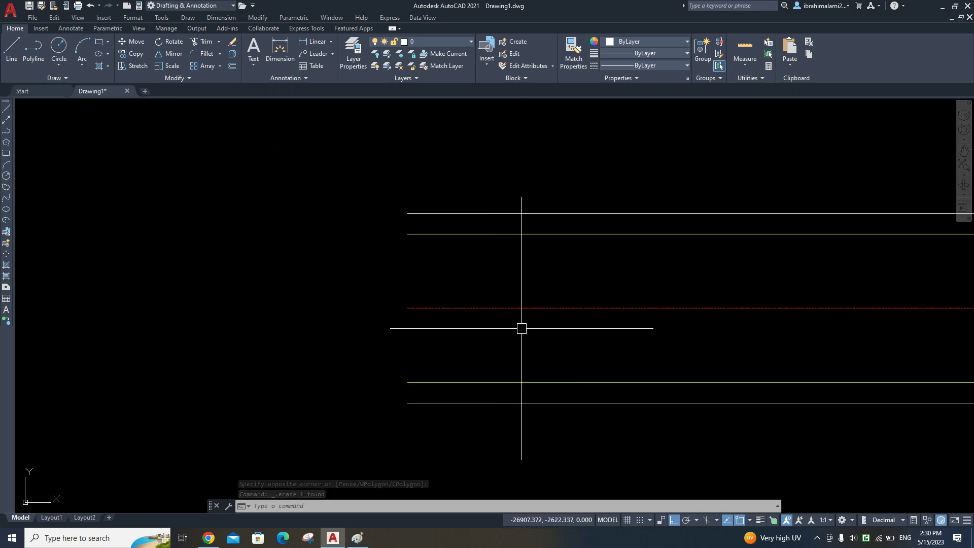
pyautogui.moveTo(572, 350); pyautogui.dragTo(462, 292, button='middle')
pyautogui.scroll(2, 461, 293)
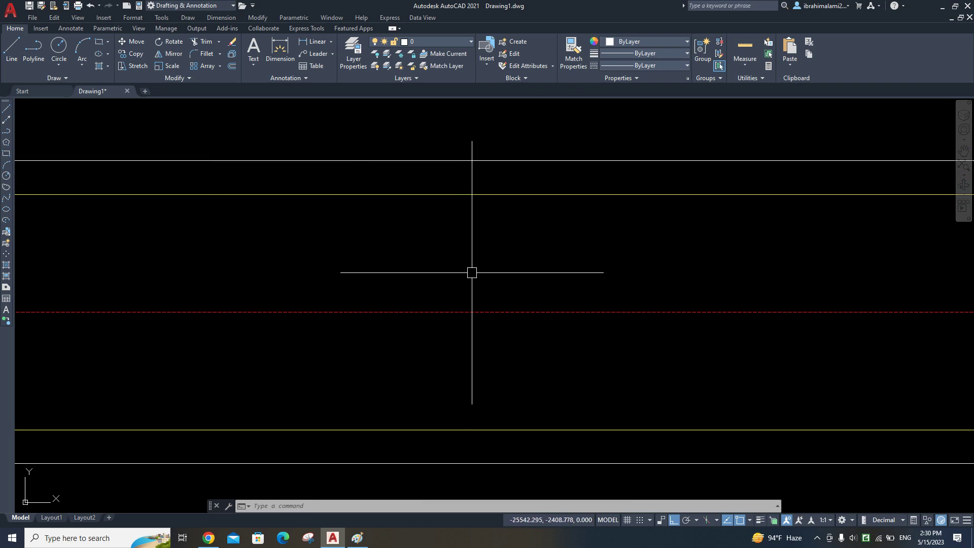
pyautogui.scroll(-3, 477, 271)
pyautogui.moveTo(412, 198); pyautogui.dragTo(554, 276, button='middle')
pyautogui.scroll(3, 456, 240)
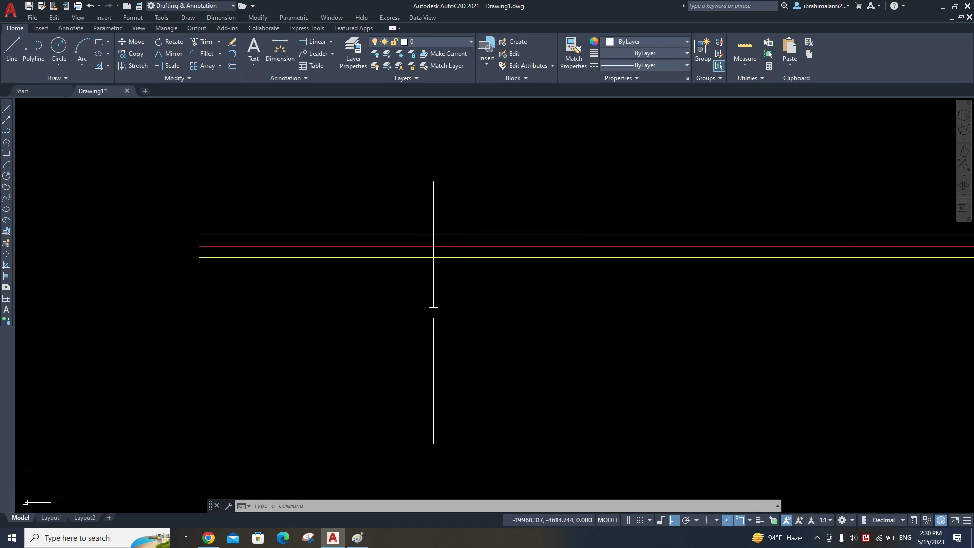
pyautogui.moveTo(572, 337); pyautogui.dragTo(518, 292, button='middle')
# - Draw a vertical multiline wall down from the lower wall and a horizontal wall to the right
pyautogui.write('ml')
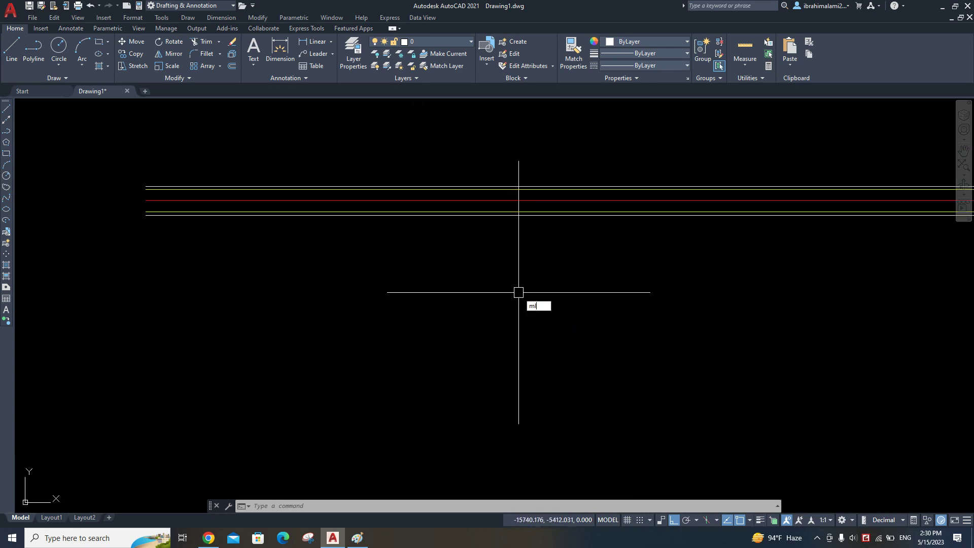
pyautogui.press('Return')
pyautogui.click(446, 216)
pyautogui.scroll(-5, 446, 240)
pyautogui.scroll(-2, 450, 174)
pyautogui.click(442, 387)
pyautogui.press('Return')
pyautogui.press('Return')
pyautogui.click(442, 335)
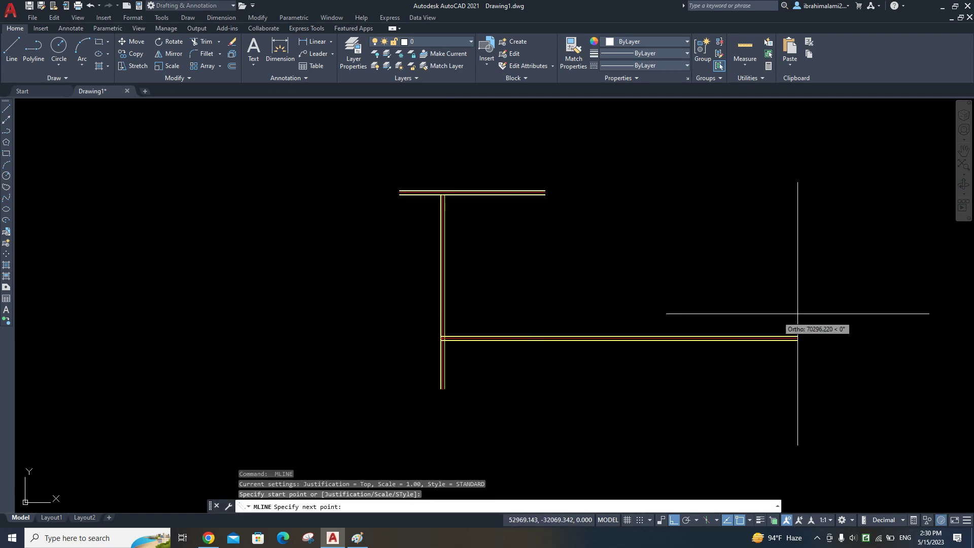
pyautogui.click(835, 332)
pyautogui.press('Return')
# - Add vertical multiline walls branching up and down from the horizontal wall
pyautogui.press('Return')
pyautogui.click(712, 337)
pyautogui.click(707, 133)
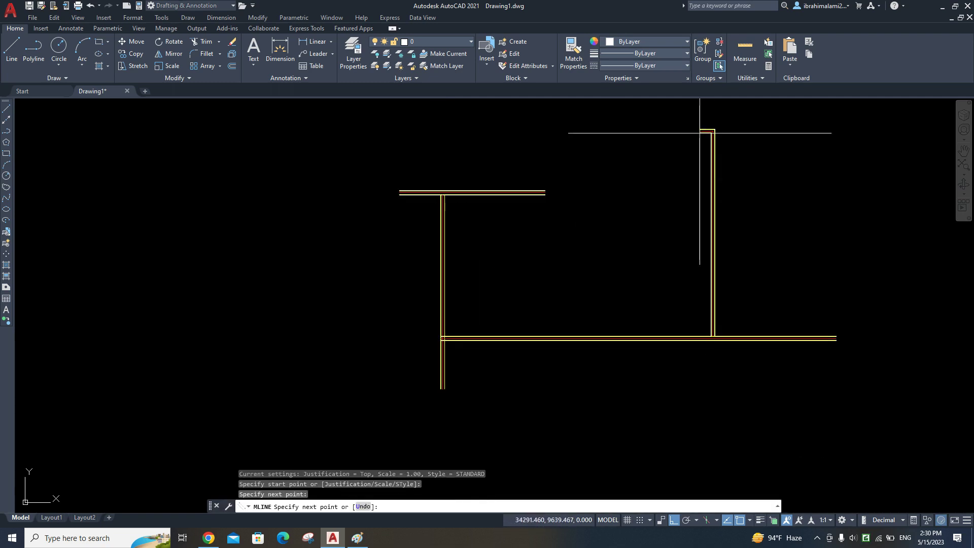
pyautogui.press('Return')
pyautogui.moveTo(612, 359); pyautogui.dragTo(604, 311, button='middle')
pyautogui.press('Return')
pyautogui.click(598, 290)
pyautogui.scroll(-4, 593, 373)
pyautogui.moveTo(597, 404); pyautogui.dragTo(588, 305, button='middle')
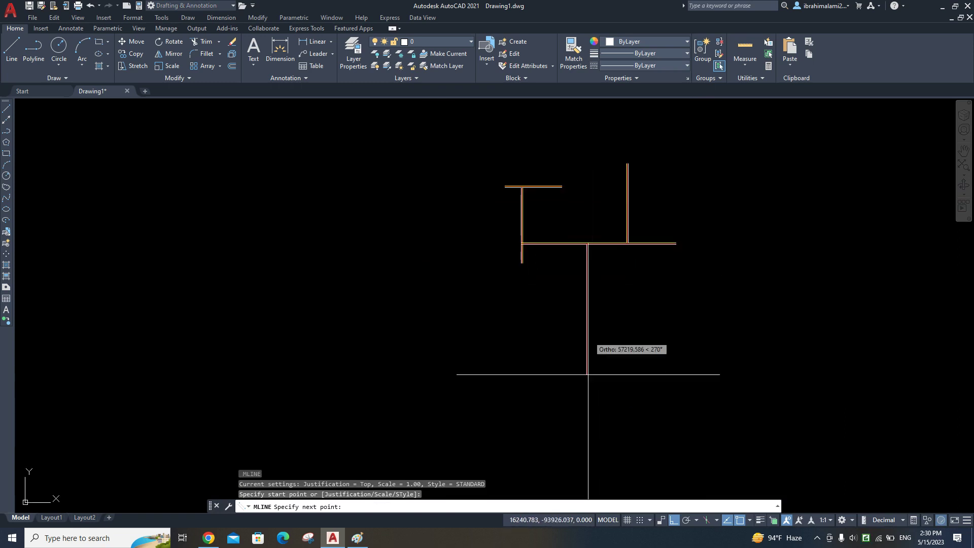
pyautogui.click(586, 397)
# - Draw another horizontal wall to the right and a vertical wall crossing it
pyautogui.press('Return')
pyautogui.press('Return')
pyautogui.click(588, 340)
pyautogui.click(900, 340)
pyautogui.press('Return')
pyautogui.press('Return')
pyautogui.click(748, 202)
pyautogui.click(749, 487)
pyautogui.press('Return')
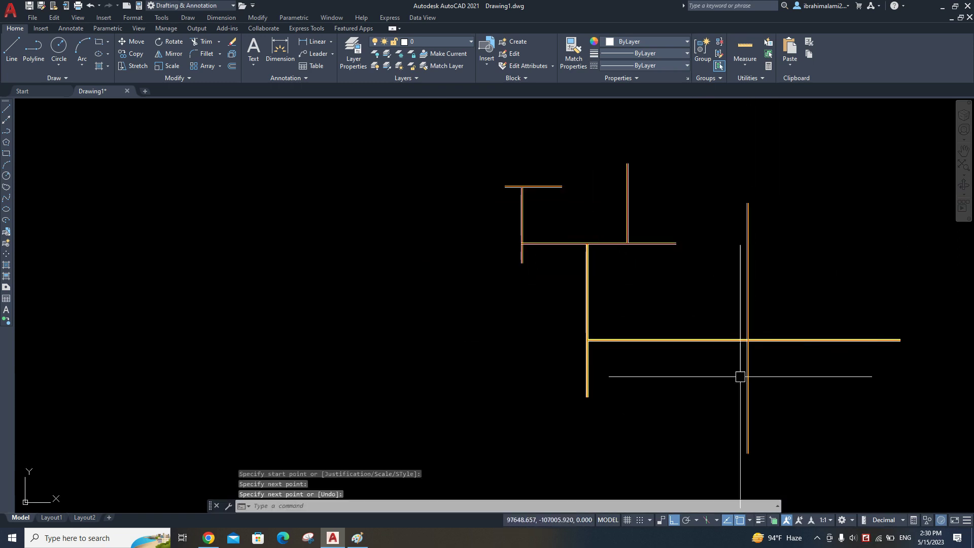
pyautogui.scroll(4, 604, 296)
pyautogui.moveTo(604, 263); pyautogui.dragTo(609, 406, button='middle')
pyautogui.scroll(3, 608, 355)
pyautogui.scroll(2, 558, 312)
# - Draw a narrow room rectangle inside the wall corner with REC
pyautogui.write('rec')
pyautogui.press('Return')
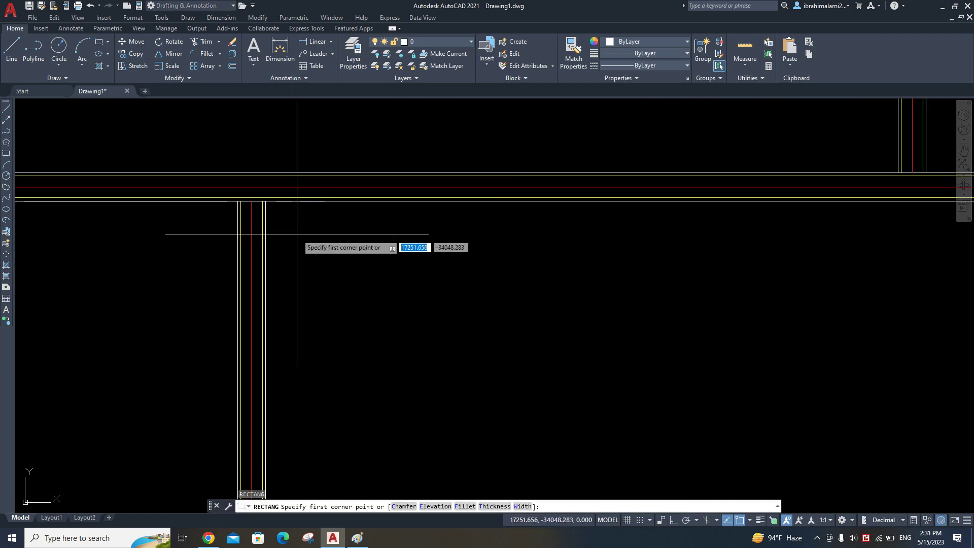
pyautogui.click(297, 232)
pyautogui.scroll(-6, 317, 244)
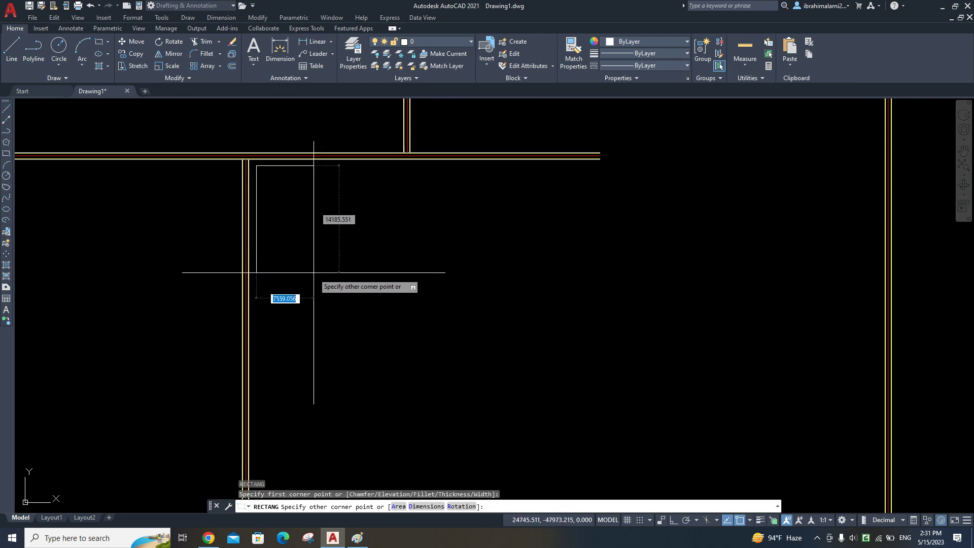
pyautogui.click(309, 272)
pyautogui.moveTo(342, 226); pyautogui.dragTo(407, 300, button='middle')
# - Copy the narrow rectangle directly below the original
pyautogui.write('co')
pyautogui.press('Return')
pyautogui.click(401, 295)
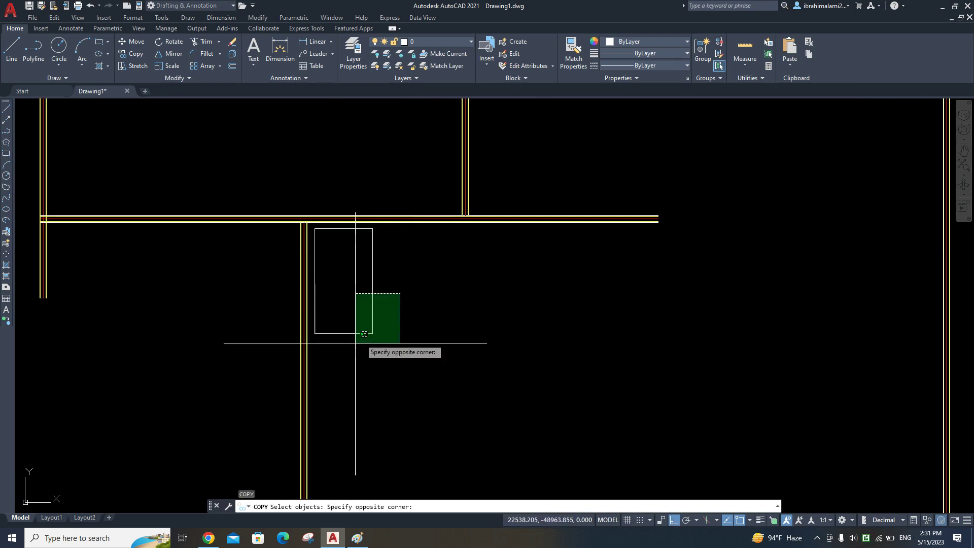
pyautogui.click(354, 343)
pyautogui.press('Return')
pyautogui.click(361, 229)
pyautogui.click(360, 333)
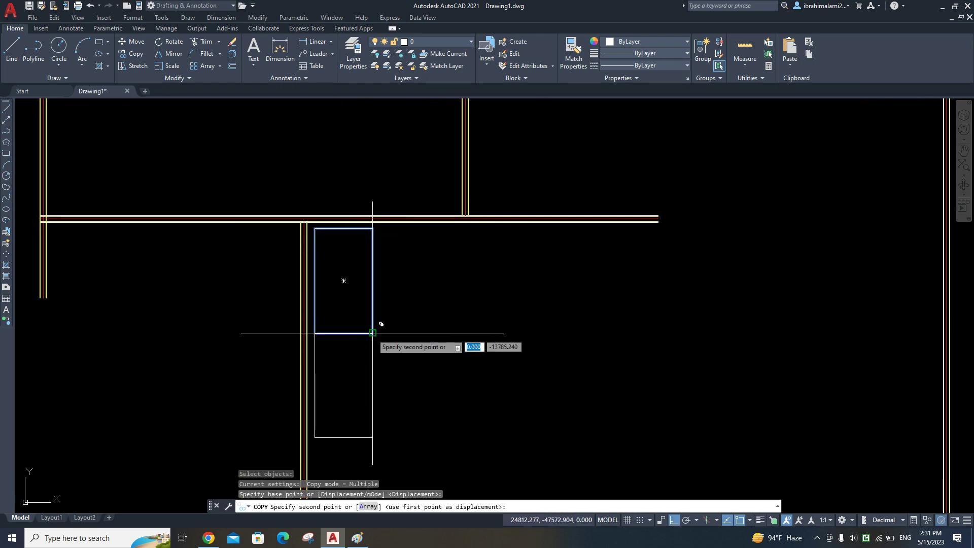
pyautogui.moveTo(378, 387); pyautogui.dragTo(380, 227, button='middle')
pyautogui.press('Return')
# - Draw a long room rectangle spanning across the lower walls
pyautogui.press('Return')
pyautogui.scroll(-2, 487, 304)
pyautogui.moveTo(438, 214); pyautogui.dragTo(452, 342, button='middle')
pyautogui.scroll(2, 417, 306)
pyautogui.press('Escape')
pyautogui.write('rec')
# - Draw two more room rectangles, including the large one on the right
pyautogui.press('Return')
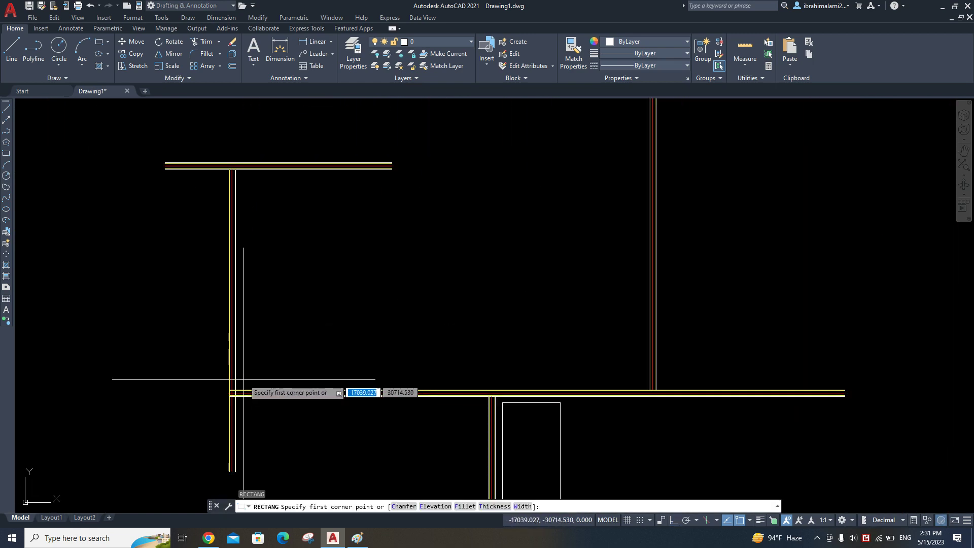
pyautogui.click(244, 379)
pyautogui.click(632, 179)
pyautogui.scroll(-2, 507, 233)
pyautogui.moveTo(507, 233); pyautogui.dragTo(414, 217, button='middle')
pyautogui.moveTo(561, 285); pyautogui.dragTo(659, 213, button='middle')
pyautogui.moveTo(467, 317); pyautogui.dragTo(355, 122, button='middle')
pyautogui.moveTo(478, 367); pyautogui.dragTo(415, 235, button='middle')
pyautogui.press('Return')
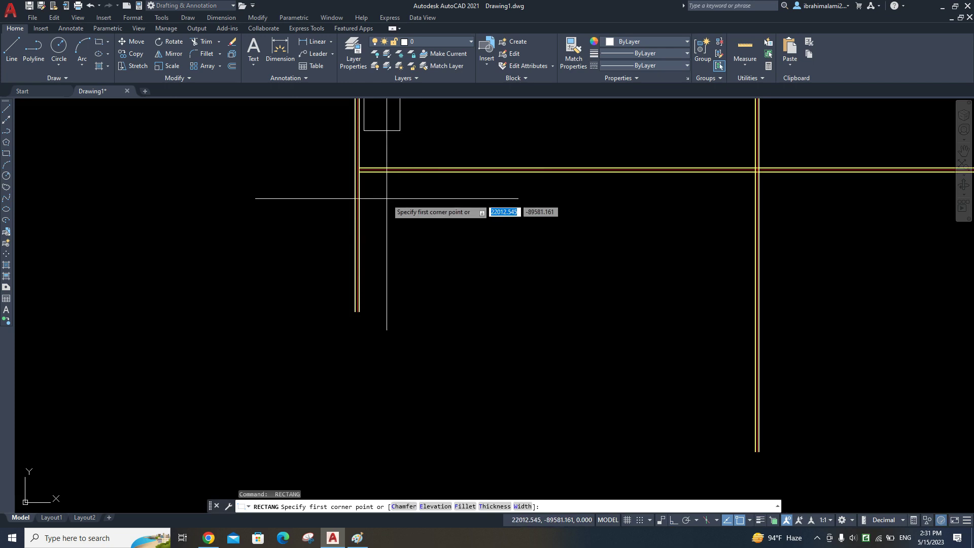
pyautogui.click(370, 181)
pyautogui.click(517, 301)
pyautogui.scroll(-5, 526, 304)
pyautogui.scroll(4, 549, 274)
pyautogui.press('Return')
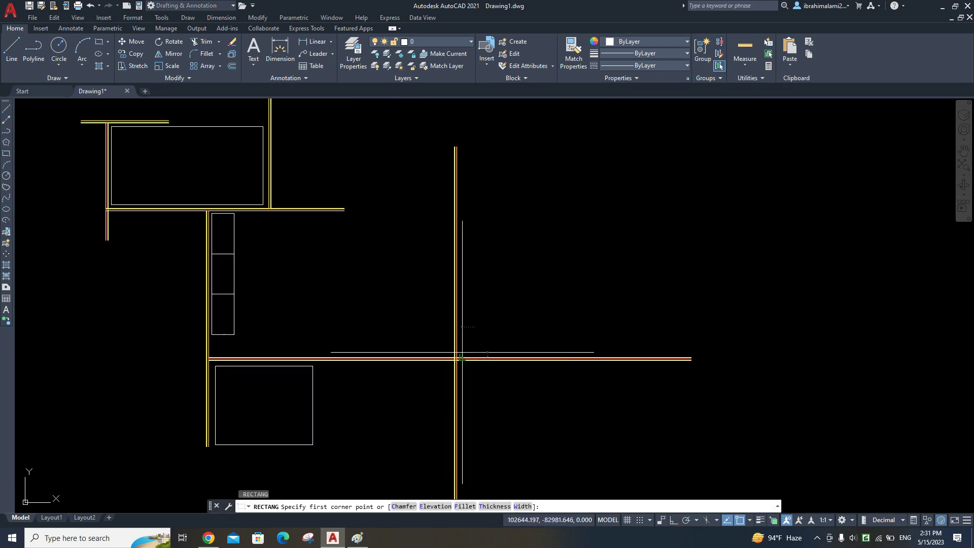
pyautogui.click(462, 357)
pyautogui.click(658, 212)
pyautogui.moveTo(616, 266); pyautogui.dragTo(593, 252, button='middle')
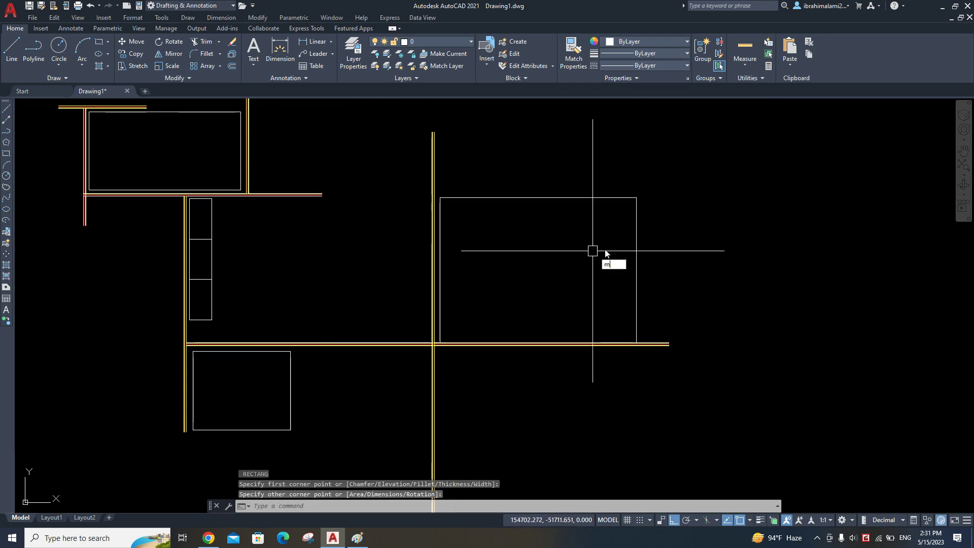
# - Move the large right rectangle slightly upward
pyautogui.write('m')
pyautogui.press('Return')
pyautogui.click(635, 219)
pyautogui.press('Return')
pyautogui.click(687, 238)
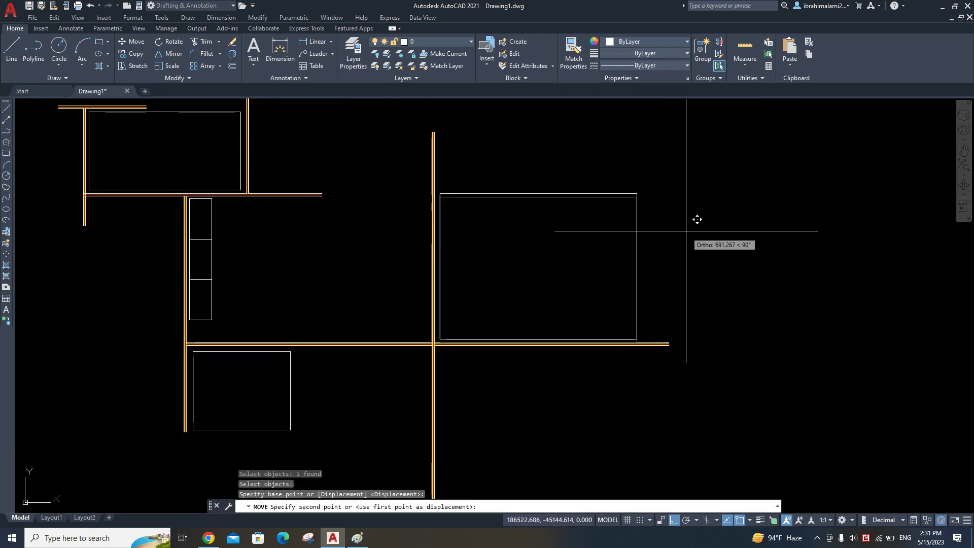
pyautogui.scroll(-5, 528, 311)
pyautogui.scroll(5, 499, 301)
pyautogui.scroll(2, 355, 250)
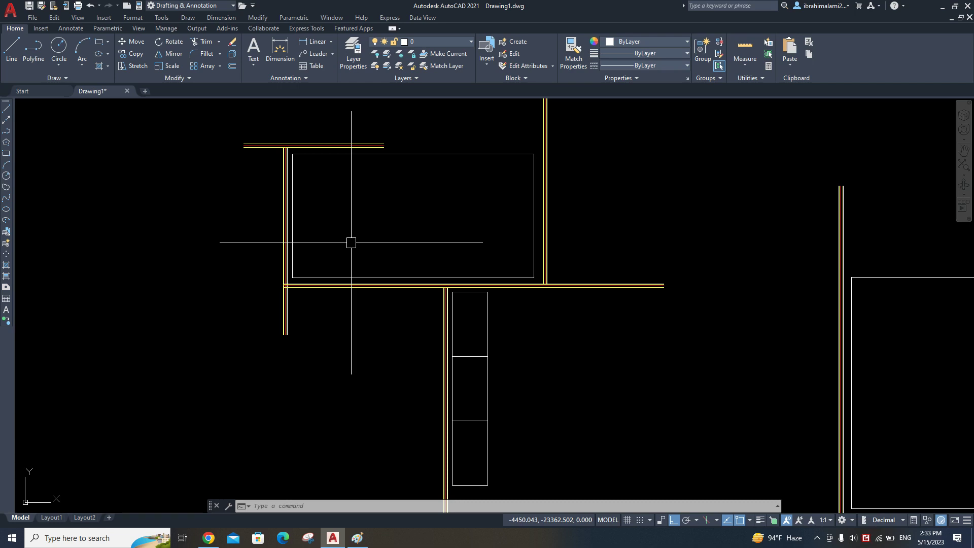
# - Open jalalabad city.pdf from the desktop's what is GIS folder
pyautogui.click(942, 7)
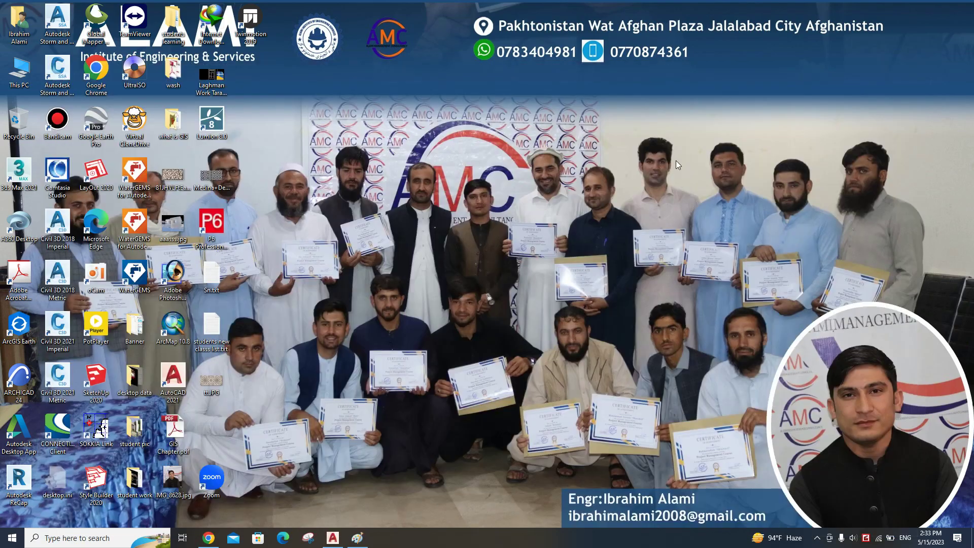
pyautogui.doubleClick(173, 121)
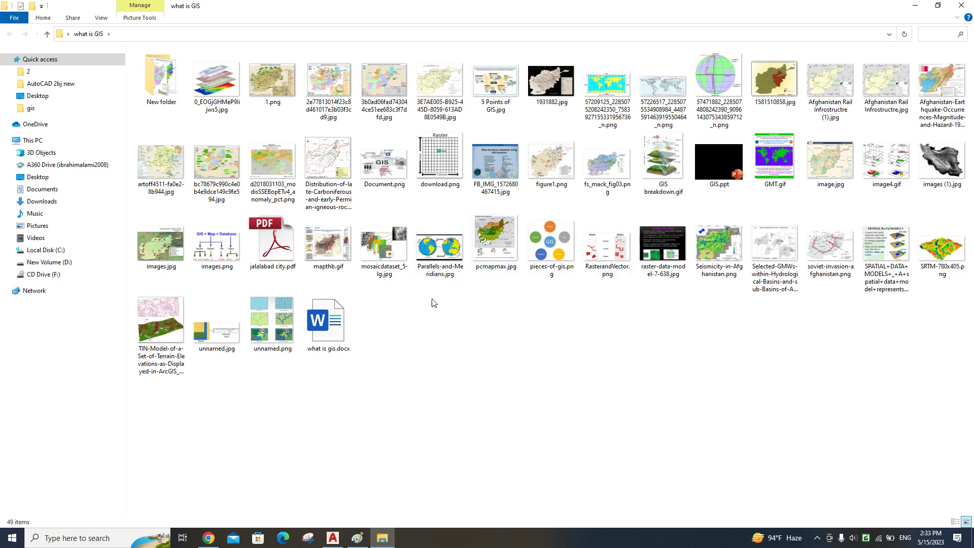
pyautogui.click(269, 247)
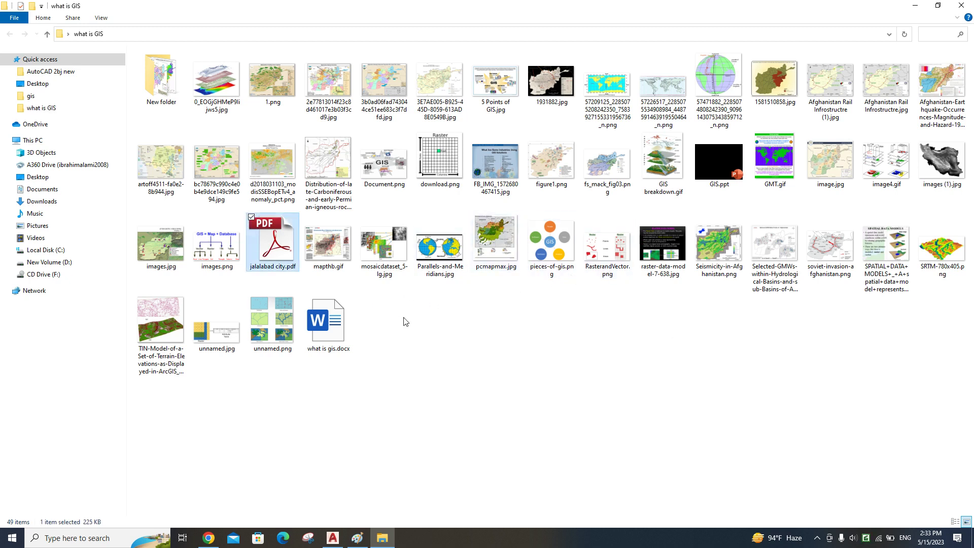
pyautogui.press('Return')
# - Maximize the Jalalabad City Map PDF and zoom in and out to inspect it
pyautogui.click(651, 7)
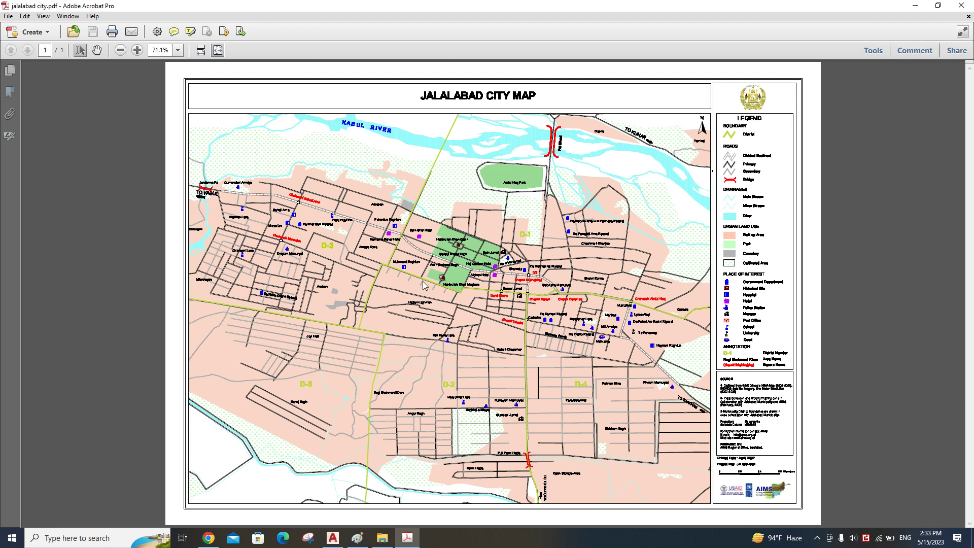
pyautogui.keyDown('ctrl'); pyautogui.scroll(4, 444, 242); pyautogui.keyUp('ctrl')
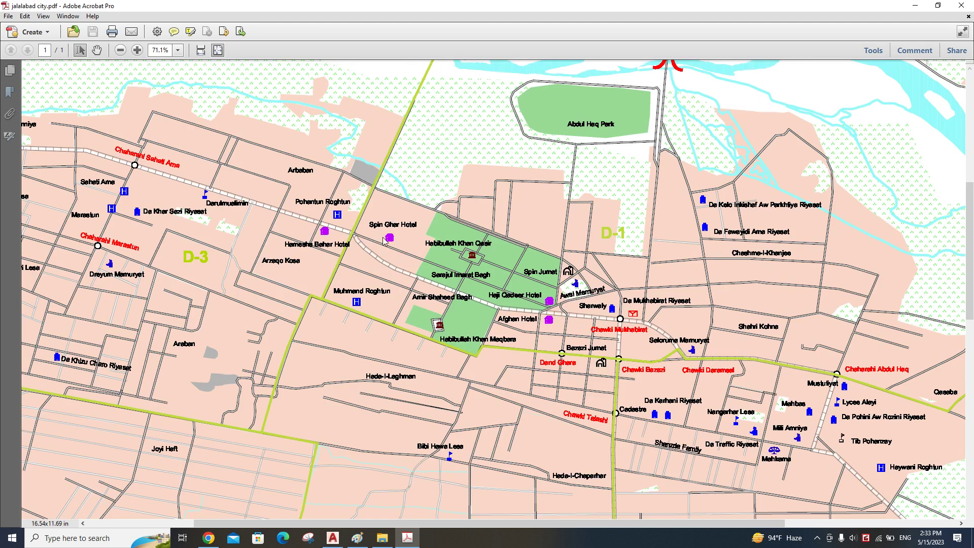
pyautogui.scroll(3, 718, 270)
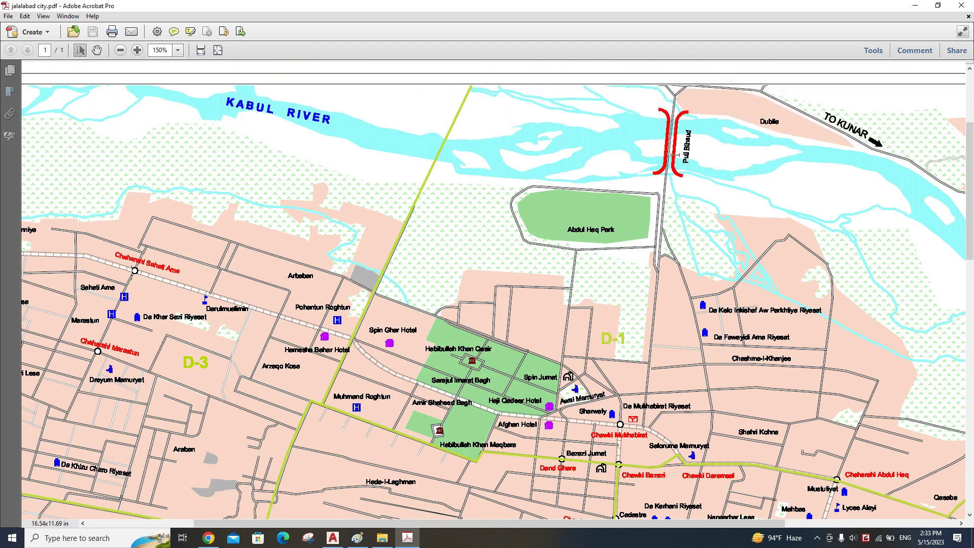
pyautogui.scroll(-1, 627, 266)
pyautogui.scroll(-1, 515, 338)
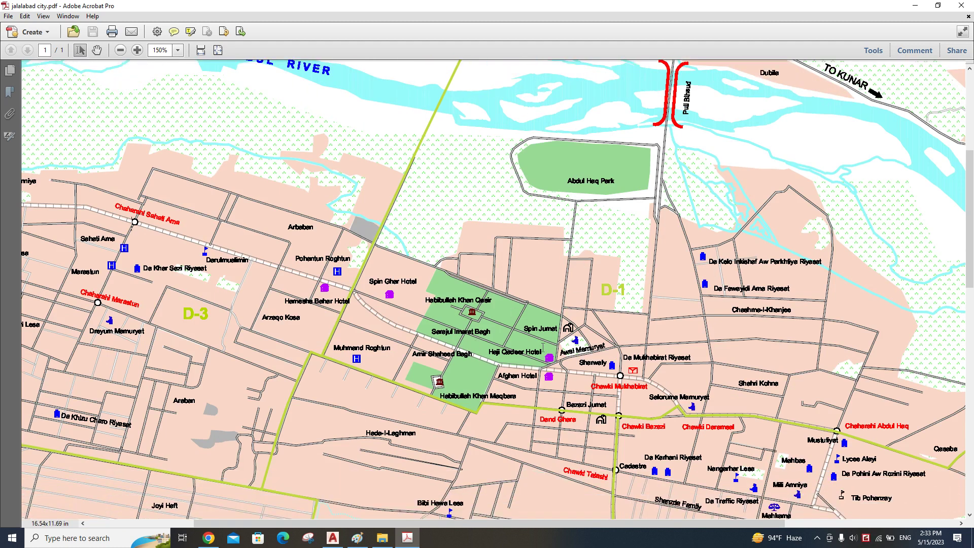
pyautogui.keyDown('ctrl'); pyautogui.scroll(2, 481, 351); pyautogui.keyUp('ctrl')
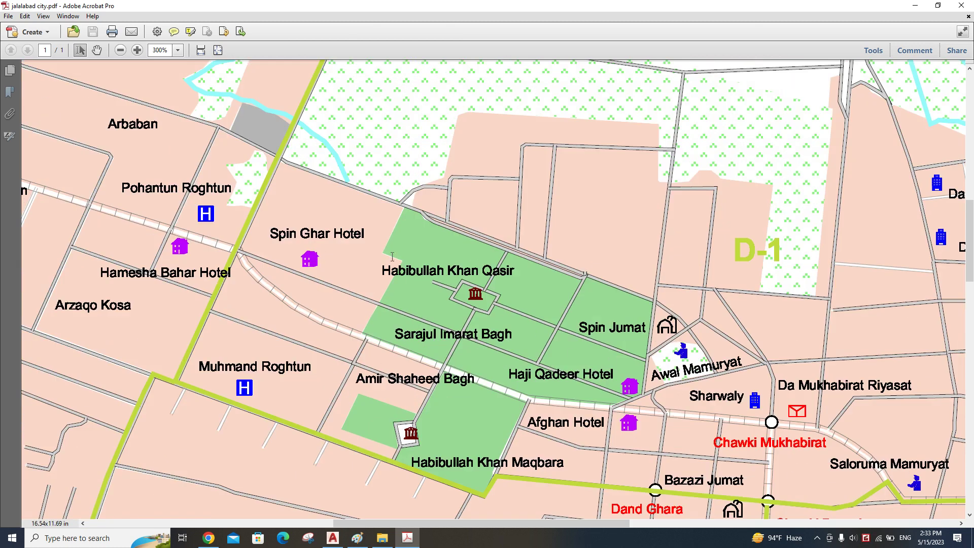
pyautogui.keyDown('ctrl'); pyautogui.scroll(1, 304, 238); pyautogui.keyUp('ctrl')
pyautogui.keyDown('ctrl'); pyautogui.scroll(1, 304, 238); pyautogui.keyUp('ctrl')
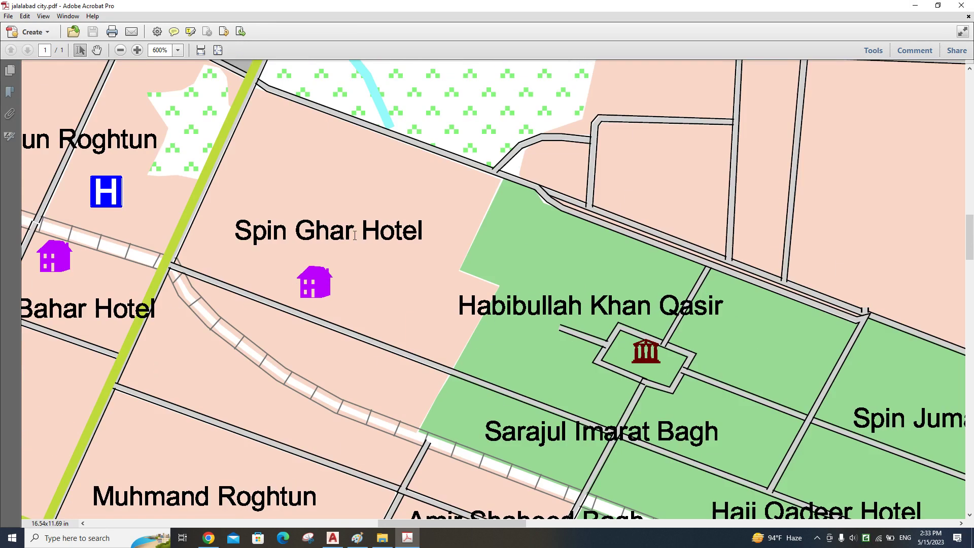
pyautogui.keyDown('ctrl'); pyautogui.scroll(-2, 315, 214); pyautogui.keyUp('ctrl')
pyautogui.keyDown('ctrl'); pyautogui.scroll(-2, 296, 203); pyautogui.keyUp('ctrl')
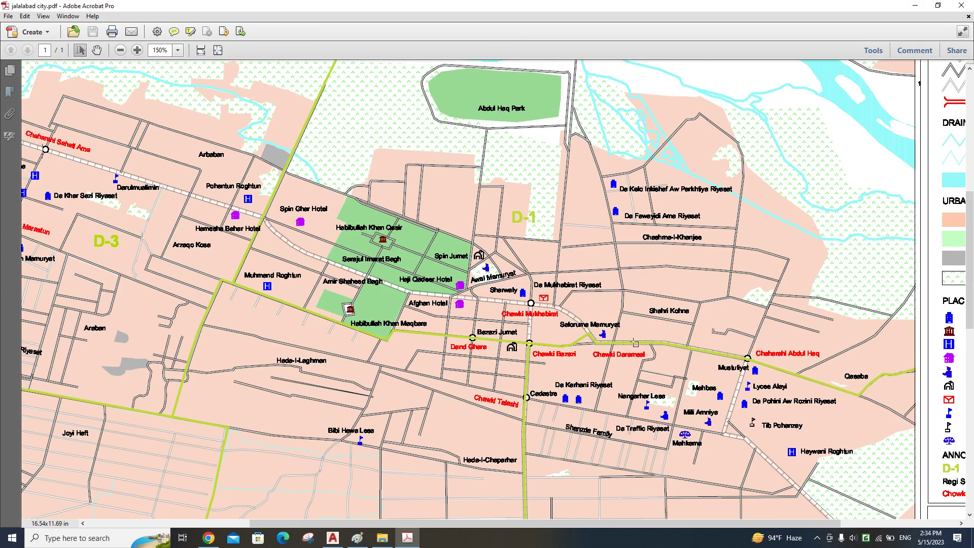
pyautogui.keyDown('ctrl'); pyautogui.scroll(2, 634, 345); pyautogui.keyUp('ctrl')
pyautogui.keyDown('ctrl'); pyautogui.scroll(-3, 742, 375); pyautogui.keyUp('ctrl')
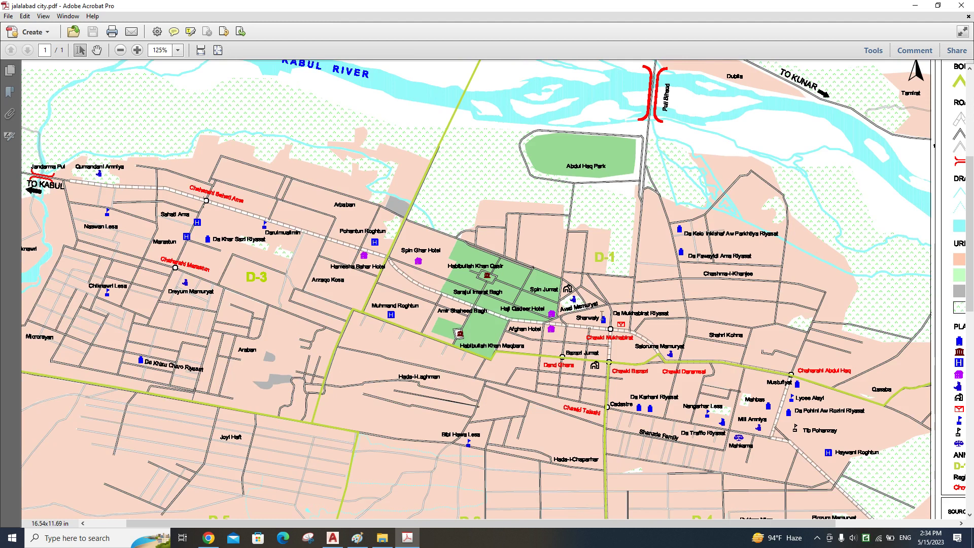
pyautogui.keyDown('ctrl'); pyautogui.scroll(3, 801, 408); pyautogui.keyUp('ctrl')
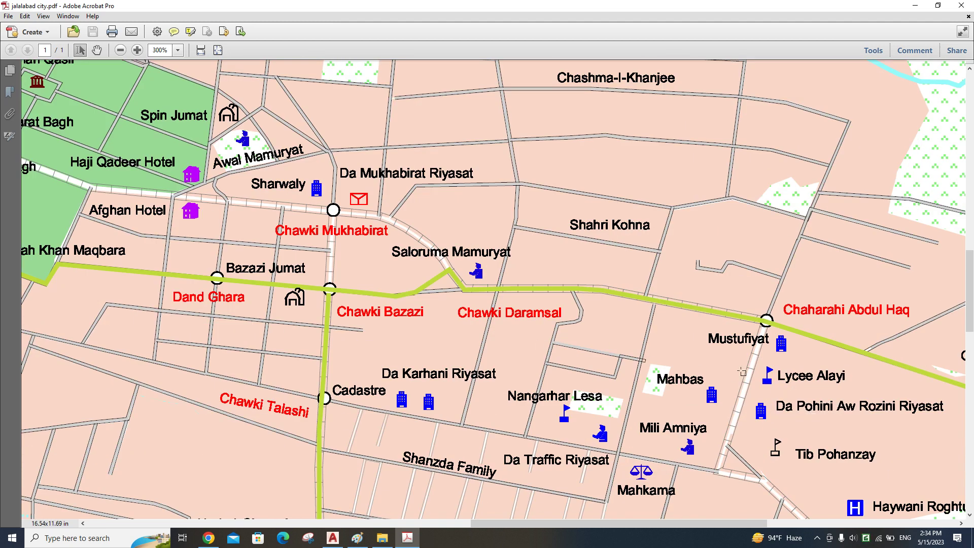
pyautogui.keyDown('ctrl'); pyautogui.scroll(-3, 740, 372); pyautogui.keyUp('ctrl')
pyautogui.keyDown('ctrl'); pyautogui.scroll(3, 612, 354); pyautogui.keyUp('ctrl')
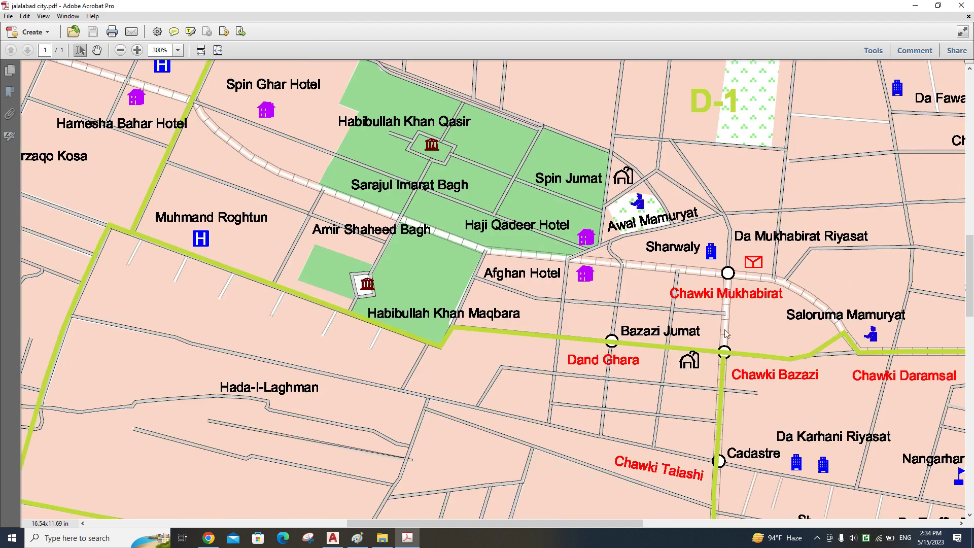
pyautogui.keyDown('ctrl'); pyautogui.scroll(-2, 612, 284); pyautogui.keyUp('ctrl')
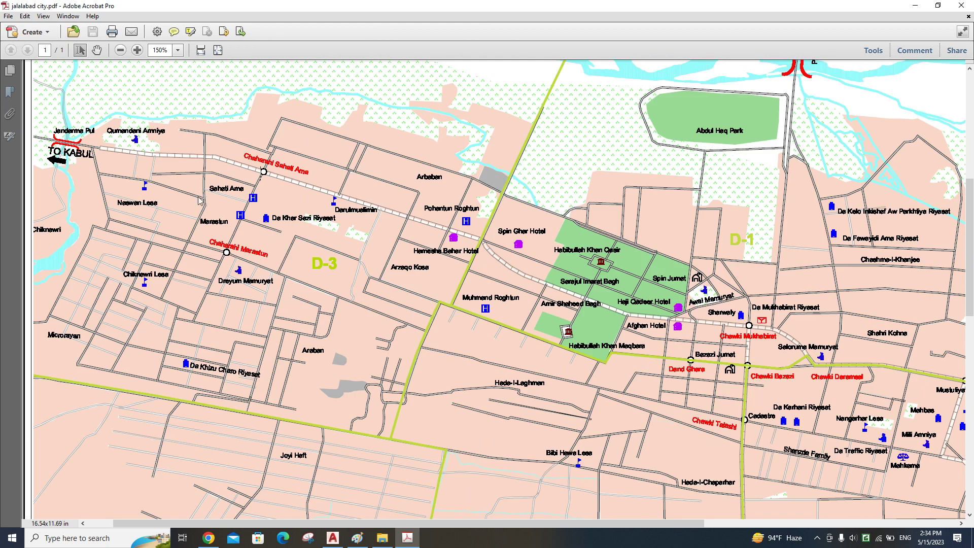
pyautogui.keyDown('ctrl'); pyautogui.scroll(2, 48, 128); pyautogui.keyUp('ctrl')
pyautogui.keyDown('ctrl'); pyautogui.scroll(1, 49, 128); pyautogui.keyUp('ctrl')
pyautogui.keyDown('ctrl'); pyautogui.scroll(1, 48, 128); pyautogui.keyUp('ctrl')
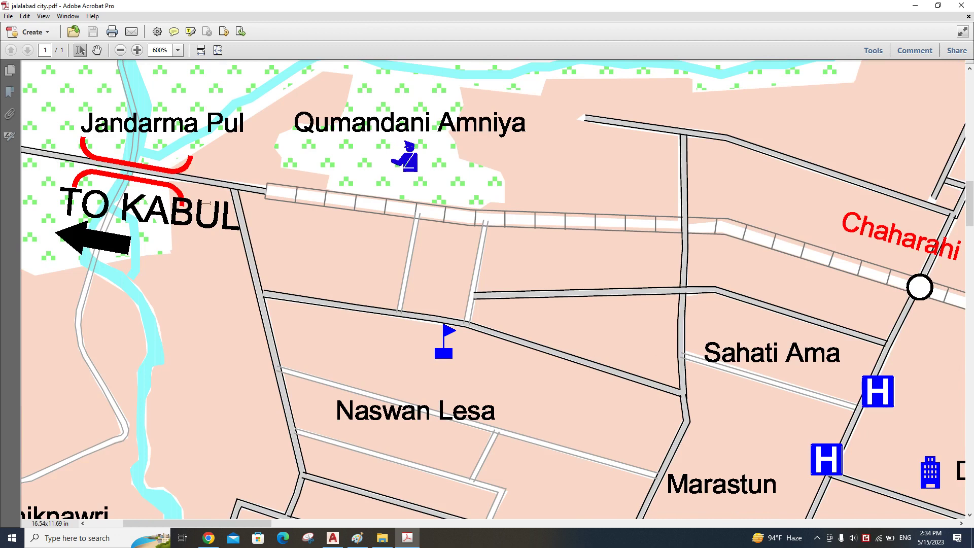
pyautogui.keyDown('ctrl'); pyautogui.scroll(-2, 404, 269); pyautogui.keyUp('ctrl')
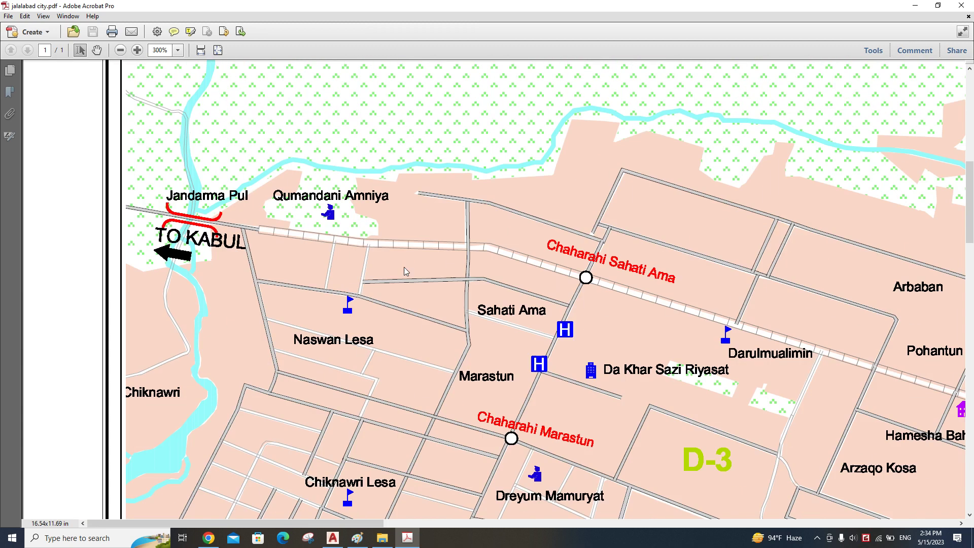
pyautogui.keyDown('ctrl'); pyautogui.scroll(2, 147, 199); pyautogui.keyUp('ctrl')
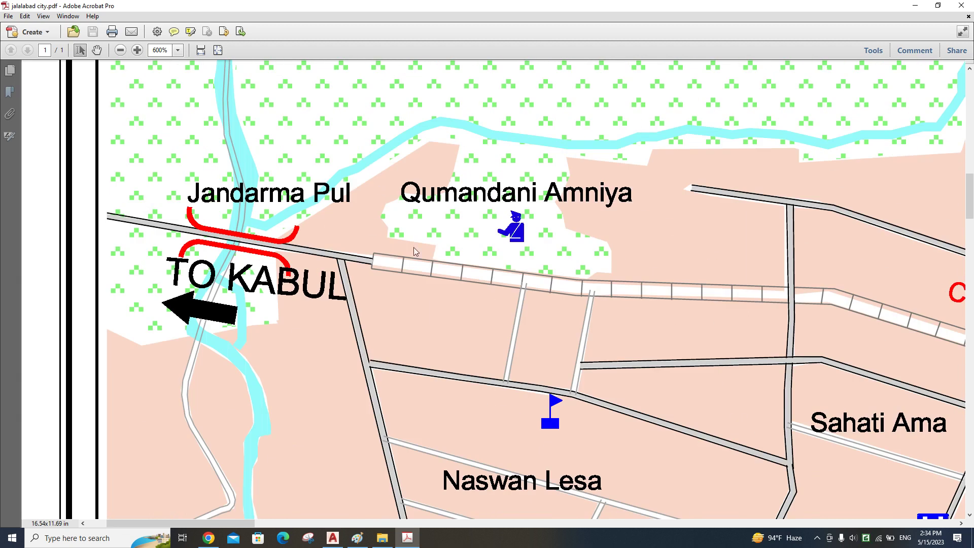
pyautogui.keyDown('ctrl'); pyautogui.scroll(2, 522, 188); pyautogui.keyUp('ctrl')
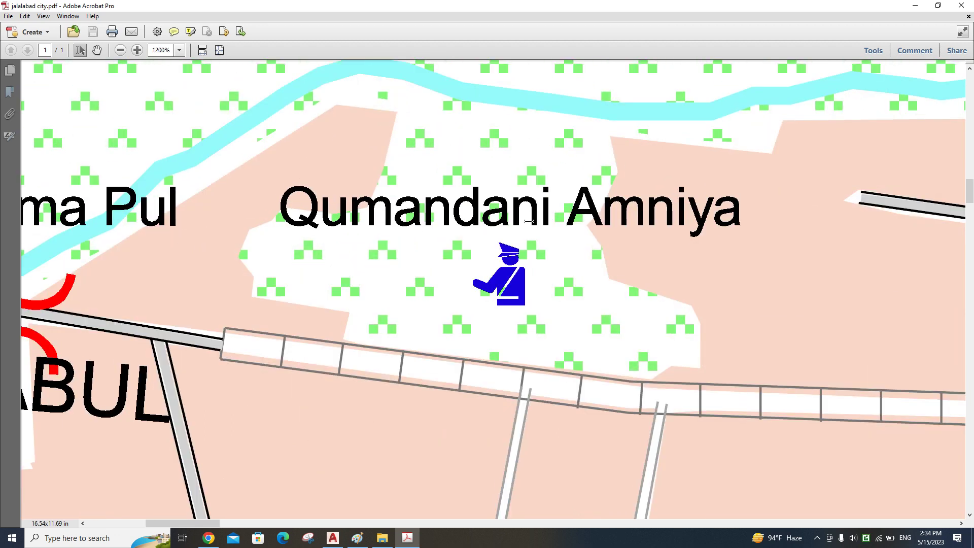
pyautogui.keyDown('ctrl'); pyautogui.scroll(-5, 480, 233); pyautogui.keyUp('ctrl')
pyautogui.keyDown('ctrl'); pyautogui.scroll(-1, 491, 281); pyautogui.keyUp('ctrl')
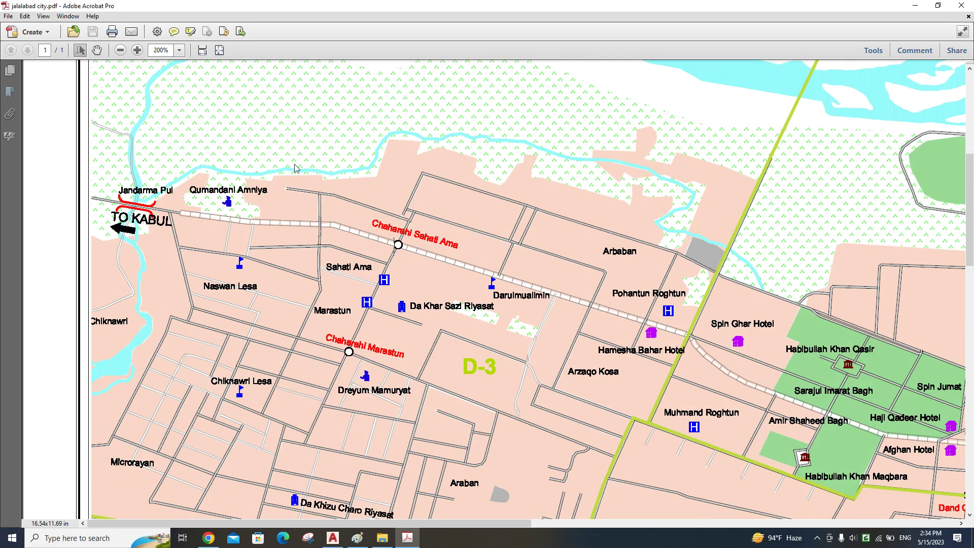
pyautogui.keyDown('ctrl'); pyautogui.scroll(1, 491, 281); pyautogui.keyUp('ctrl')
pyautogui.keyDown('ctrl'); pyautogui.scroll(1, 451, 322); pyautogui.keyUp('ctrl')
pyautogui.keyDown('ctrl'); pyautogui.scroll(-2, 450, 323); pyautogui.keyUp('ctrl')
pyautogui.keyDown('ctrl'); pyautogui.scroll(-2, 450, 323); pyautogui.keyUp('ctrl')
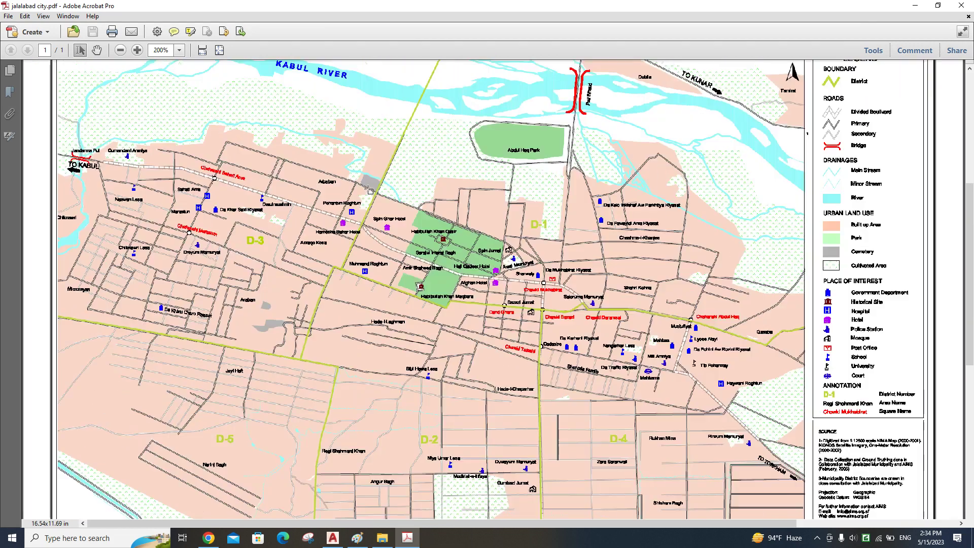
pyautogui.keyDown('ctrl'); pyautogui.scroll(3, 510, 312); pyautogui.keyUp('ctrl')
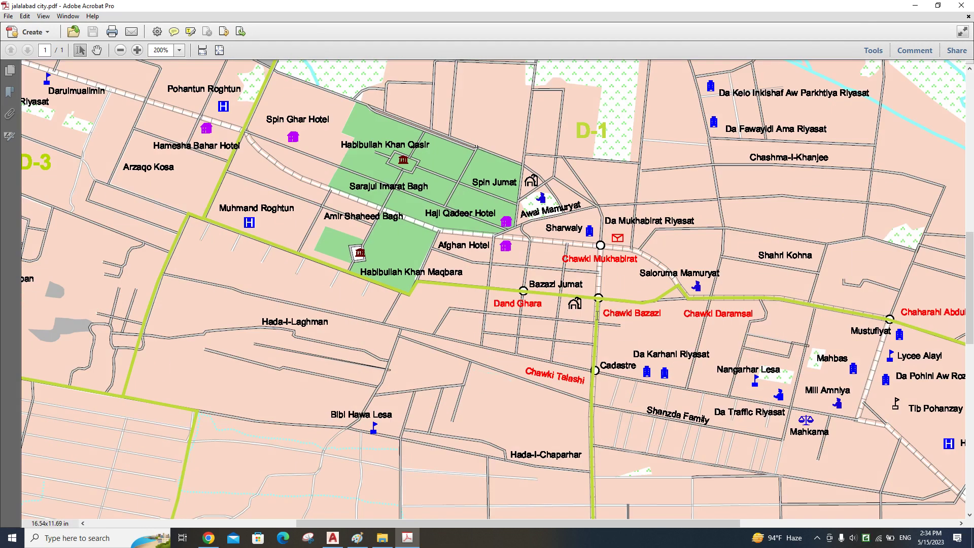
pyautogui.keyDown('ctrl'); pyautogui.scroll(1, 576, 299); pyautogui.keyUp('ctrl')
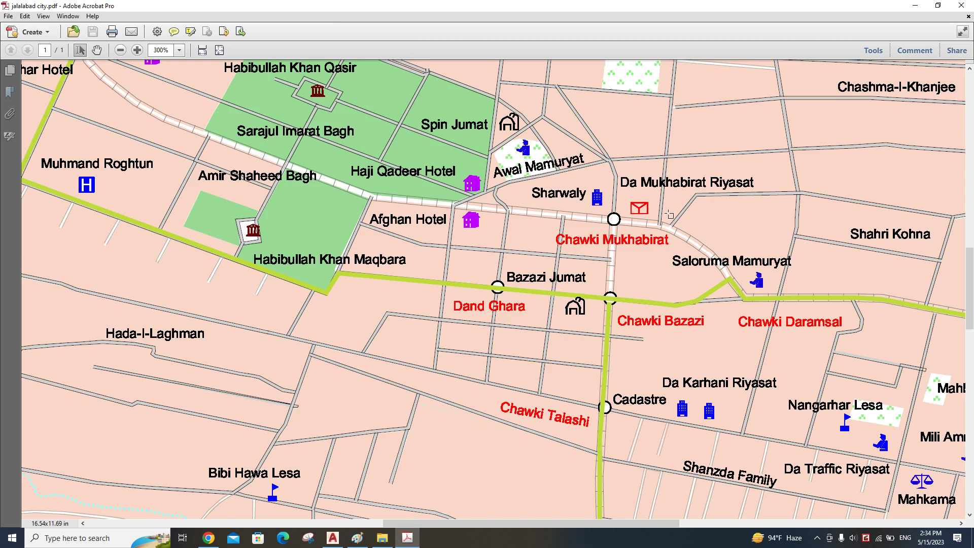
pyautogui.keyDown('ctrl'); pyautogui.scroll(2, 602, 188); pyautogui.keyUp('ctrl')
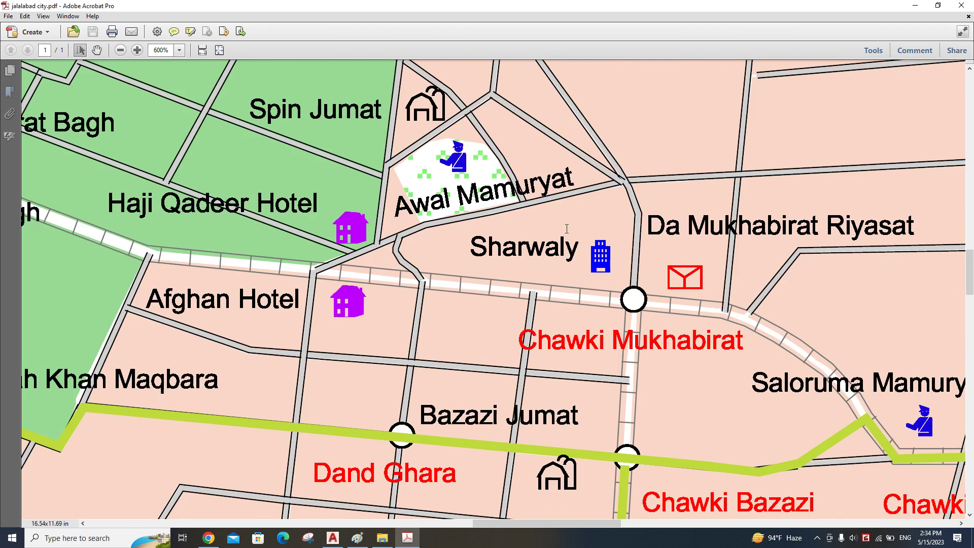
pyautogui.keyDown('ctrl'); pyautogui.scroll(-3, 566, 229); pyautogui.keyUp('ctrl')
pyautogui.keyDown('ctrl'); pyautogui.scroll(3, 712, 376); pyautogui.keyUp('ctrl')
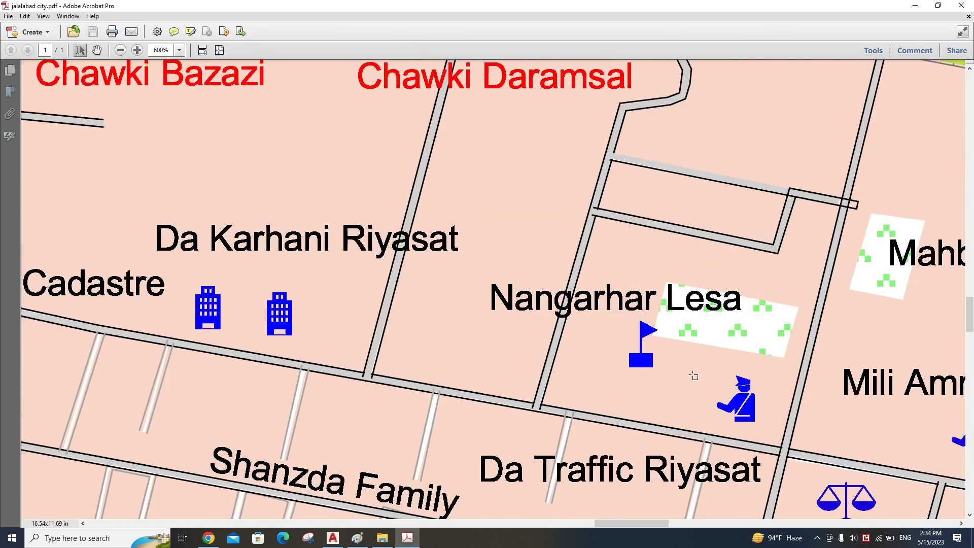
pyautogui.keyDown('ctrl'); pyautogui.scroll(2, 629, 345); pyautogui.keyUp('ctrl')
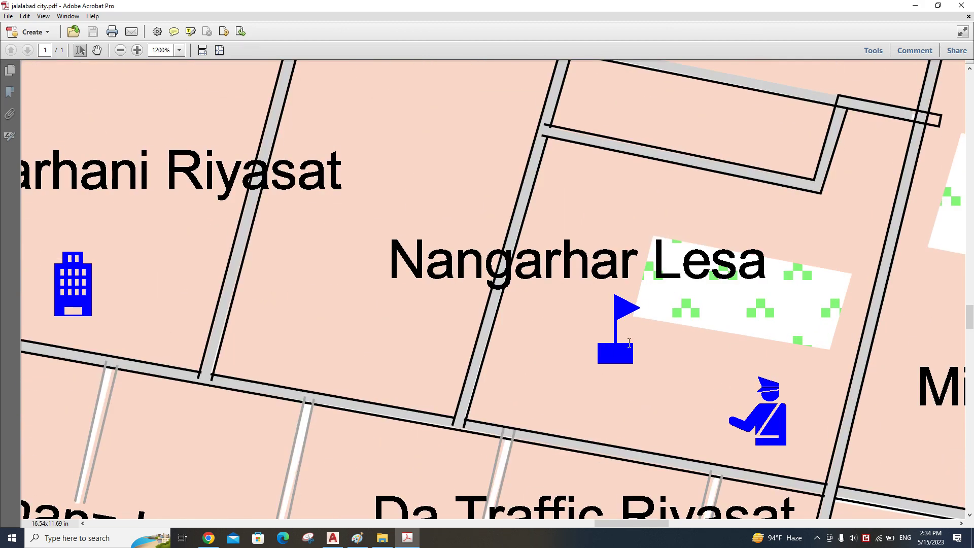
pyautogui.keyDown('ctrl'); pyautogui.scroll(3, 619, 318); pyautogui.keyUp('ctrl')
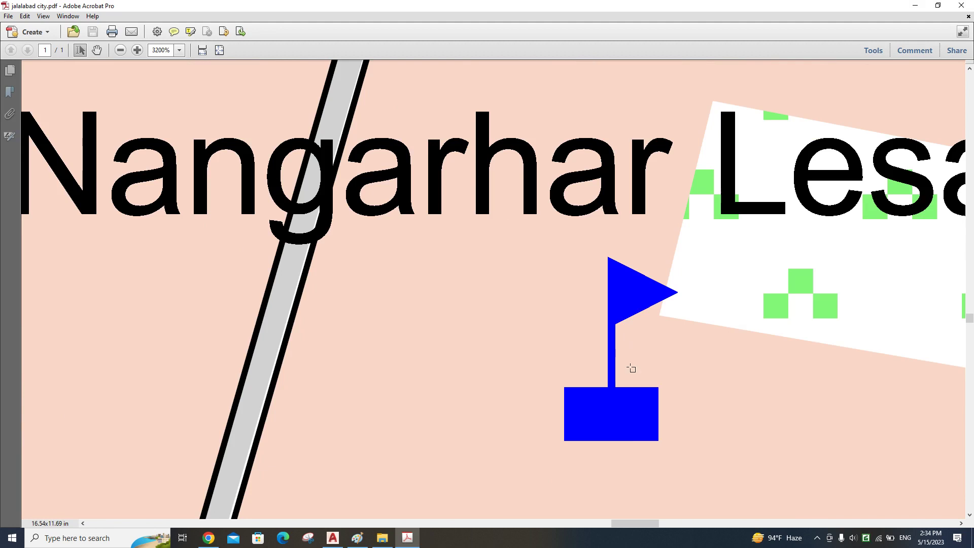
pyautogui.keyDown('ctrl'); pyautogui.scroll(-1, 631, 368); pyautogui.keyUp('ctrl')
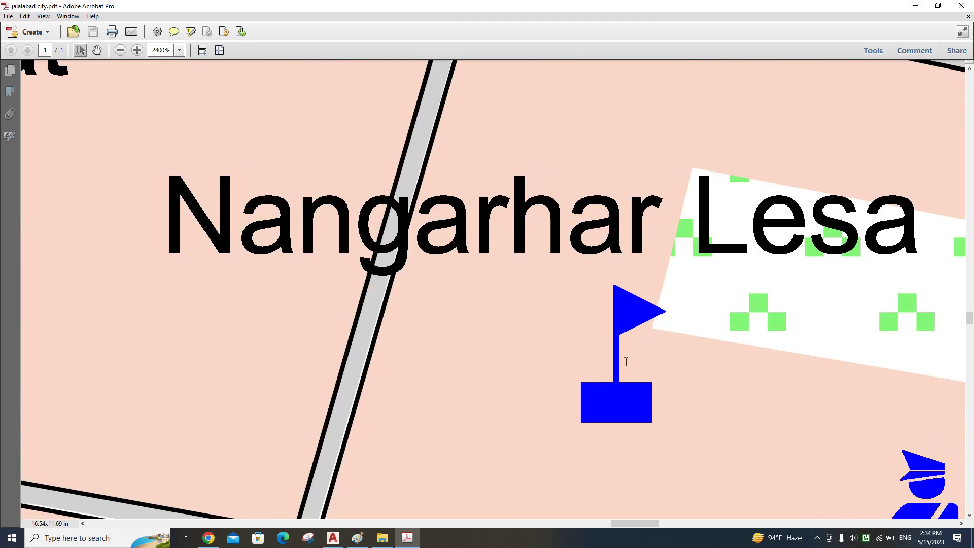
pyautogui.keyDown('ctrl'); pyautogui.scroll(-3, 626, 361); pyautogui.keyUp('ctrl')
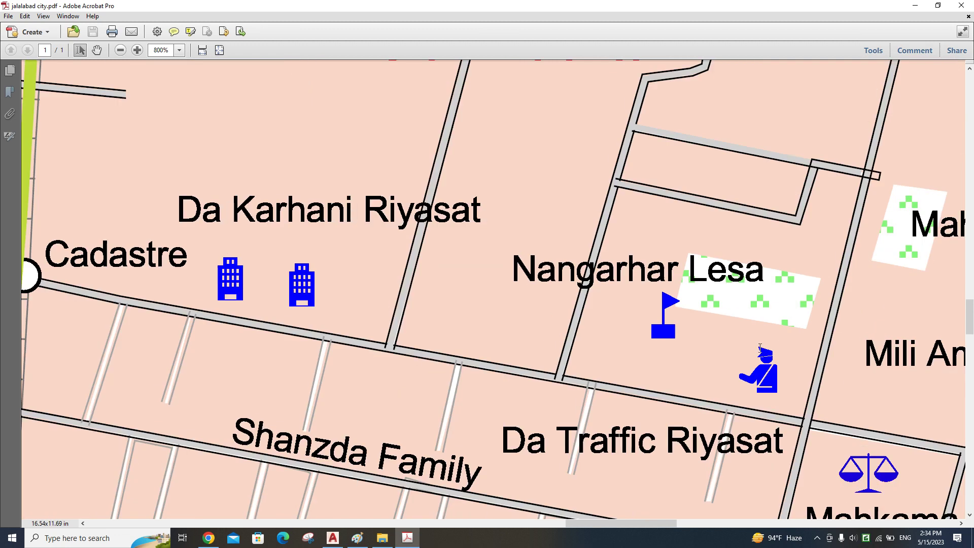
pyautogui.keyDown('ctrl'); pyautogui.scroll(3, 759, 346); pyautogui.keyUp('ctrl')
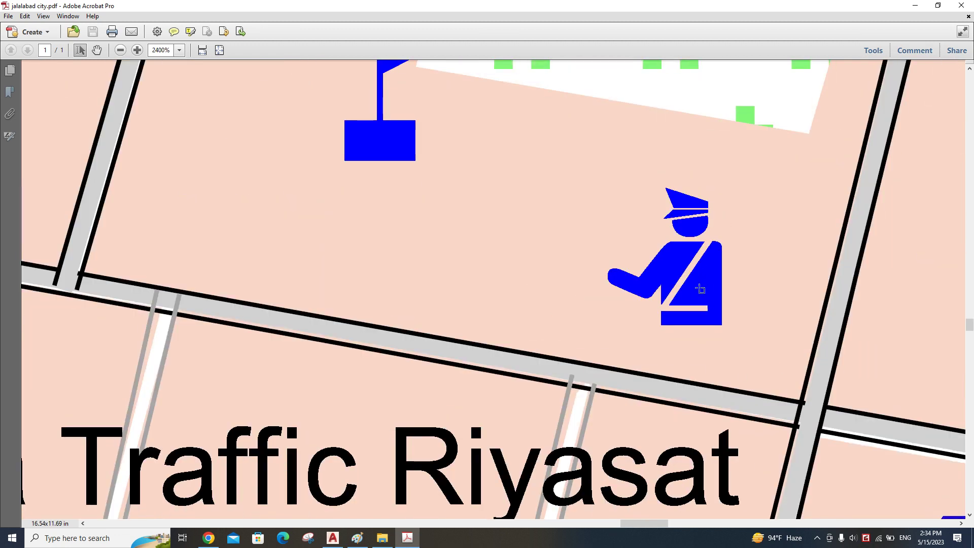
pyautogui.keyDown('ctrl'); pyautogui.scroll(-5, 700, 289); pyautogui.keyUp('ctrl')
pyautogui.keyDown('ctrl'); pyautogui.scroll(1, 933, 426); pyautogui.keyUp('ctrl')
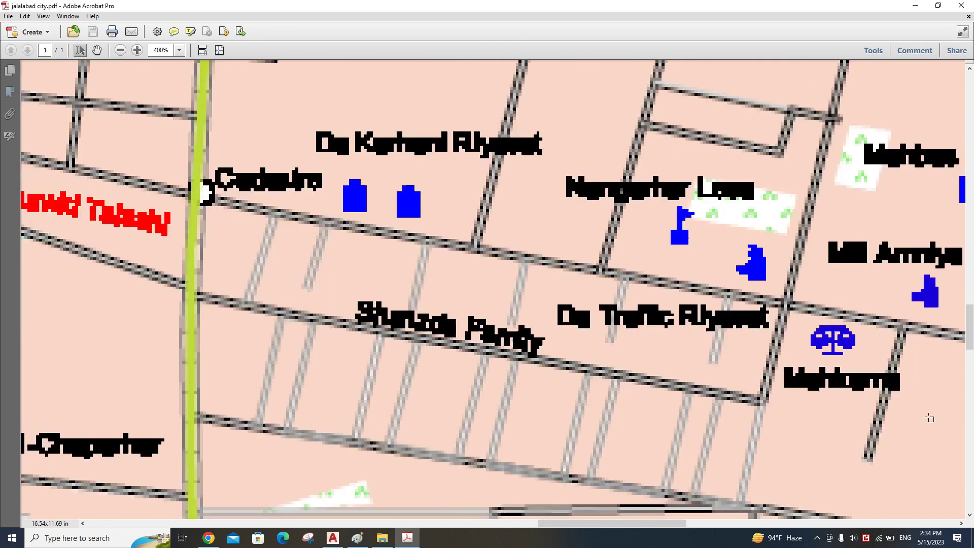
pyautogui.keyDown('ctrl'); pyautogui.scroll(1, 872, 345); pyautogui.keyUp('ctrl')
pyautogui.keyDown('ctrl'); pyautogui.scroll(-3, 847, 392); pyautogui.keyUp('ctrl')
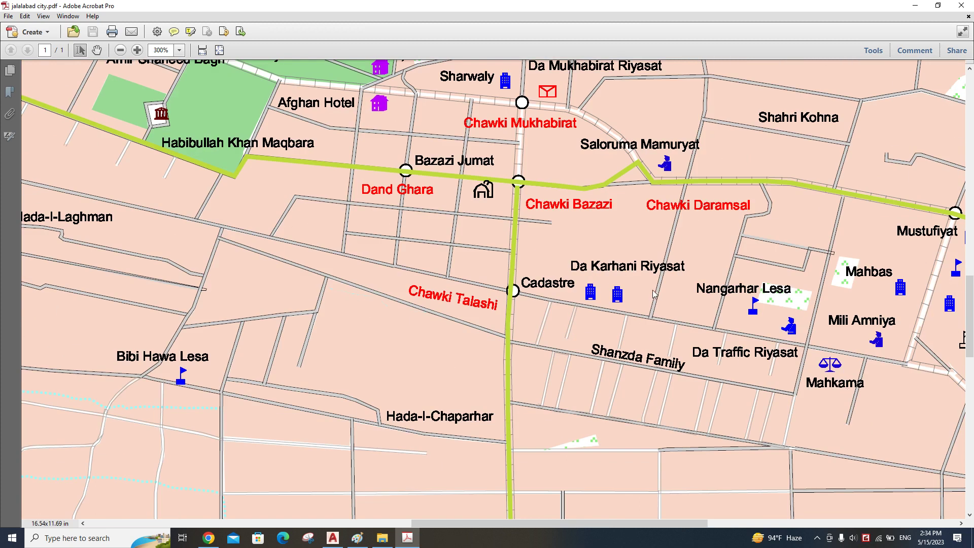
pyautogui.scroll(1, 594, 225)
pyautogui.keyDown('ctrl'); pyautogui.scroll(3, 536, 181); pyautogui.keyUp('ctrl')
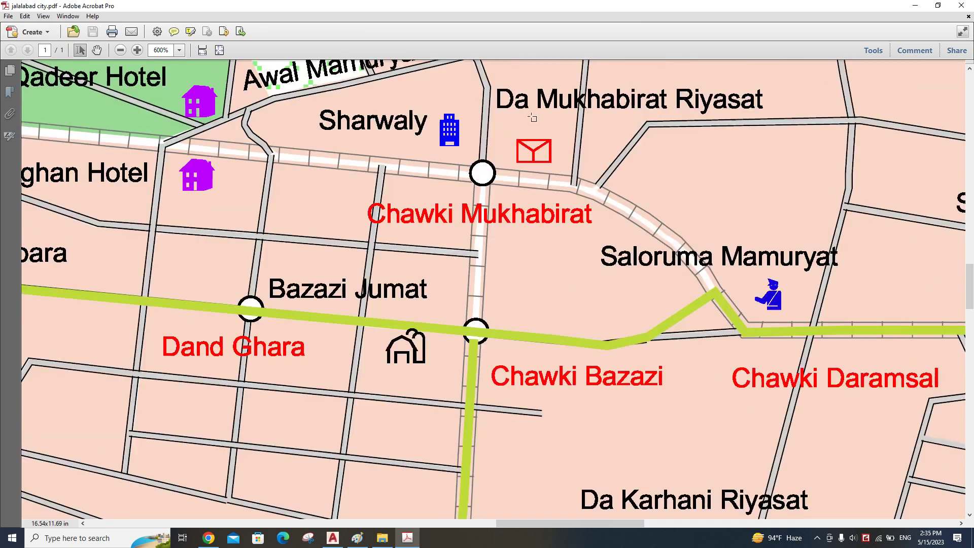
pyautogui.keyDown('ctrl'); pyautogui.scroll(2, 536, 181); pyautogui.keyUp('ctrl')
pyautogui.keyDown('ctrl'); pyautogui.scroll(-2, 523, 208); pyautogui.keyUp('ctrl')
pyautogui.keyDown('ctrl'); pyautogui.scroll(-3, 526, 167); pyautogui.keyUp('ctrl')
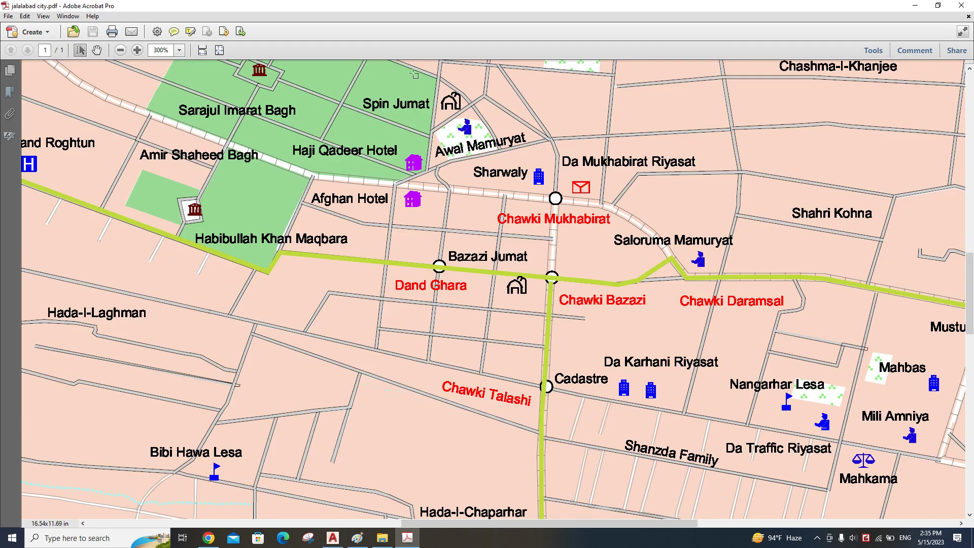
pyautogui.keyDown('ctrl'); pyautogui.scroll(2, 415, 74); pyautogui.keyUp('ctrl')
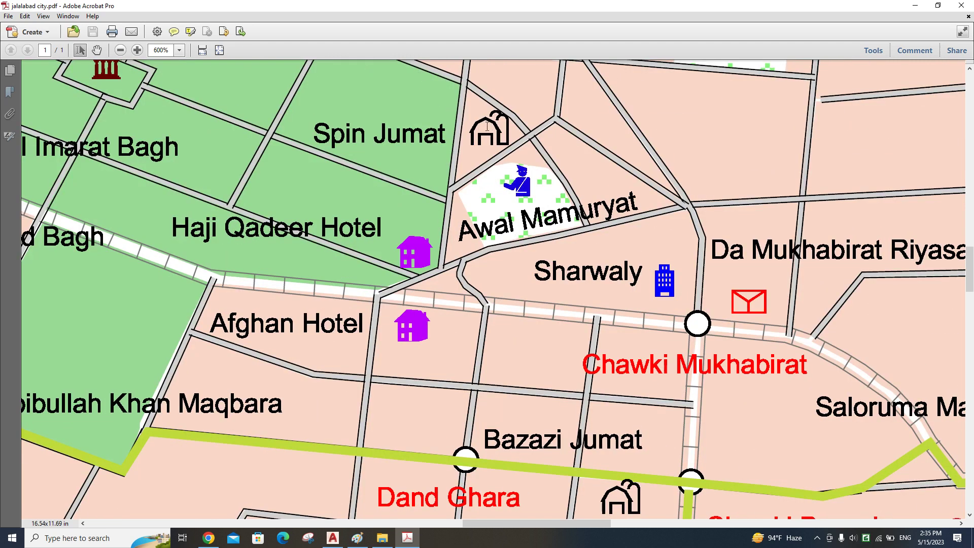
pyautogui.keyDown('ctrl'); pyautogui.scroll(3, 487, 125); pyautogui.keyUp('ctrl')
pyautogui.keyDown('ctrl'); pyautogui.scroll(-4, 487, 128); pyautogui.keyUp('ctrl')
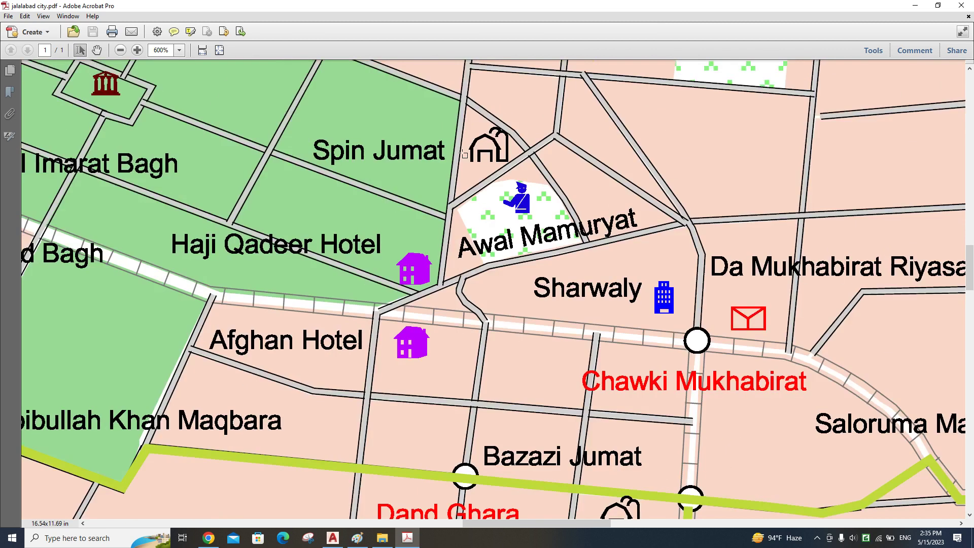
pyautogui.keyDown('ctrl'); pyautogui.scroll(-4, 488, 127); pyautogui.keyUp('ctrl')
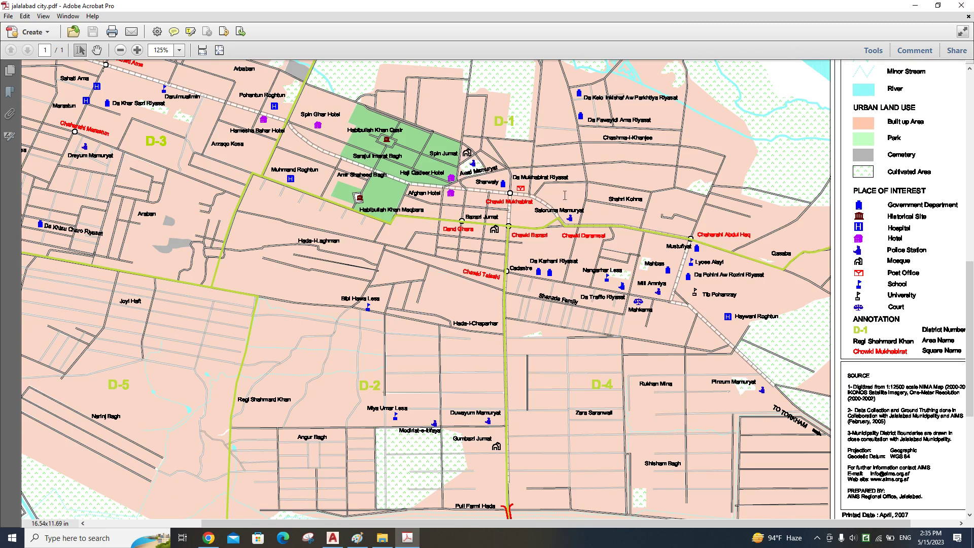
# - Briefly minimize the map, then restore it and zoom around further
pyautogui.click(915, 6)
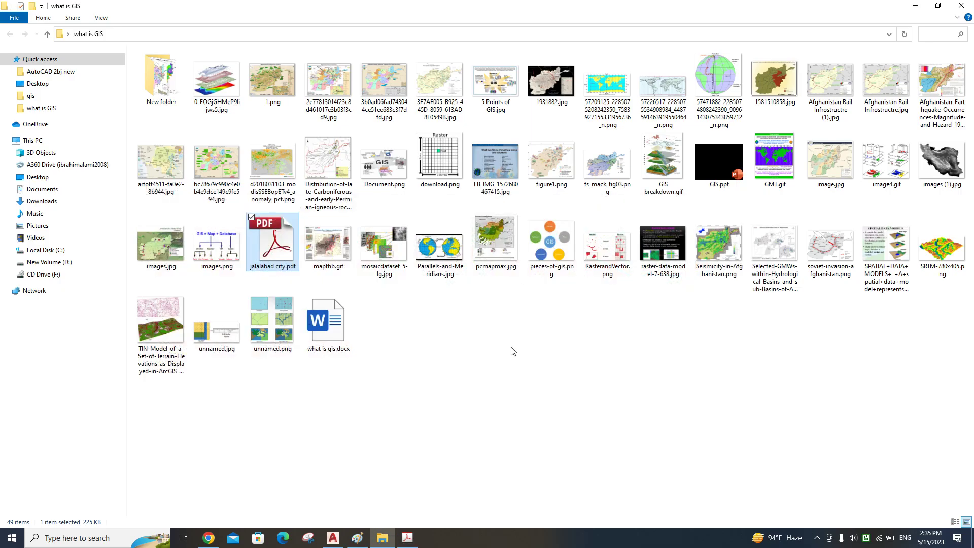
pyautogui.click(407, 537)
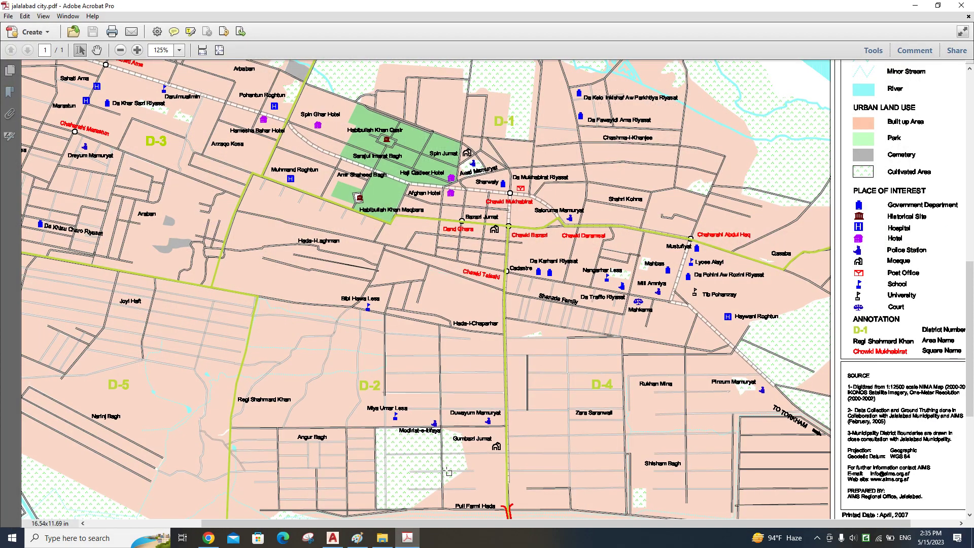
pyautogui.keyDown('ctrl'); pyautogui.scroll(2, 416, 477); pyautogui.keyUp('ctrl')
pyautogui.keyDown('ctrl'); pyautogui.scroll(2, 415, 477); pyautogui.keyUp('ctrl')
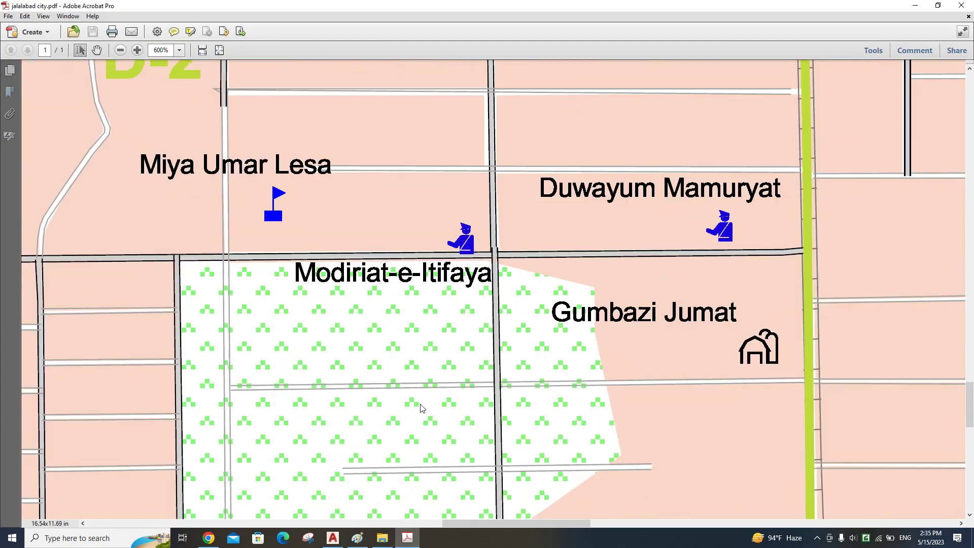
pyautogui.keyDown('ctrl'); pyautogui.scroll(-6, 415, 404); pyautogui.keyUp('ctrl')
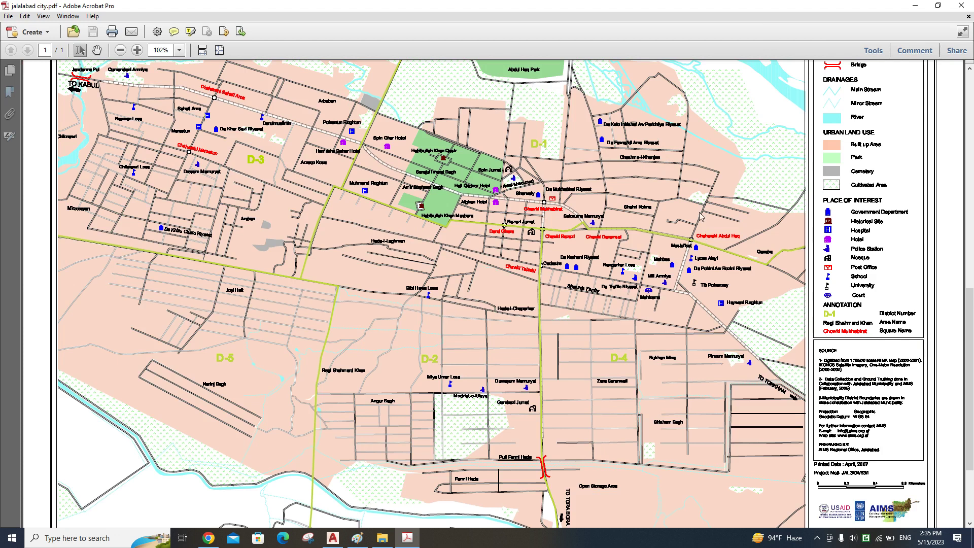
pyautogui.scroll(5, 700, 217)
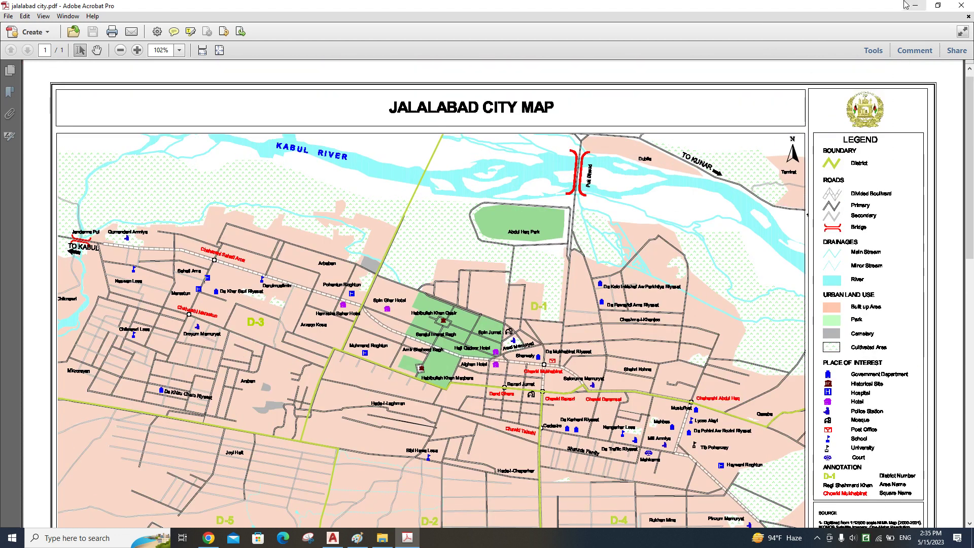
pyautogui.keyDown('ctrl'); pyautogui.scroll(3, 657, 157); pyautogui.keyUp('ctrl')
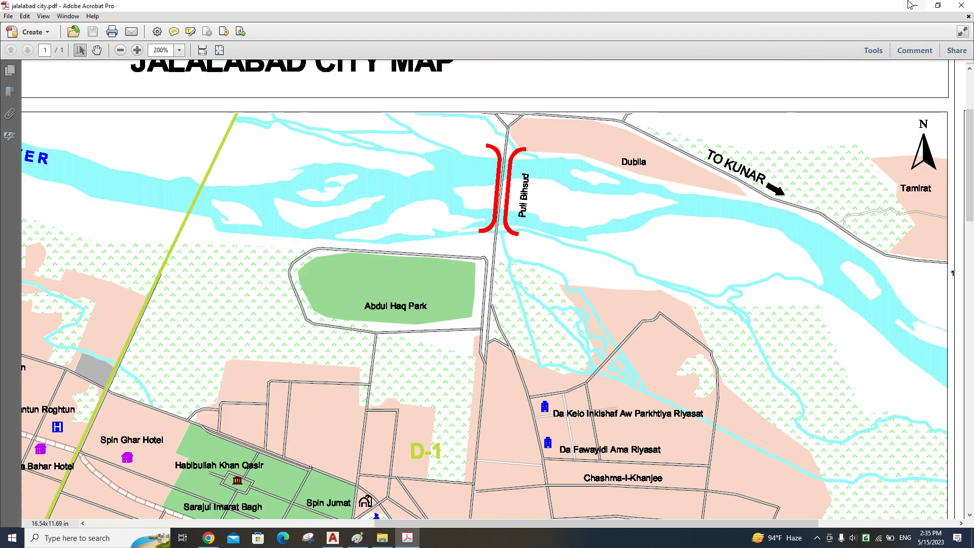
# - Minimize Acrobat and the GIS folder to return to the AutoCAD drawing
pyautogui.click(912, 5)
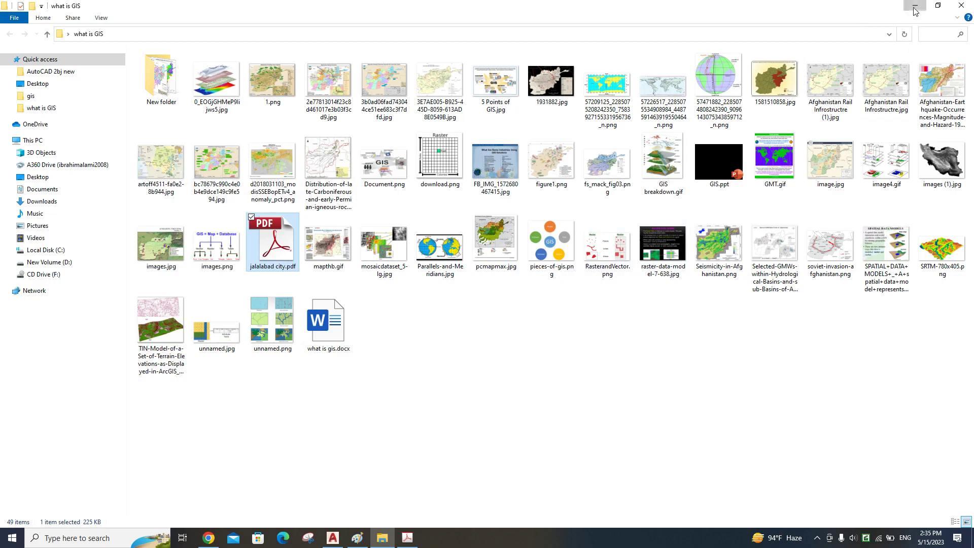
pyautogui.click(913, 6)
pyautogui.click(333, 537)
# - Sketch the wavy lower edge of the strip above the rooms with SKETCH
pyautogui.scroll(-3, 459, 304)
pyautogui.scroll(2, 436, 303)
pyautogui.write('k')
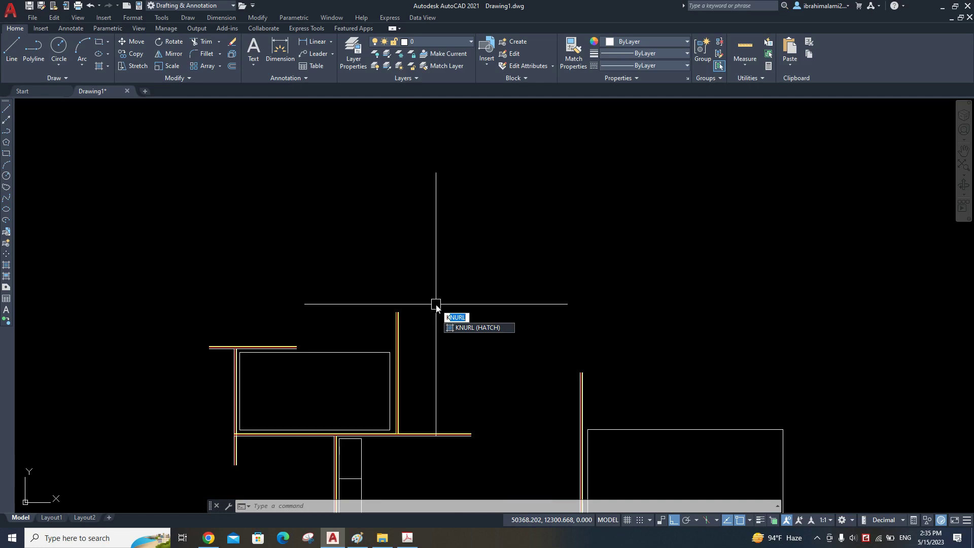
pyautogui.write('e')
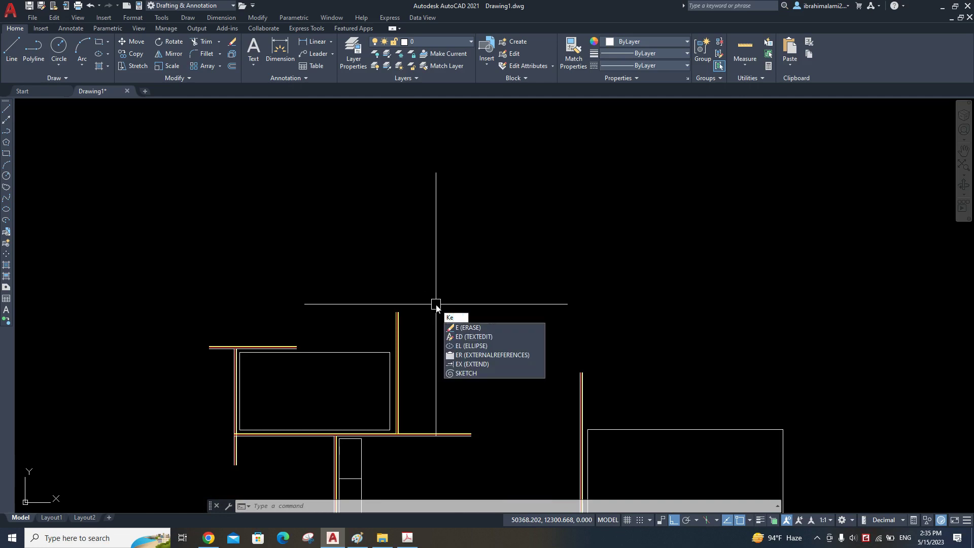
pyautogui.press('BackSpace')
pyautogui.press('BackSpace')
pyautogui.write('tch')
pyautogui.press('Return')
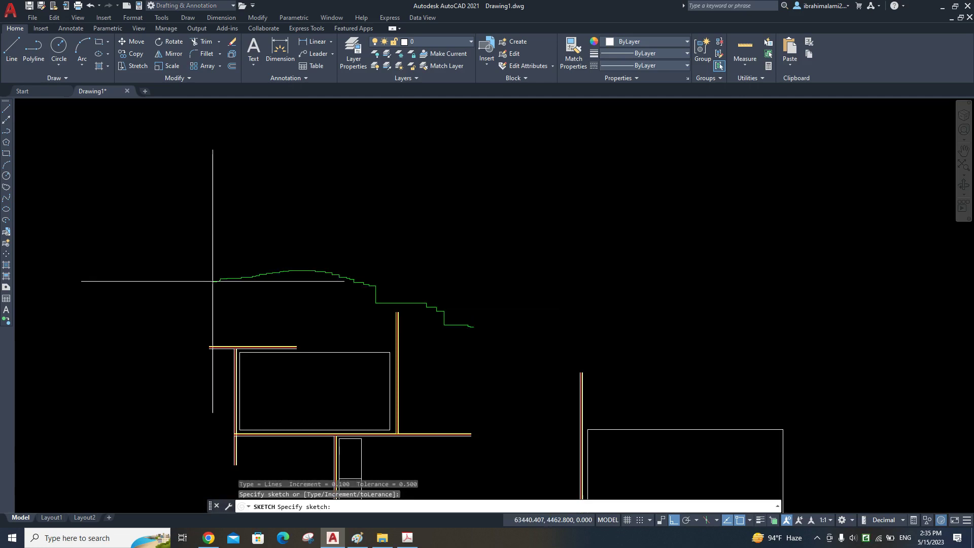
pyautogui.press('Escape')
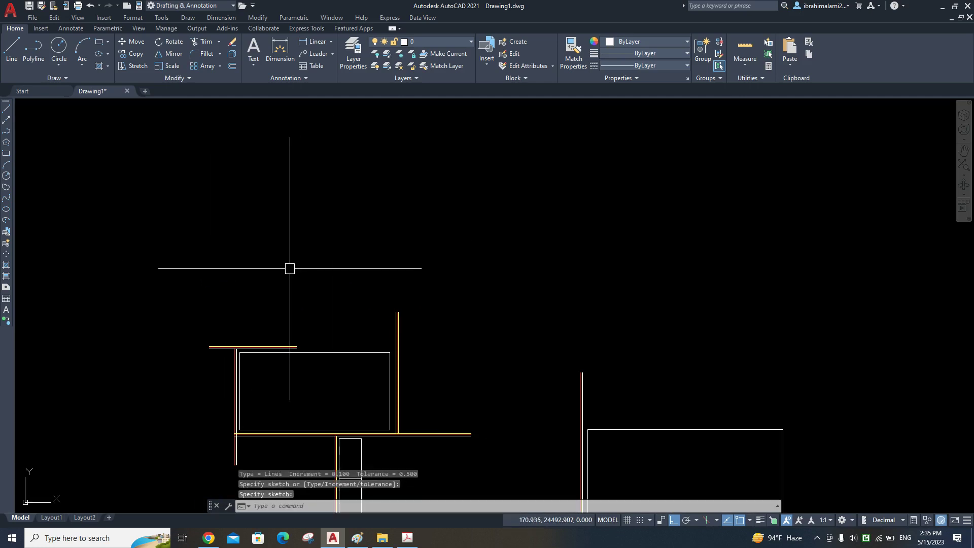
pyautogui.press('Return')
pyautogui.click(215, 272)
pyautogui.moveTo(575, 310); pyautogui.dragTo(433, 265, button='middle')
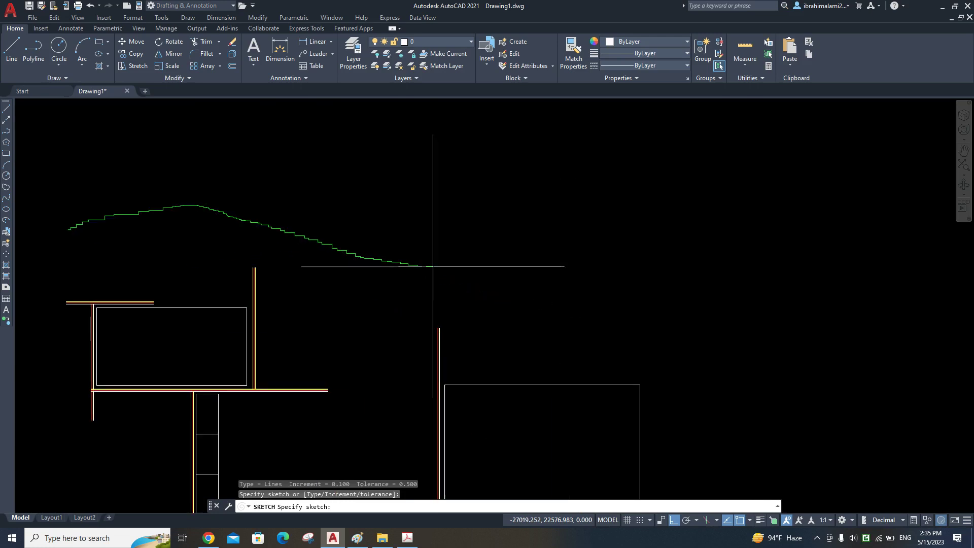
pyautogui.press('Return')
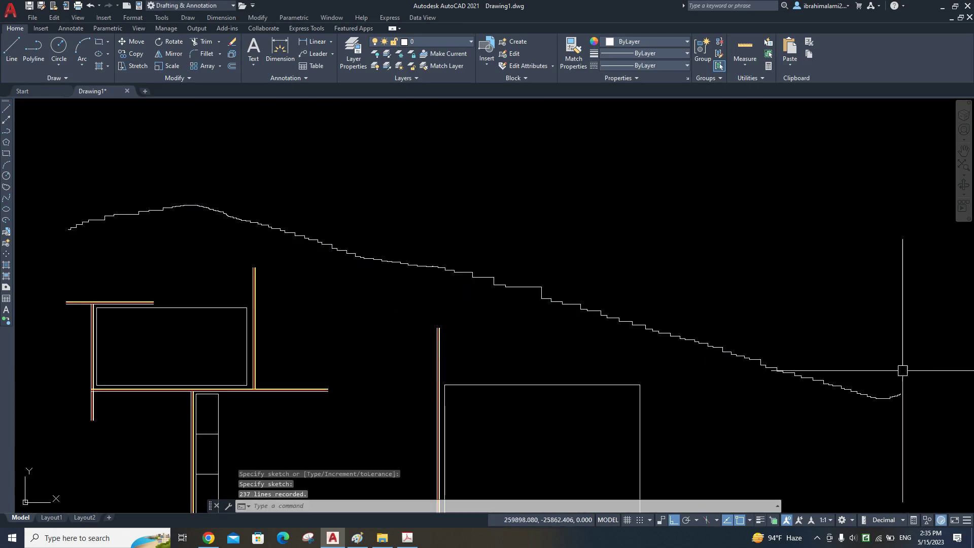
# - Sketch the strip's upper edge and a short line closing its left end
pyautogui.press('Return')
pyautogui.click(66, 226)
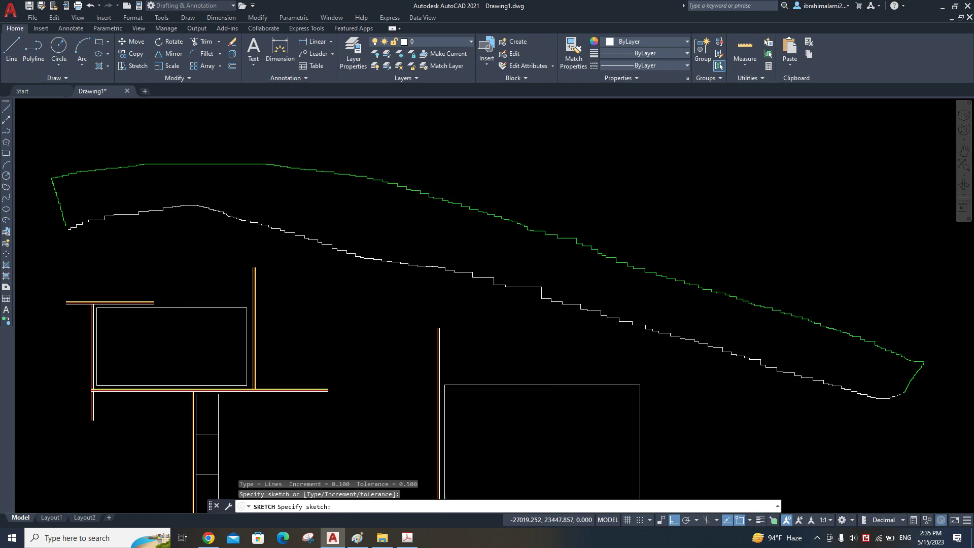
pyautogui.press('Return')
pyautogui.scroll(5, 89, 221)
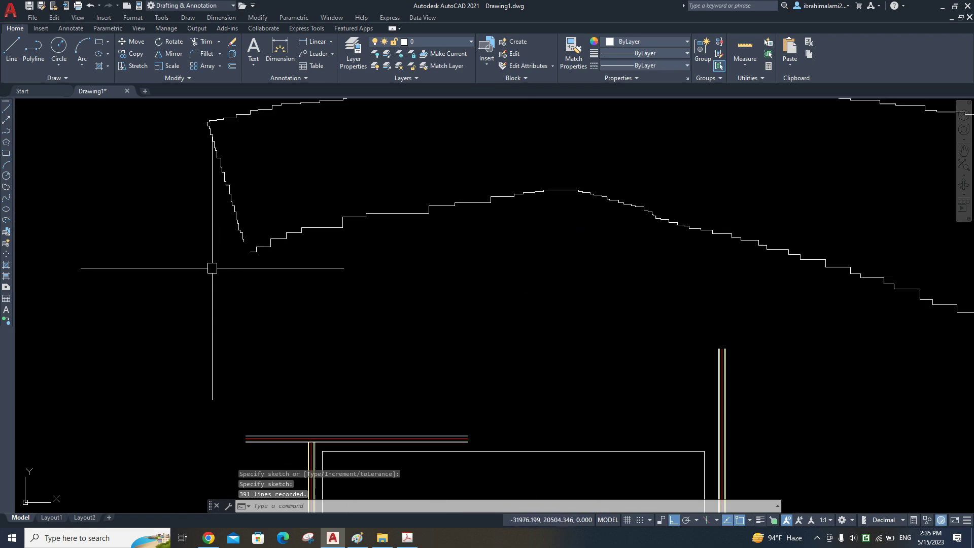
pyautogui.scroll(3, 213, 265)
pyautogui.press('Return')
pyautogui.click(258, 215)
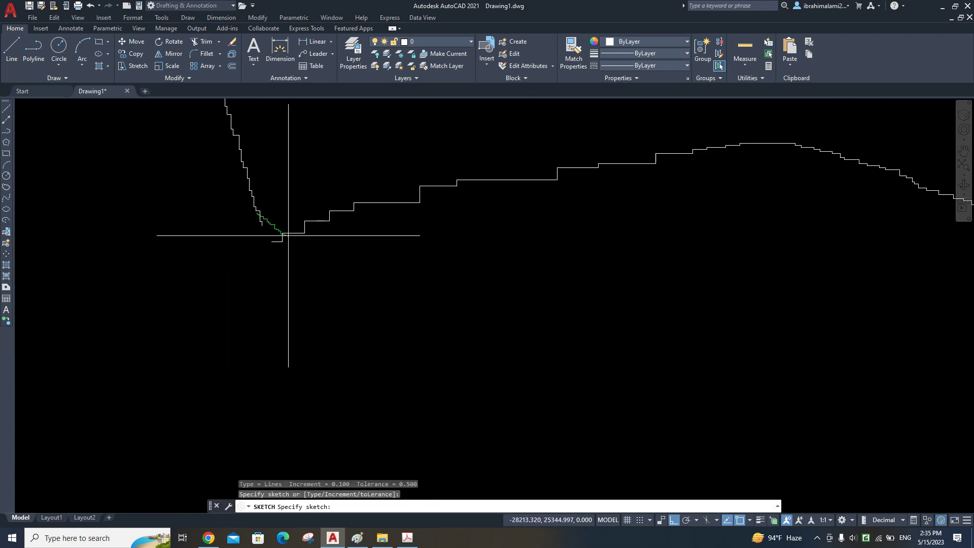
pyautogui.press('Return')
pyautogui.scroll(-3, 266, 260)
pyautogui.scroll(-2, 265, 259)
pyautogui.moveTo(519, 224); pyautogui.dragTo(556, 265, button='middle')
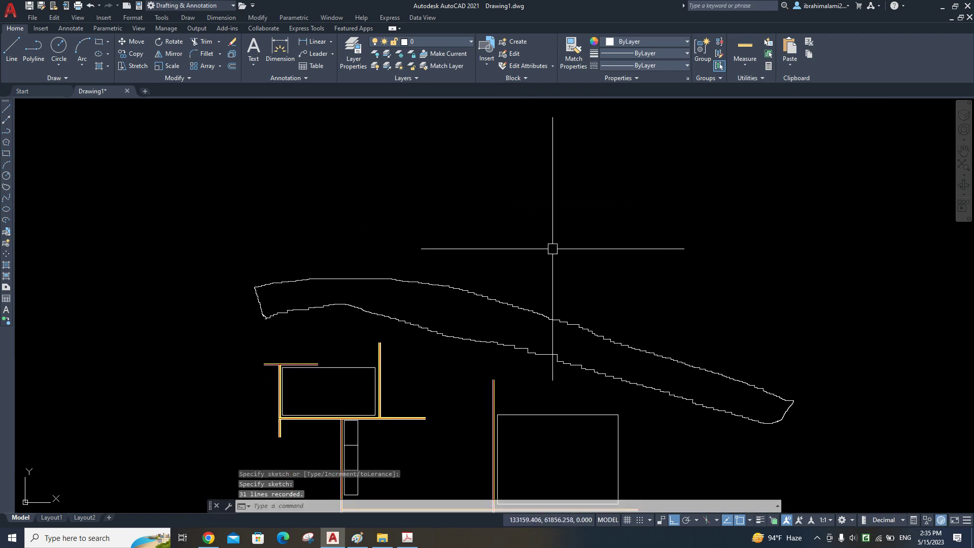
# - Discard a stray sketch stroke and start the HATCH command
pyautogui.press('Return')
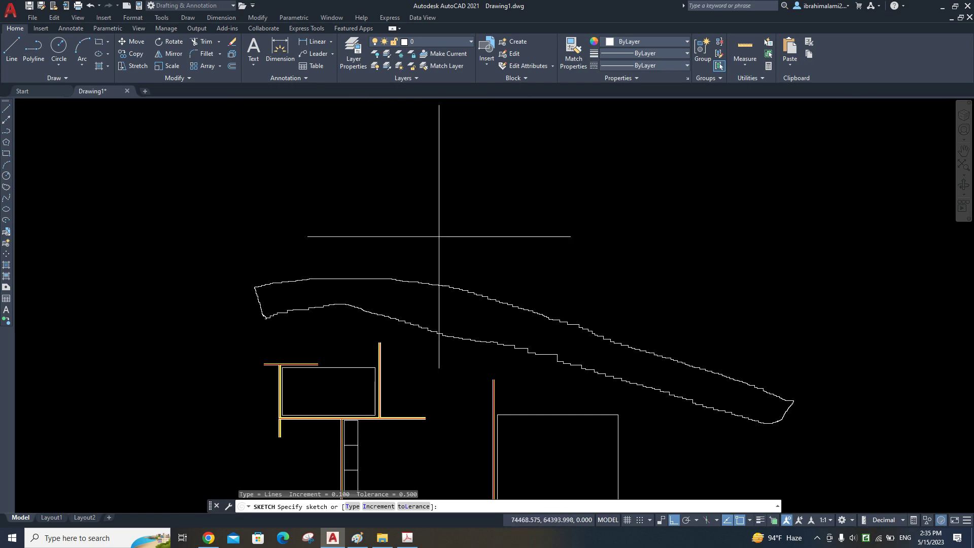
pyautogui.click(416, 220)
pyautogui.press('Escape')
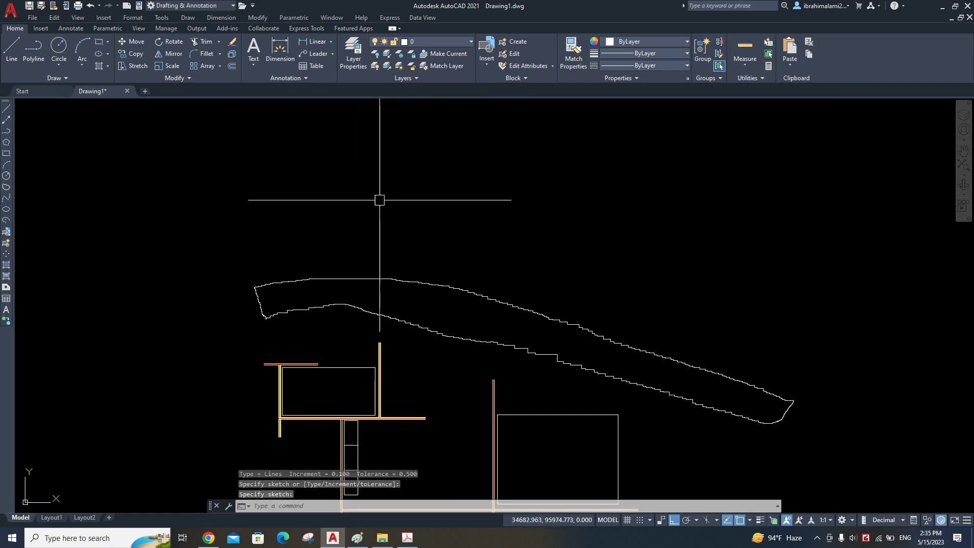
pyautogui.write('H')
pyautogui.press('Return')
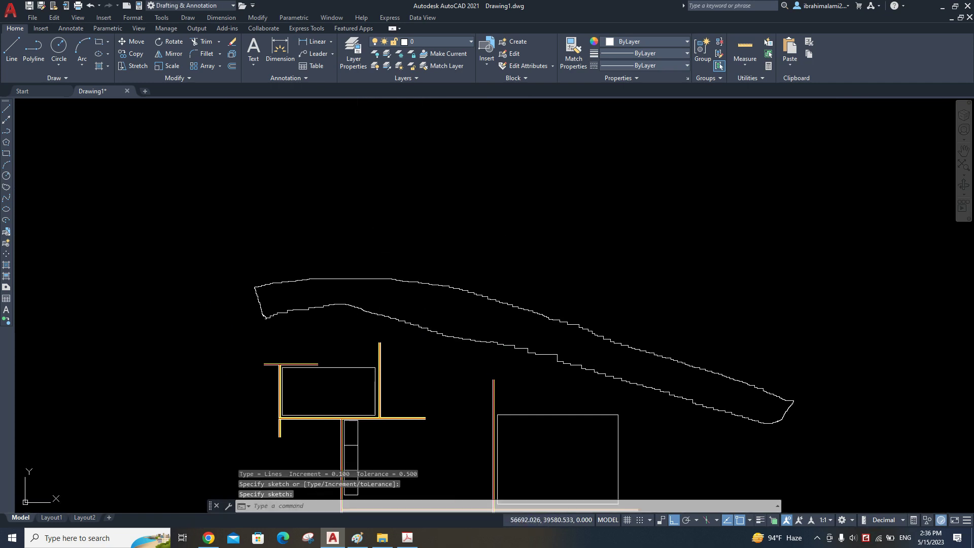
# - Set the hatch colour to cyan and pick inside the strip, then cancel the hatch
pyautogui.scroll(2, 471, 326)
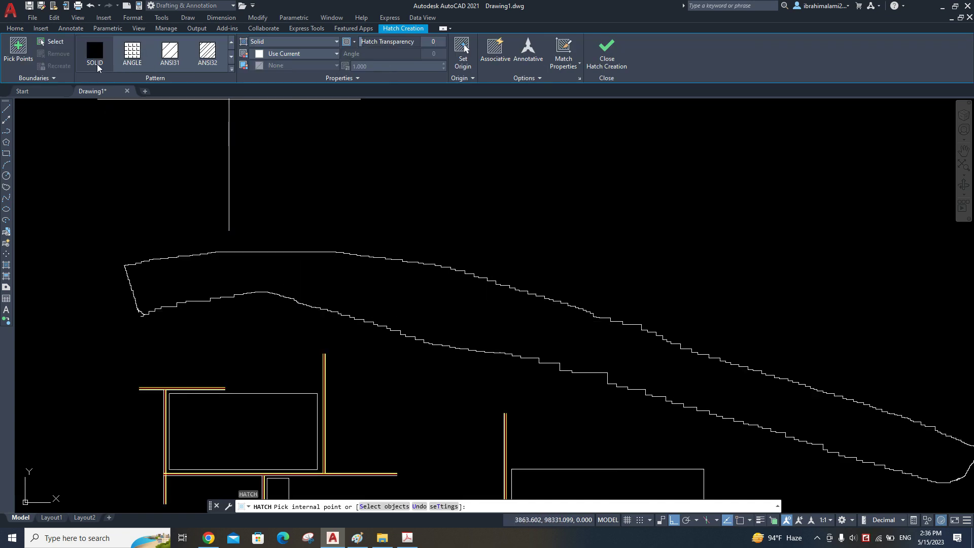
pyautogui.click(304, 56)
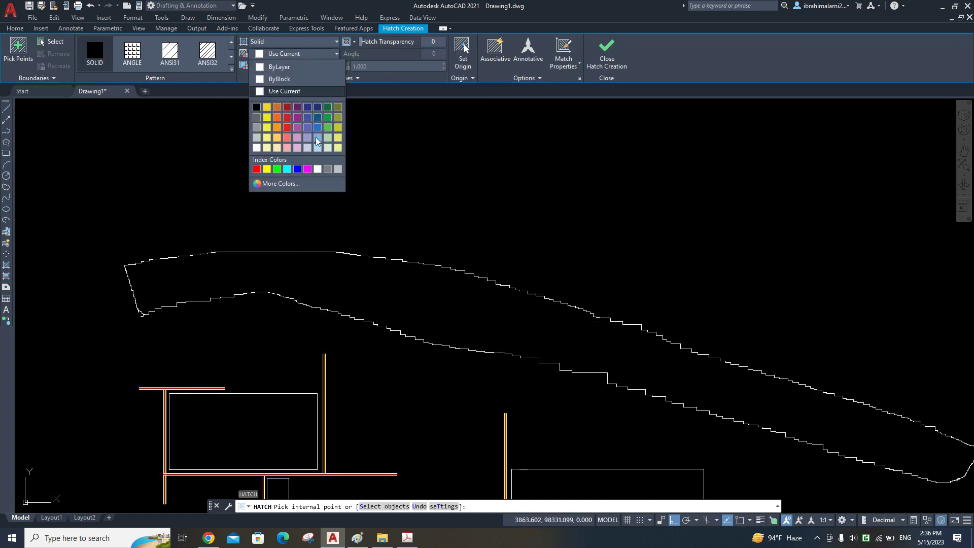
pyautogui.click(288, 169)
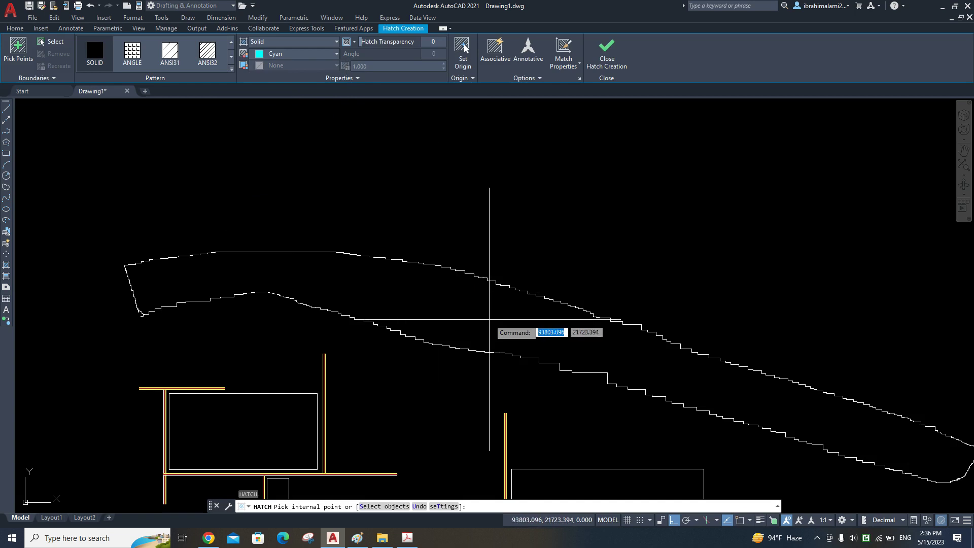
pyautogui.click(490, 320)
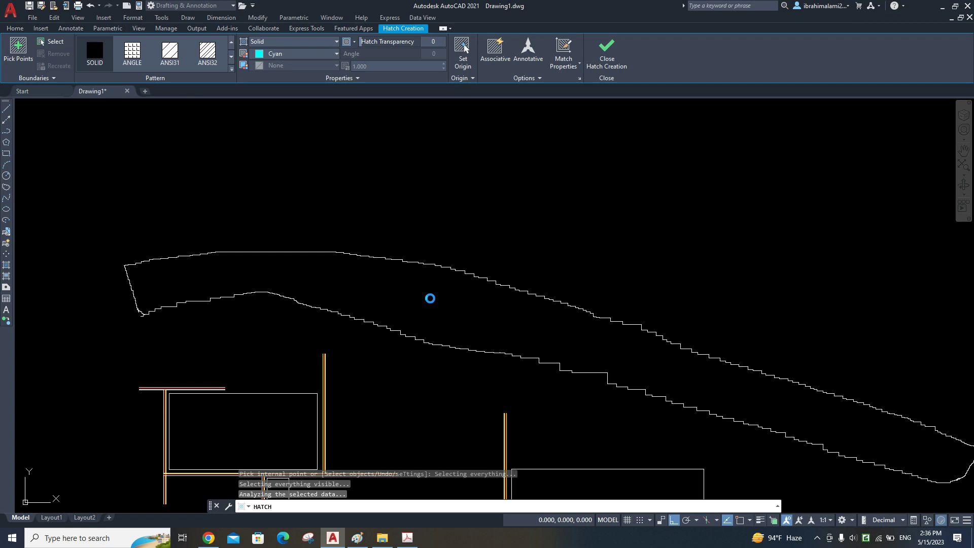
pyautogui.press('Escape')
pyautogui.press('Escape')
pyautogui.press('Escape')
# - Pan to the square room and restart HATCH with the full pattern gallery expanded
pyautogui.moveTo(439, 294); pyautogui.dragTo(691, 207, button='middle')
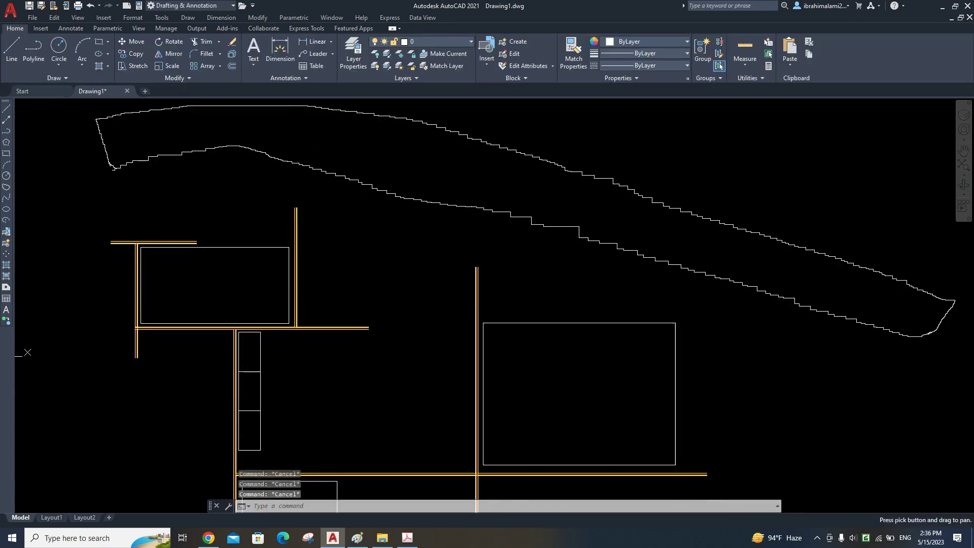
pyautogui.scroll(3, 461, 298)
pyautogui.scroll(3, 479, 354)
pyautogui.scroll(3, 517, 363)
pyautogui.scroll(-1, 458, 307)
pyautogui.scroll(-2, 458, 307)
pyautogui.scroll(-1, 455, 300)
pyautogui.write('H')
pyautogui.scroll(1, 487, 320)
pyautogui.press('Return')
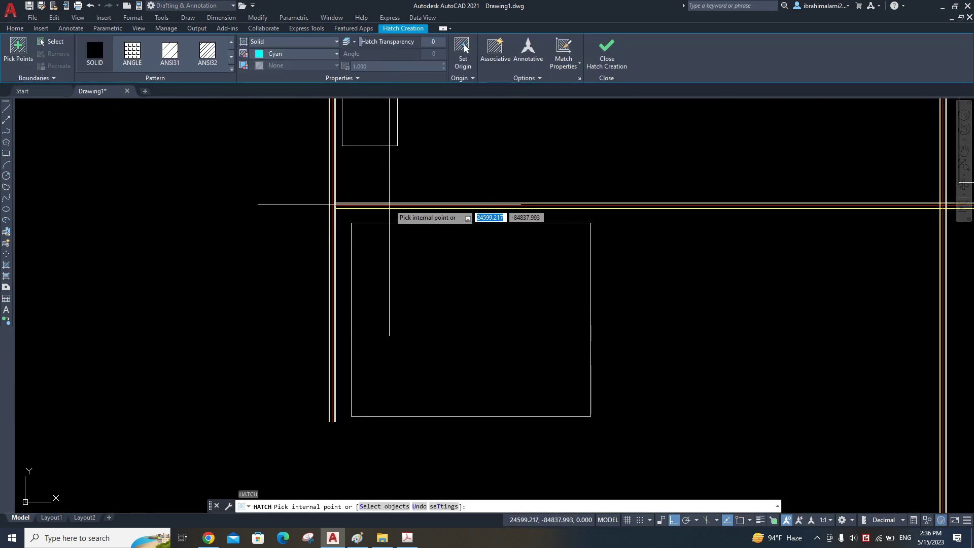
pyautogui.click(231, 69)
pyautogui.scroll(-1, 192, 134)
# - Fill the square room with a green CROSS hatch pattern
pyautogui.scroll(-2, 186, 117)
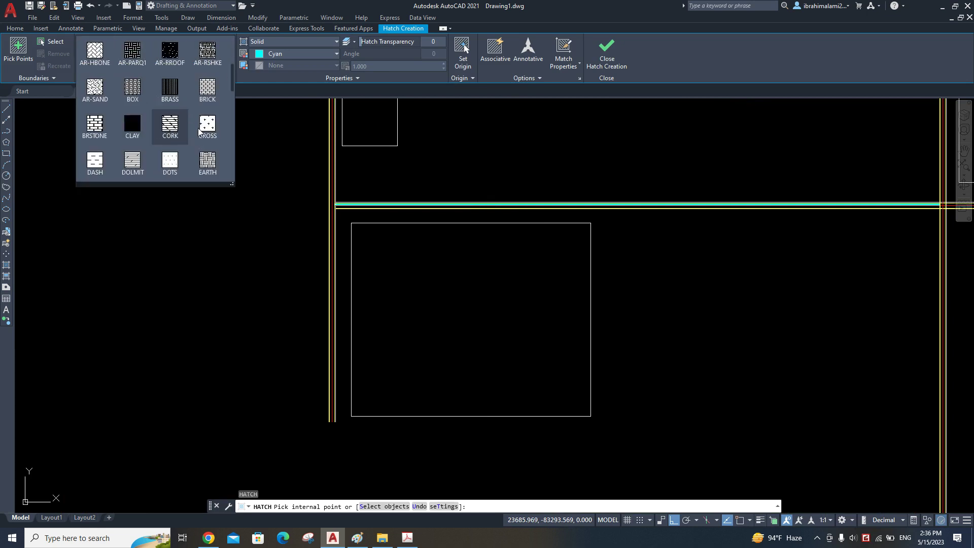
pyautogui.click(207, 125)
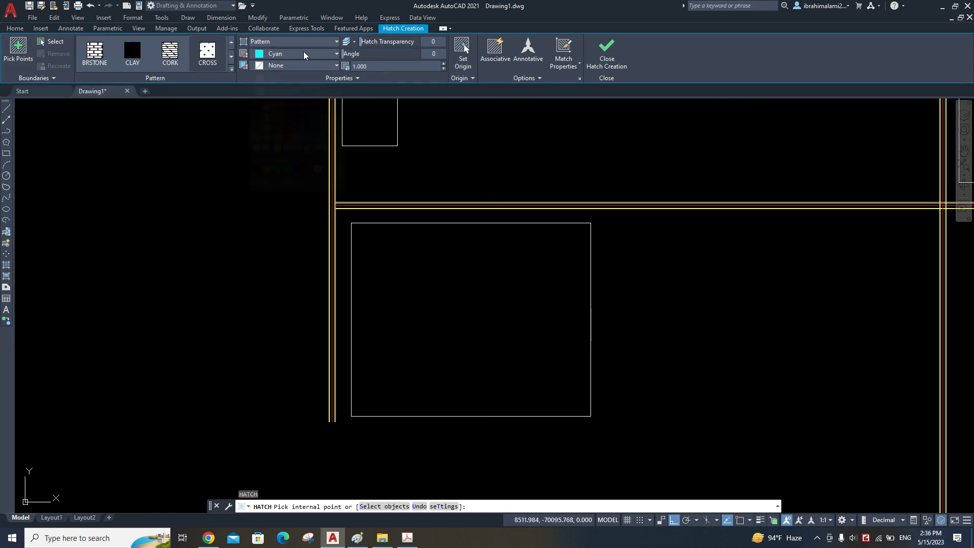
pyautogui.click(278, 168)
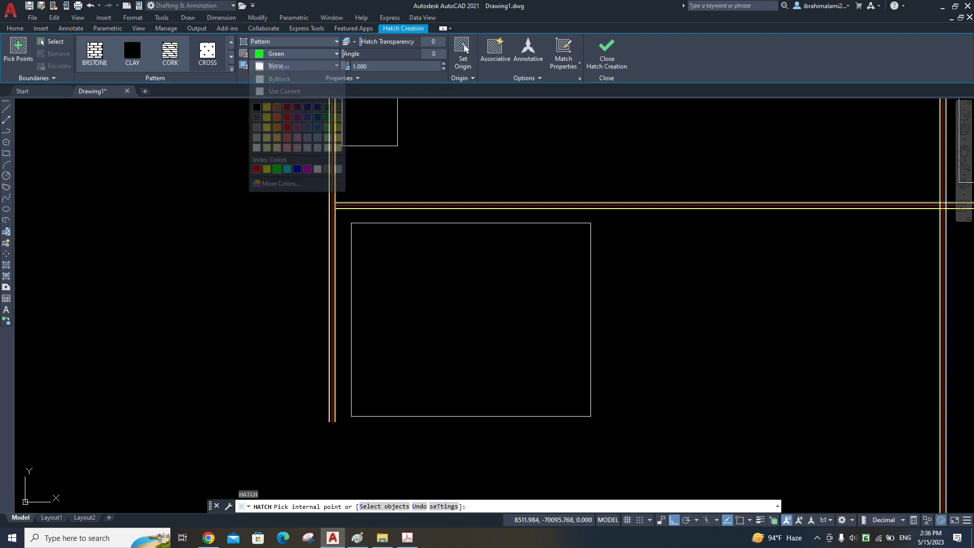
pyautogui.click(454, 320)
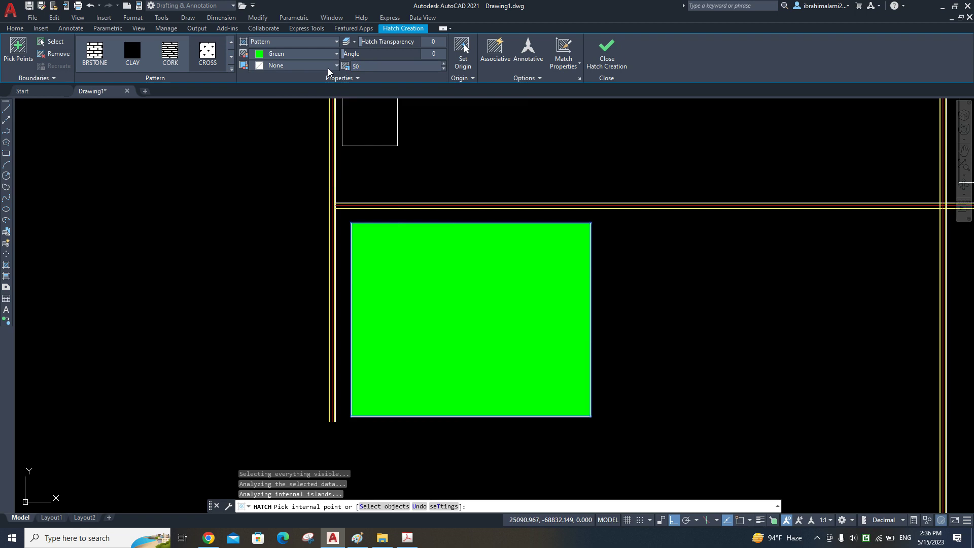
pyautogui.press('Return')
# - Rescale the green CROSS hatch, trying 1 and 50 before settling on 2000
pyautogui.click(497, 306)
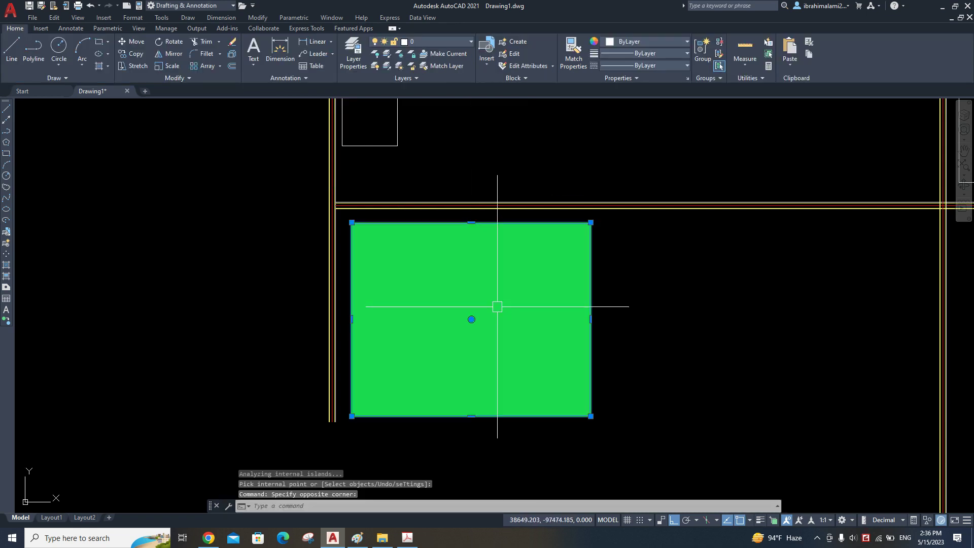
pyautogui.click(373, 66)
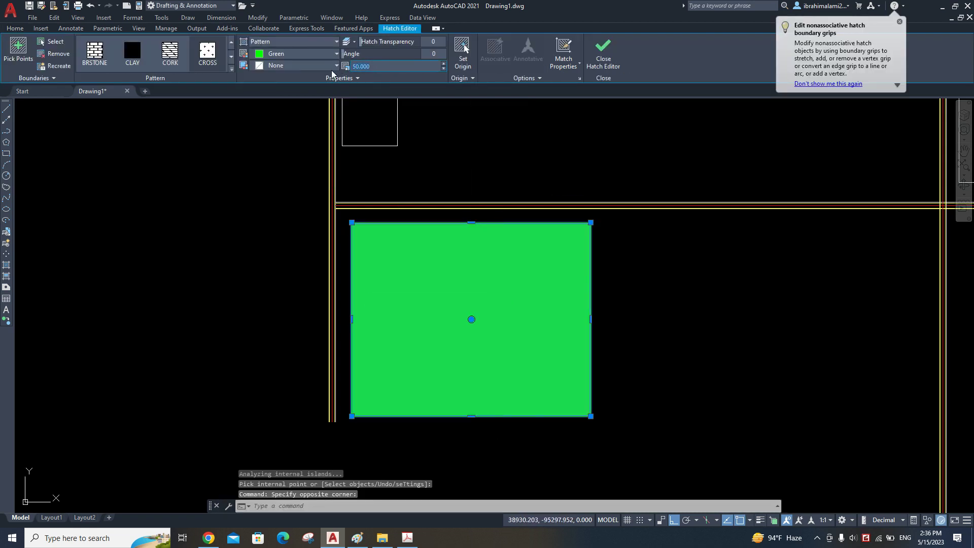
pyautogui.press('Return')
pyautogui.click(213, 57)
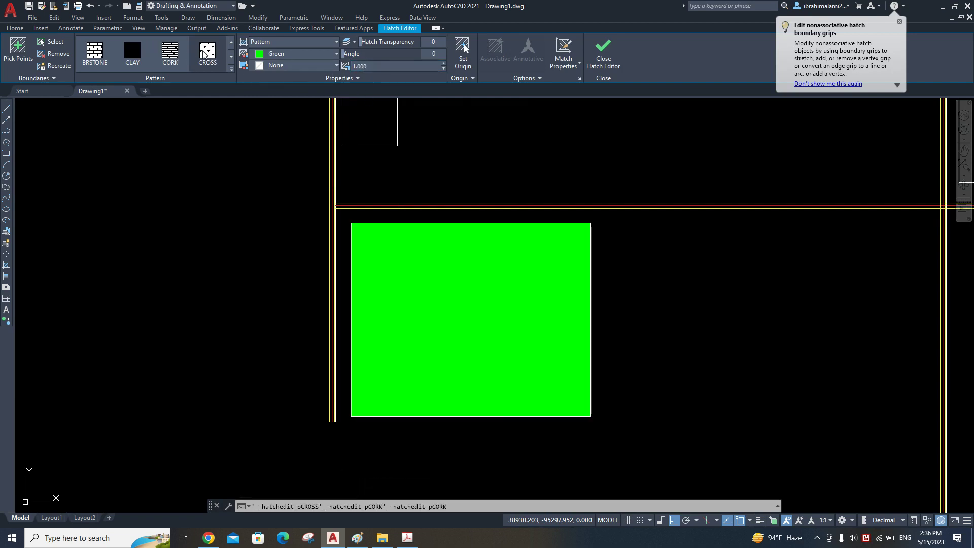
pyautogui.click(311, 68)
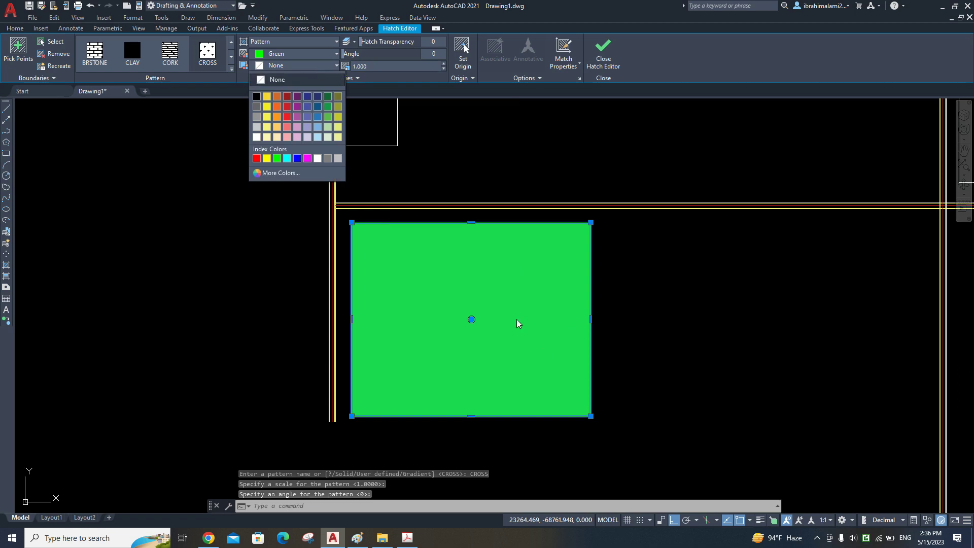
pyautogui.click(325, 67)
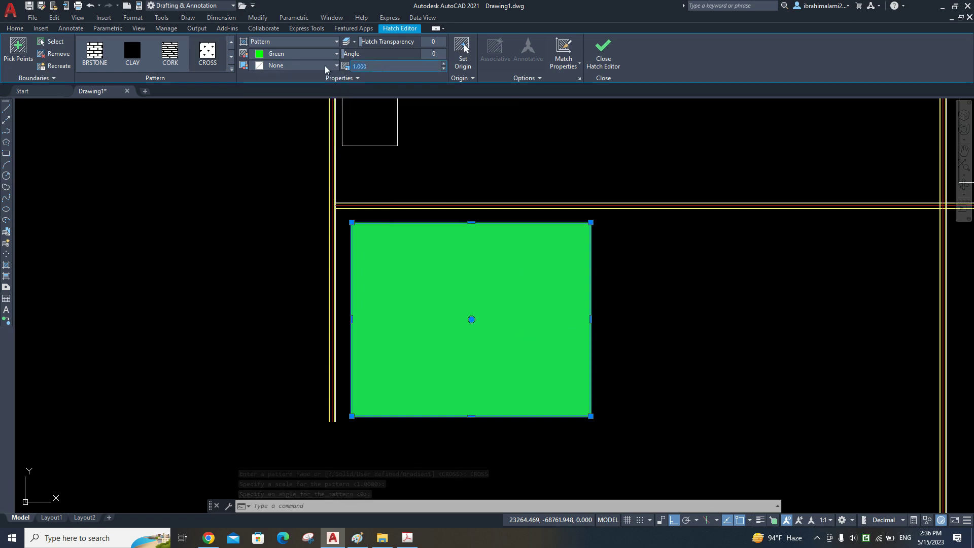
pyautogui.click(395, 66)
pyautogui.write('50')
pyautogui.press('Return')
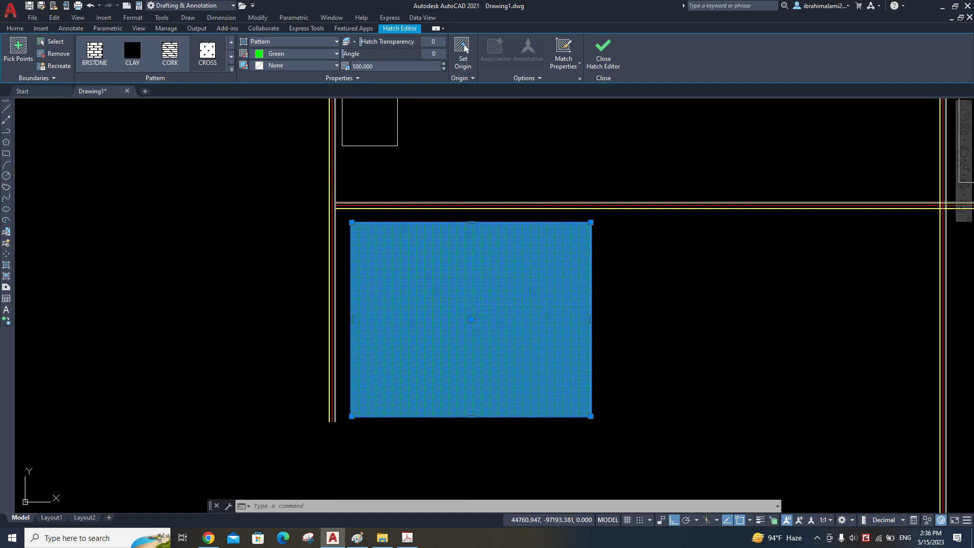
pyautogui.press('Escape')
pyautogui.scroll(2, 510, 298)
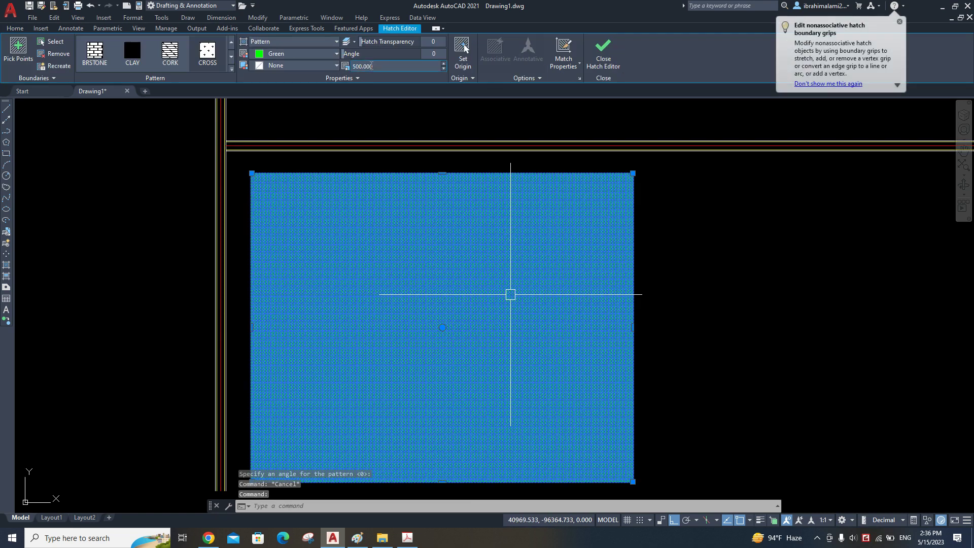
pyautogui.moveTo(374, 67); pyautogui.dragTo(331, 70)
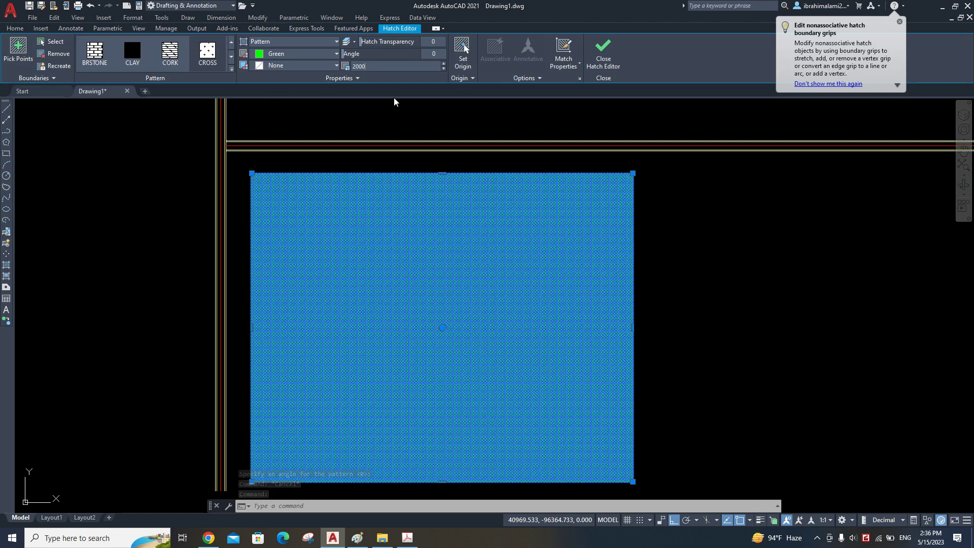
pyautogui.press('Return')
pyautogui.press('Escape')
# - Pan the view onto the column rectangle near the walls
pyautogui.scroll(3, 526, 313)
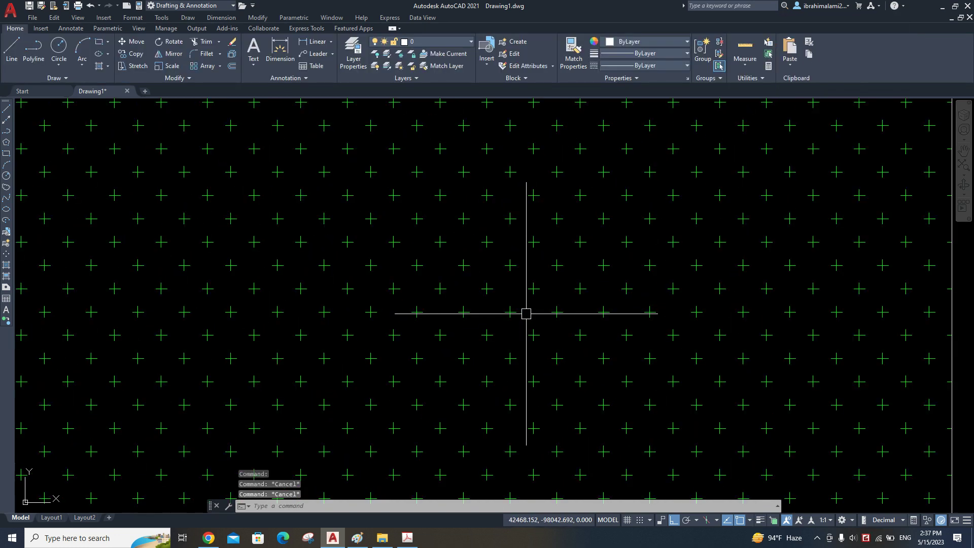
pyautogui.scroll(-3, 528, 316)
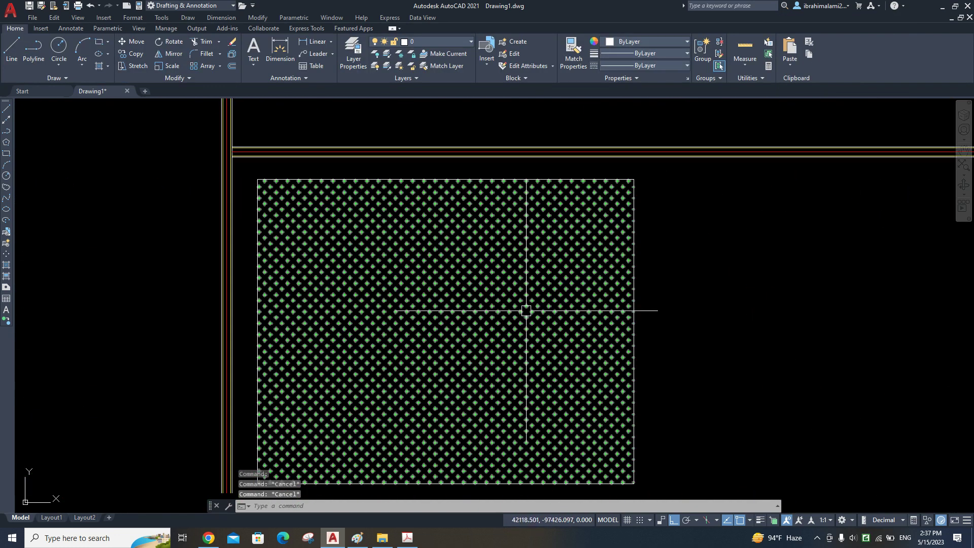
pyautogui.scroll(-5, 527, 350)
pyautogui.moveTo(530, 278); pyautogui.dragTo(606, 348, button='middle')
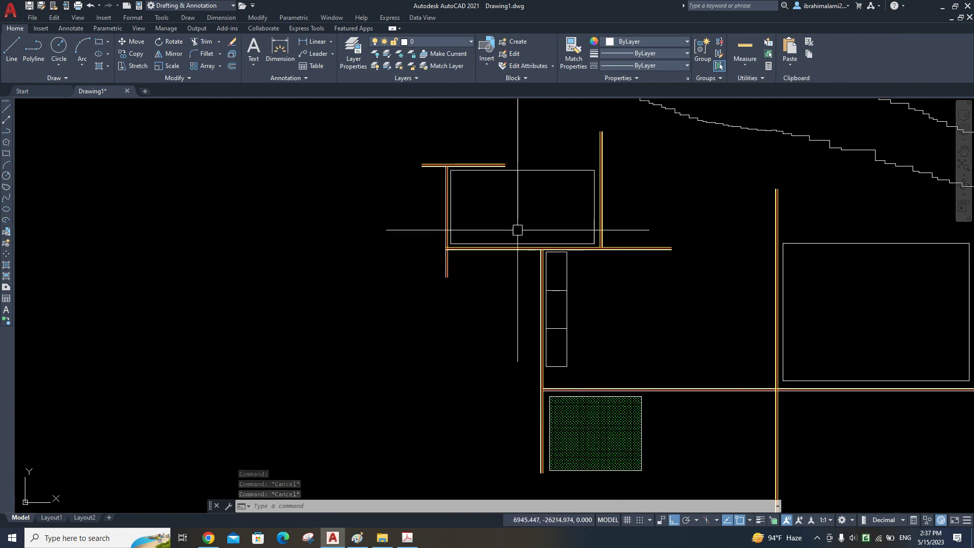
pyautogui.scroll(4, 545, 339)
pyautogui.scroll(4, 586, 406)
pyautogui.moveTo(585, 405); pyautogui.dragTo(563, 318, button='middle')
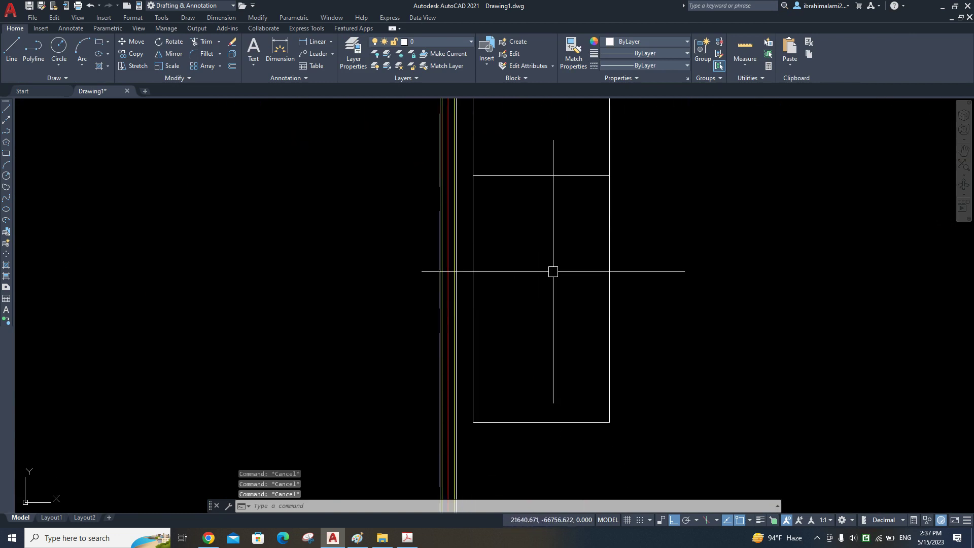
# - Hatch the lower column rectangle with ANSI32 at scale 3000 in yellow 248,215,49
pyautogui.write('h')
pyautogui.press('Return')
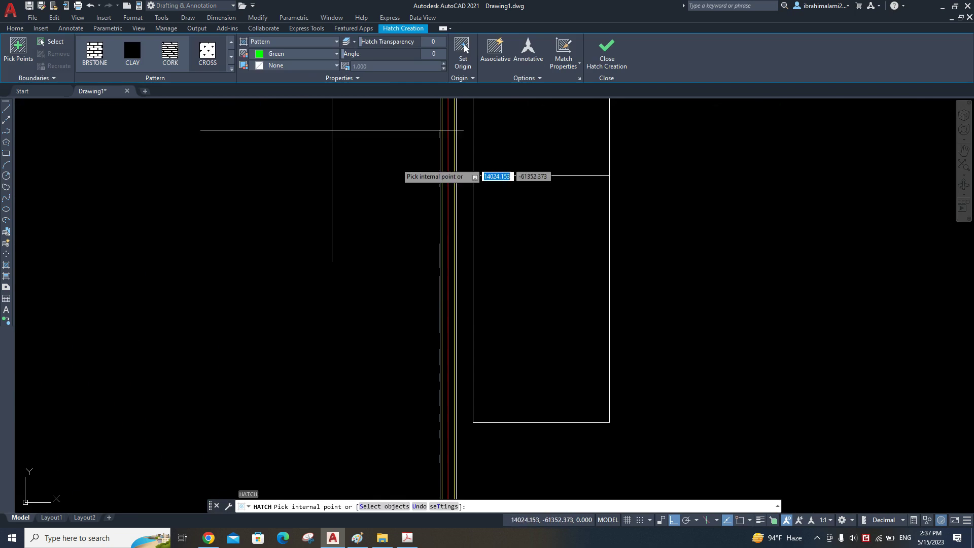
pyautogui.click(232, 71)
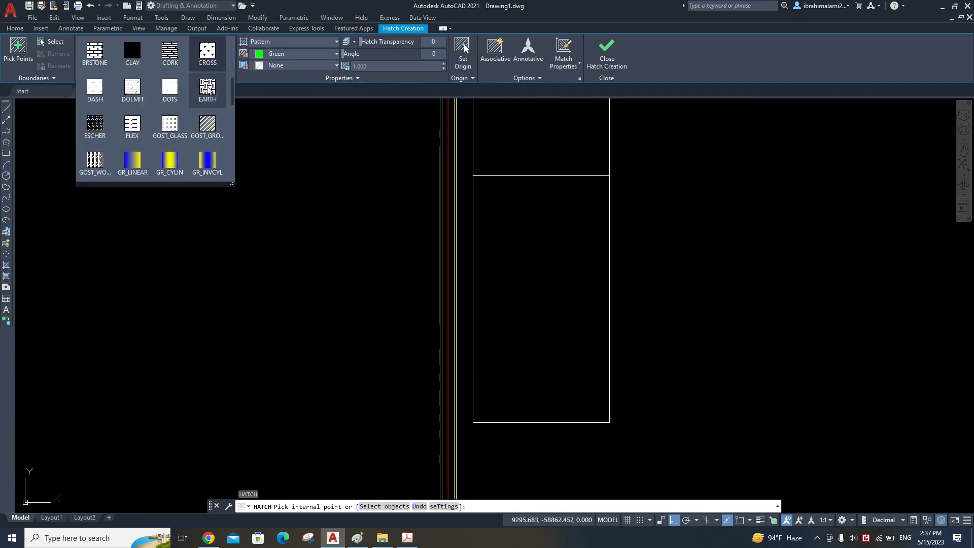
pyautogui.scroll(-2, 191, 112)
pyautogui.scroll(1, 189, 109)
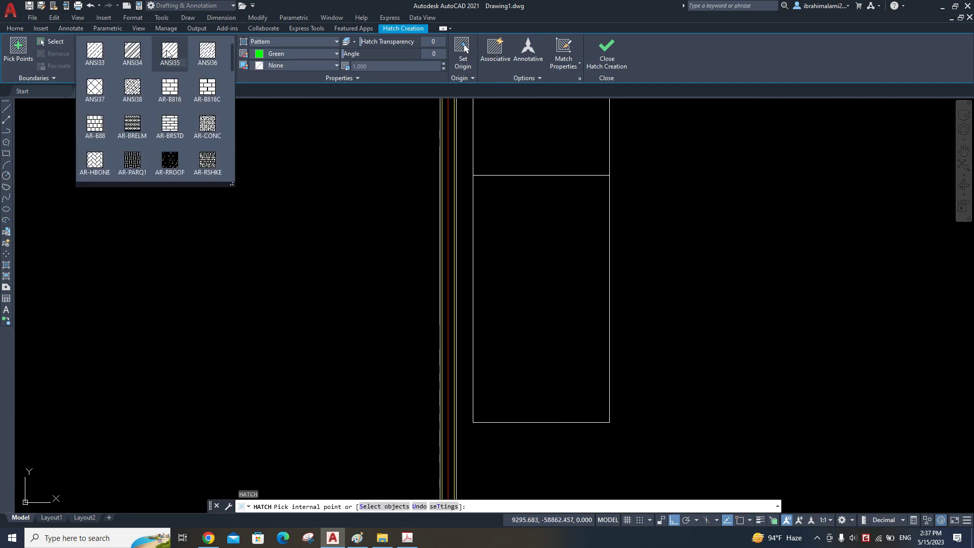
pyautogui.scroll(1, 184, 58)
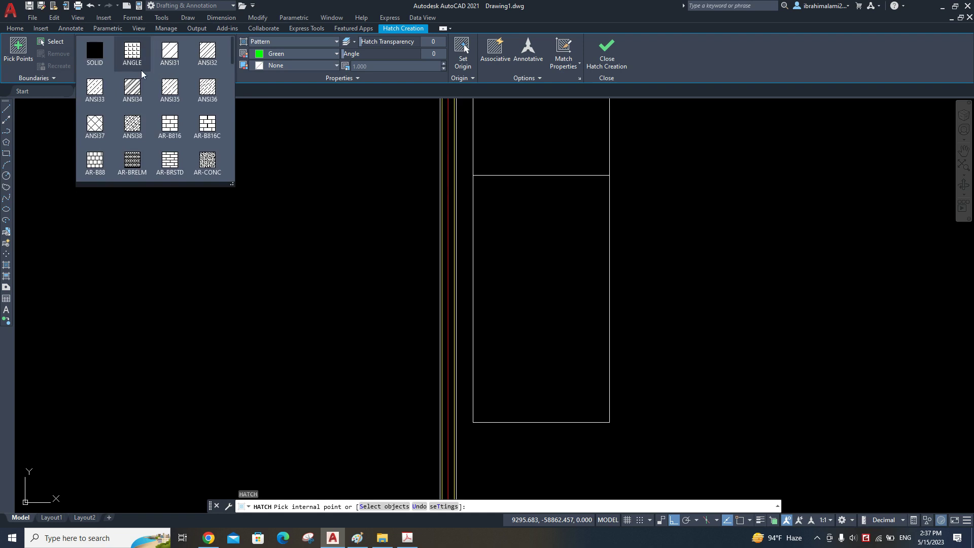
pyautogui.click(204, 55)
pyautogui.click(556, 284)
pyautogui.write('3000')
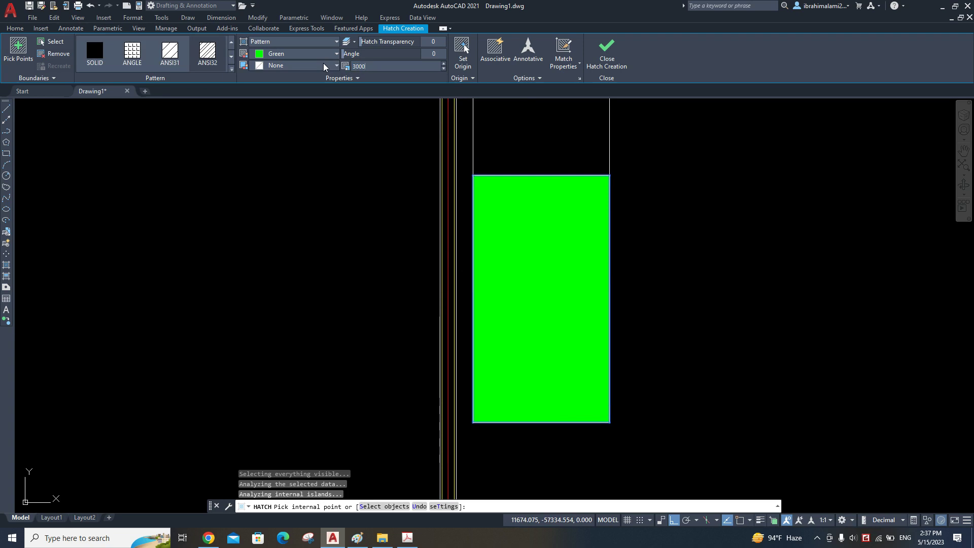
pyautogui.press('Return')
pyautogui.click(294, 54)
pyautogui.click(294, 53)
pyautogui.click(269, 95)
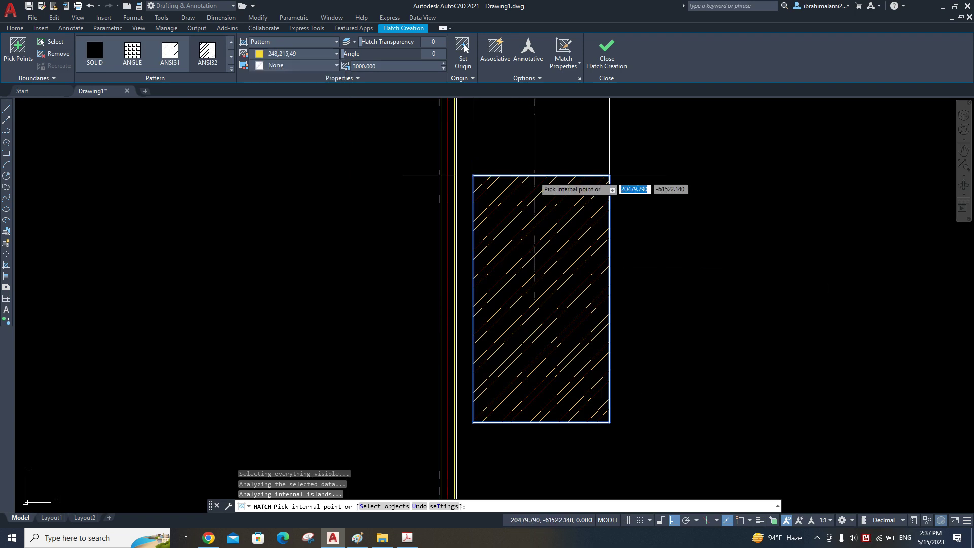
# - Add the large rectangle to the ANSI32 hatch and finish it
pyautogui.scroll(-2, 534, 176)
pyautogui.moveTo(534, 176); pyautogui.dragTo(561, 252, button='middle')
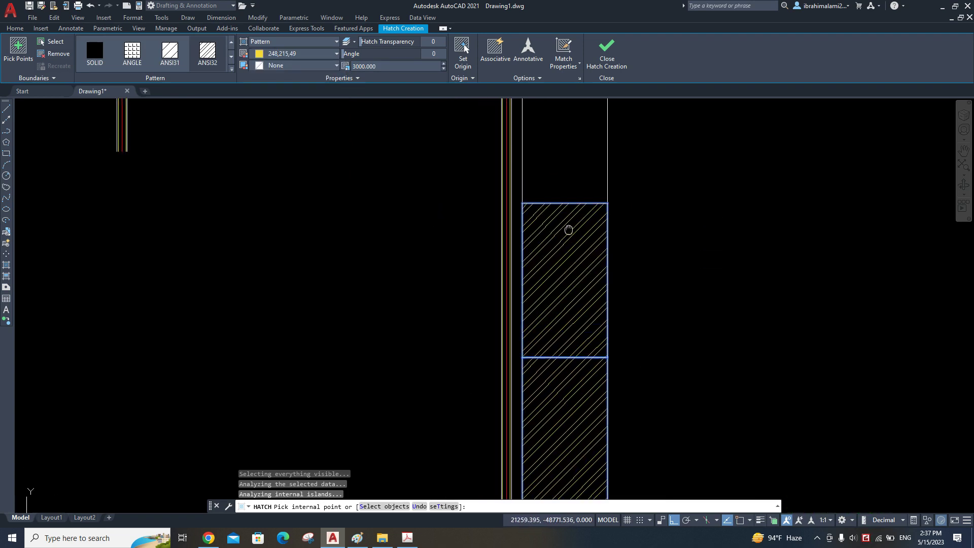
pyautogui.scroll(-1, 579, 267)
pyautogui.scroll(-1, 359, 369)
pyautogui.scroll(-2, 561, 336)
pyautogui.moveTo(561, 336)
pyautogui.mouseDown(button='middle')
pyautogui.moveTo(531, 255)
pyautogui.moveTo(695, 238)
pyautogui.mouseUp(button='middle')
pyautogui.click(531, 256)
pyautogui.press('Return')
# - Centre the view on the hatched column and clear any pending command
pyautogui.moveTo(492, 239)
pyautogui.mouseDown(button='middle')
pyautogui.moveTo(520, 328)
pyautogui.moveTo(512, 266)
pyautogui.moveTo(620, 306)
pyautogui.mouseUp(button='middle')
pyautogui.scroll(2, 512, 266)
pyautogui.scroll(2, 515, 263)
pyautogui.scroll(4, 517, 259)
pyautogui.moveTo(517, 259); pyautogui.dragTo(528, 311, button='middle')
pyautogui.press('Escape')
pyautogui.press('Escape')
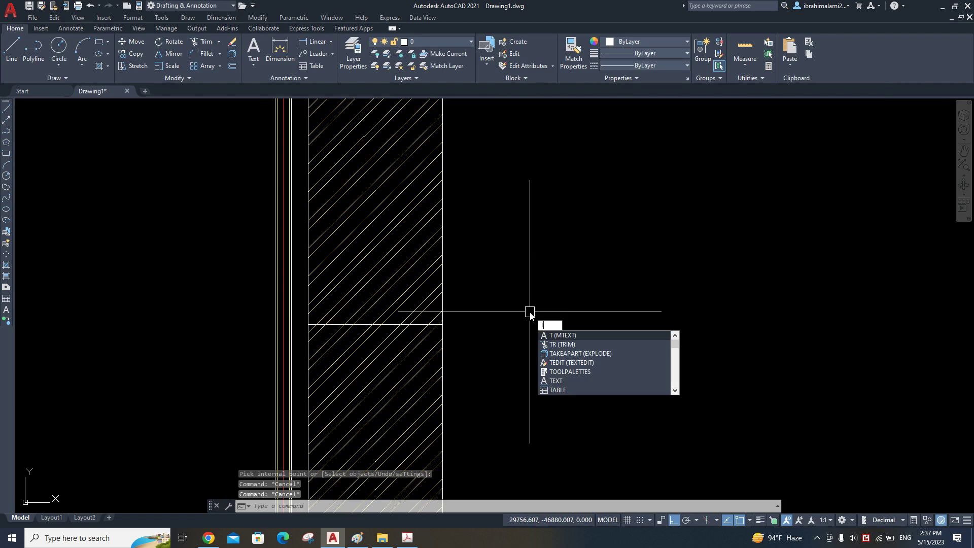
# - Place a 'Green Area' multiline text label in Arial at height 50
pyautogui.press('Return')
pyautogui.click(537, 237)
pyautogui.click(751, 371)
pyautogui.write('Green Area')
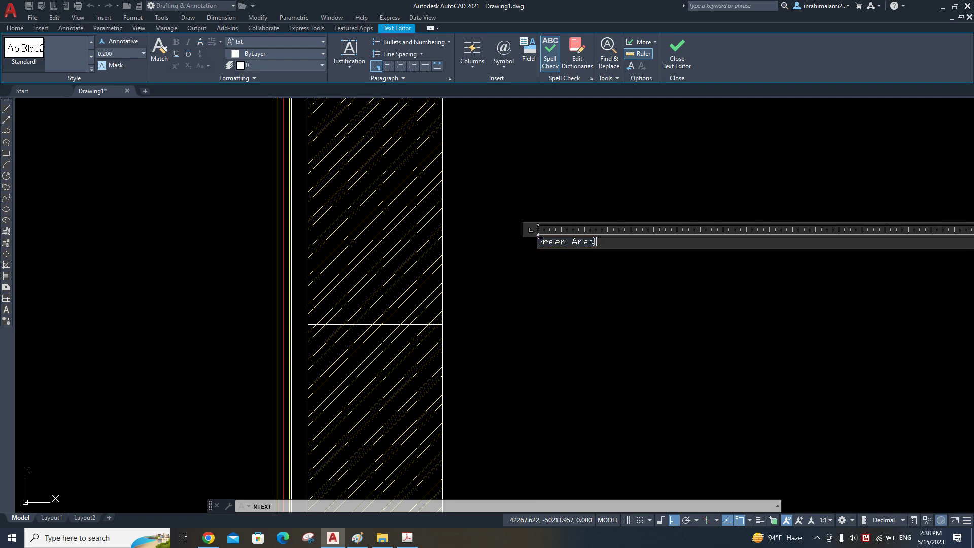
pyautogui.click(259, 41)
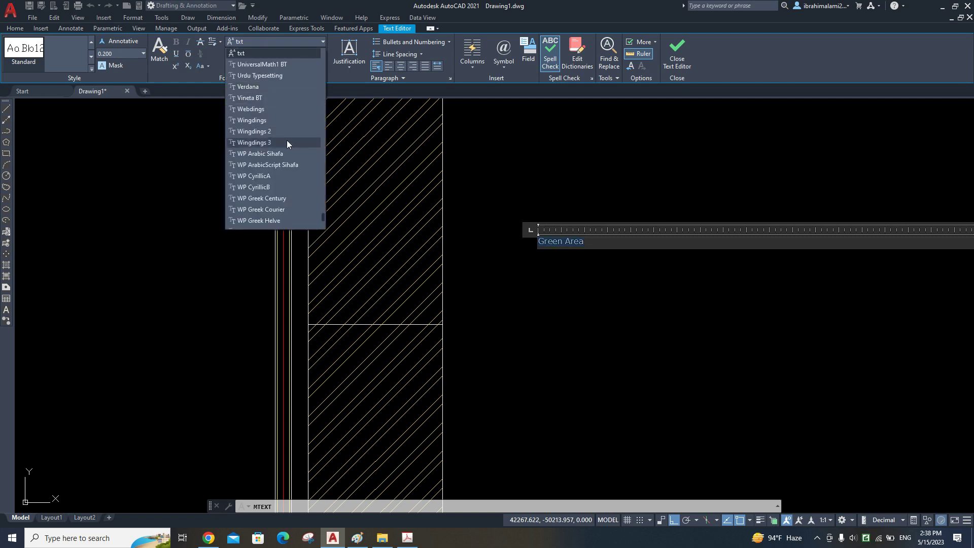
pyautogui.scroll(-5, 281, 162)
pyautogui.click(258, 217)
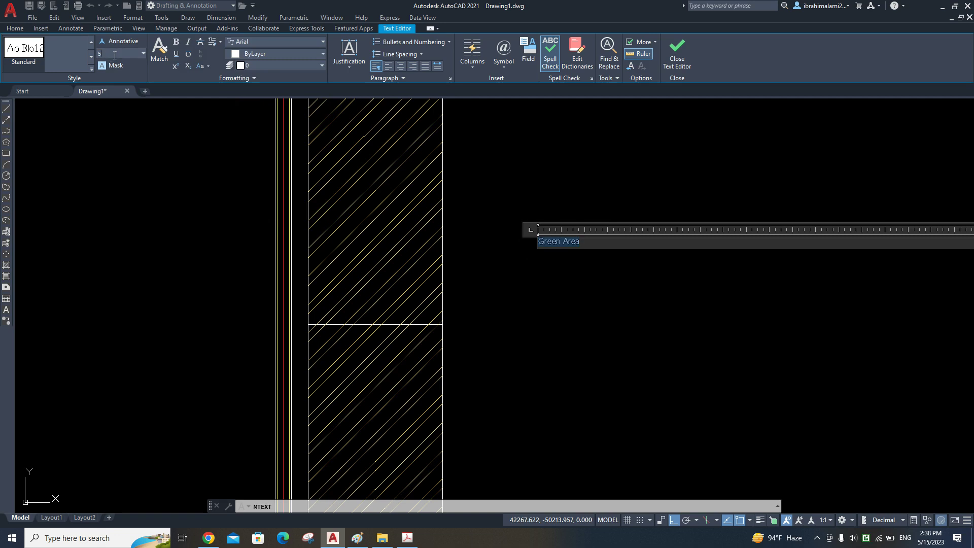
pyautogui.write('0')
pyautogui.press('Return')
pyautogui.click(480, 138)
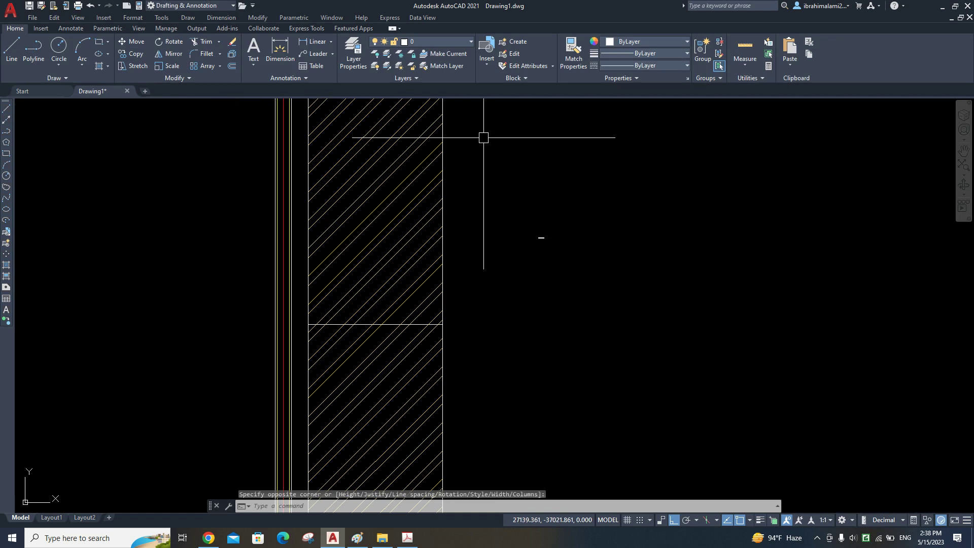
# - Reopen the Green Area label and enlarge its text height to 500
pyautogui.scroll(5, 534, 251)
pyautogui.click(536, 231)
pyautogui.doubleClick(543, 231)
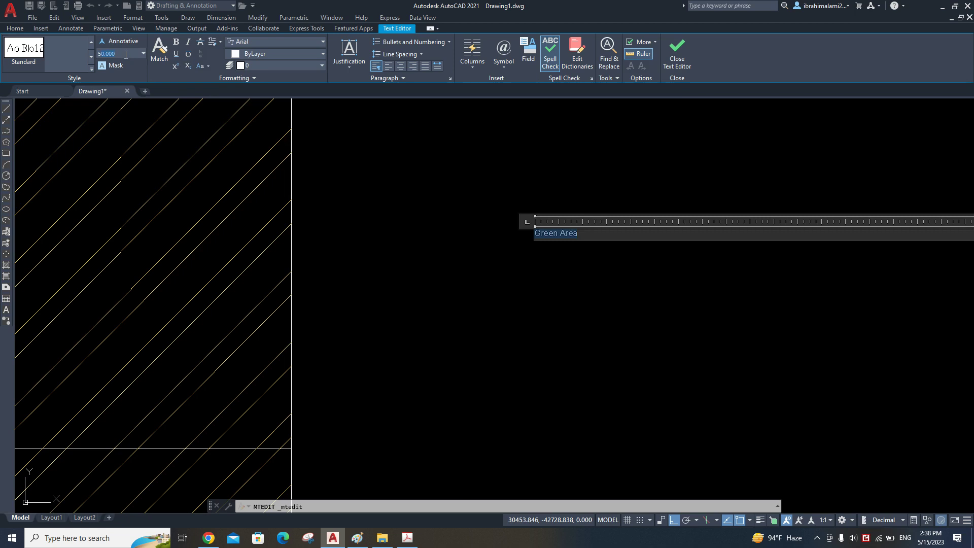
pyautogui.press('Return')
pyautogui.click(354, 209)
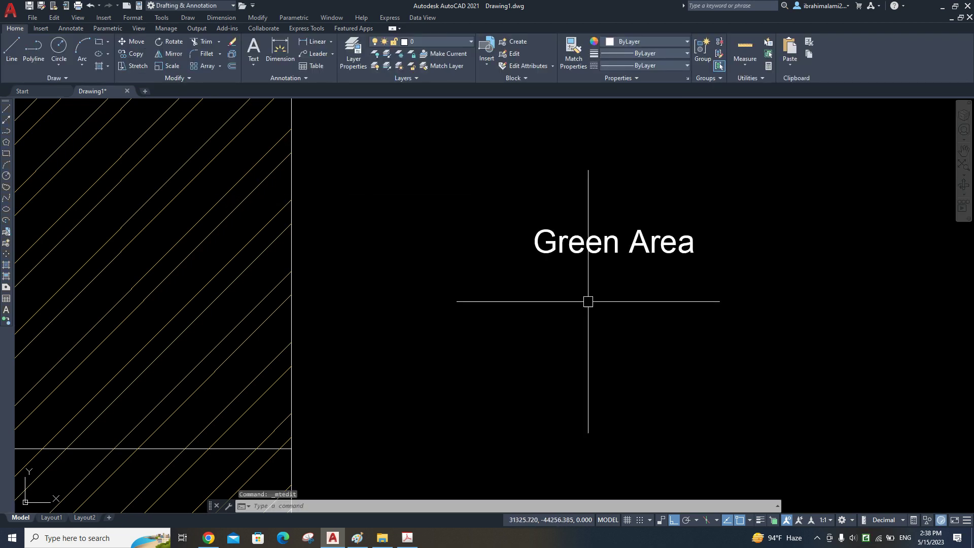
# - Start moving the Green Area label, then cancel the move
pyautogui.scroll(-5, 587, 300)
pyautogui.moveTo(679, 333); pyautogui.dragTo(698, 347, button='middle')
pyautogui.scroll(4, 659, 335)
pyautogui.moveTo(641, 328); pyautogui.dragTo(587, 304, button='middle')
pyautogui.write('M')
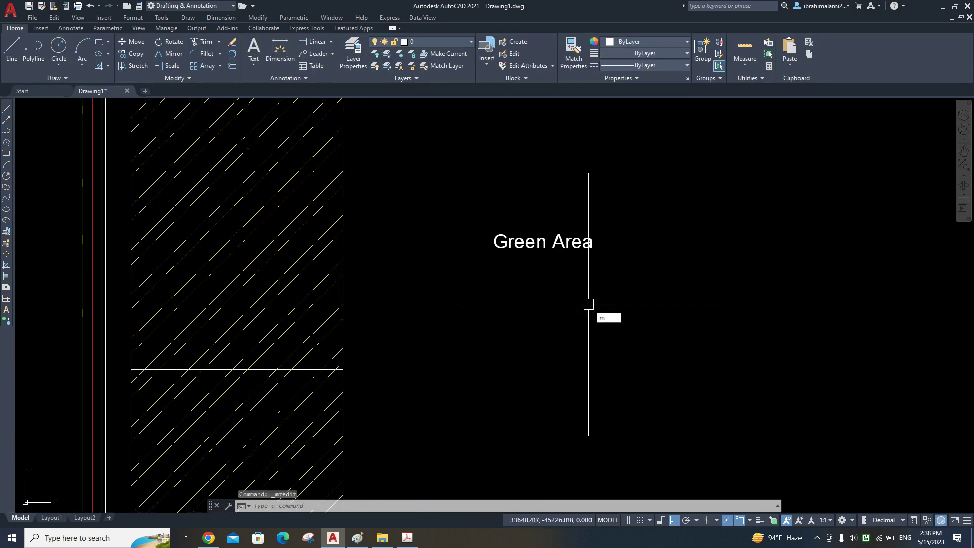
pyautogui.press('Return')
pyautogui.click(575, 247)
pyautogui.press('Return')
pyautogui.click(561, 233)
pyautogui.scroll(-5, 561, 233)
pyautogui.scroll(-1, 601, 199)
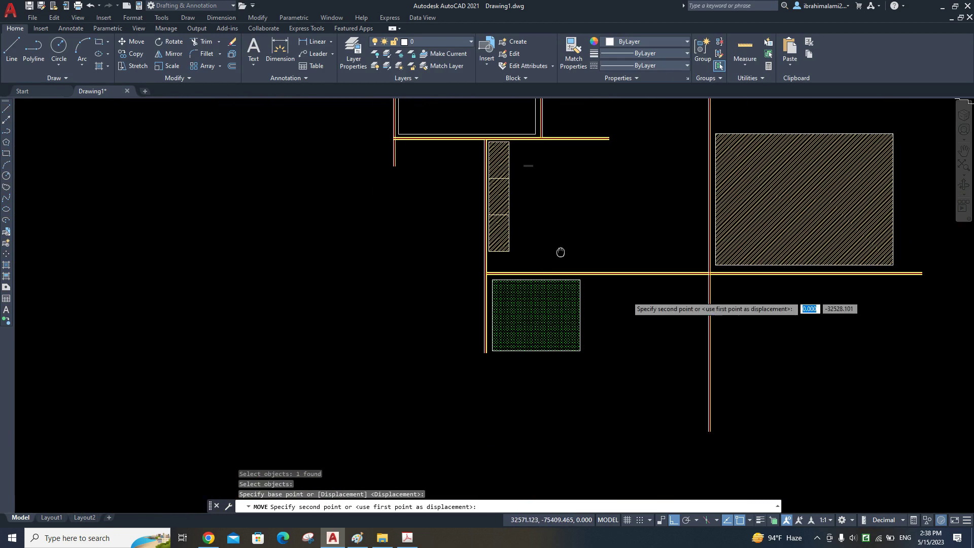
pyautogui.scroll(4, 596, 300)
pyautogui.press('Escape')
pyautogui.press('Escape')
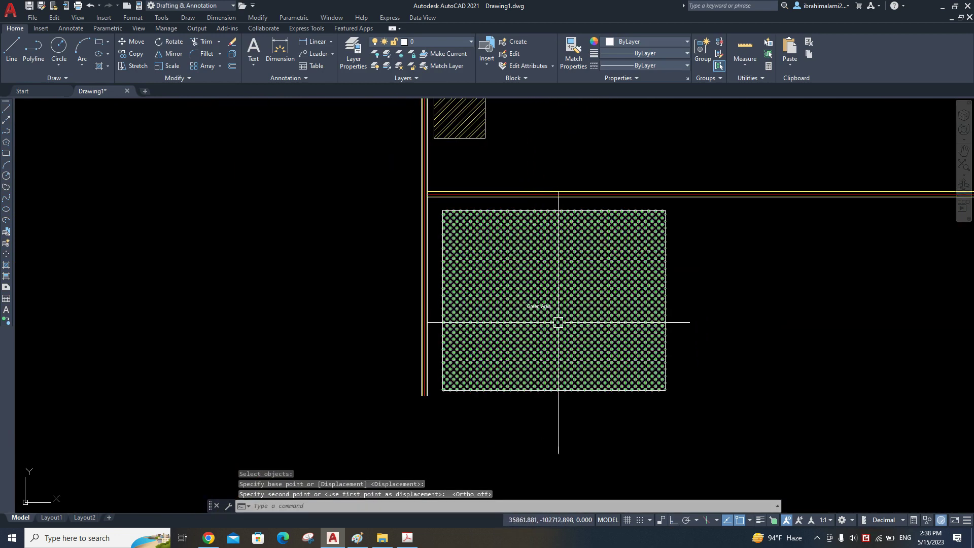
pyautogui.scroll(5, 545, 306)
pyautogui.scroll(4, 545, 307)
pyautogui.press('Escape')
# - Copy the Green Area label into another hatched area
pyautogui.write('o')
pyautogui.press('Return')
pyautogui.click(542, 279)
pyautogui.press('Return')
pyautogui.click(459, 277)
pyautogui.scroll(-10, 495, 377)
pyautogui.moveTo(507, 269); pyautogui.dragTo(562, 391, button='middle')
pyautogui.scroll(10, 497, 385)
pyautogui.click(490, 363)
pyautogui.scroll(-4, 479, 381)
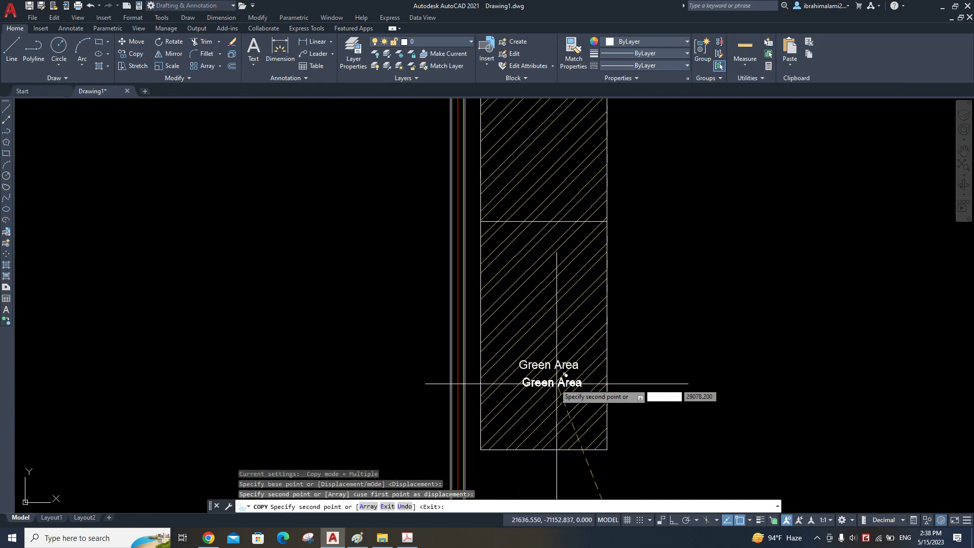
pyautogui.scroll(4, 554, 386)
pyautogui.press('Escape')
# - Change the copied label's text to 'Building'
pyautogui.doubleClick(628, 360)
pyautogui.moveTo(630, 362); pyautogui.dragTo(377, 338)
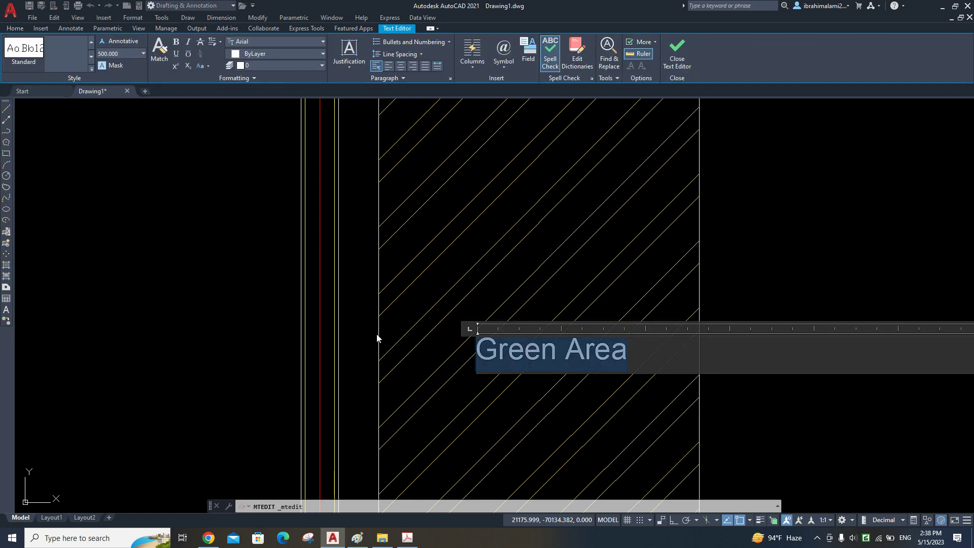
pyautogui.write('Building')
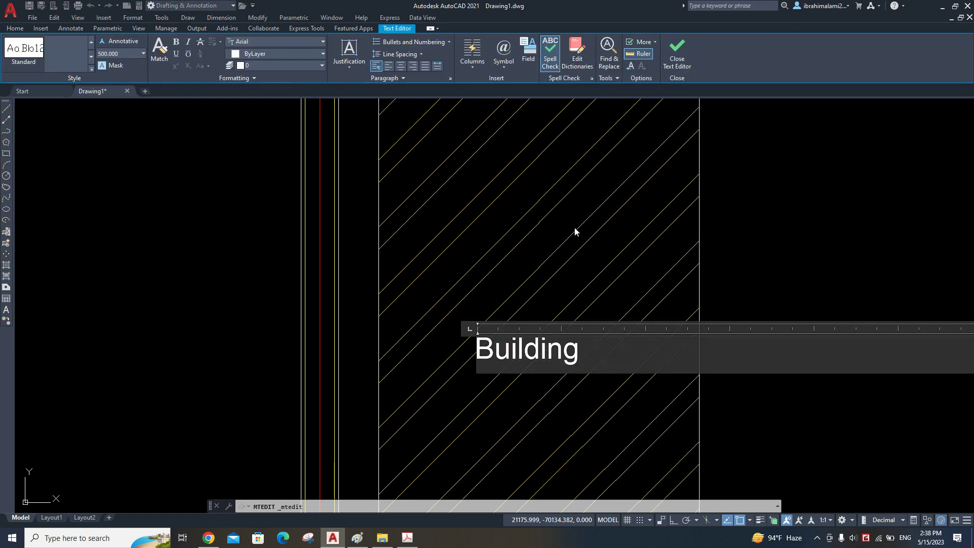
pyautogui.click(574, 232)
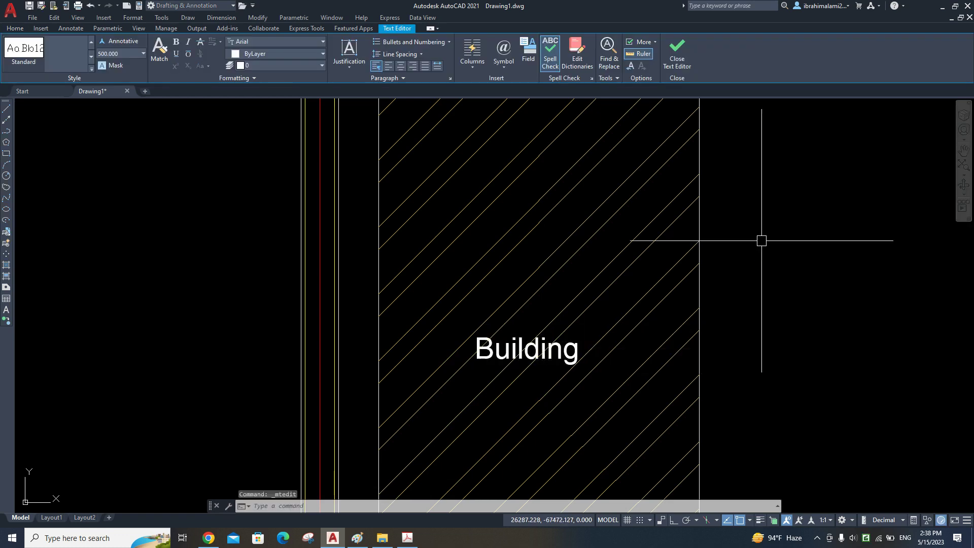
# - Copy the Building label into the next room and the large hatched block
pyautogui.write('co')
pyautogui.press('Return')
pyautogui.click(567, 353)
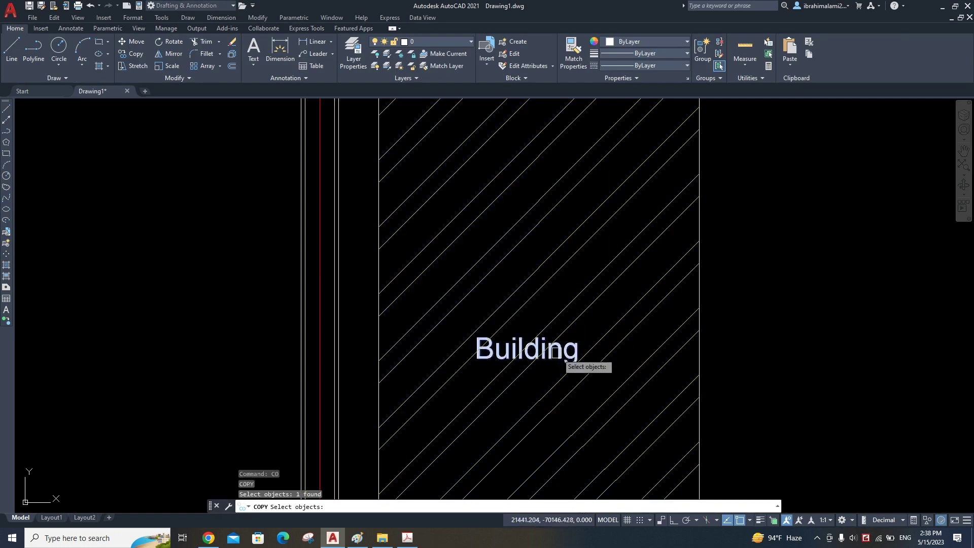
pyautogui.press('Return')
pyautogui.scroll(-3, 568, 431)
pyautogui.click(567, 308)
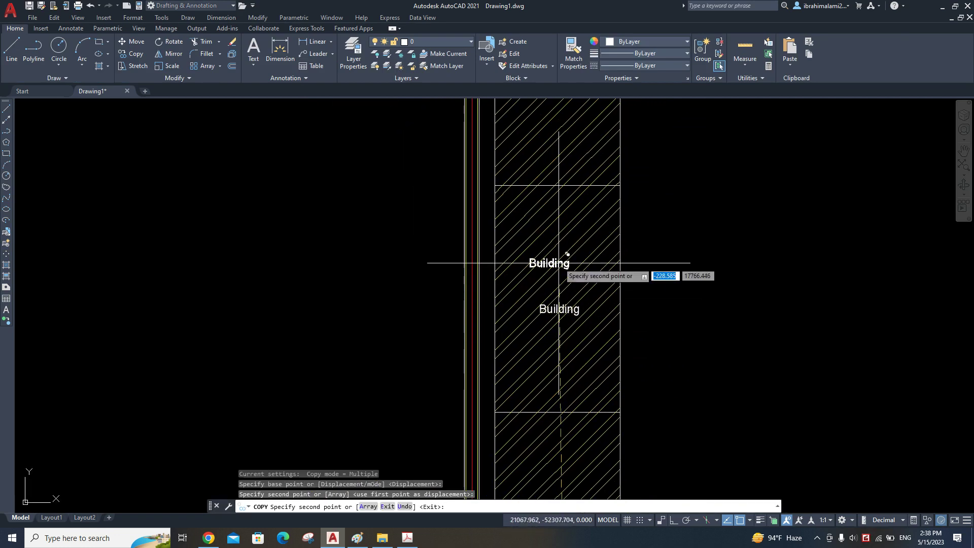
pyautogui.scroll(-3, 565, 315)
pyautogui.scroll(2, 609, 350)
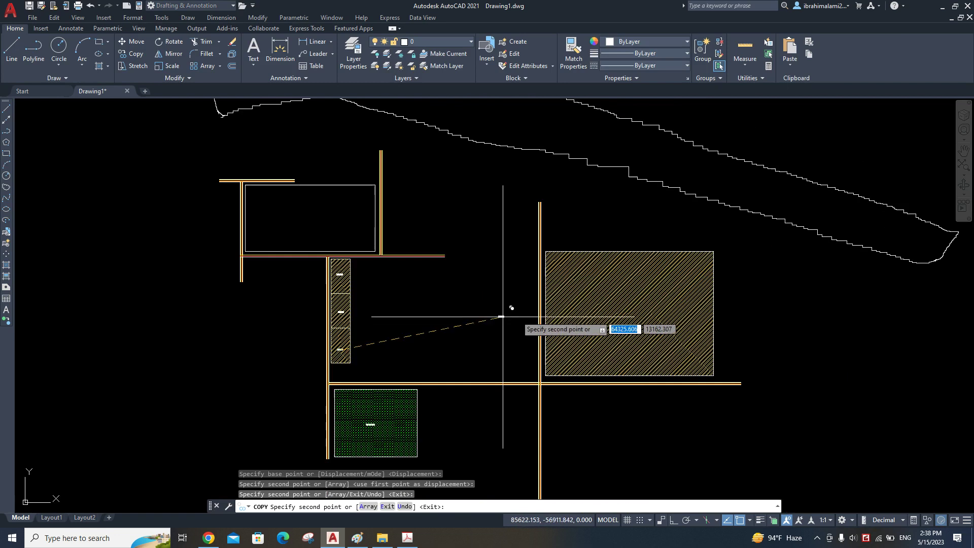
pyautogui.click(637, 315)
pyautogui.press('Return')
# - Pan across the floor plan to review the placed labels
pyautogui.scroll(5, 537, 269)
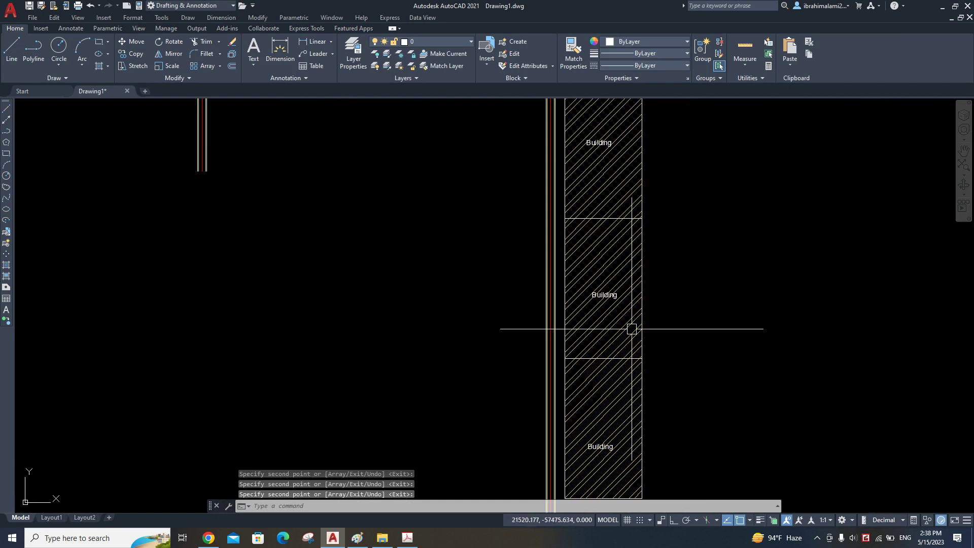
pyautogui.moveTo(721, 386); pyautogui.dragTo(600, 196, button='middle')
pyautogui.scroll(2, 590, 289)
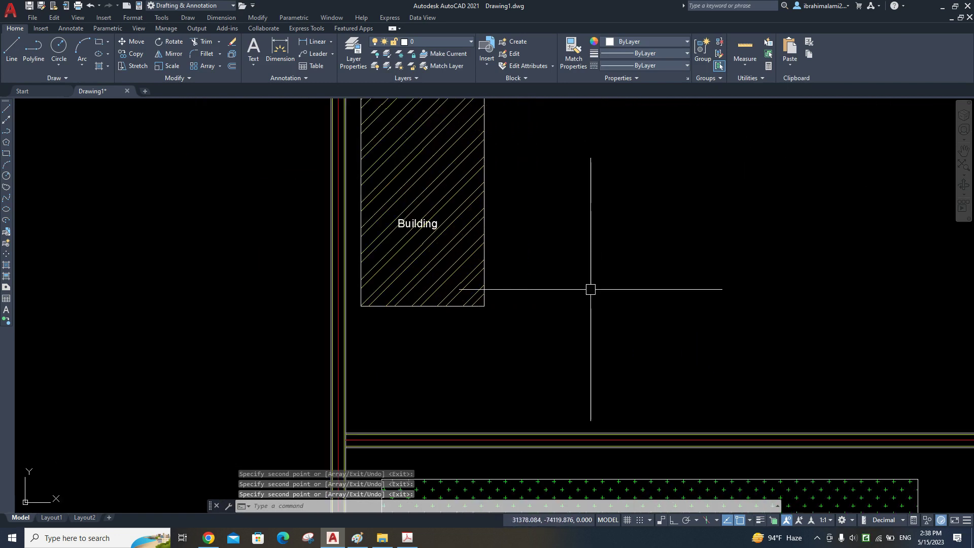
pyautogui.scroll(-4, 607, 292)
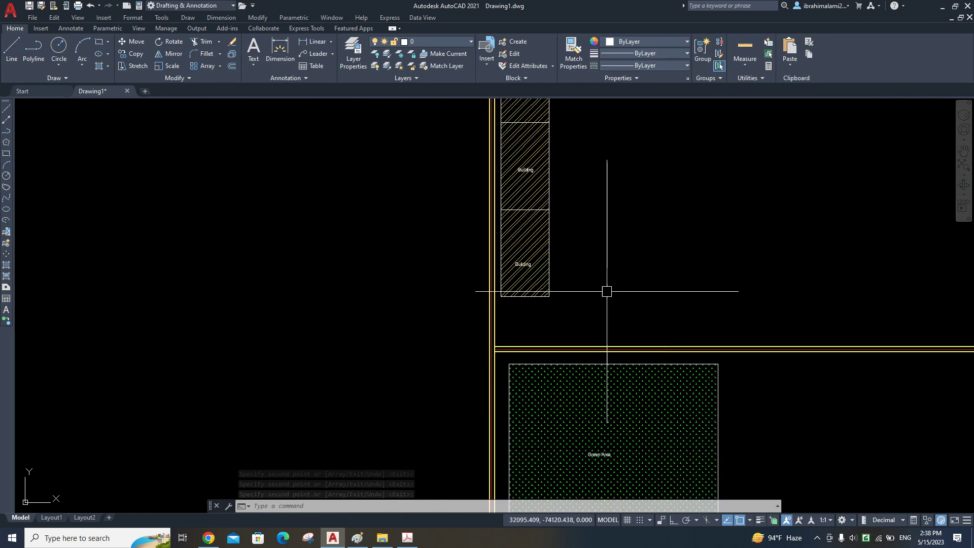
pyautogui.moveTo(607, 291); pyautogui.dragTo(619, 293, button='middle')
pyautogui.scroll(-3, 545, 365)
pyautogui.moveTo(545, 364); pyautogui.dragTo(530, 316, button='middle')
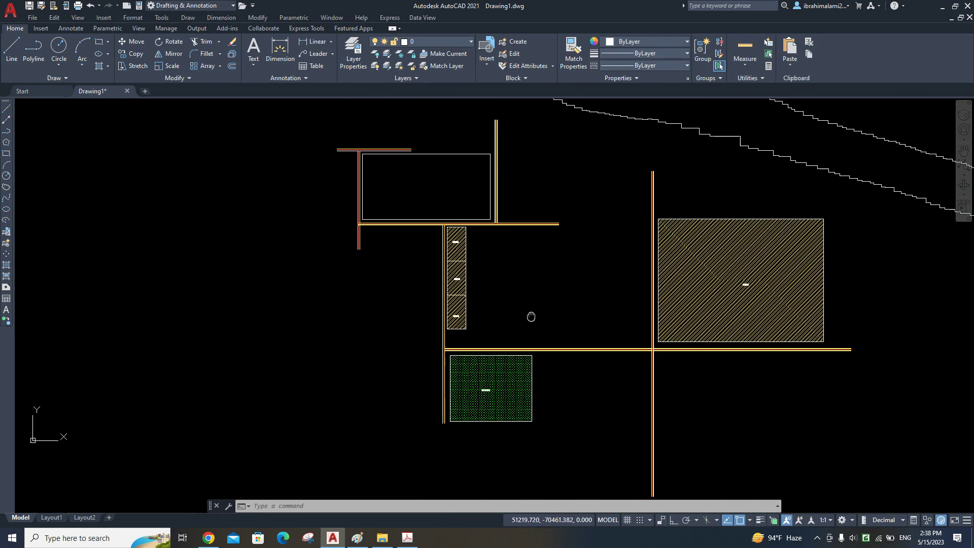
pyautogui.scroll(5, 746, 275)
pyautogui.scroll(-3, 446, 341)
pyautogui.moveTo(446, 342); pyautogui.dragTo(542, 366, button='middle')
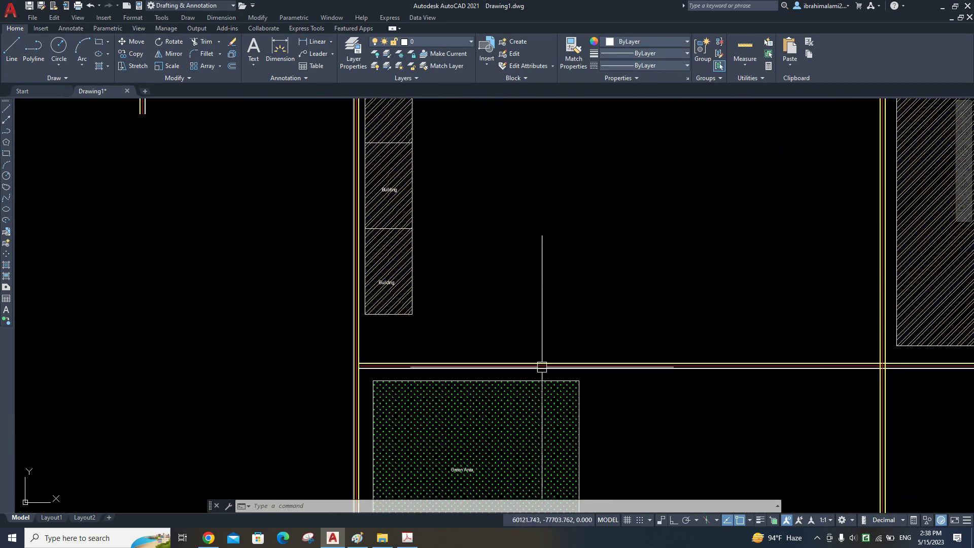
pyautogui.scroll(4, 509, 398)
pyautogui.click(509, 398)
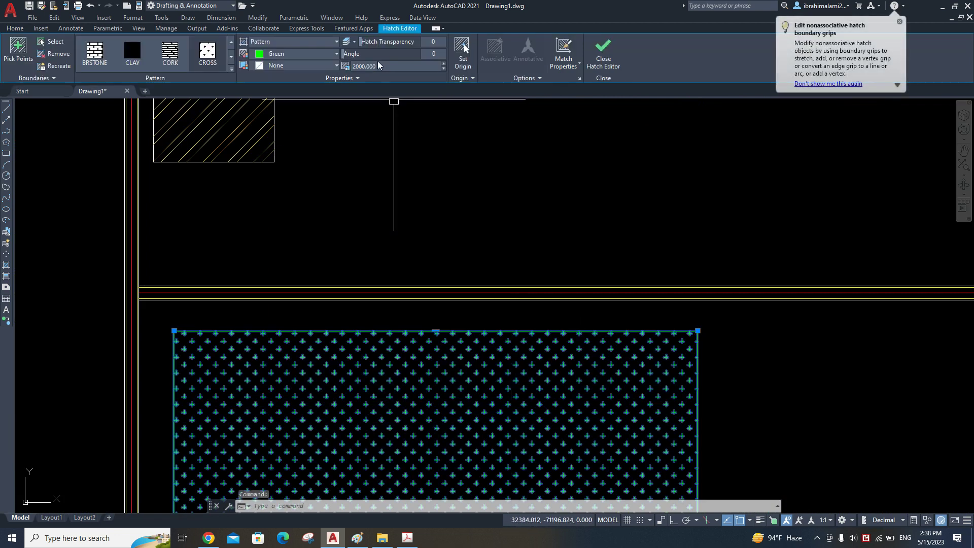
pyautogui.scroll(-4, 446, 204)
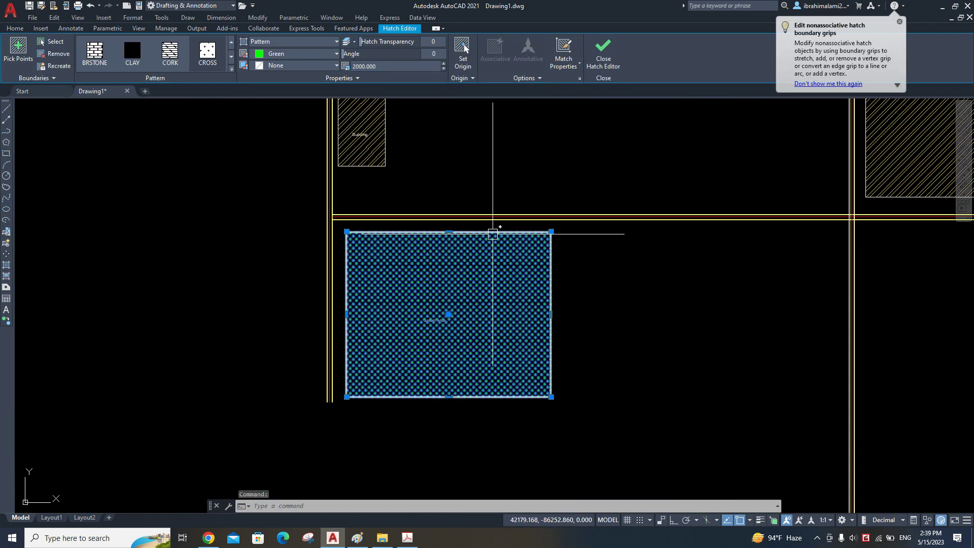
pyautogui.press('Escape')
pyautogui.scroll(-5, 522, 264)
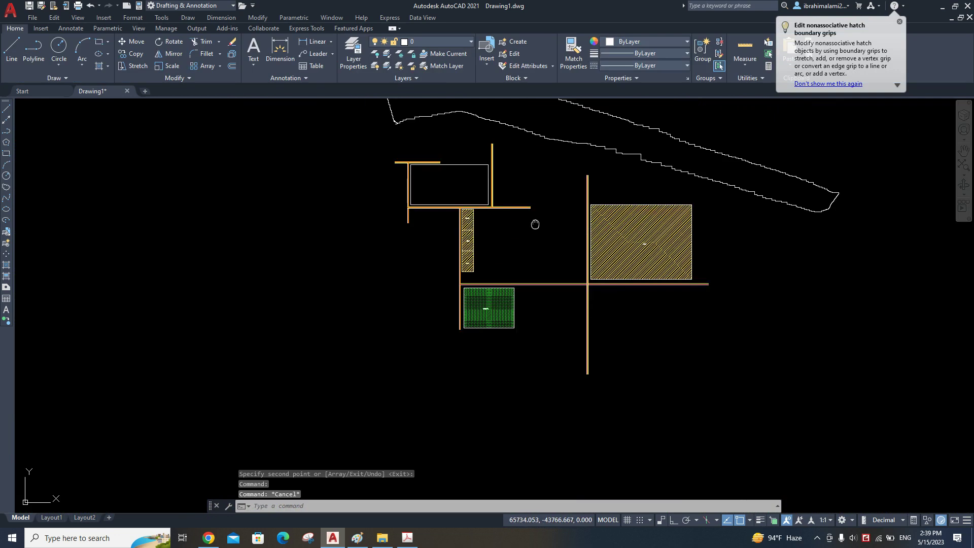
pyautogui.scroll(3, 504, 292)
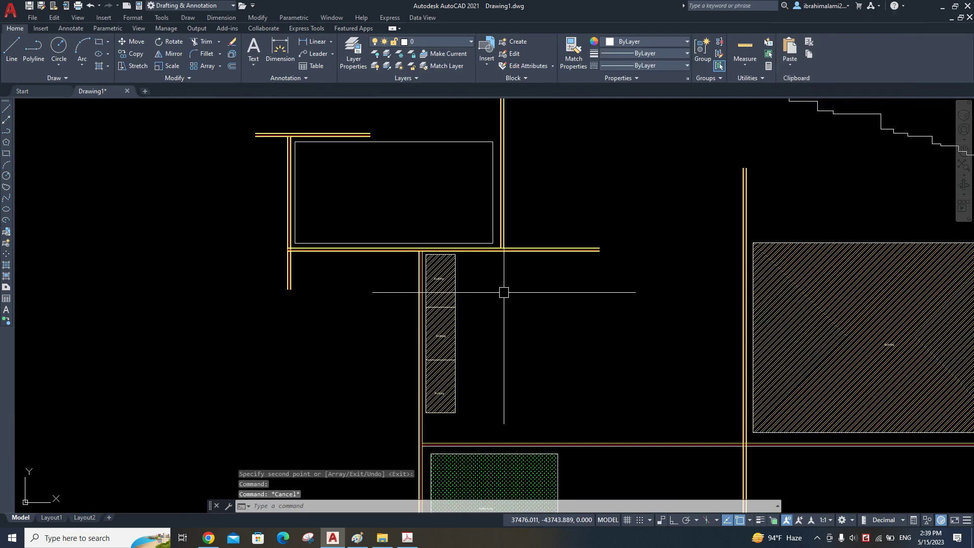
pyautogui.scroll(-3, 567, 323)
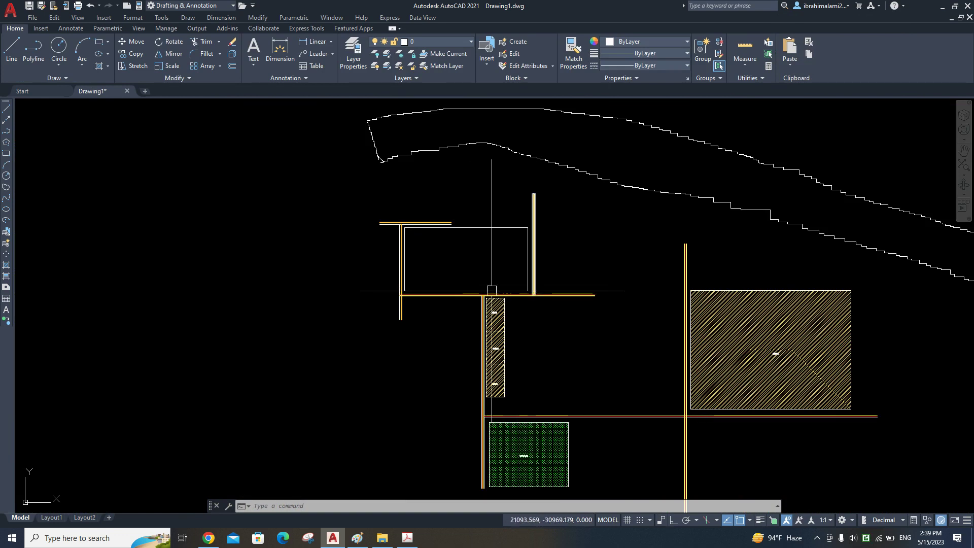
pyautogui.scroll(2, 461, 271)
pyautogui.moveTo(475, 287)
pyautogui.mouseDown(button='middle')
pyautogui.moveTo(610, 244)
pyautogui.moveTo(613, 233)
pyautogui.mouseUp(button='middle')
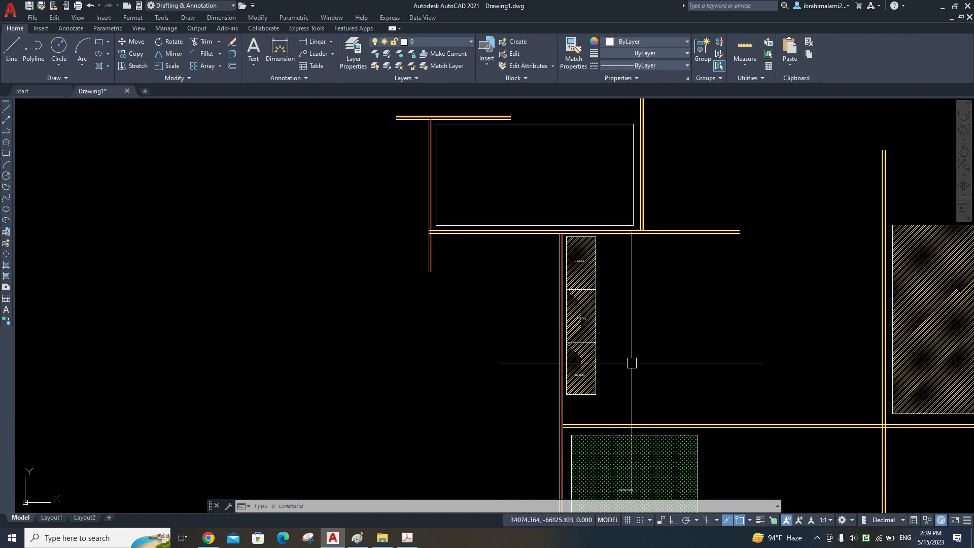
pyautogui.moveTo(631, 359); pyautogui.dragTo(615, 191, button='middle')
pyautogui.scroll(4, 513, 380)
pyautogui.moveTo(512, 380); pyautogui.dragTo(527, 408, button='middle')
pyautogui.scroll(-3, 587, 257)
pyautogui.scroll(-3, 609, 293)
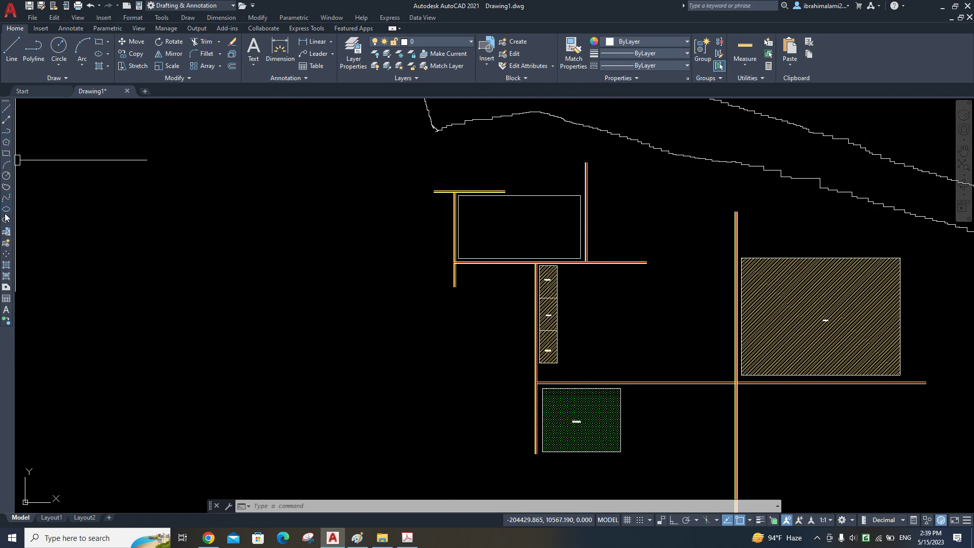
pyautogui.moveTo(563, 216); pyautogui.dragTo(409, 191, button='middle')
pyautogui.moveTo(470, 221); pyautogui.dragTo(530, 302, button='middle')
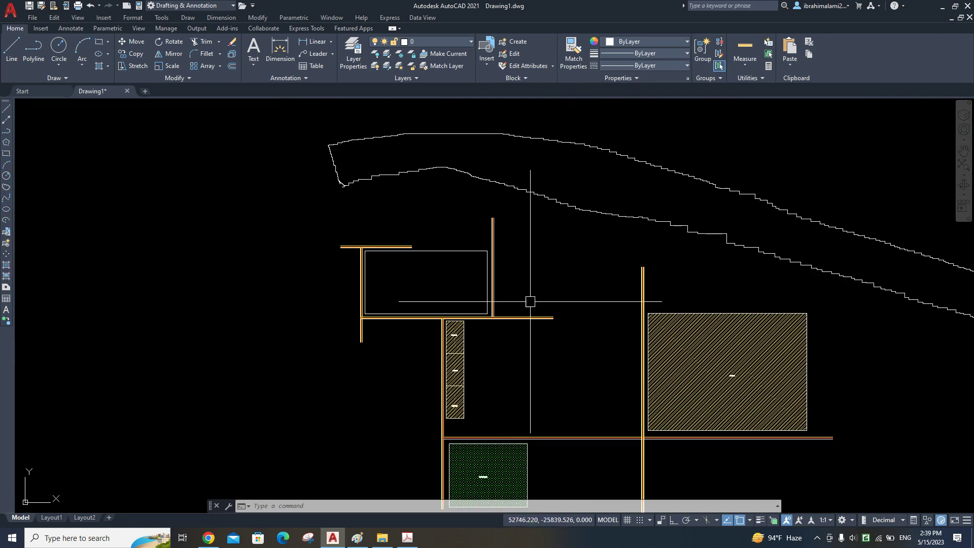
pyautogui.scroll(4, 459, 311)
pyautogui.moveTo(619, 381); pyautogui.dragTo(564, 265, button='middle')
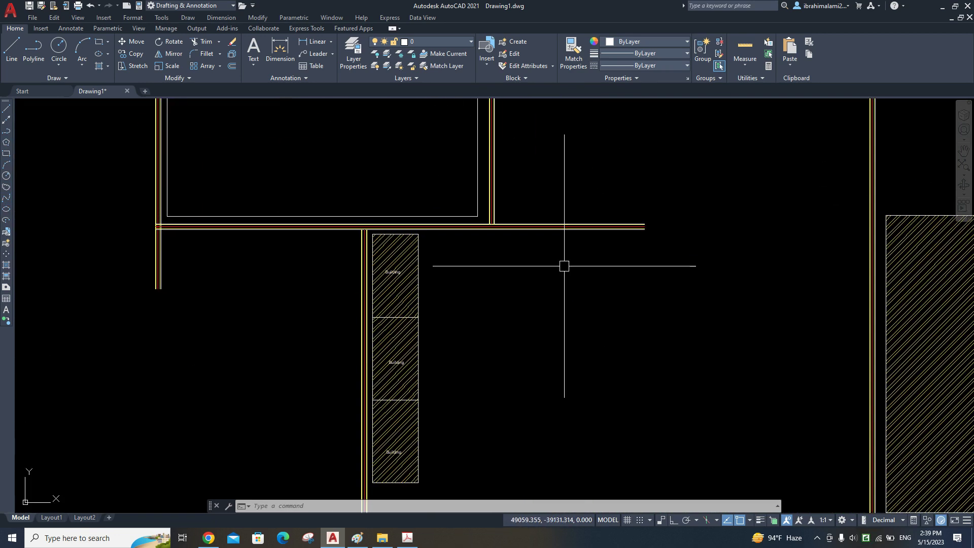
pyautogui.moveTo(548, 365)
pyautogui.mouseDown(button='middle')
pyautogui.moveTo(509, 254)
pyautogui.moveTo(561, 374)
pyautogui.moveTo(622, 299)
pyautogui.moveTo(528, 335)
pyautogui.mouseUp(button='middle')
pyautogui.write('TP')
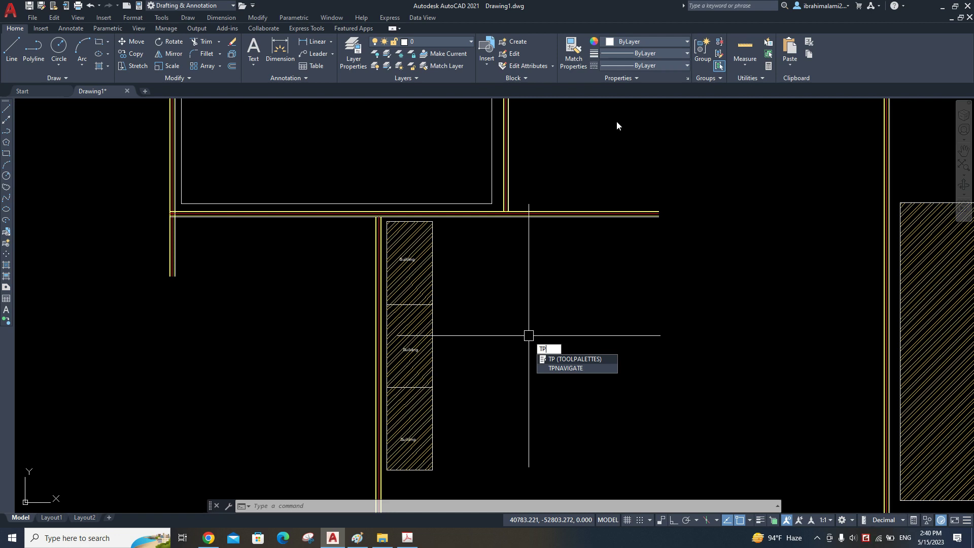
# - Browse the Mechanical, Electrical and Structural tool palettes, ending on the Architectural sample blocks
pyautogui.press('Escape')
pyautogui.press('Escape')
pyautogui.press('Escape')
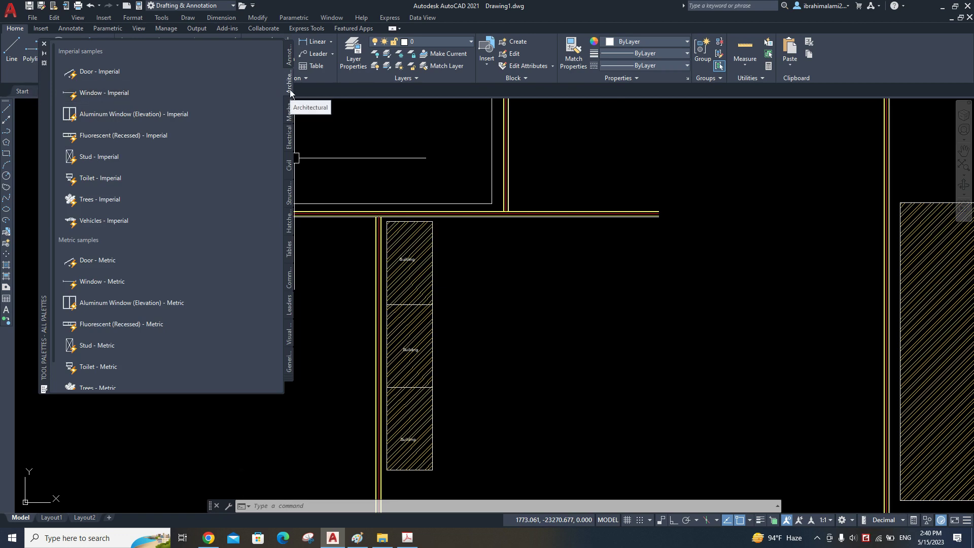
pyautogui.click(289, 112)
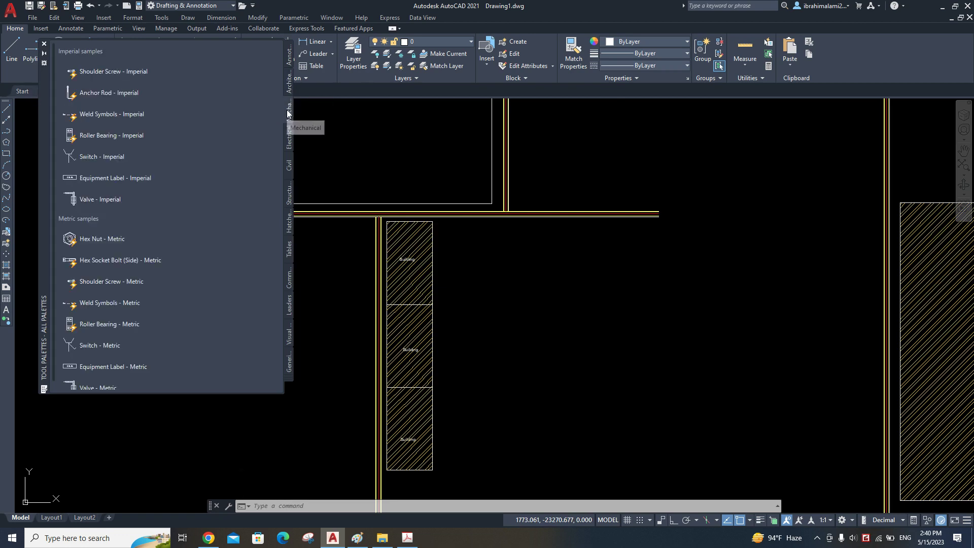
pyautogui.click(152, 199)
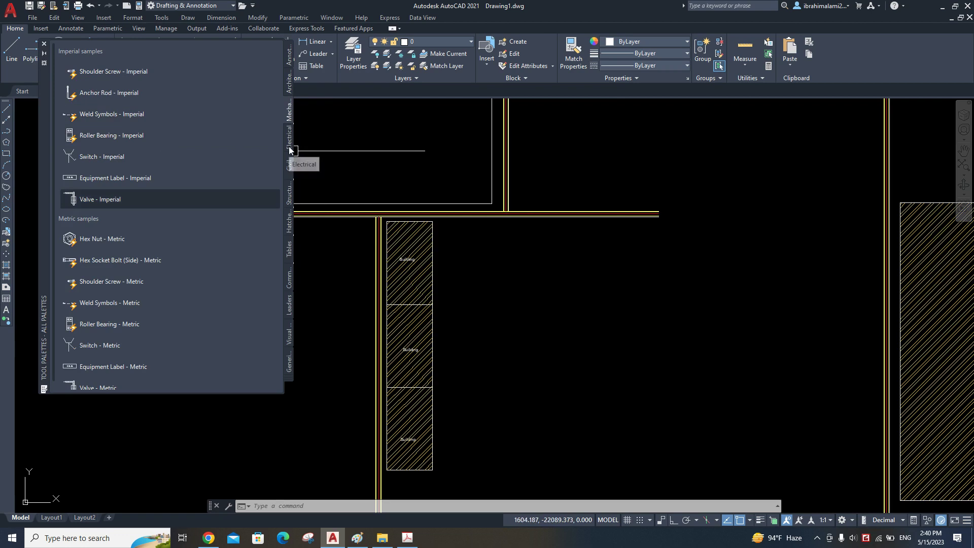
pyautogui.click(290, 147)
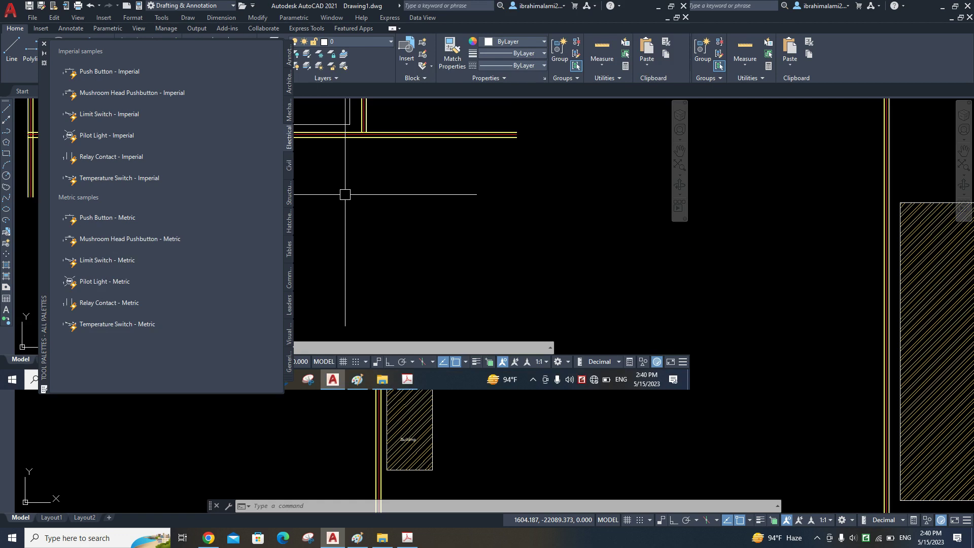
pyautogui.click(289, 81)
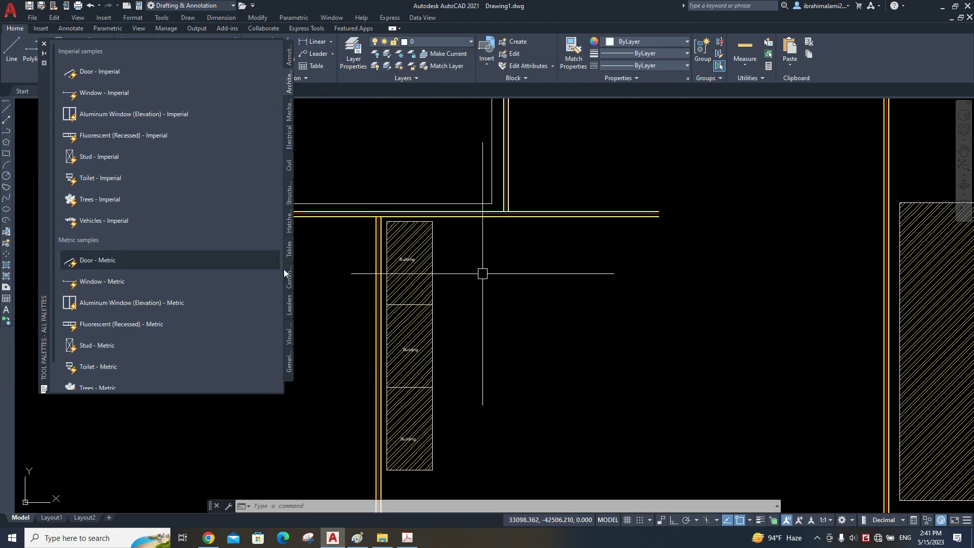
pyautogui.click(290, 113)
pyautogui.click(289, 132)
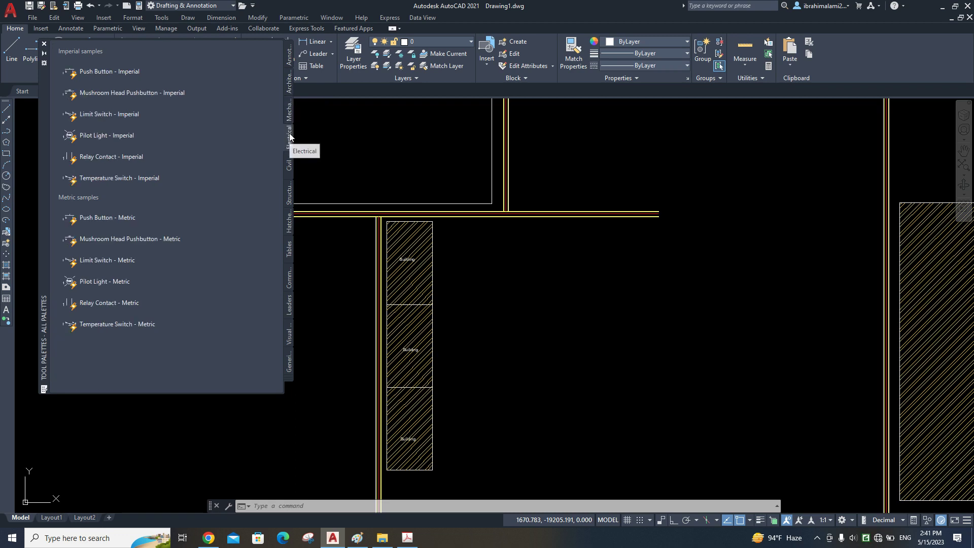
pyautogui.click(289, 198)
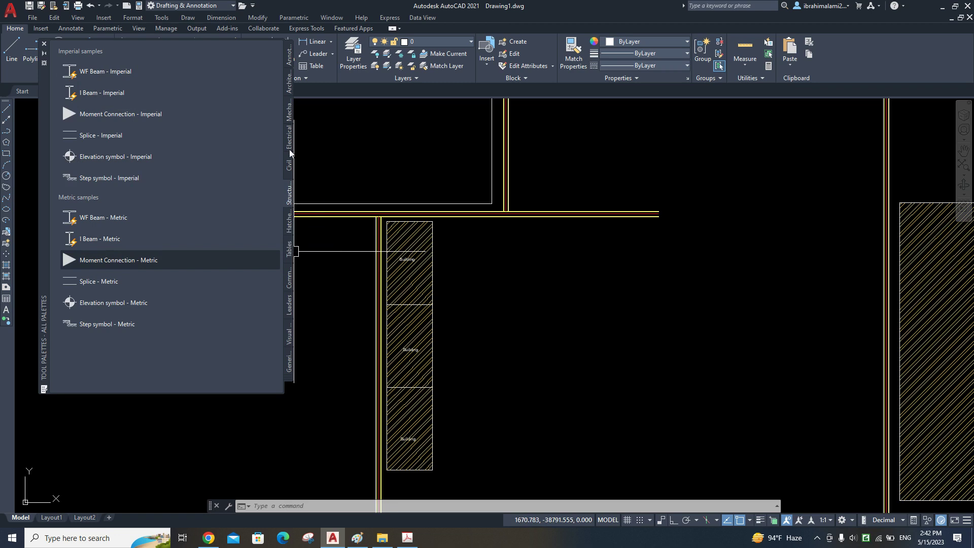
pyautogui.click(287, 90)
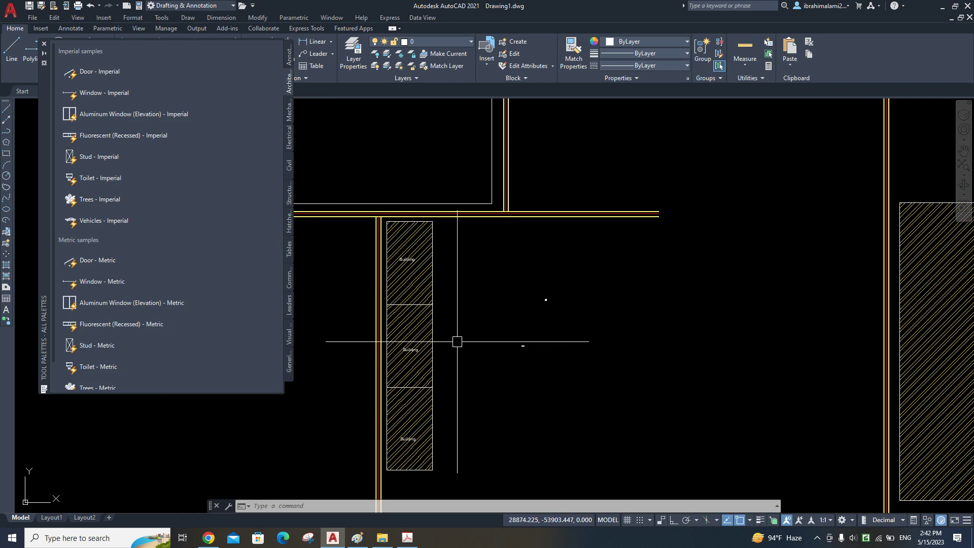
pyautogui.scroll(3, 457, 342)
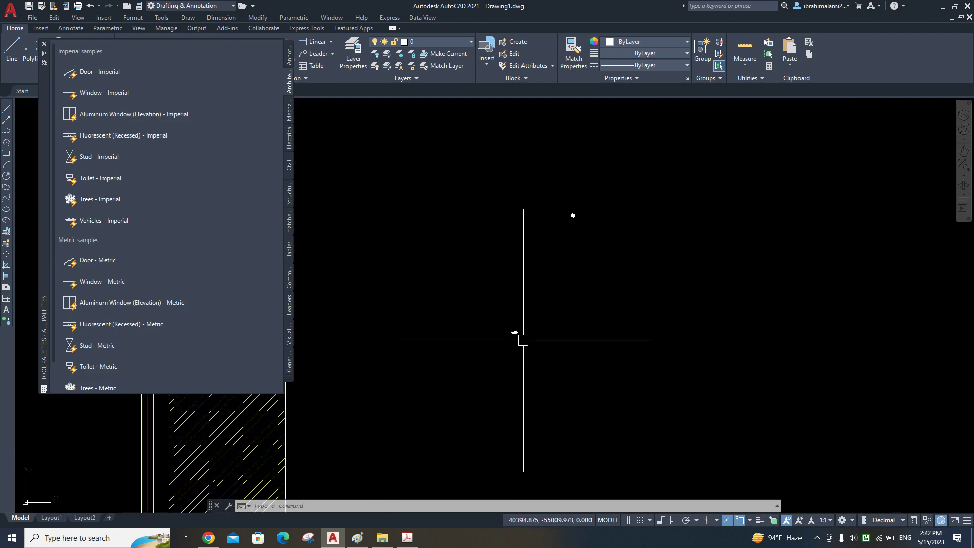
pyautogui.scroll(10, 565, 218)
pyautogui.scroll(5, 507, 148)
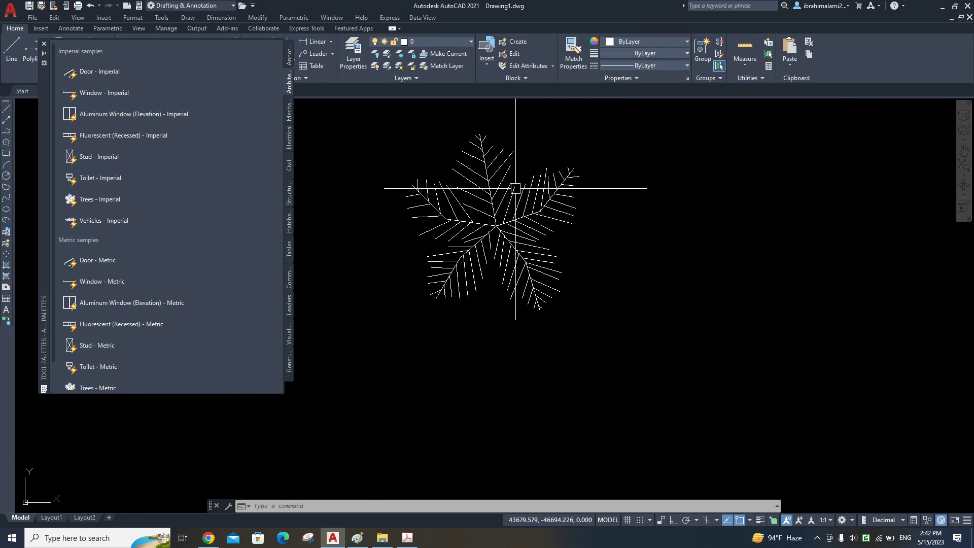
pyautogui.scroll(-10, 512, 253)
pyautogui.scroll(2, 535, 250)
pyautogui.scroll(4, 419, 410)
pyautogui.scroll(3, 419, 412)
pyautogui.scroll(-5, 418, 412)
pyautogui.scroll(-2, 563, 337)
pyautogui.scroll(6, 577, 293)
pyautogui.scroll(5, 586, 258)
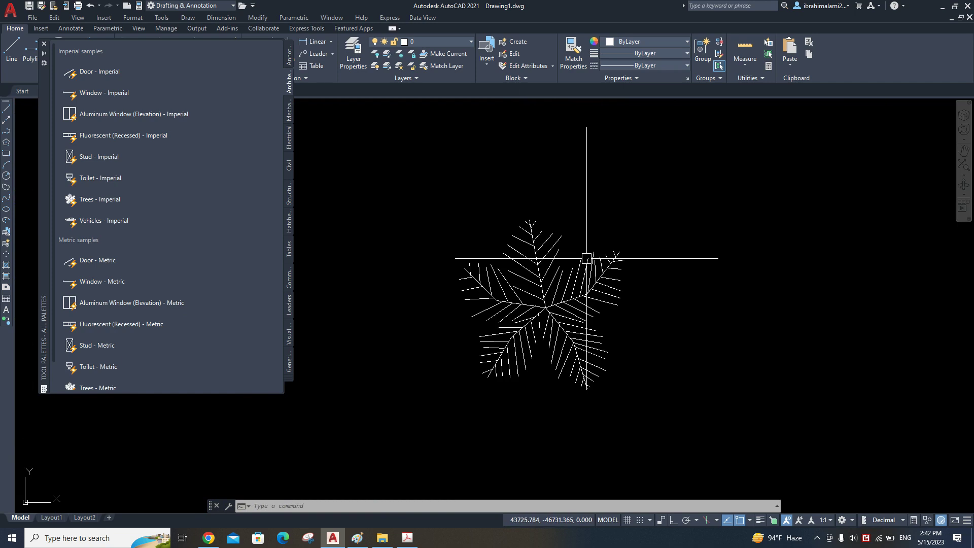
pyautogui.scroll(-1, 587, 258)
pyautogui.scroll(-3, 536, 227)
pyautogui.moveTo(537, 226); pyautogui.dragTo(578, 279, button='middle')
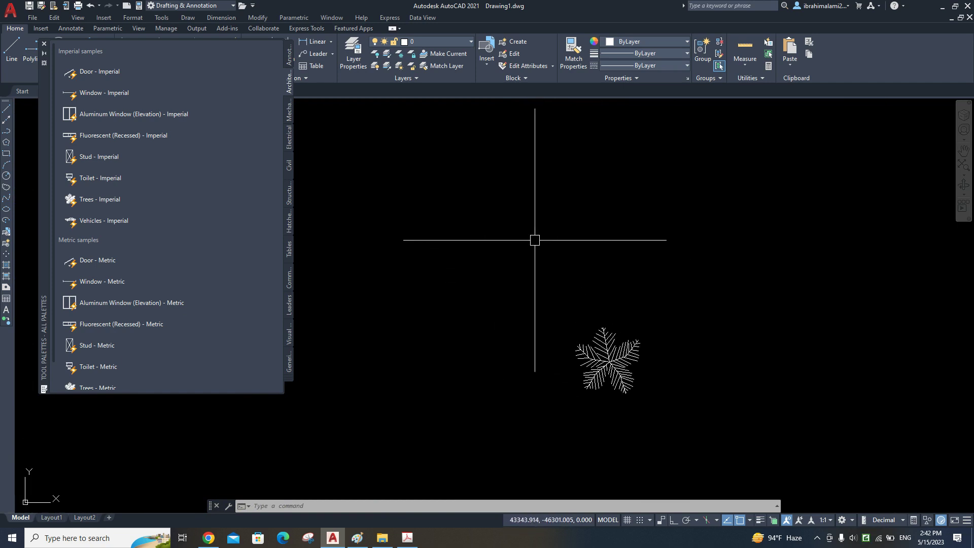
pyautogui.moveTo(633, 285); pyautogui.dragTo(608, 233, button='middle')
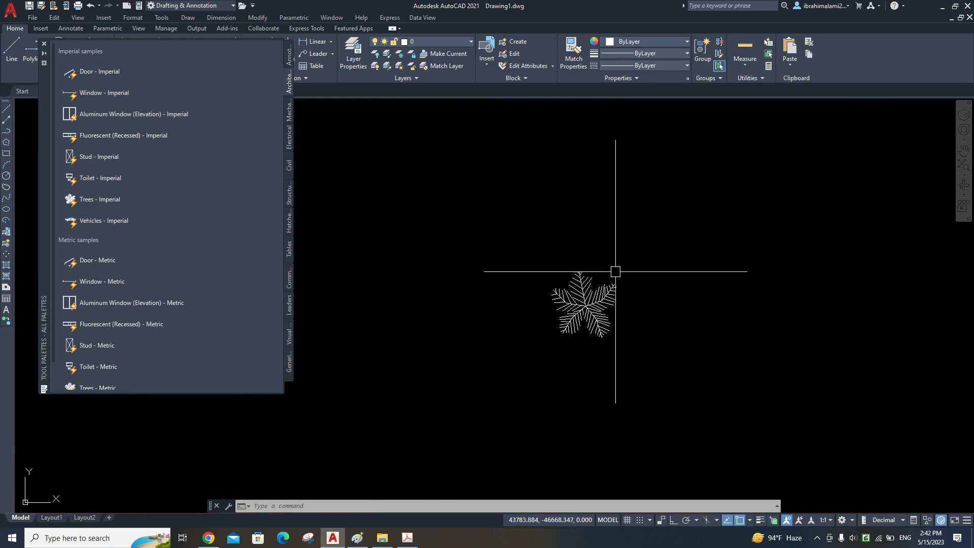
pyautogui.click(464, 45)
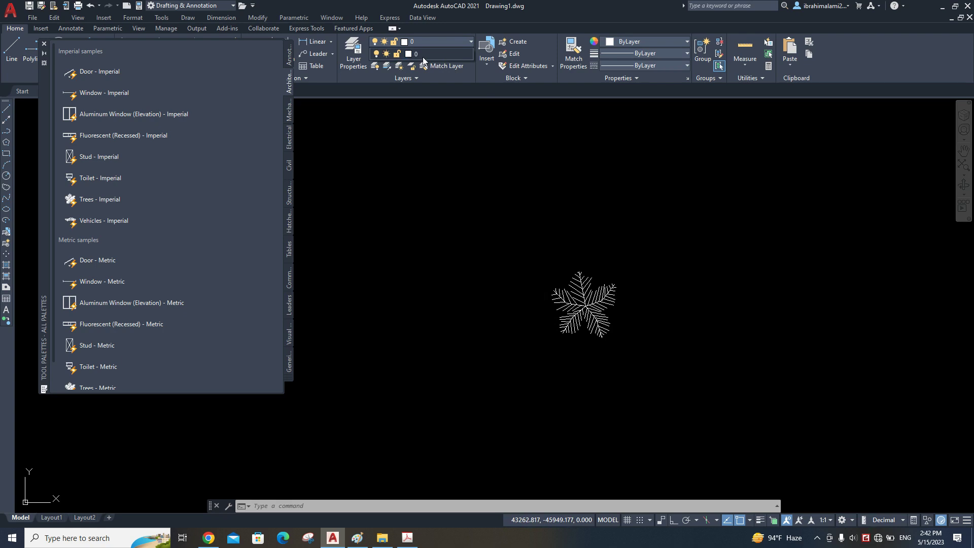
pyautogui.click(507, 208)
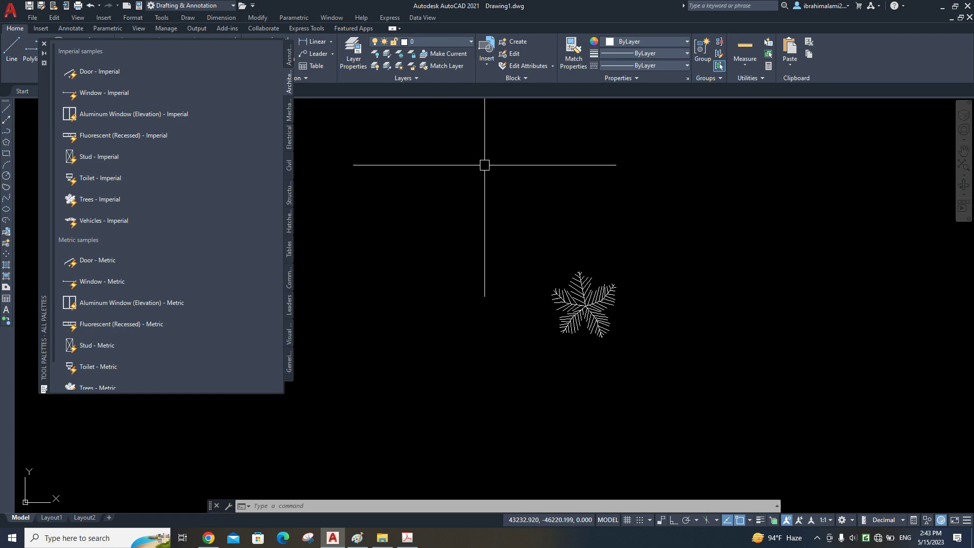
# - Create a layer named 'tree' with dark green colour 96 and make it current
pyautogui.write('la')
pyautogui.press('Return')
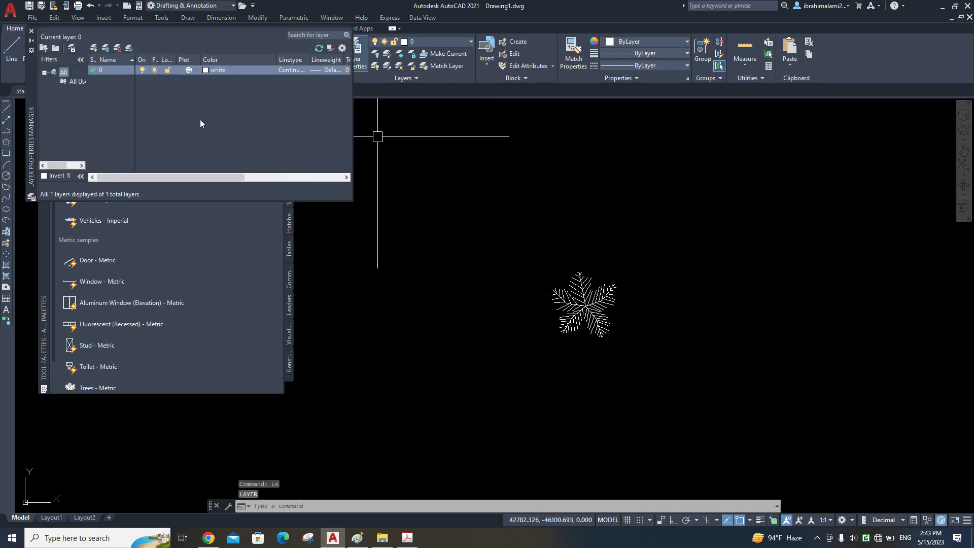
pyautogui.click(94, 48)
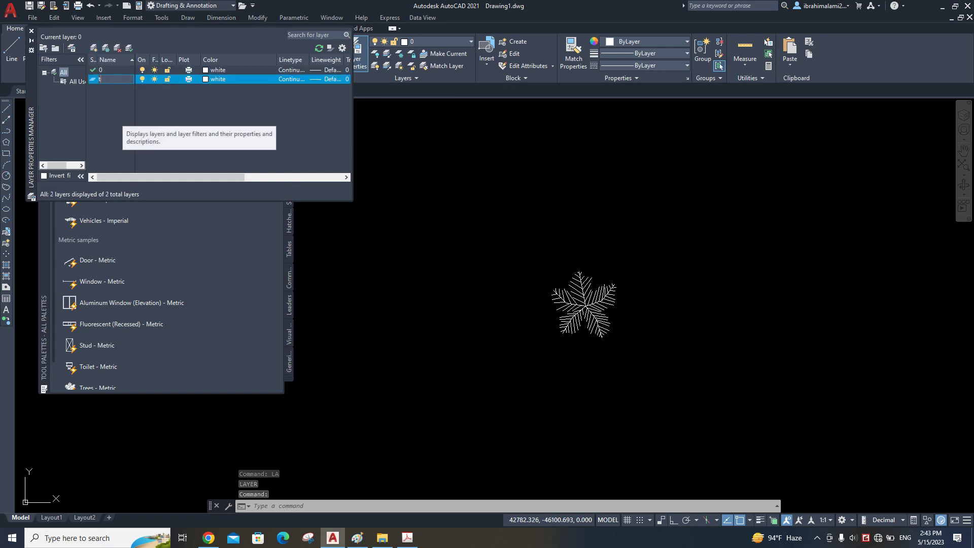
pyautogui.write('tree')
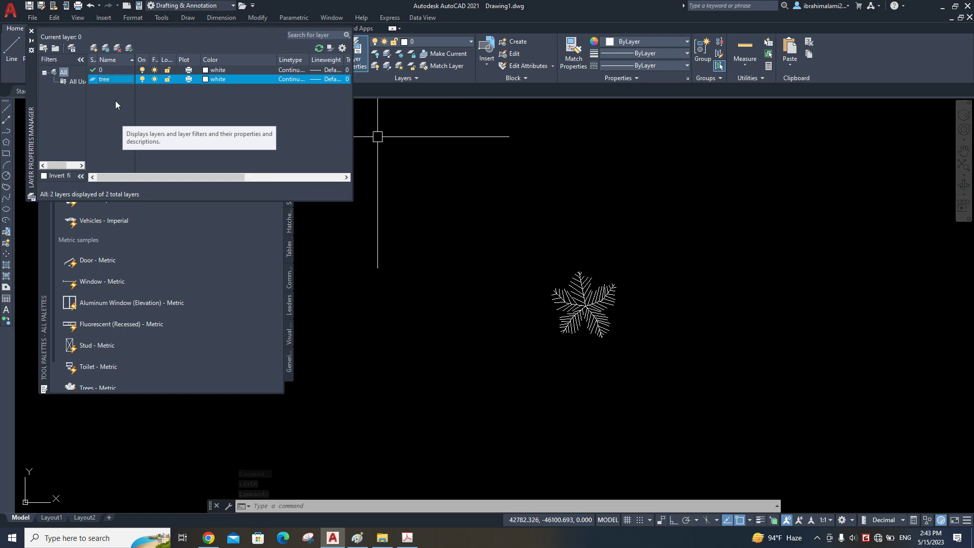
pyautogui.press('Return')
pyautogui.click(213, 79)
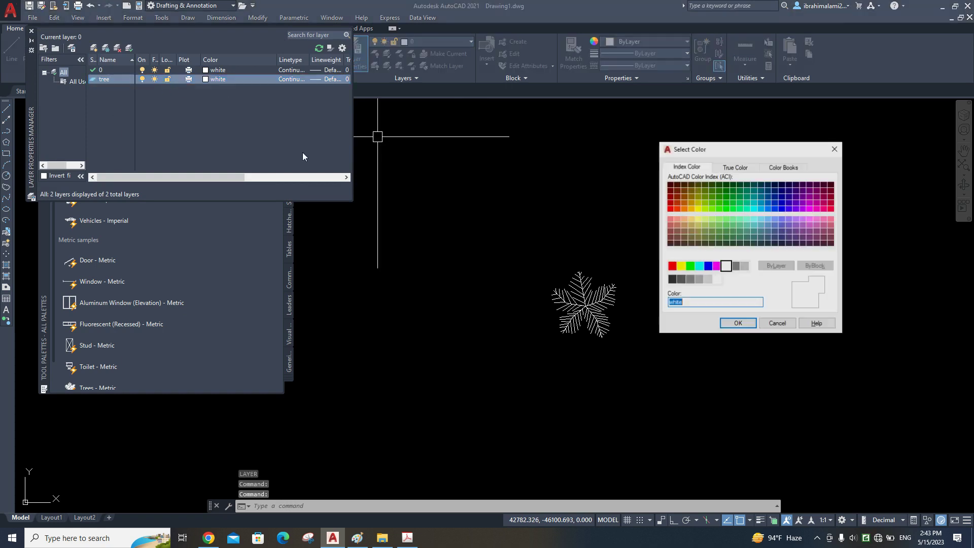
pyautogui.click(688, 267)
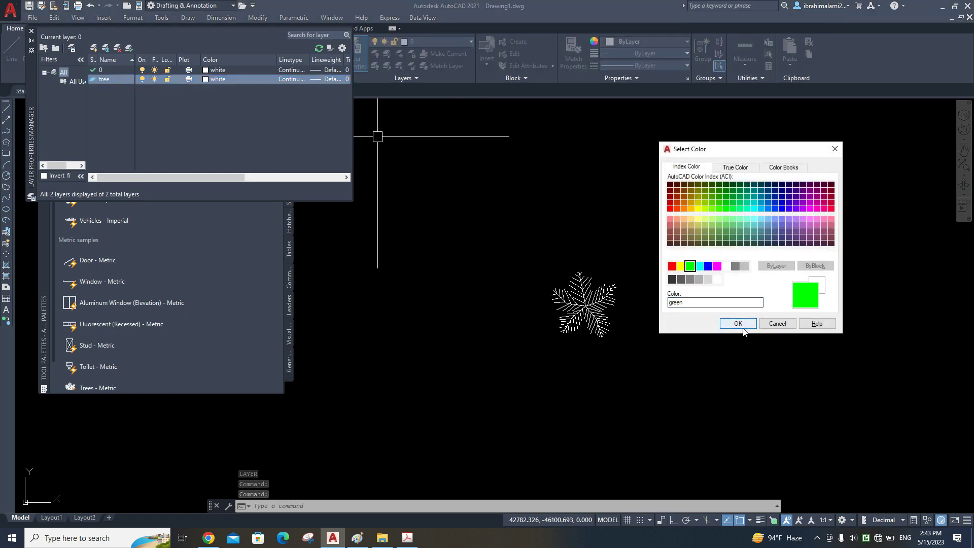
pyautogui.click(725, 190)
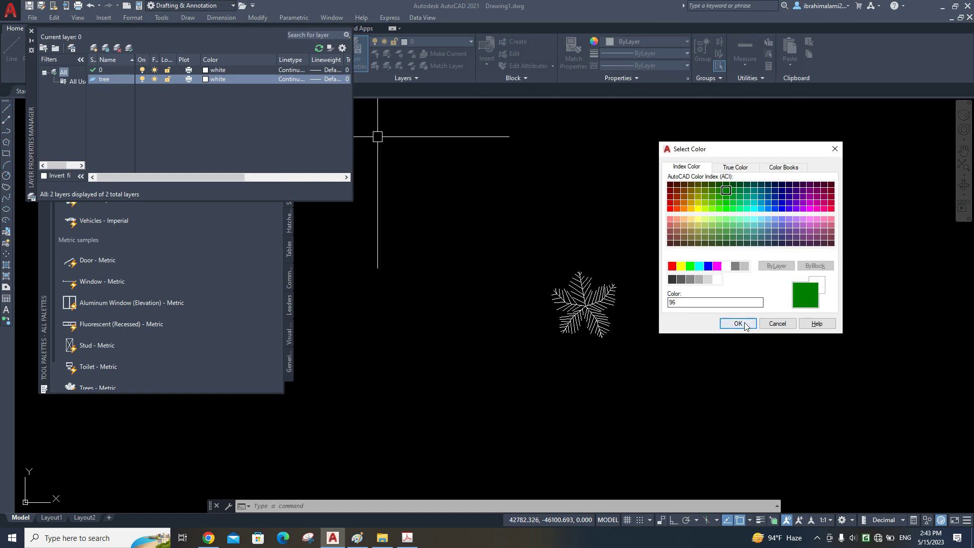
pyautogui.click(737, 323)
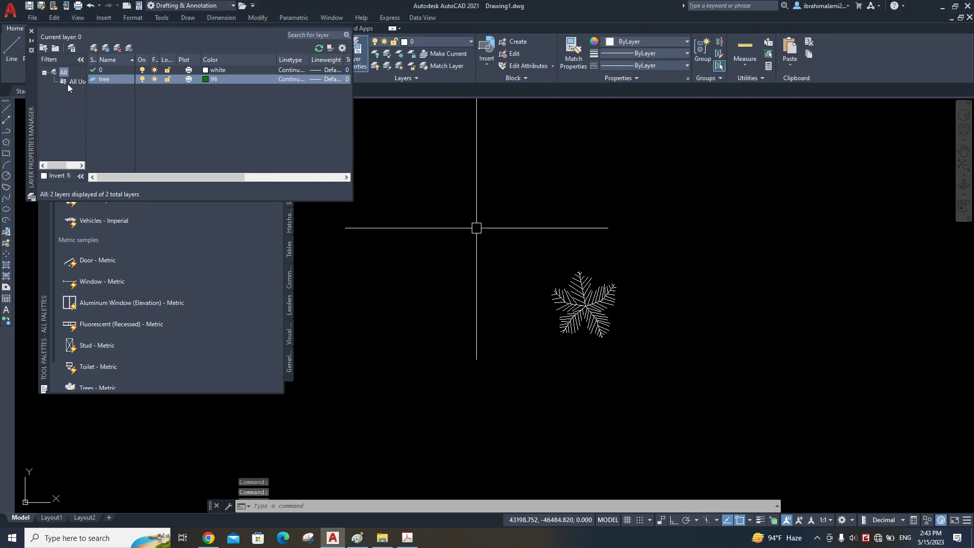
pyautogui.click(129, 51)
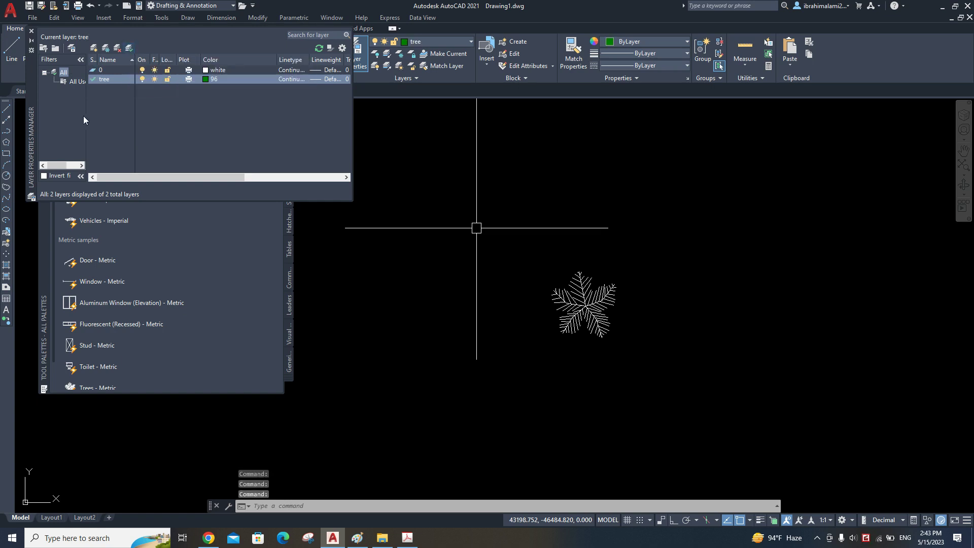
pyautogui.click(31, 31)
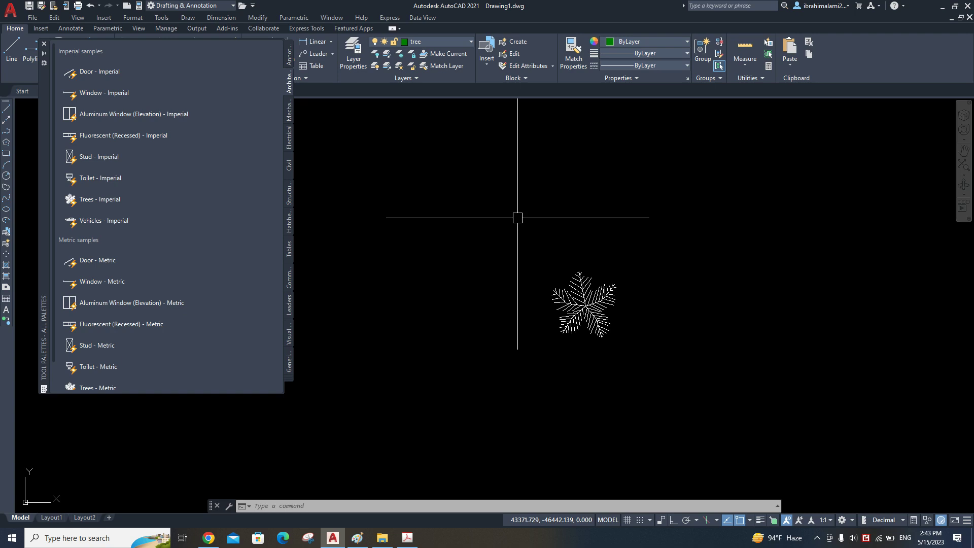
# - Make layer 0 the current layer and pan the tree to the left
pyautogui.click(763, 214)
pyautogui.click(744, 317)
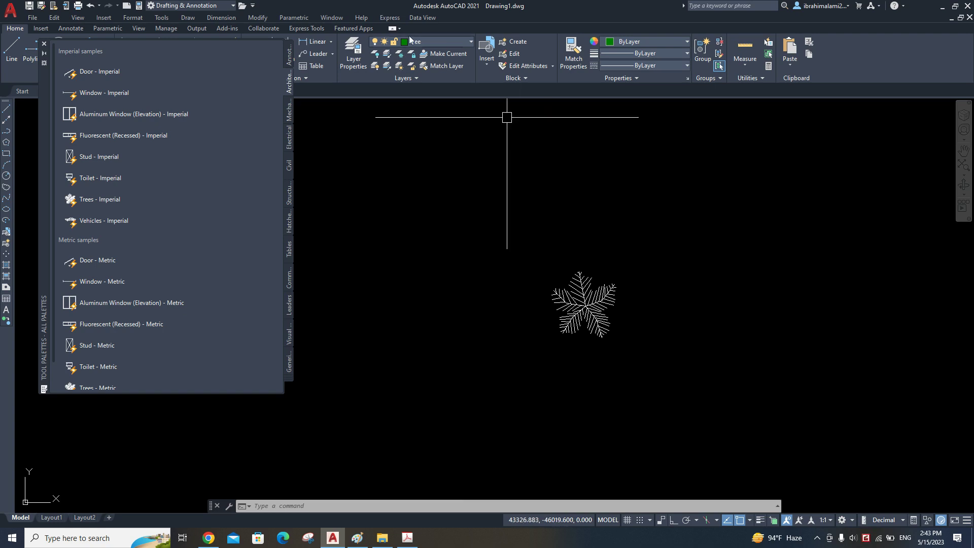
pyautogui.click(440, 44)
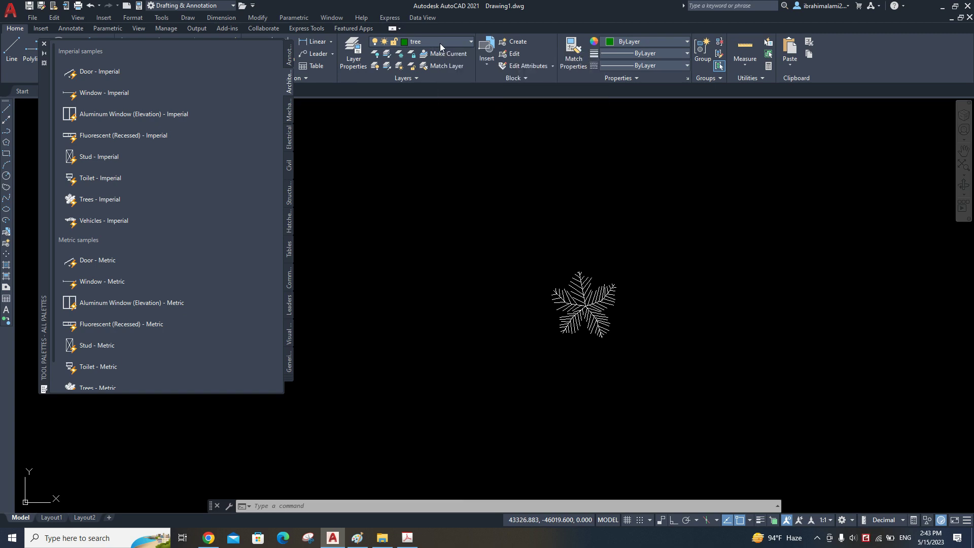
pyautogui.click(440, 53)
pyautogui.click(737, 183)
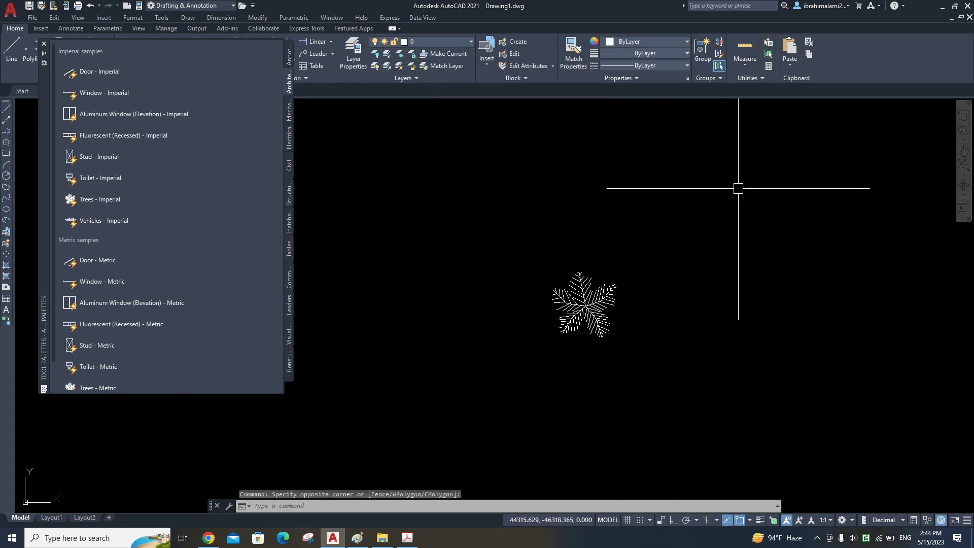
pyautogui.moveTo(737, 183); pyautogui.dragTo(654, 156, button='middle')
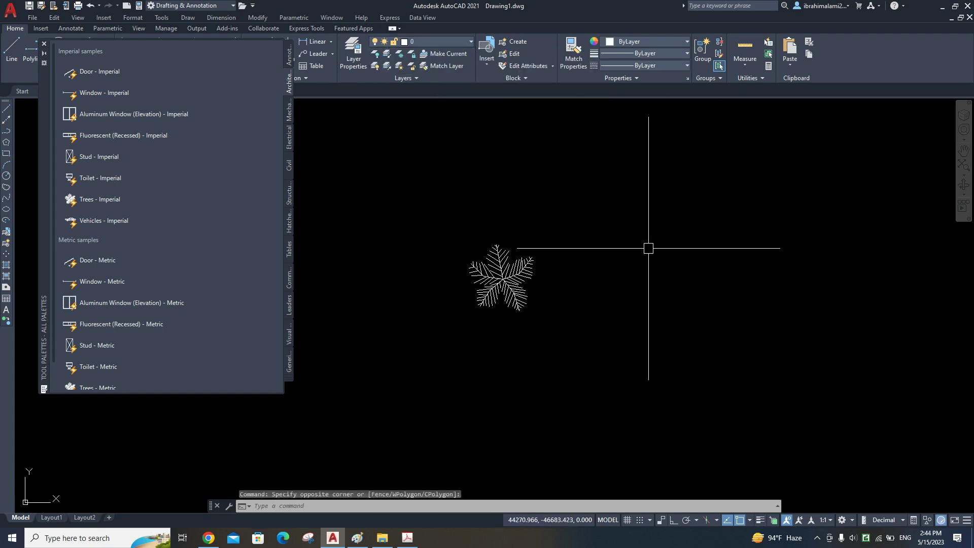
# - Draw a white four-segment zigzag line beside the tree on layer 0
pyautogui.write('l')
pyautogui.press('Return')
pyautogui.click(632, 184)
pyautogui.click(692, 298)
pyautogui.click(792, 254)
pyautogui.click(857, 349)
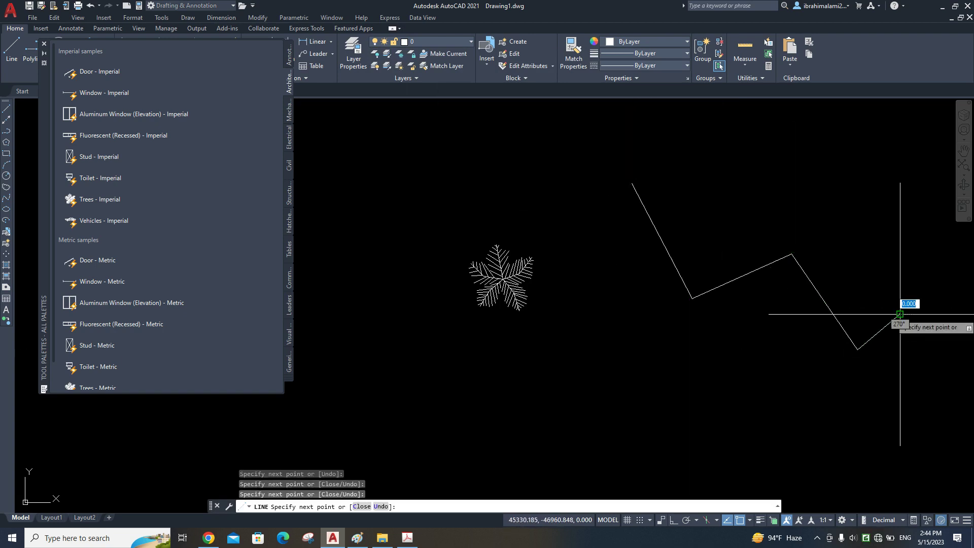
pyautogui.click(900, 315)
pyautogui.press('Return')
# - Switch back to the tree layer and draw a green five-segment zigzag line
pyautogui.click(435, 43)
pyautogui.click(427, 66)
pyautogui.moveTo(615, 259)
pyautogui.mouseDown(button='middle')
pyautogui.moveTo(578, 227)
pyautogui.moveTo(680, 278)
pyautogui.mouseUp(button='middle')
pyautogui.click(558, 196)
pyautogui.click(571, 294)
pyautogui.click(622, 332)
pyautogui.click(695, 317)
pyautogui.click(733, 348)
pyautogui.click(763, 357)
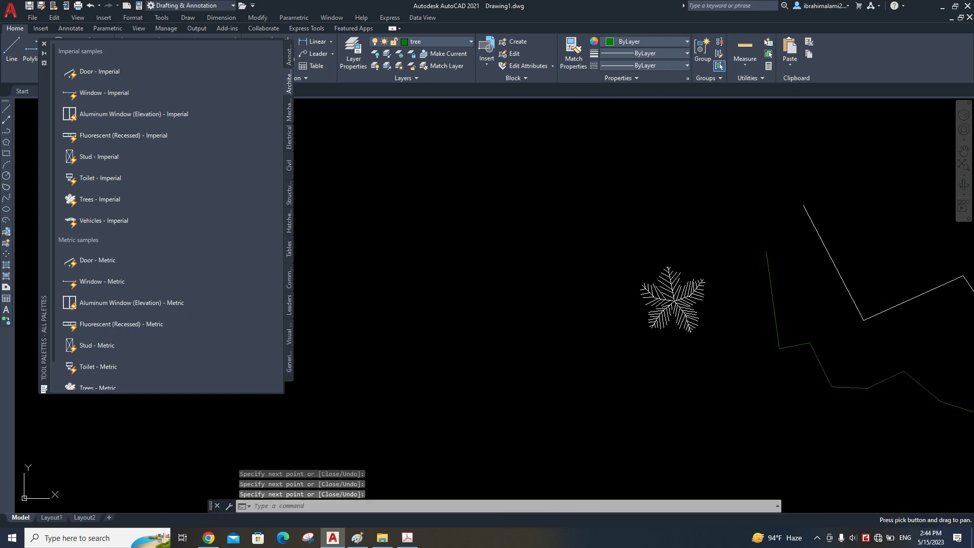
# - Insert a green Trees - Imperial block above-left of the white tree
pyautogui.click(100, 200)
pyautogui.click(532, 218)
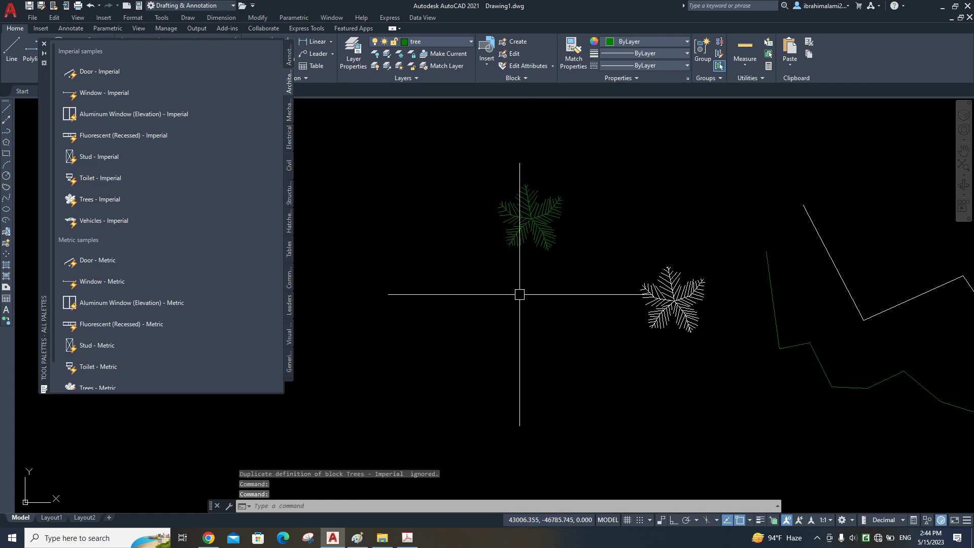
pyautogui.moveTo(531, 320); pyautogui.dragTo(557, 256, button='middle')
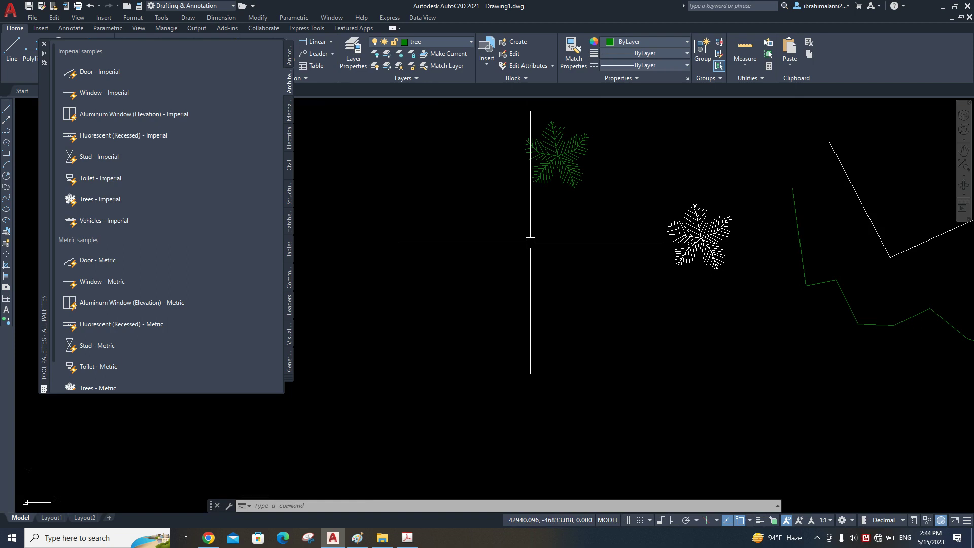
pyautogui.moveTo(566, 229); pyautogui.dragTo(561, 352, button='middle')
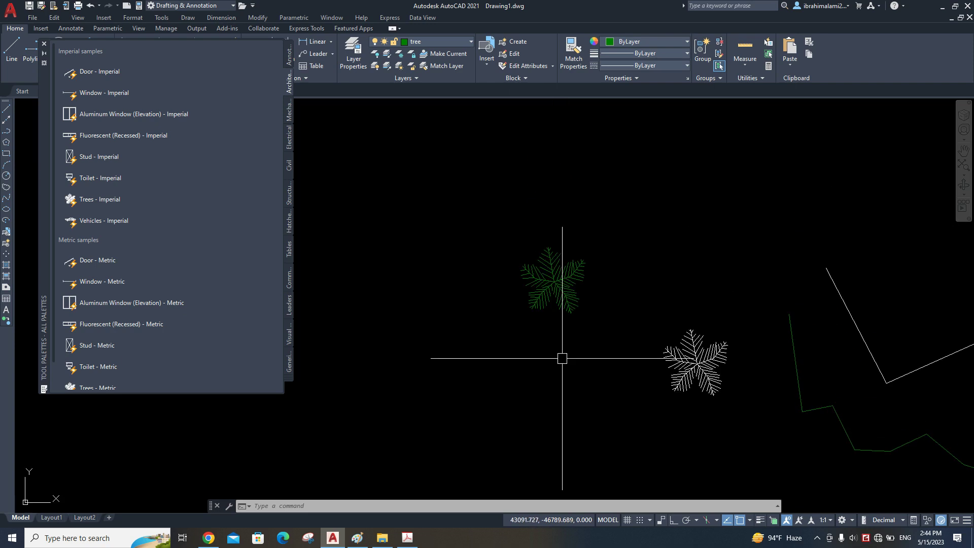
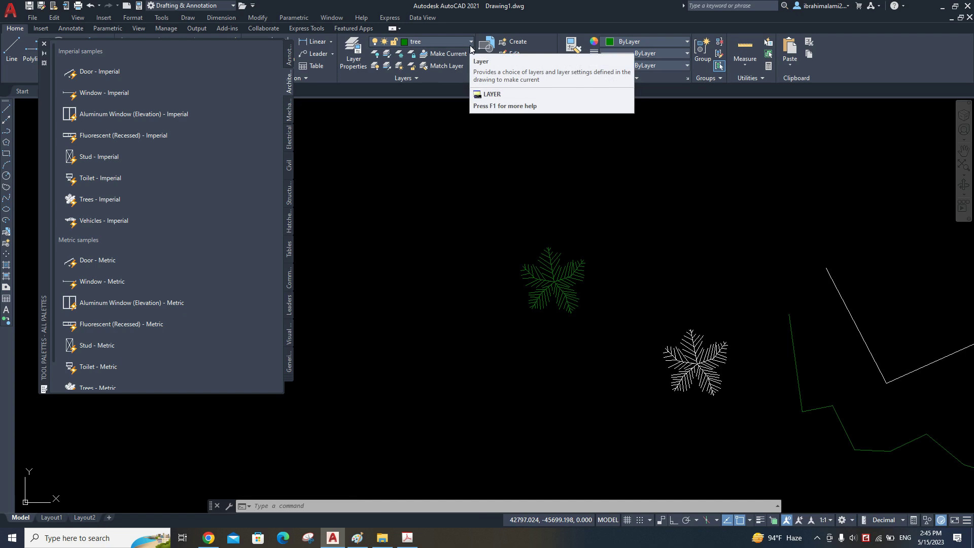
# - Place two more Trees - Imperial blocks on the site plan
pyautogui.click(470, 47)
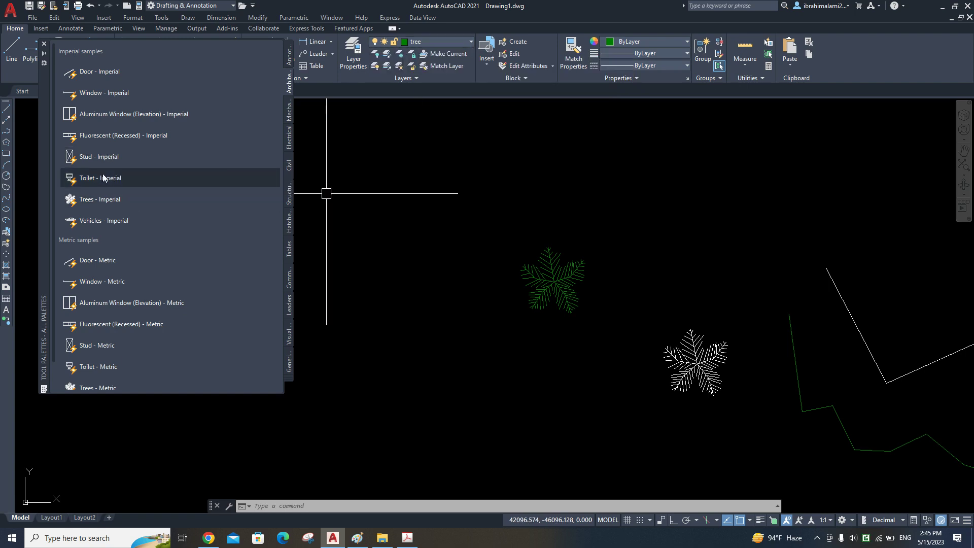
pyautogui.moveTo(107, 201); pyautogui.dragTo(455, 195)
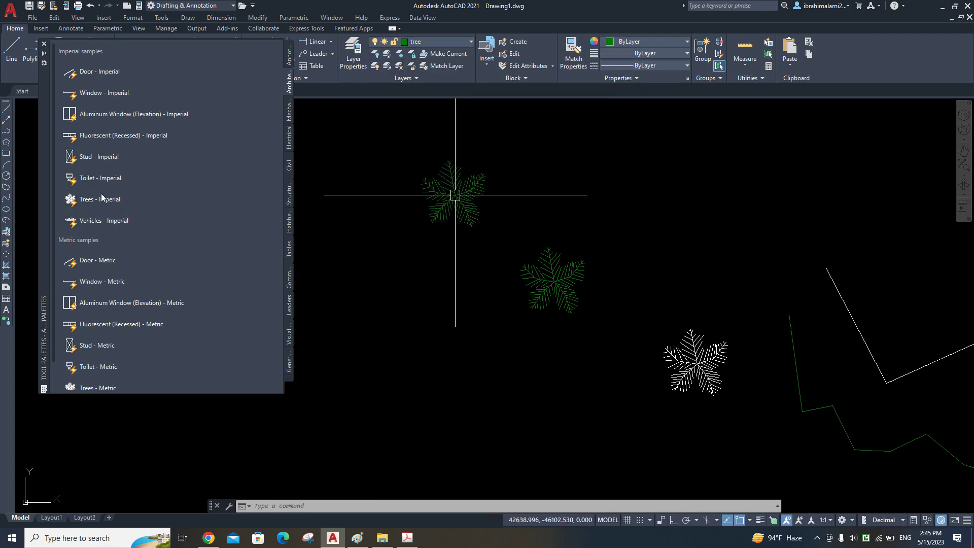
pyautogui.moveTo(447, 361); pyautogui.dragTo(426, 431)
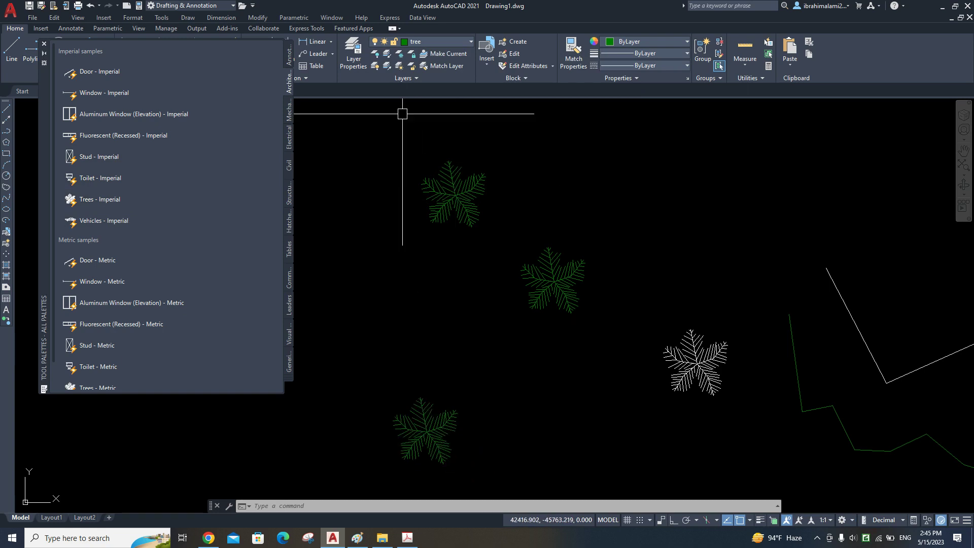
# - Make layer 0 current and switch the tree layer off and back on
pyautogui.click(440, 54)
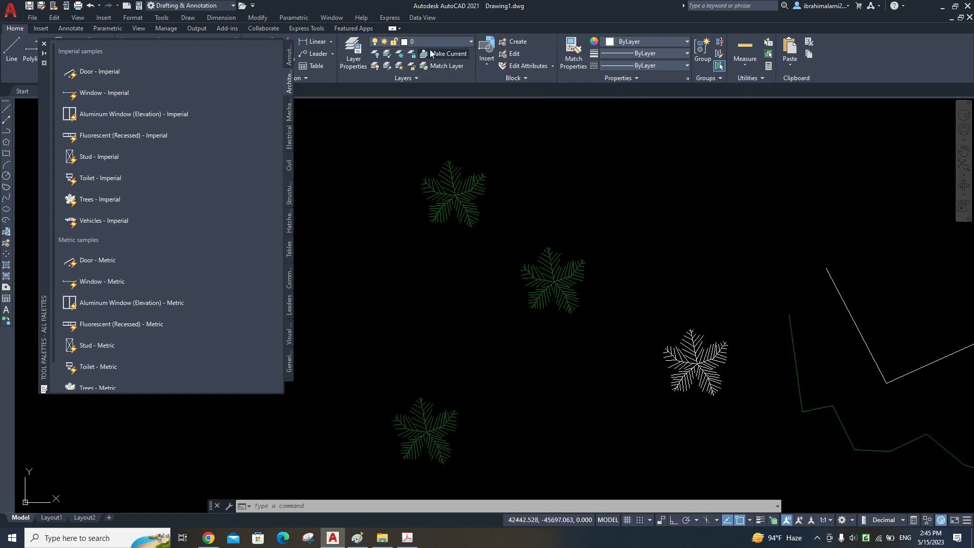
pyautogui.click(451, 41)
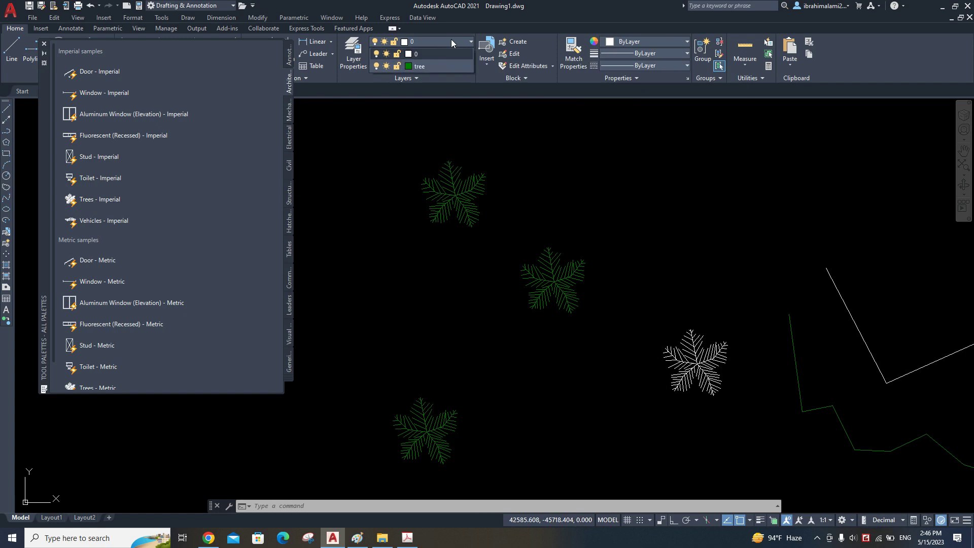
pyautogui.click(376, 66)
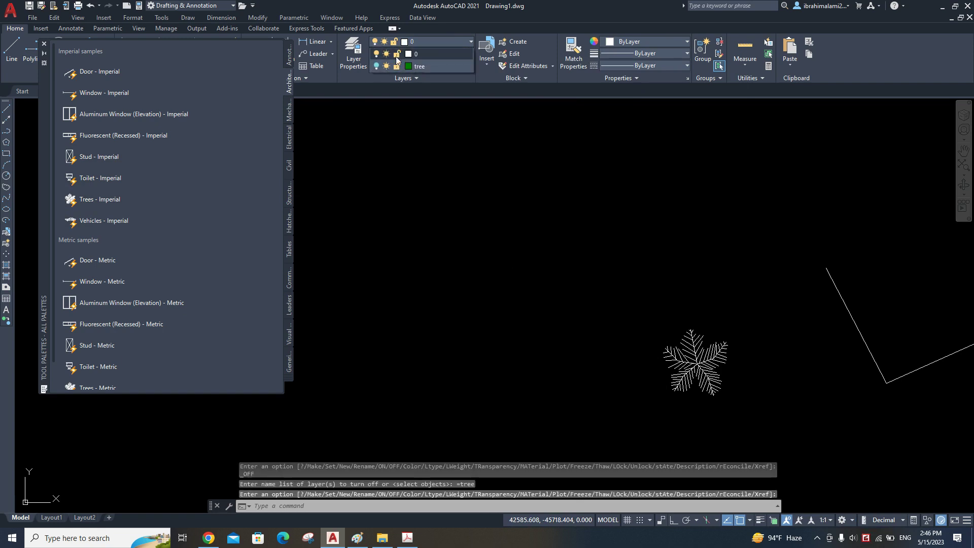
pyautogui.click(375, 66)
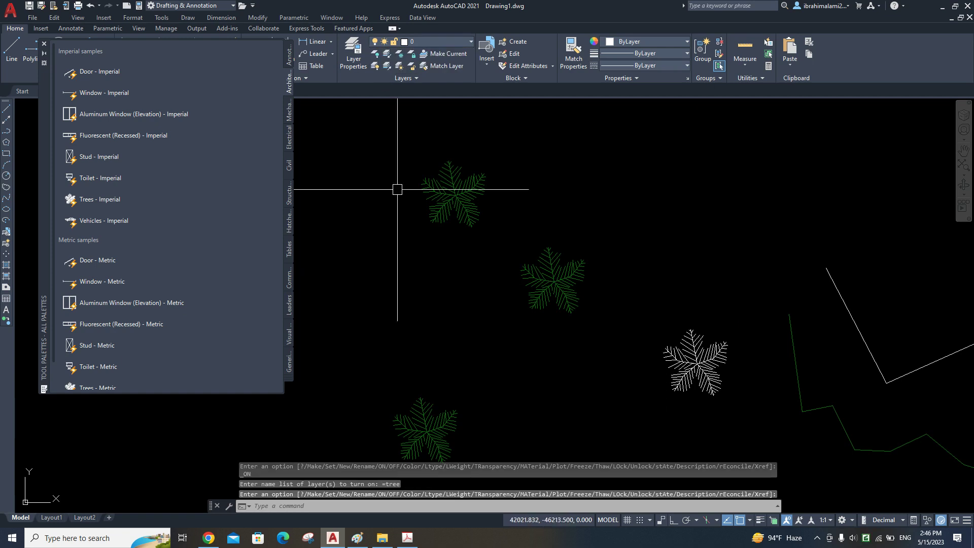
pyautogui.moveTo(476, 210); pyautogui.dragTo(547, 288, button='middle')
pyautogui.scroll(2, 547, 289)
pyautogui.moveTo(772, 332); pyautogui.dragTo(598, 198, button='middle')
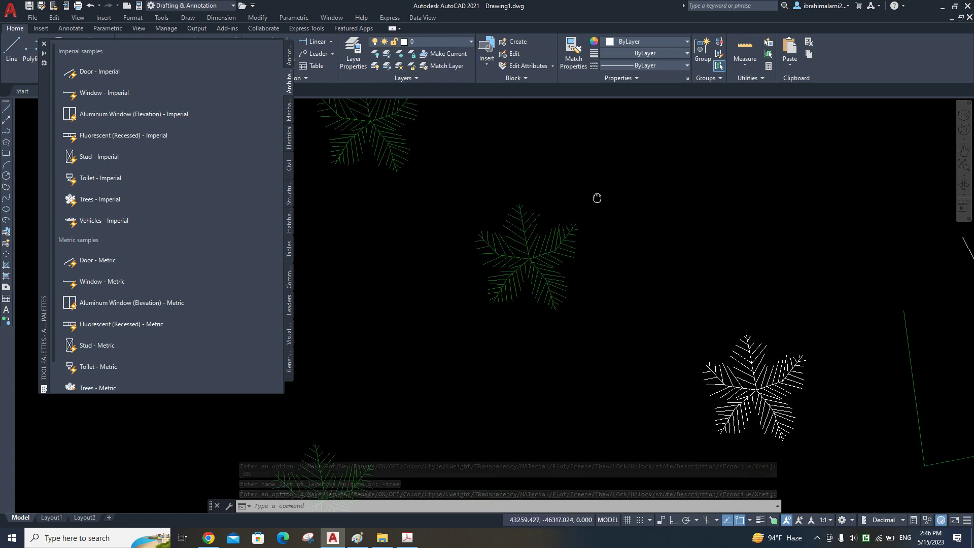
pyautogui.moveTo(517, 203)
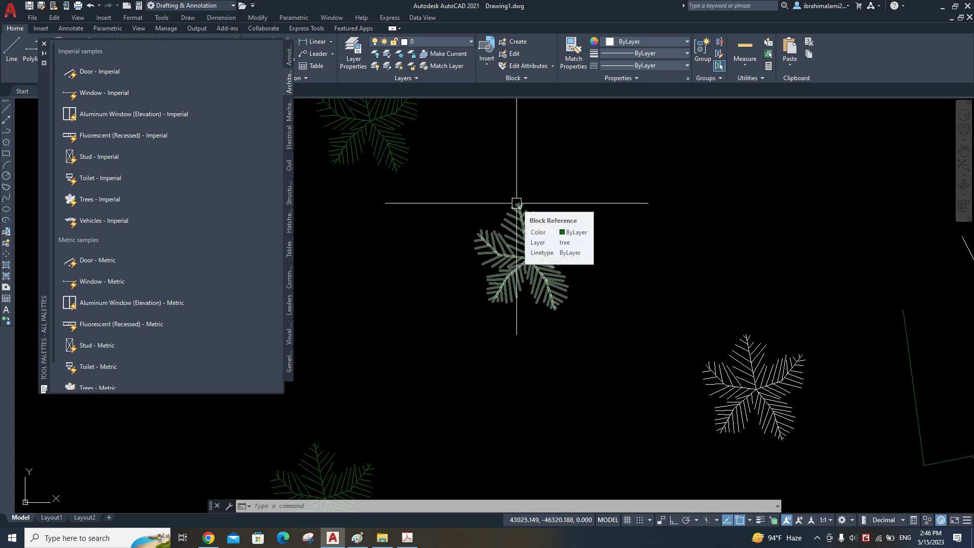
pyautogui.scroll(-5, 591, 270)
pyautogui.moveTo(604, 165); pyautogui.dragTo(587, 215, button='middle')
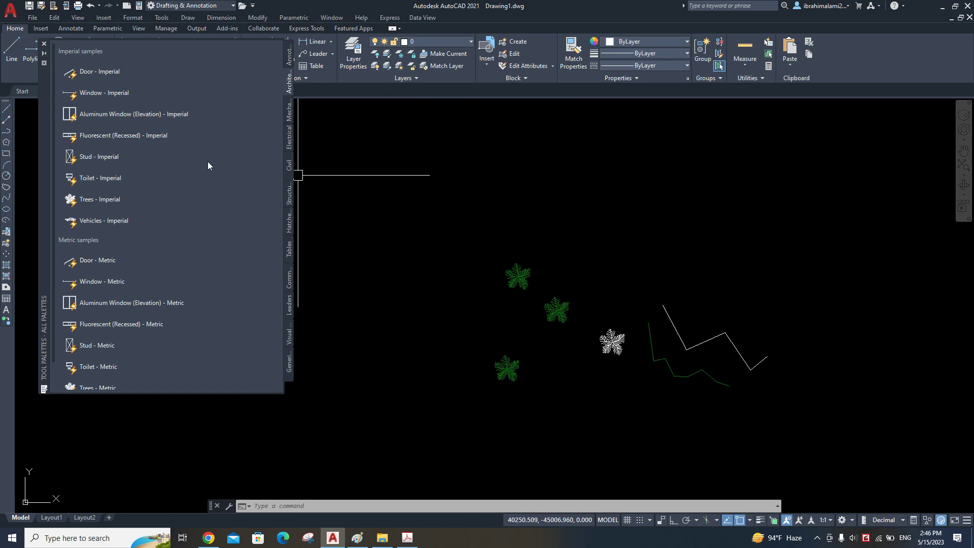
# - Insert a Vehicles - Imperial side-view car block on the drawing above the trees
pyautogui.click(114, 220)
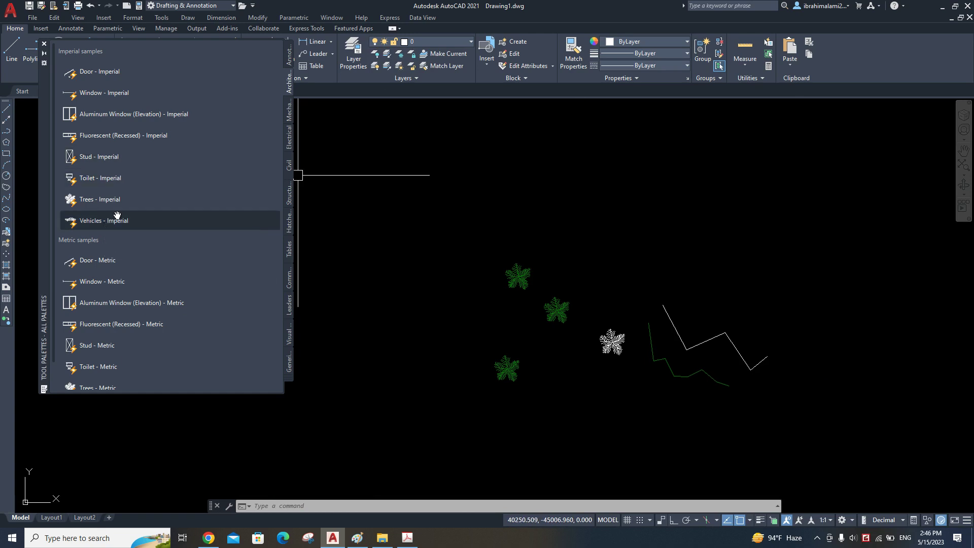
pyautogui.click(619, 220)
pyautogui.scroll(6, 652, 198)
pyautogui.scroll(4, 504, 248)
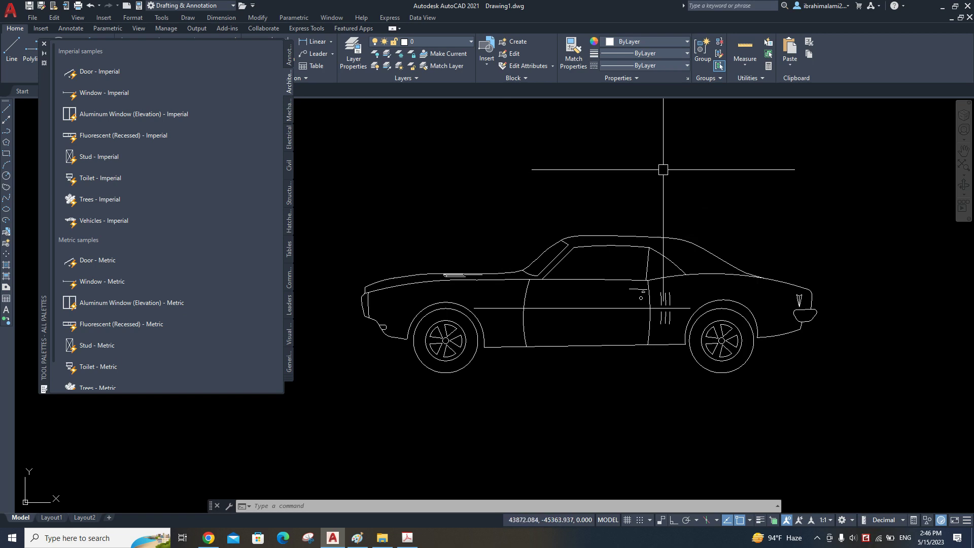
pyautogui.scroll(-7, 663, 169)
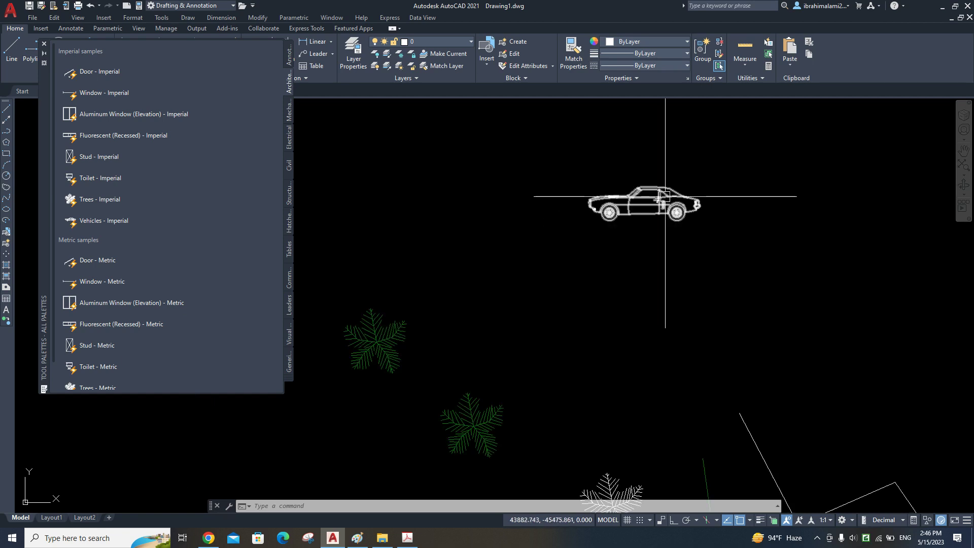
pyautogui.scroll(10, 644, 305)
pyautogui.scroll(-5, 645, 251)
pyautogui.scroll(-1, 684, 282)
pyautogui.scroll(8, 685, 294)
# - Move the car block over beside the road near the Building
pyautogui.write('m')
pyautogui.press('Return')
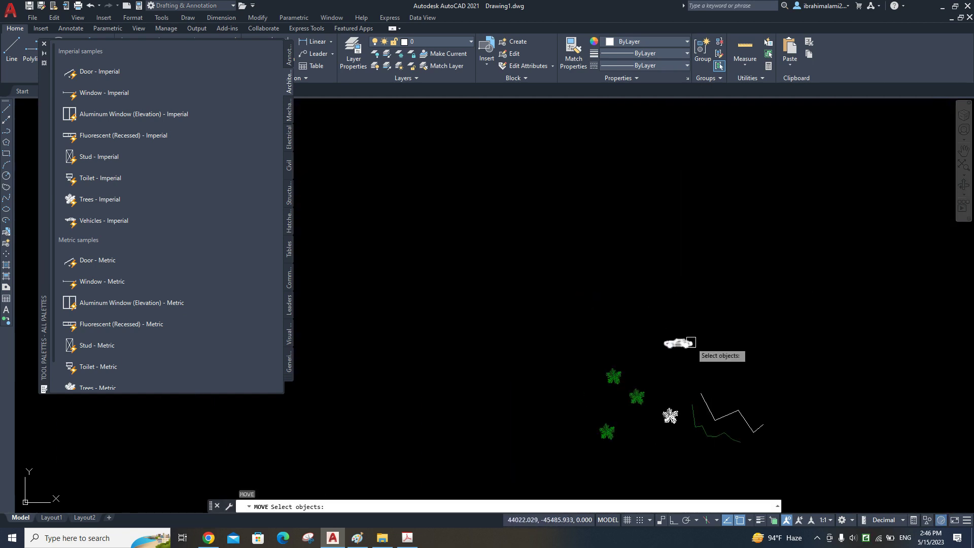
pyautogui.click(679, 344)
pyautogui.press('Return')
pyautogui.scroll(-5, 586, 353)
pyautogui.scroll(3, 689, 374)
pyautogui.scroll(4, 596, 285)
pyautogui.moveTo(561, 152); pyautogui.dragTo(652, 345, button='middle')
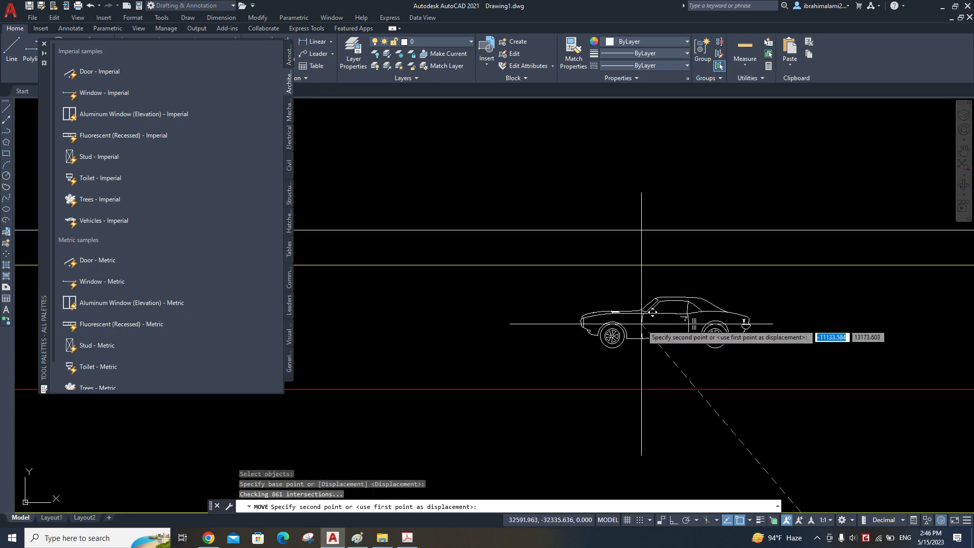
pyautogui.click(642, 325)
pyautogui.moveTo(741, 372); pyautogui.dragTo(751, 303, button='middle')
pyautogui.scroll(2, 680, 320)
pyautogui.scroll(-2, 705, 276)
pyautogui.scroll(2, 720, 299)
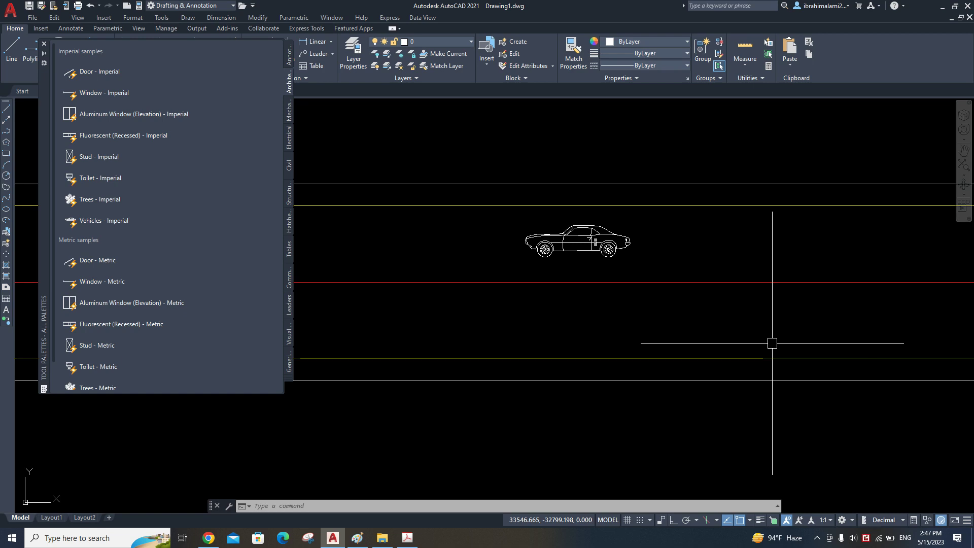
pyautogui.scroll(-3, 706, 249)
pyautogui.scroll(1, 704, 280)
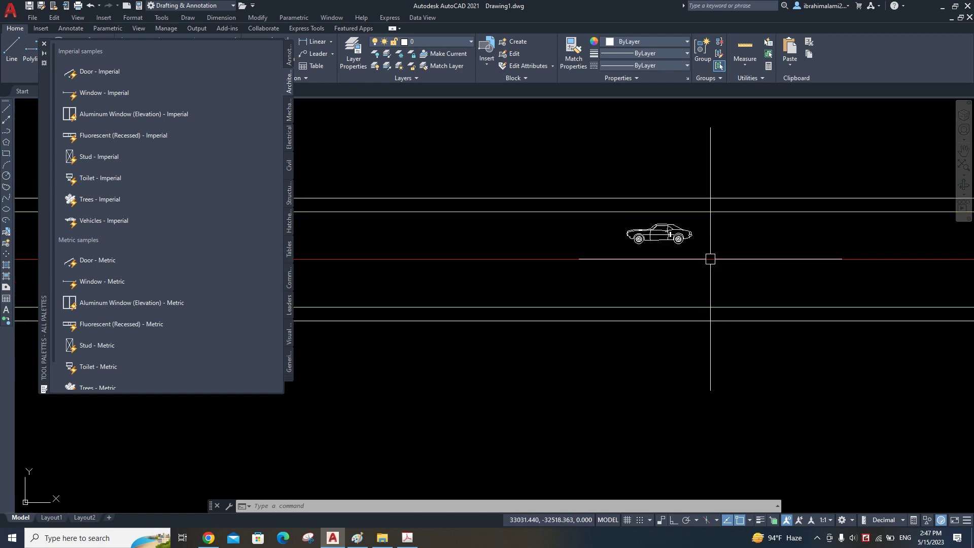
# - Move the car again so it sits between the road lines
pyautogui.write('m')
pyautogui.press('Return')
pyautogui.click(660, 234)
pyautogui.press('Return')
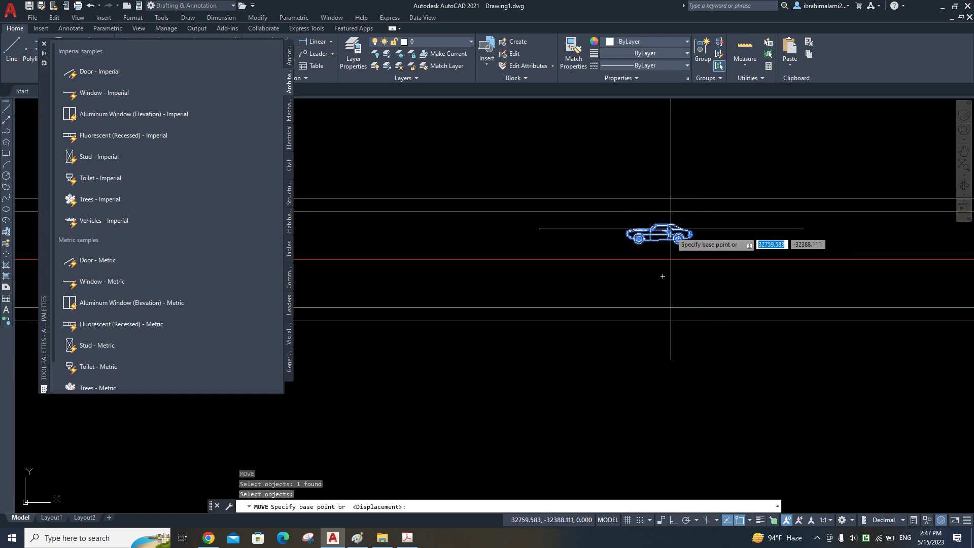
pyautogui.click(678, 278)
pyautogui.scroll(1, 714, 332)
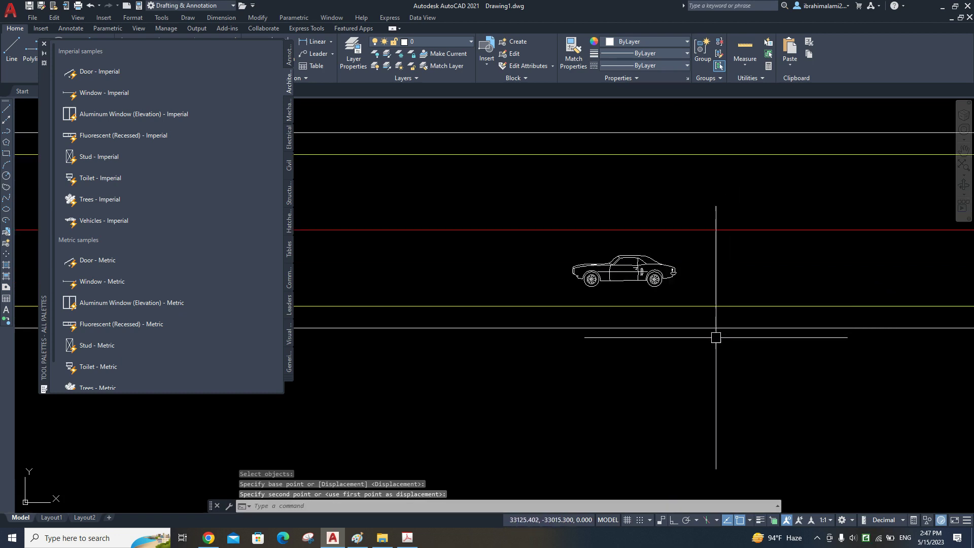
pyautogui.scroll(1, 733, 325)
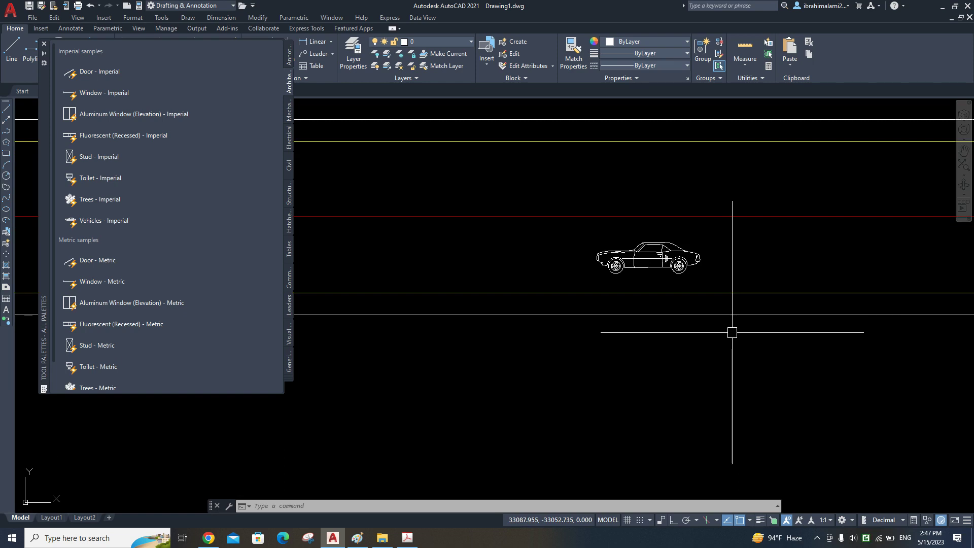
pyautogui.scroll(-4, 865, 305)
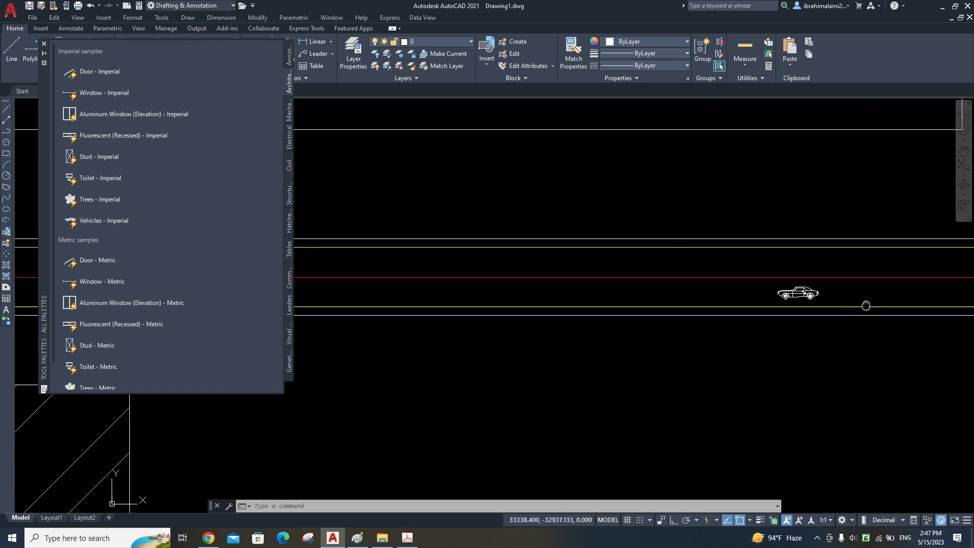
pyautogui.scroll(-2, 891, 241)
pyautogui.scroll(-1, 822, 278)
pyautogui.scroll(-1, 825, 270)
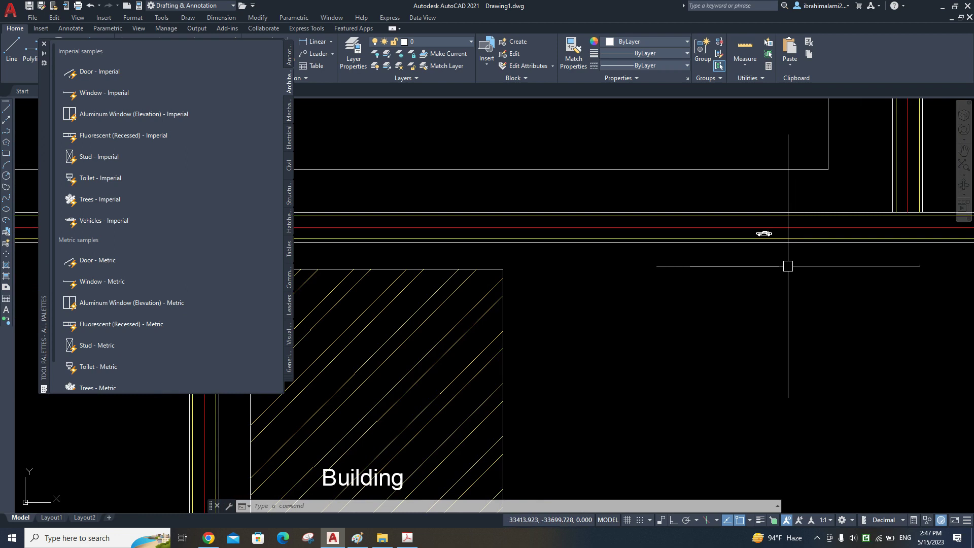
pyautogui.scroll(7, 786, 240)
pyautogui.scroll(5, 674, 208)
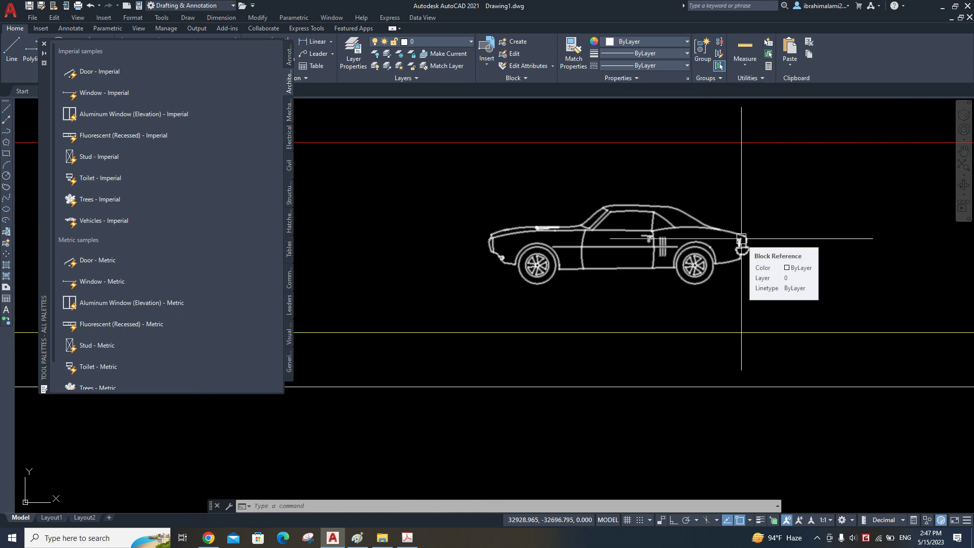
# - Switch the car block's visibility state to Sports Car (Top)
pyautogui.scroll(-3, 802, 258)
pyautogui.moveTo(794, 261); pyautogui.dragTo(779, 304, button='middle')
pyautogui.click(778, 306)
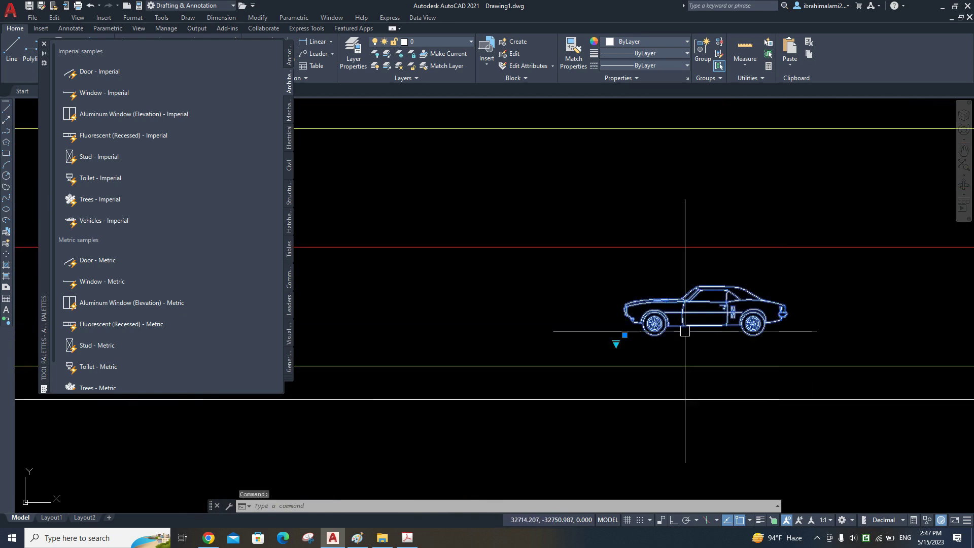
pyautogui.scroll(4, 623, 348)
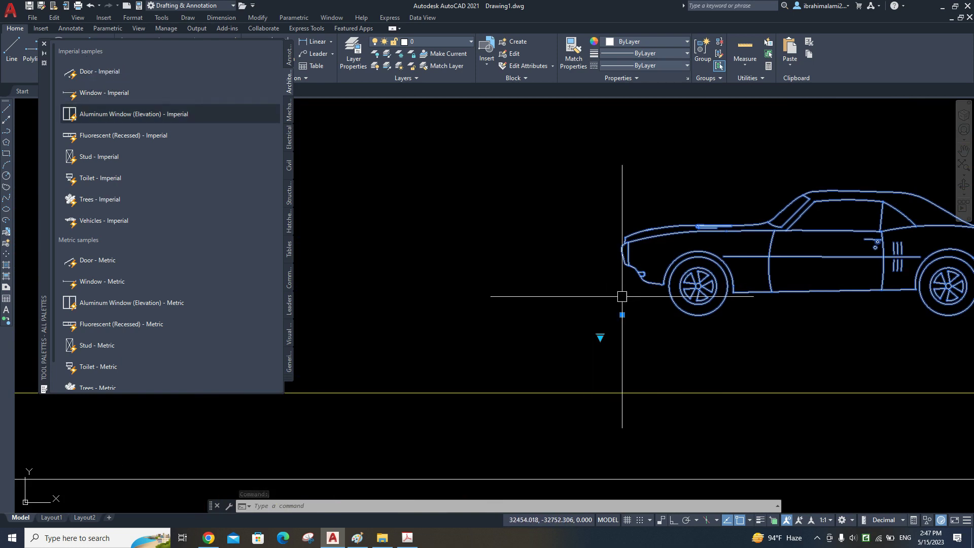
pyautogui.scroll(-2, 557, 304)
pyautogui.scroll(2, 503, 347)
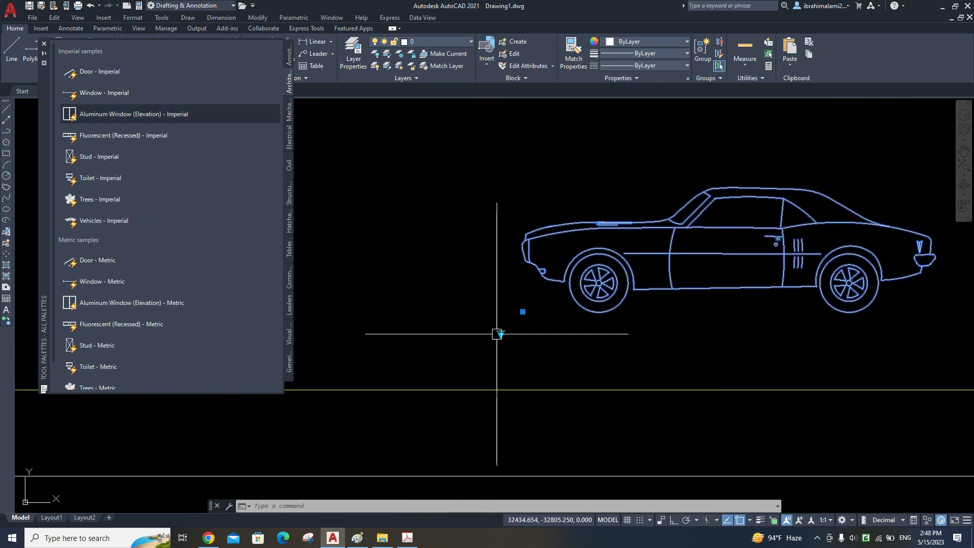
pyautogui.click(501, 334)
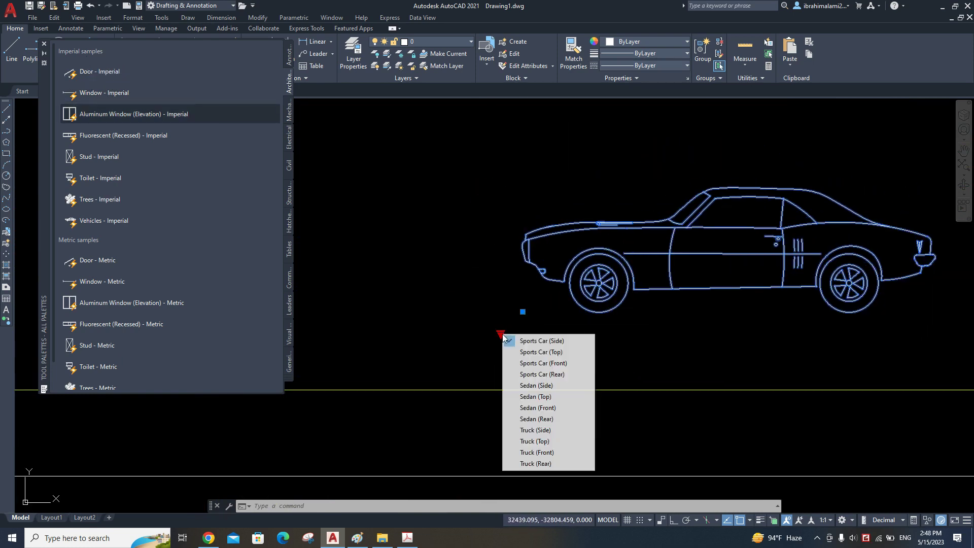
pyautogui.click(566, 353)
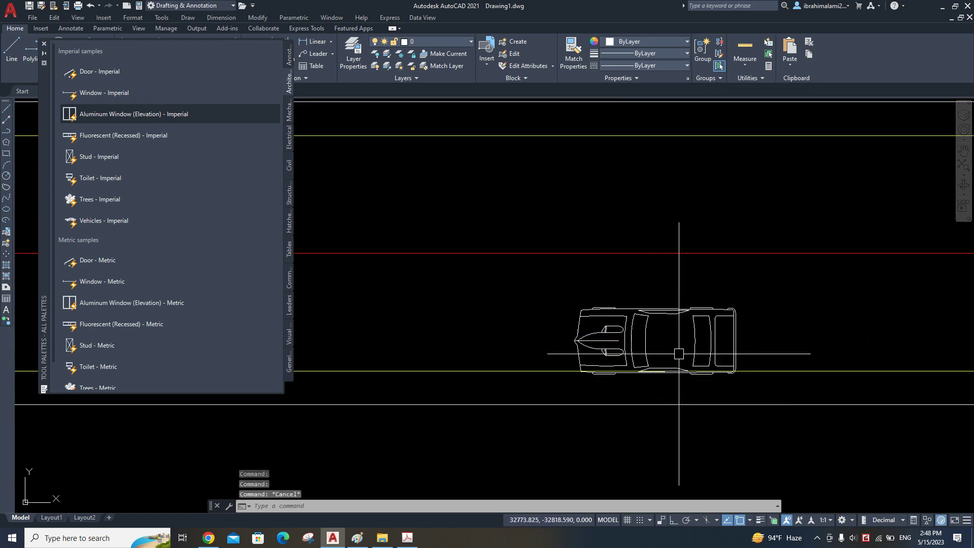
# - Move the top-view car up-left into the road's upper lane
pyautogui.write('m')
pyautogui.press('Return')
pyautogui.click(680, 341)
pyautogui.press('Return')
pyautogui.click(812, 332)
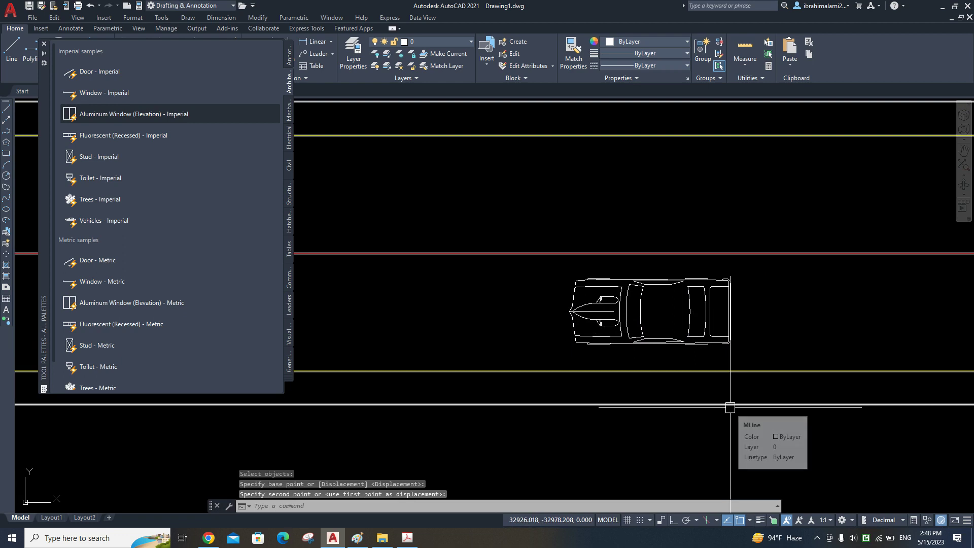
pyautogui.click(717, 359)
pyautogui.press('Return')
pyautogui.click(712, 320)
pyautogui.press('Return')
pyautogui.click(777, 327)
pyautogui.click(753, 205)
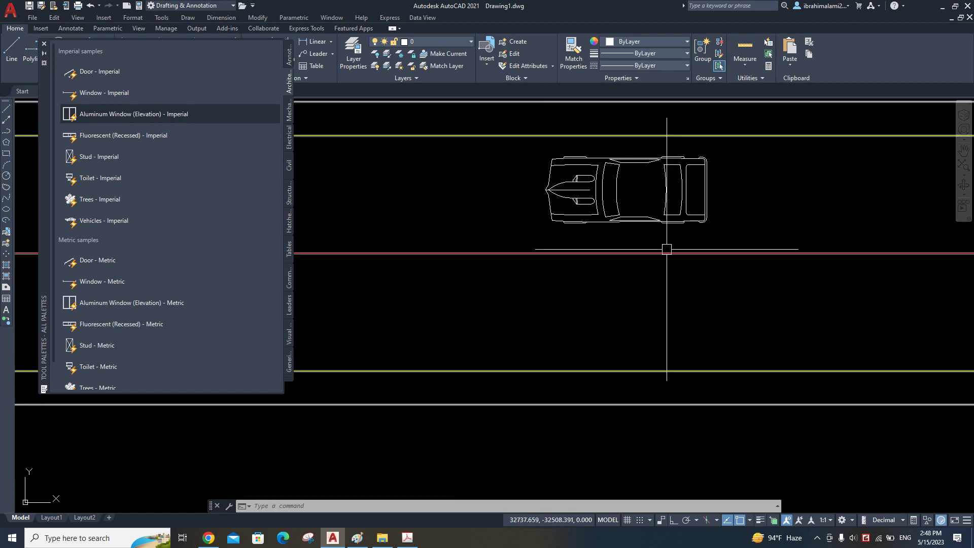
pyautogui.moveTo(687, 291)
pyautogui.mouseDown(button='middle')
pyautogui.moveTo(703, 338)
pyautogui.moveTo(594, 250)
pyautogui.mouseUp(button='middle')
# - Move one tree to just above the road, up-left of the car
pyautogui.scroll(-2, 684, 361)
pyautogui.scroll(4, 683, 361)
pyautogui.scroll(1, 710, 390)
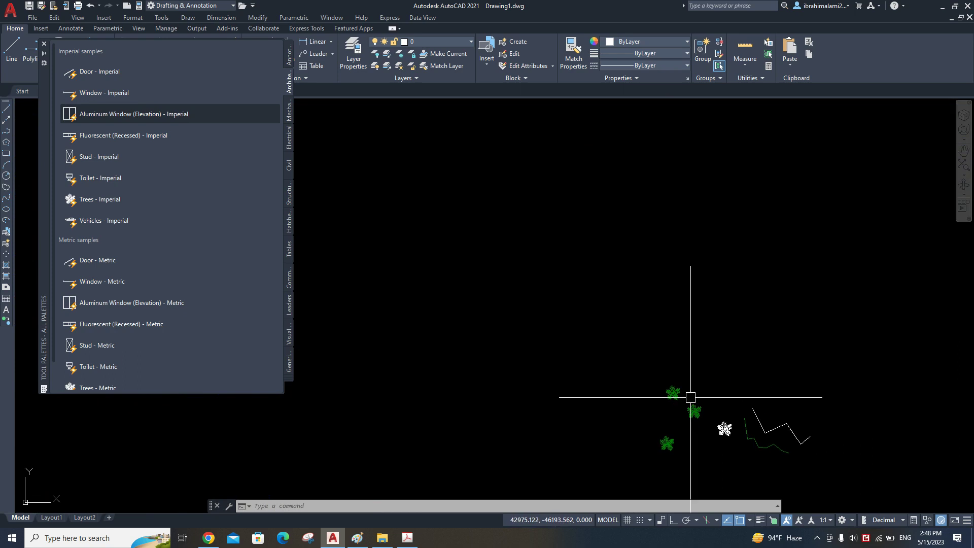
pyautogui.write('m')
pyautogui.press('Return')
pyautogui.click(675, 401)
pyautogui.press('Return')
pyautogui.scroll(-5, 598, 309)
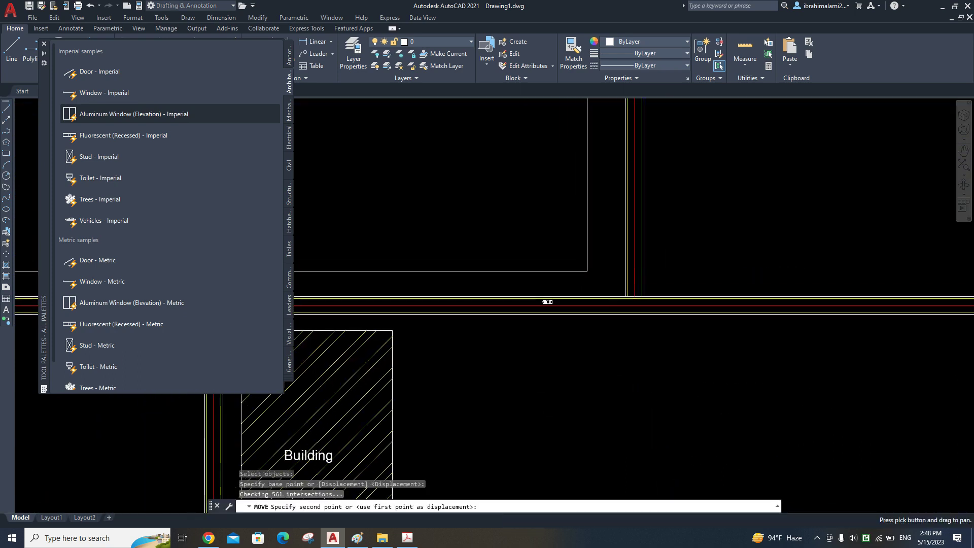
pyautogui.scroll(3, 578, 441)
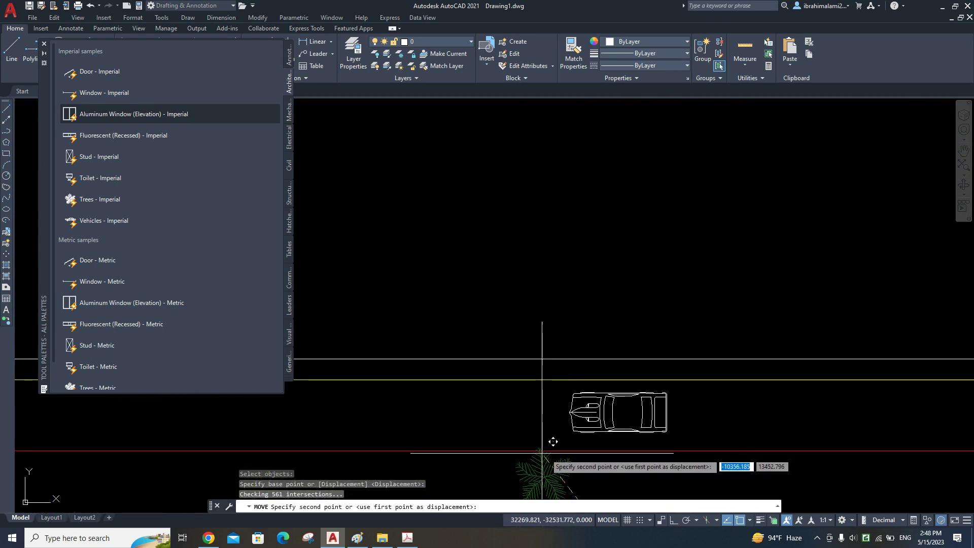
pyautogui.scroll(2, 562, 265)
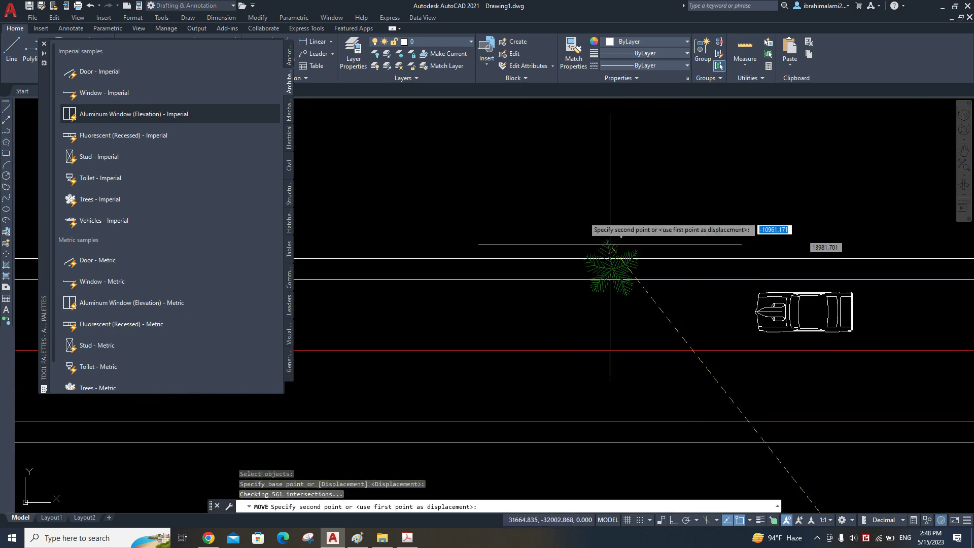
pyautogui.click(568, 190)
pyautogui.press('Return')
pyautogui.press('Escape')
# - Select the tree and pan the view to centre on the car
pyautogui.click(583, 211)
pyautogui.scroll(2, 768, 298)
pyautogui.scroll(1, 700, 322)
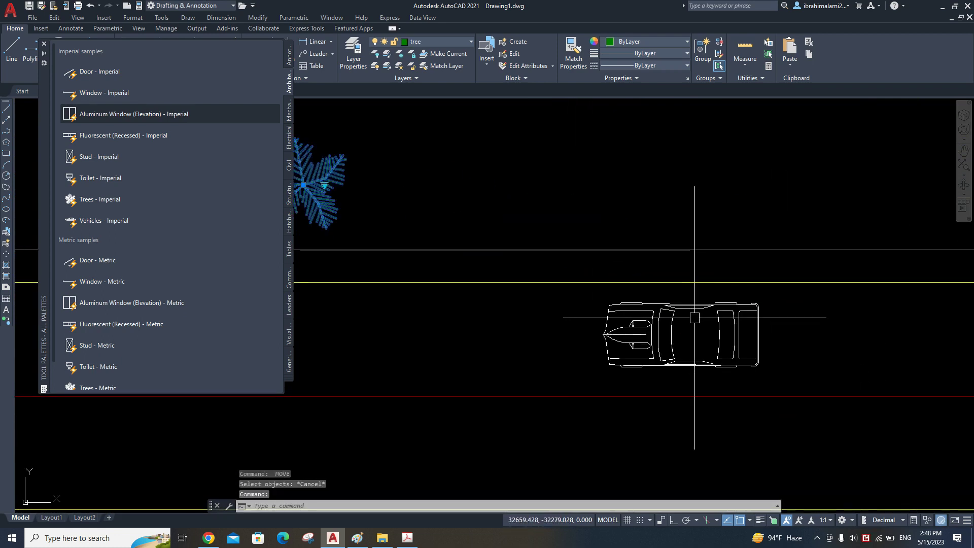
pyautogui.moveTo(694, 317); pyautogui.dragTo(672, 251, button='middle')
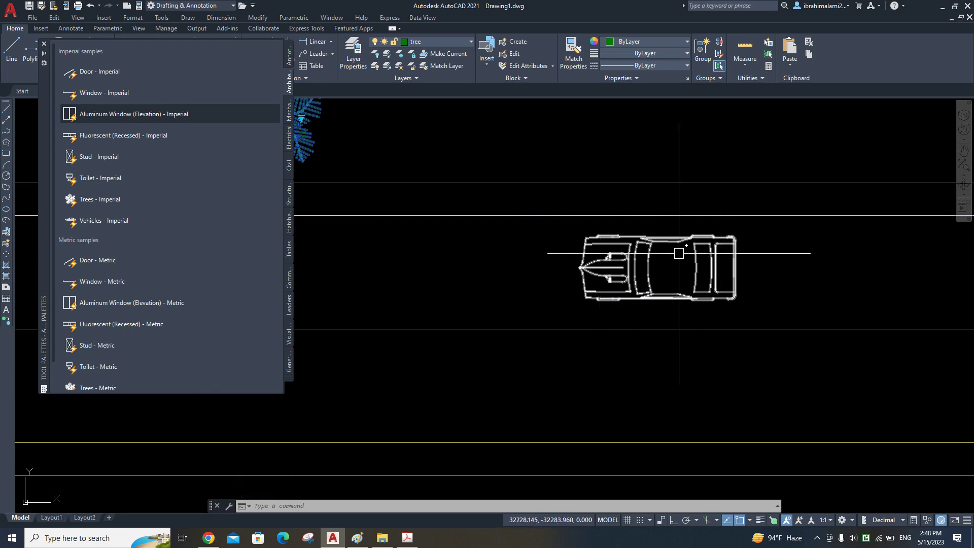
pyautogui.moveTo(614, 350); pyautogui.dragTo(553, 293, button='middle')
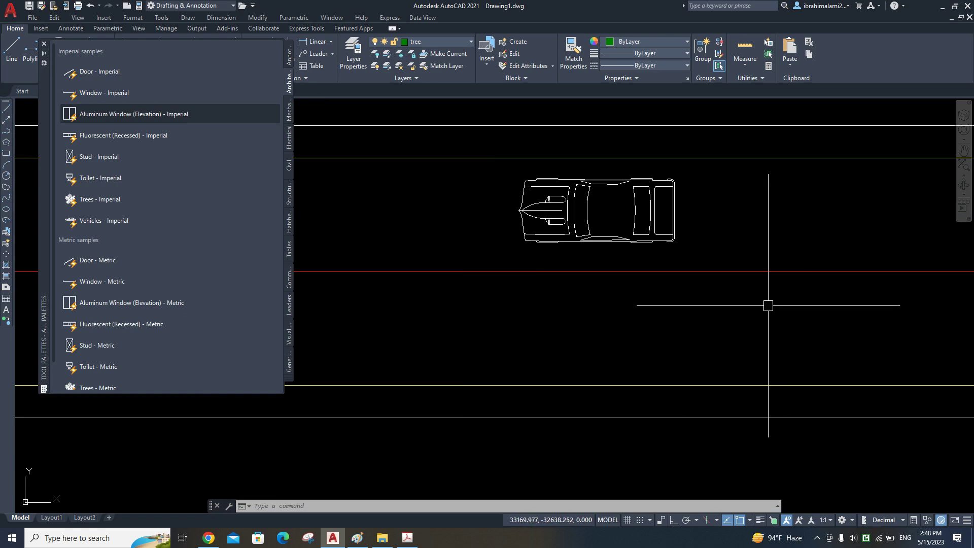
pyautogui.moveTo(767, 305); pyautogui.dragTo(683, 284, button='middle')
# - Copy the top-view car into the lower road lane
pyautogui.press('Return')
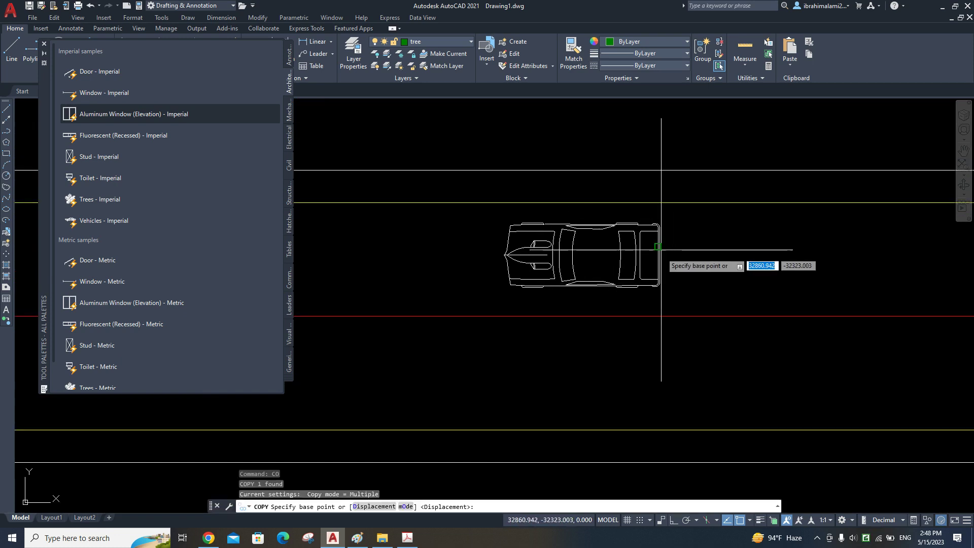
pyautogui.click(684, 282)
pyautogui.press('Escape')
pyautogui.press('Escape')
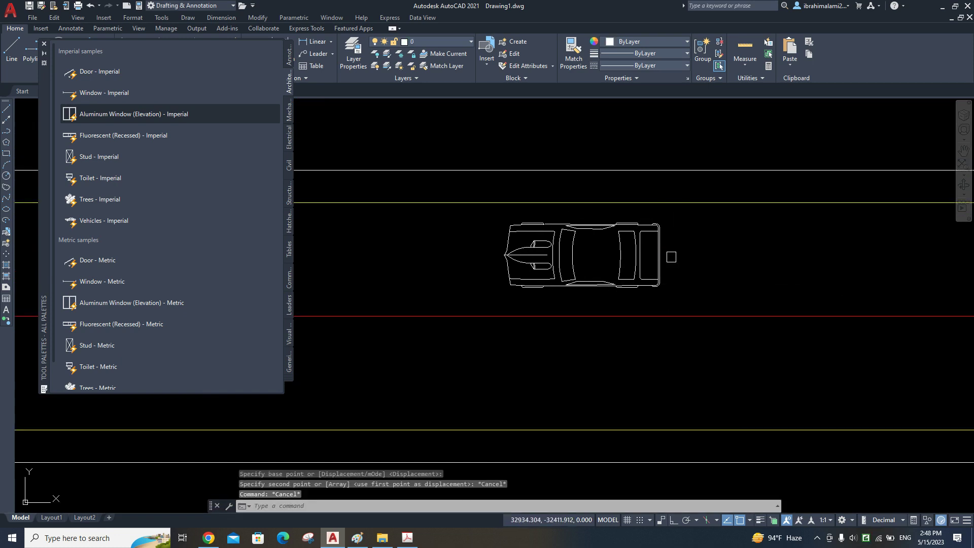
pyautogui.press('Return')
pyautogui.click(659, 272)
pyautogui.press('Return')
pyautogui.click(716, 403)
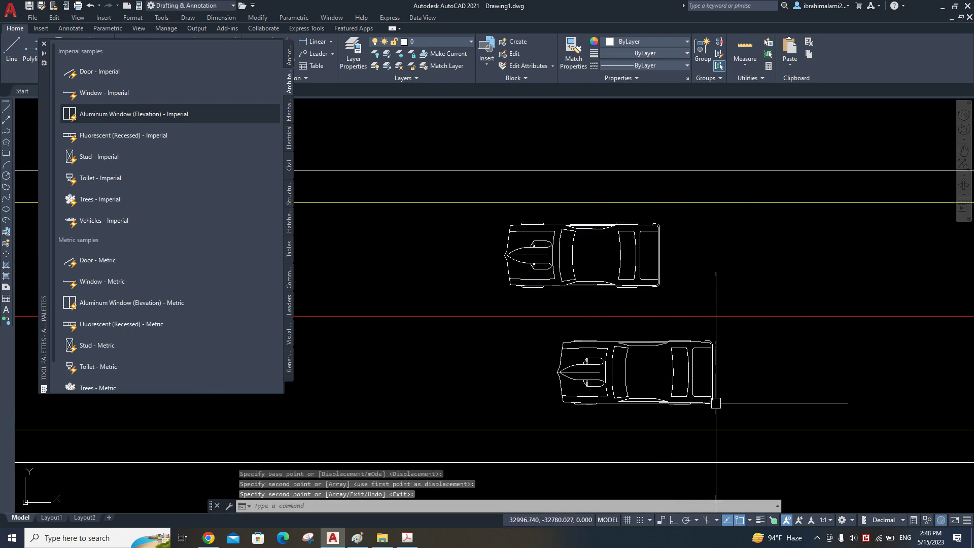
pyautogui.moveTo(716, 402); pyautogui.dragTo(703, 380, button='middle')
# - Rotate the copied car 180° so it faces the opposite direction
pyautogui.press('Return')
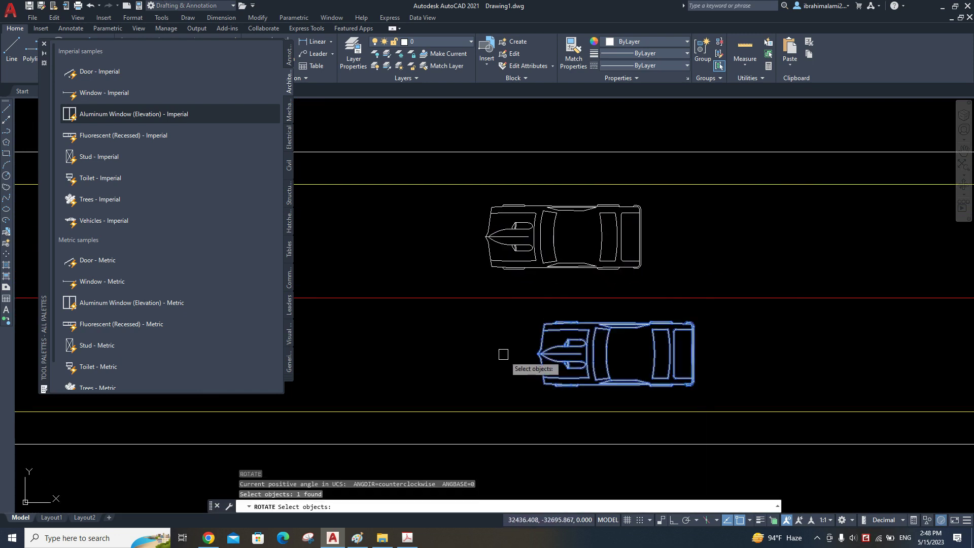
pyautogui.press('Return')
pyautogui.click(490, 361)
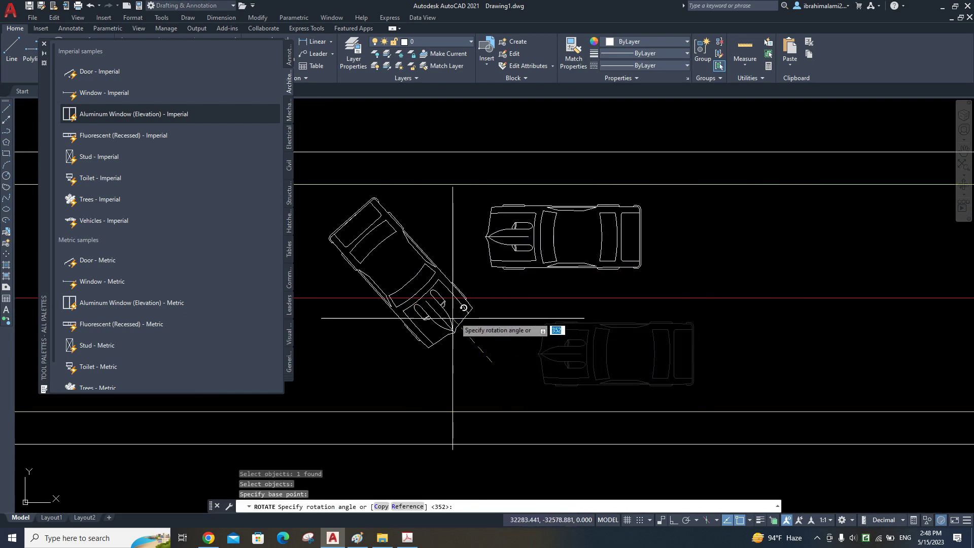
pyautogui.click(418, 361)
pyautogui.moveTo(492, 372); pyautogui.dragTo(514, 344, button='middle')
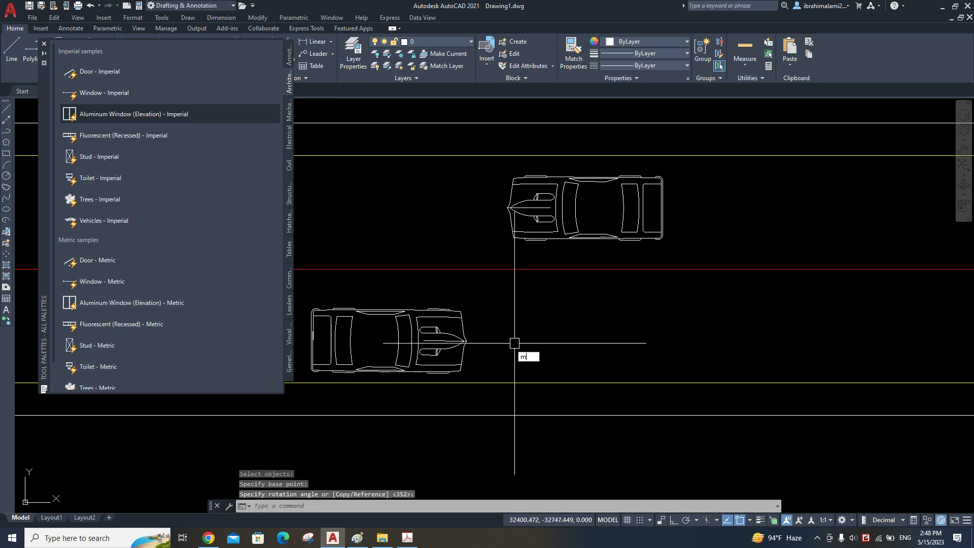
# - Move the turned car further right in the lower lane
pyautogui.press('Return')
pyautogui.click(436, 324)
pyautogui.press('Return')
pyautogui.click(418, 341)
pyautogui.click(777, 330)
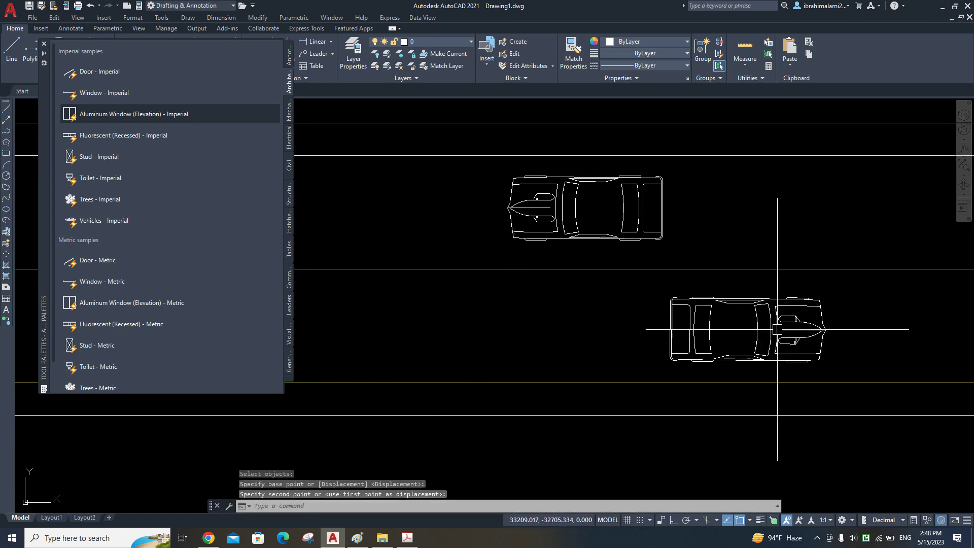
pyautogui.scroll(-3, 637, 388)
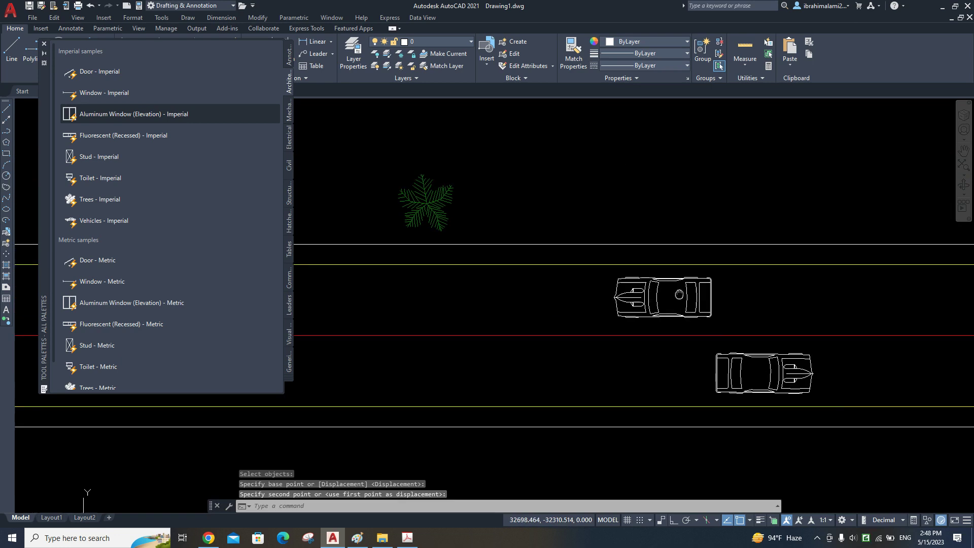
pyautogui.moveTo(469, 265); pyautogui.dragTo(636, 348, button='middle')
pyautogui.click(621, 310)
pyautogui.scroll(3, 620, 309)
# - Switch the tree block's visibility to Palm (Elevation)
pyautogui.click(613, 253)
pyautogui.click(653, 281)
pyautogui.scroll(-2, 668, 291)
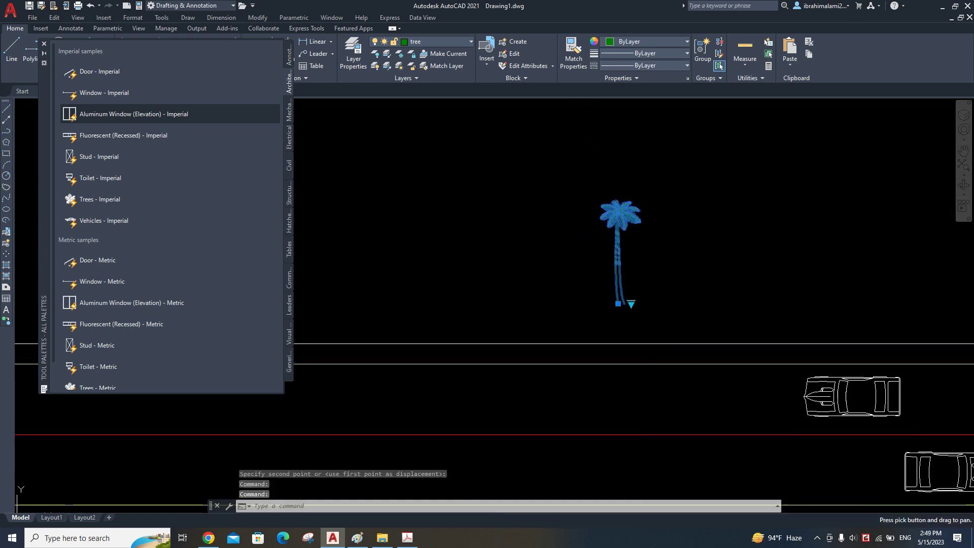
pyautogui.press('Escape')
pyautogui.scroll(2, 659, 334)
# - Move the palm so its base stands on the yellow road line
pyautogui.write('m')
pyautogui.press('Return')
pyautogui.click(588, 276)
pyautogui.press('Return')
pyautogui.click(585, 280)
pyautogui.moveTo(666, 428); pyautogui.dragTo(613, 355, button='middle')
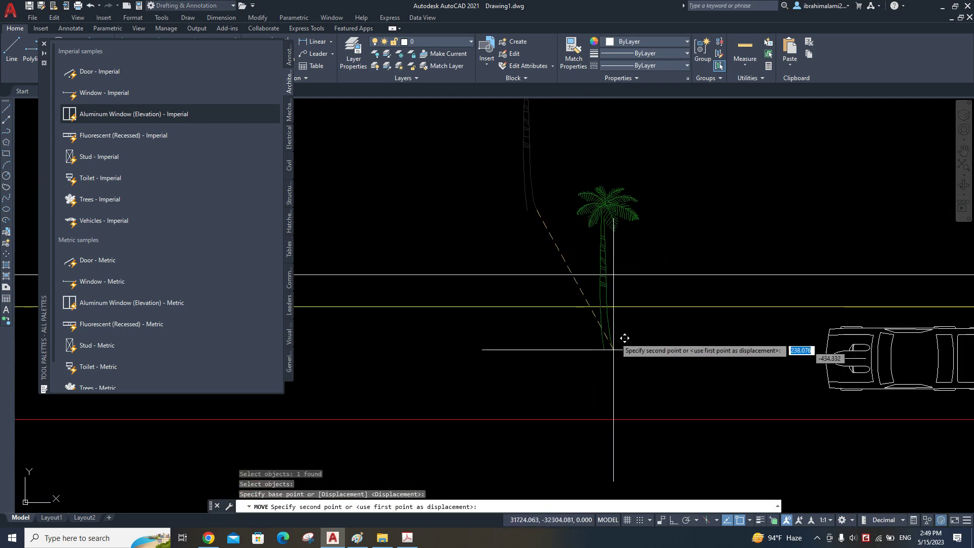
pyautogui.click(615, 307)
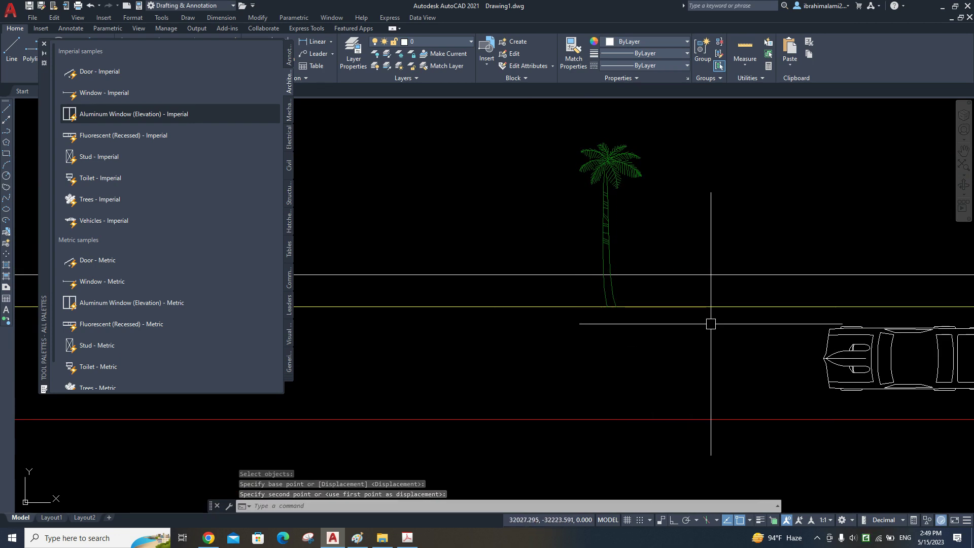
pyautogui.moveTo(689, 294); pyautogui.dragTo(655, 331, button='middle')
# - Move the palm's base onto the white road line and reopen its visibility list
pyautogui.write('m')
pyautogui.press('Return')
pyautogui.click(573, 273)
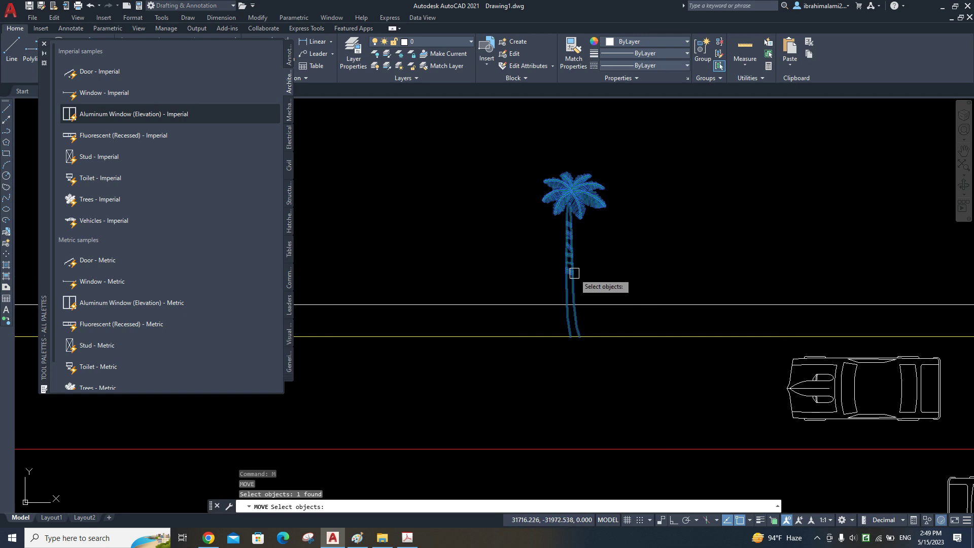
pyautogui.press('Return')
pyautogui.click(575, 336)
pyautogui.click(594, 304)
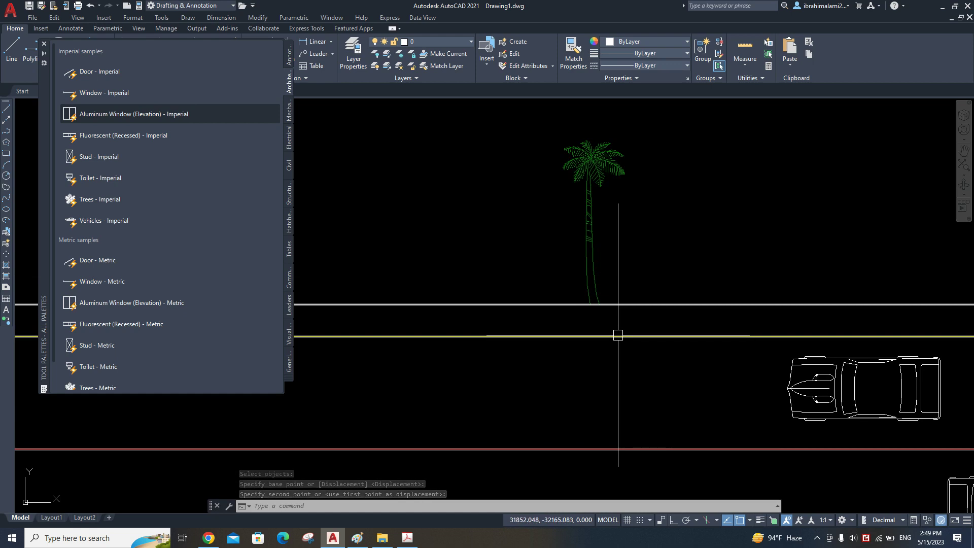
pyautogui.moveTo(617, 334)
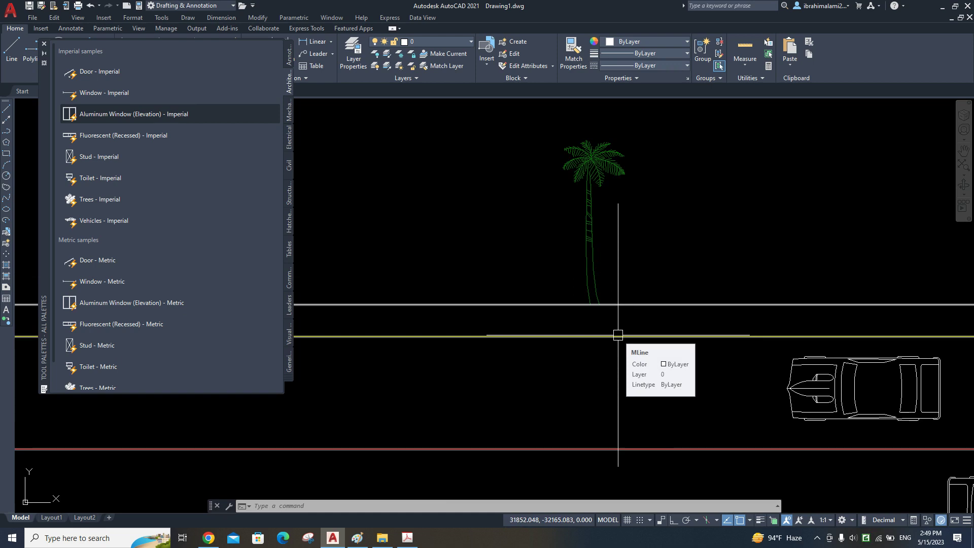
pyautogui.scroll(-4, 530, 251)
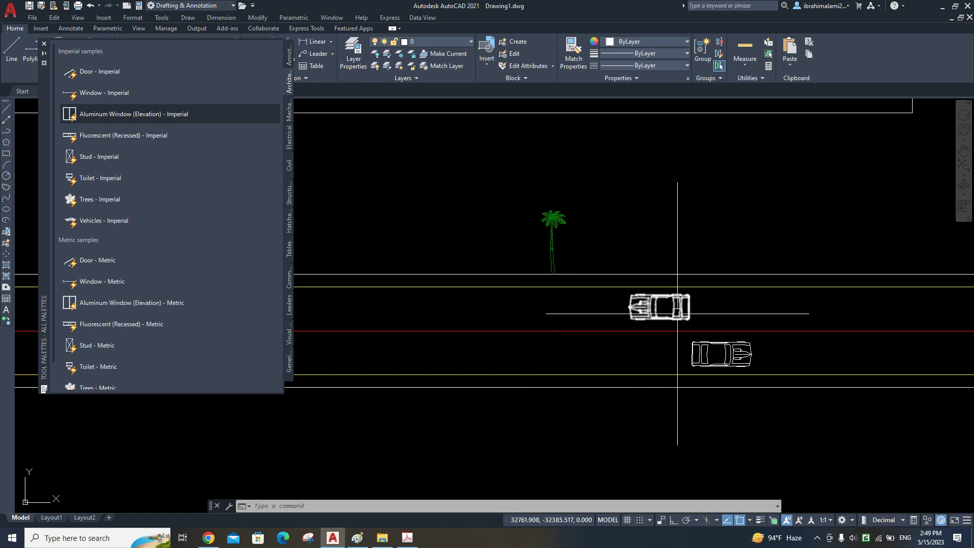
pyautogui.scroll(4, 590, 273)
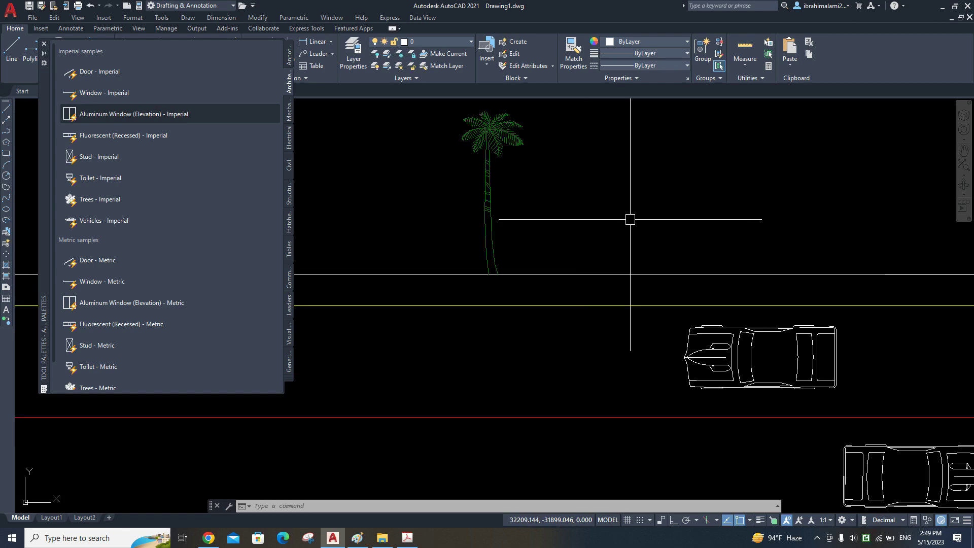
pyautogui.scroll(-3, 626, 219)
pyautogui.scroll(3, 589, 218)
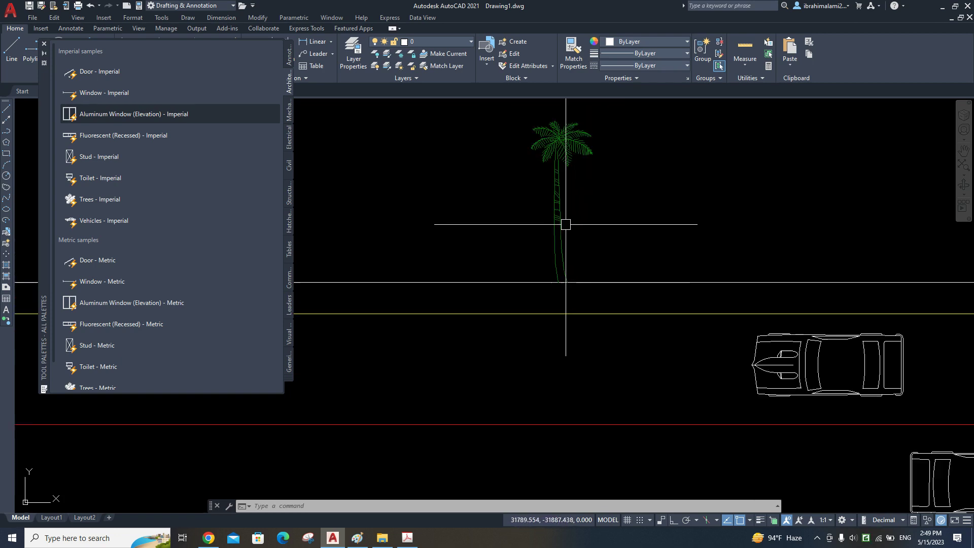
pyautogui.click(563, 222)
pyautogui.click(578, 281)
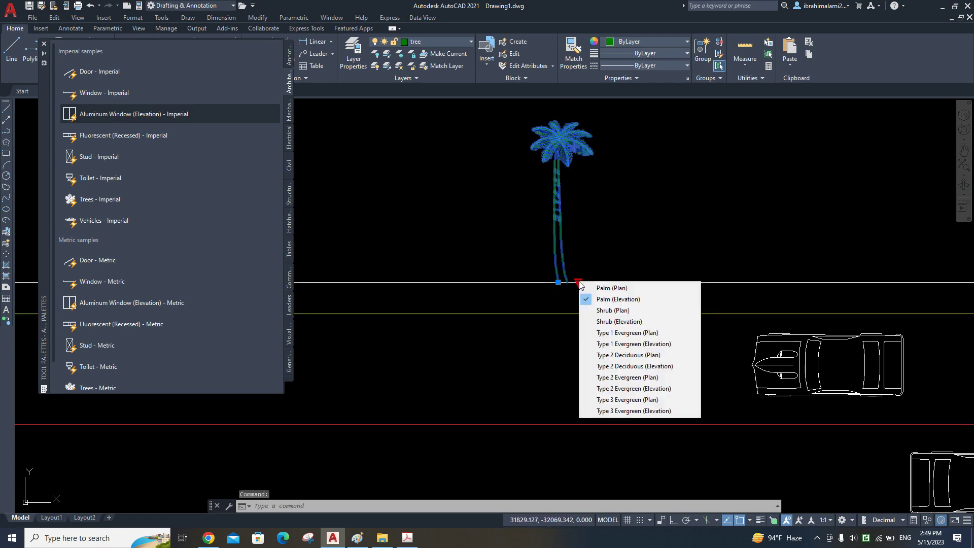
# - Switch the palm to Palm (Plan) and move it just above the road edge
pyautogui.click(637, 291)
pyautogui.moveTo(600, 322); pyautogui.dragTo(594, 276, button='middle')
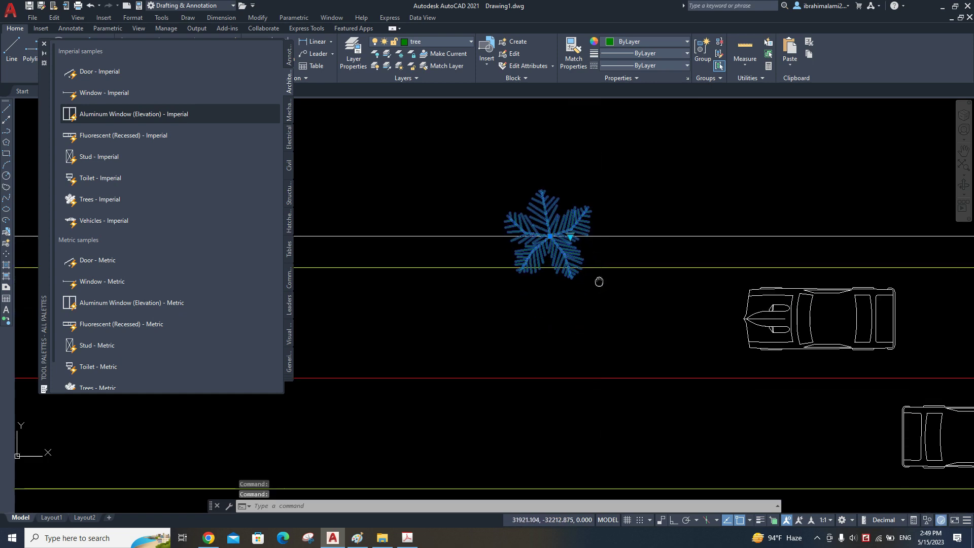
pyautogui.press('Escape')
pyautogui.write('m')
pyautogui.press('Return')
pyautogui.click(560, 256)
pyautogui.press('Return')
pyautogui.click(547, 236)
pyautogui.click(576, 170)
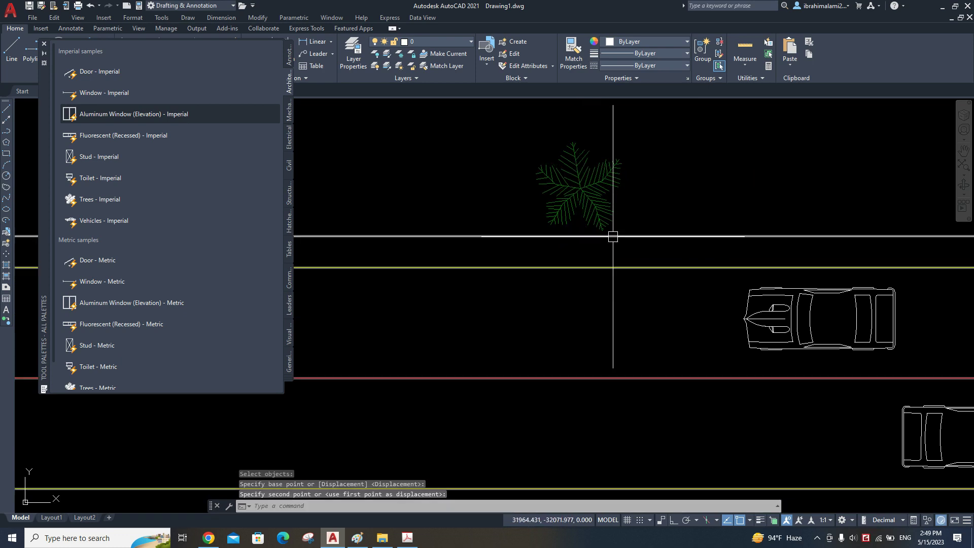
pyautogui.moveTo(612, 236); pyautogui.dragTo(649, 272, button='middle')
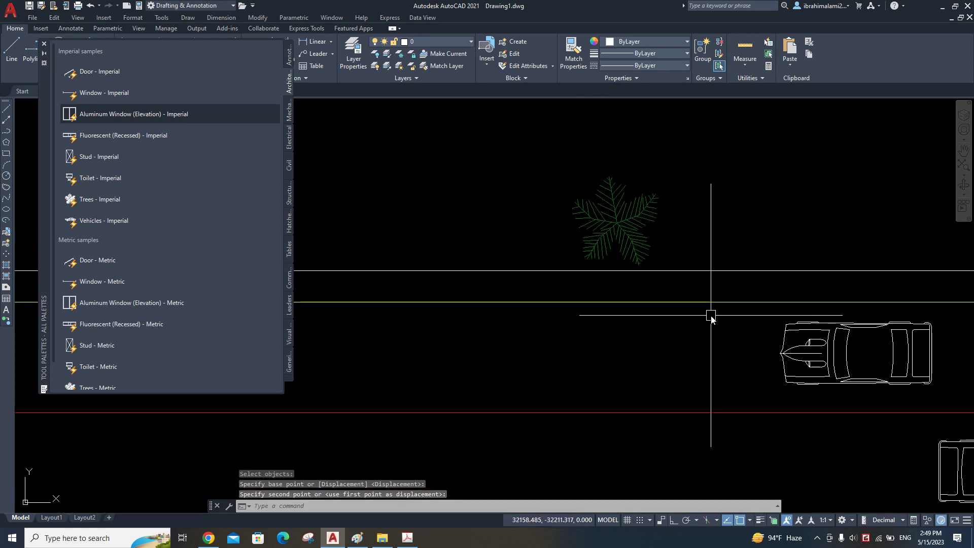
pyautogui.write('co')
# - Copy the plan palm to several spots along the roadside above the cars
pyautogui.press('Return')
pyautogui.click(615, 220)
pyautogui.press('Return')
pyautogui.click(615, 222)
pyautogui.scroll(-2, 598, 234)
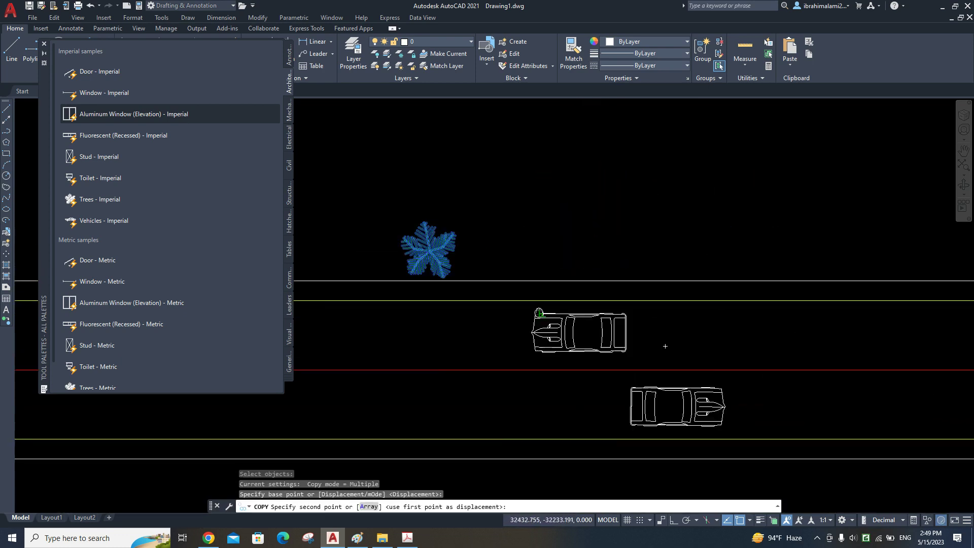
pyautogui.click(569, 264)
pyautogui.click(788, 264)
pyautogui.moveTo(882, 282); pyautogui.dragTo(668, 283, button='middle')
pyautogui.click(668, 280)
pyautogui.press('Return')
# - Pan and zoom to review the row of five palms along the road
pyautogui.scroll(-3, 588, 319)
pyautogui.moveTo(499, 319); pyautogui.dragTo(647, 312, button='middle')
pyautogui.scroll(4, 596, 301)
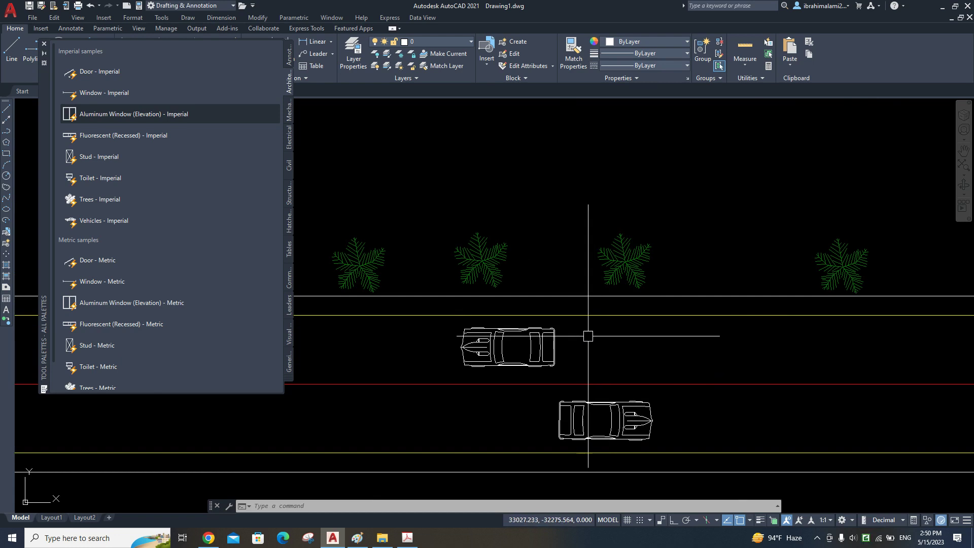
pyautogui.moveTo(590, 344); pyautogui.dragTo(814, 326, button='middle')
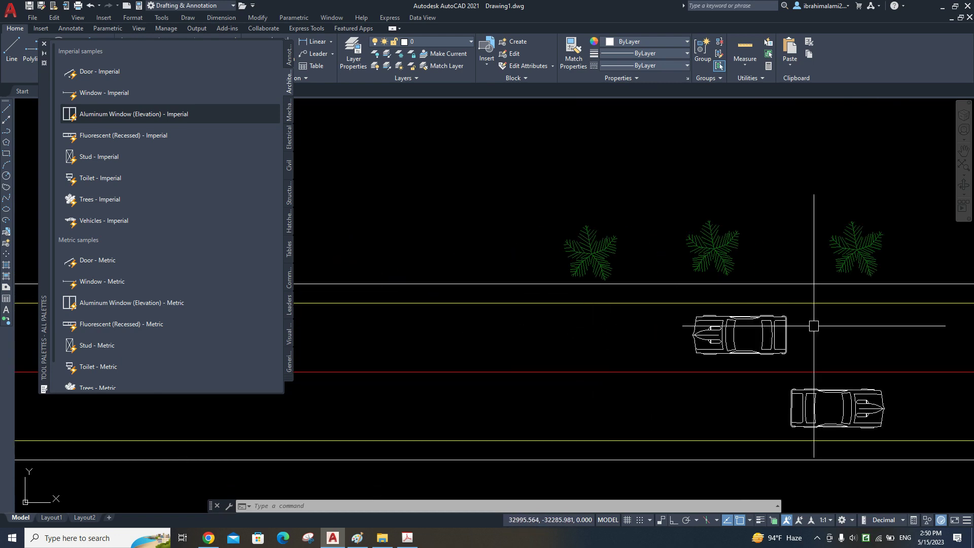
pyautogui.scroll(-2, 814, 325)
pyautogui.scroll(-1, 707, 282)
pyautogui.scroll(-2, 657, 252)
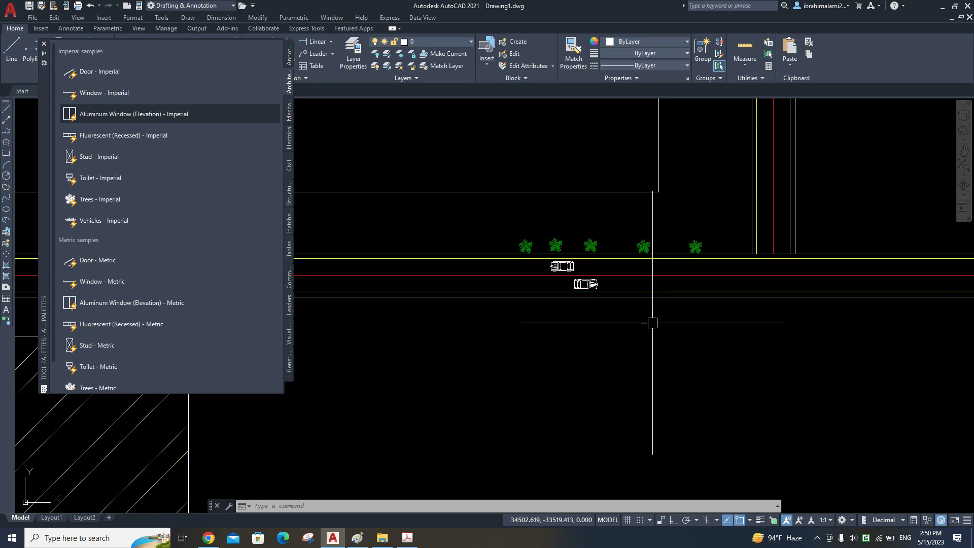
pyautogui.scroll(3, 570, 267)
pyautogui.scroll(4, 565, 250)
# - Set the lower car block to the Sports Car (Side) view
pyautogui.scroll(2, 552, 276)
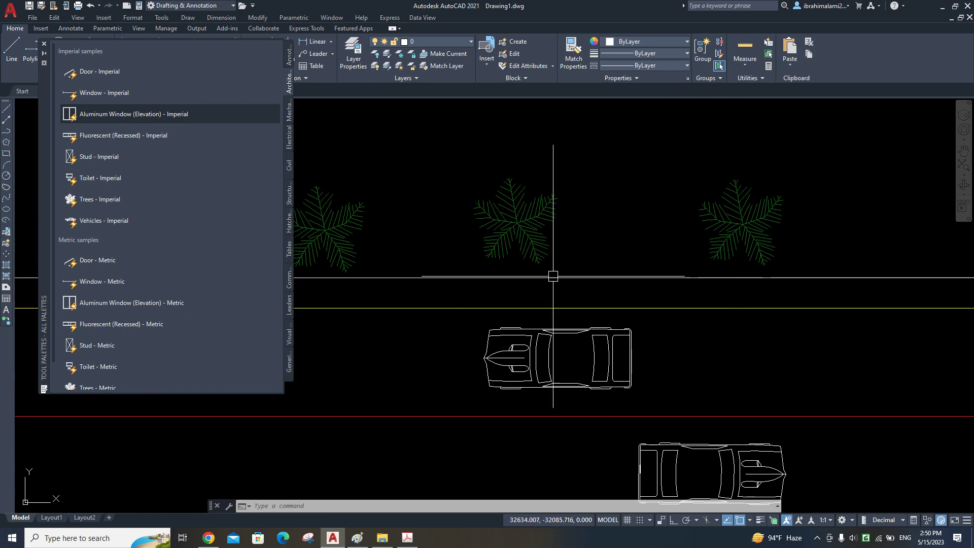
pyautogui.scroll(-4, 697, 203)
pyautogui.scroll(4, 662, 265)
pyautogui.scroll(-2, 500, 283)
pyautogui.scroll(3, 528, 265)
pyautogui.scroll(-3, 561, 257)
pyautogui.scroll(3, 609, 337)
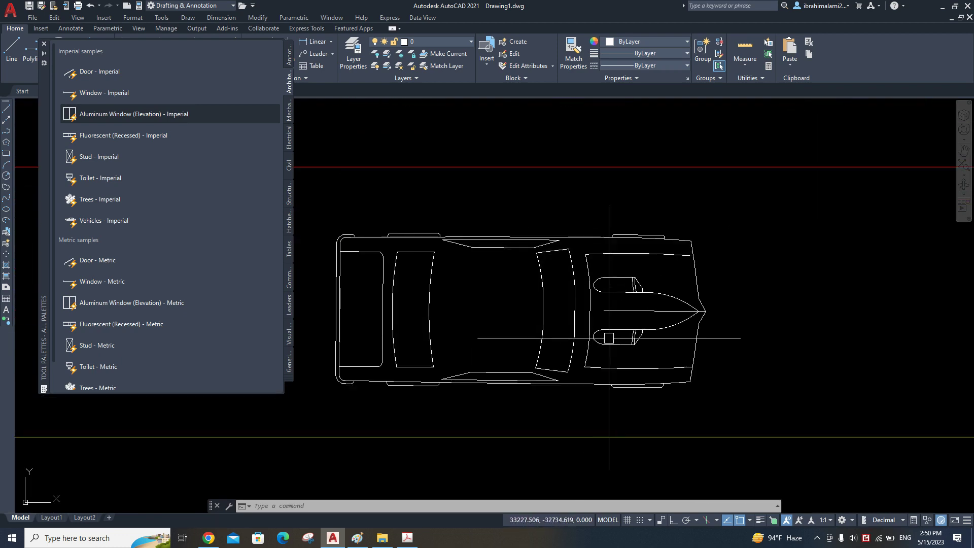
pyautogui.click(631, 277)
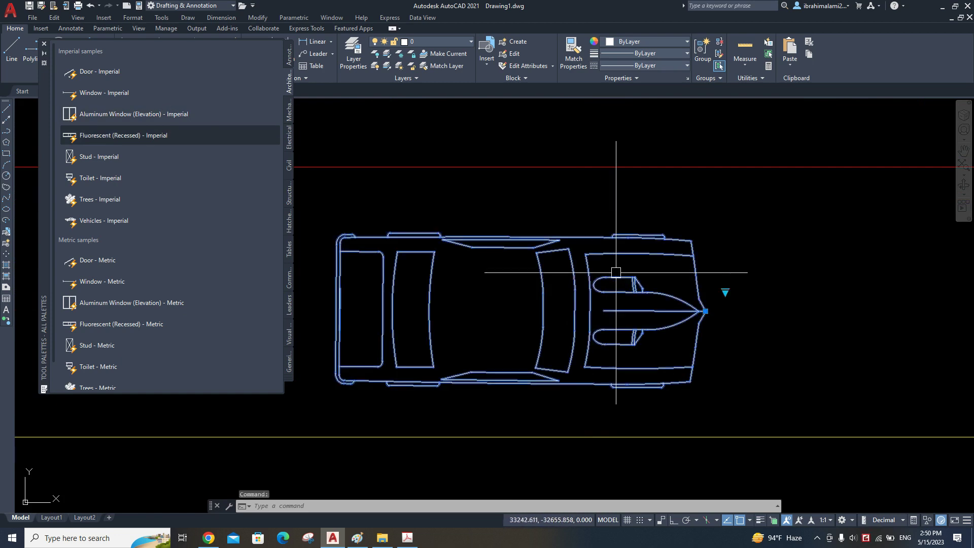
pyautogui.click(725, 292)
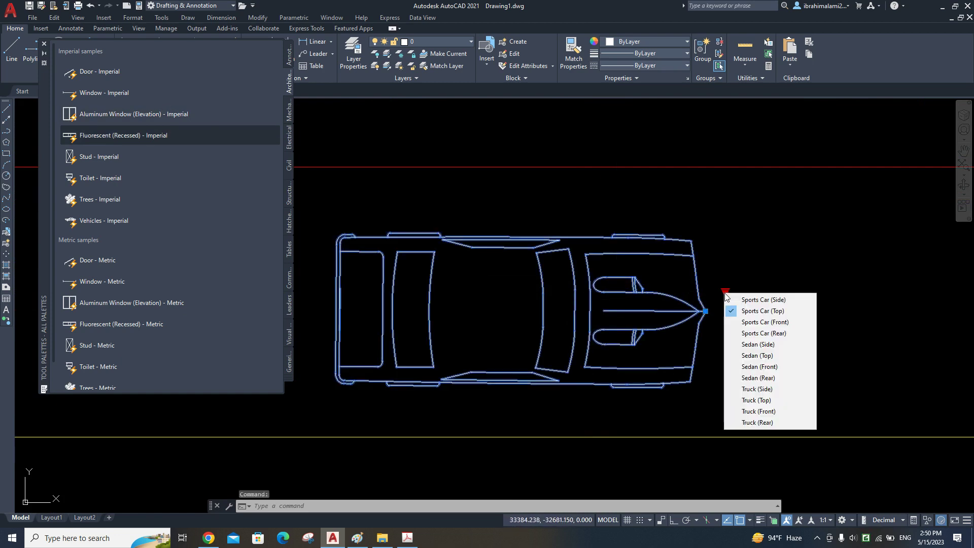
pyautogui.click(791, 299)
pyautogui.scroll(-4, 760, 312)
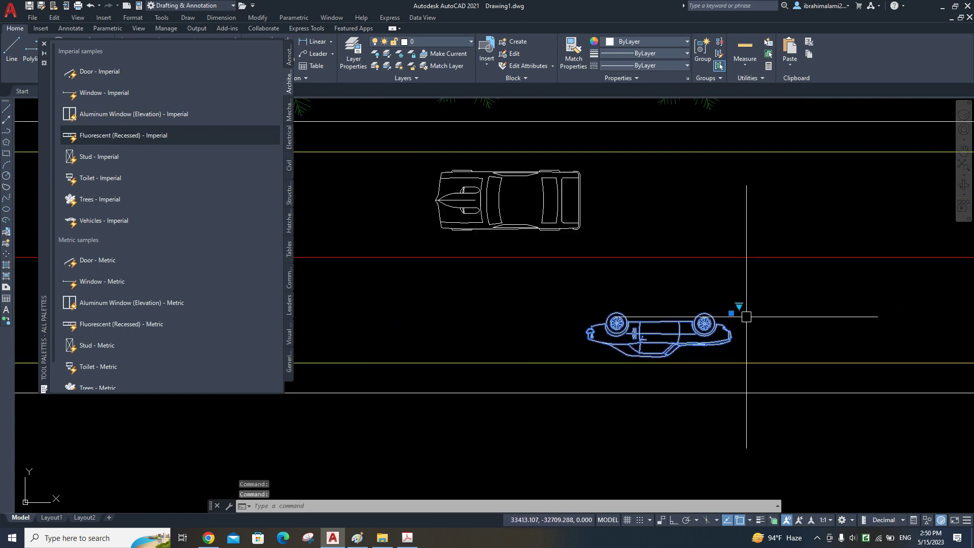
pyautogui.scroll(1, 750, 355)
pyautogui.scroll(2, 715, 363)
pyautogui.press('Escape')
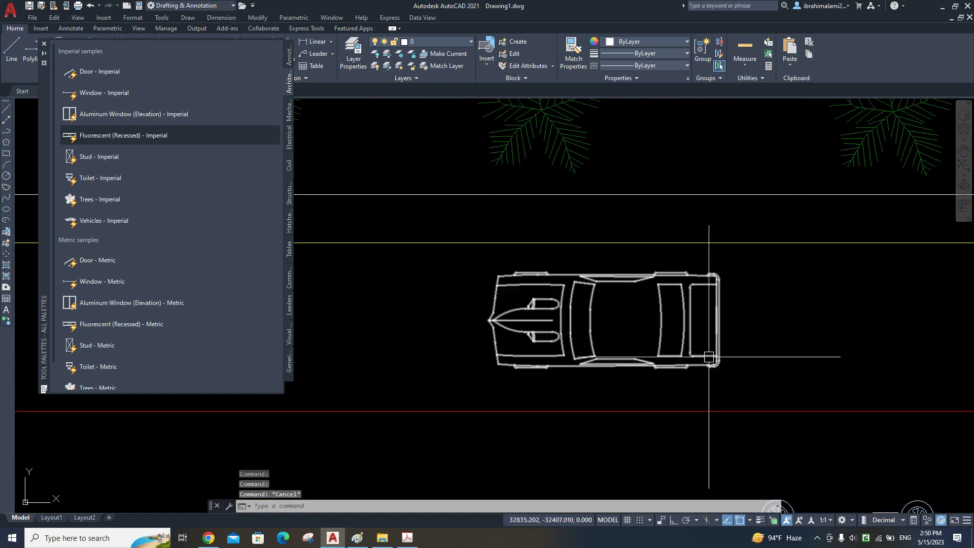
# - Preview other views on the upper car block, including Sports Car (Front)
pyautogui.click(514, 338)
pyautogui.click(476, 333)
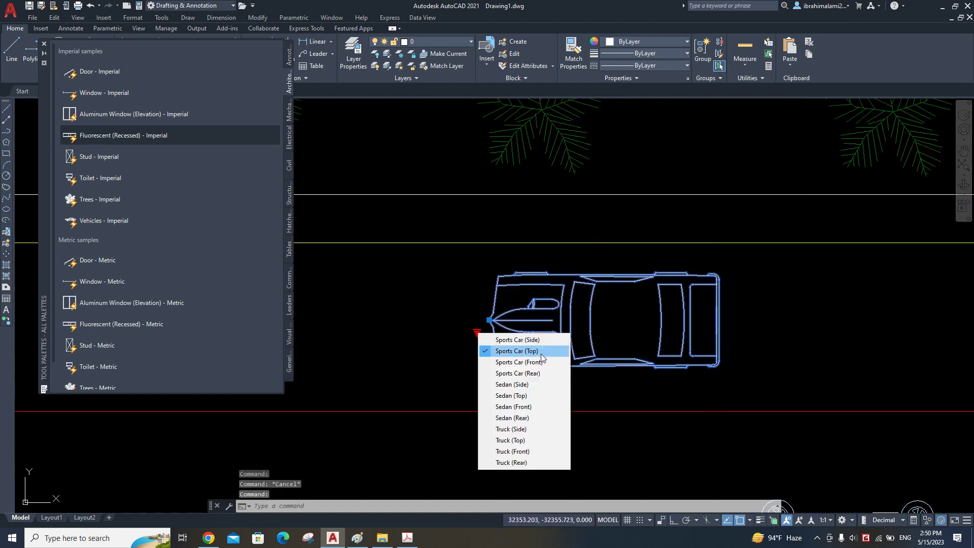
pyautogui.click(502, 339)
pyautogui.click(476, 333)
pyautogui.click(512, 361)
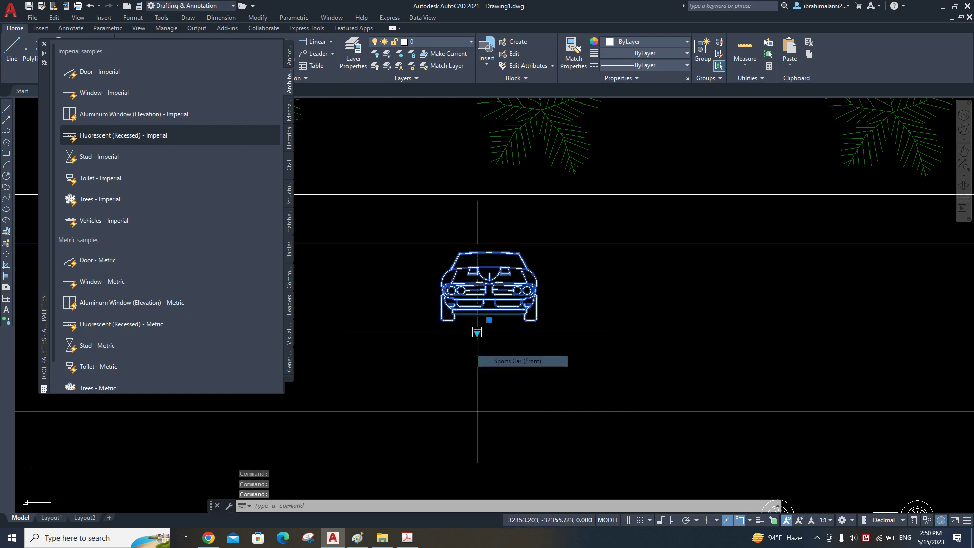
pyautogui.scroll(1, 515, 202)
pyautogui.scroll(1, 538, 378)
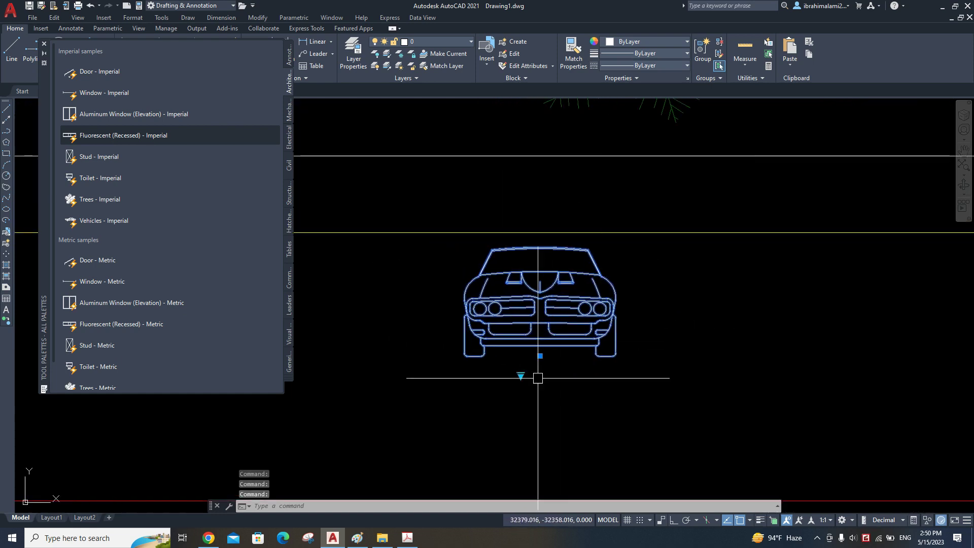
# - Cycle the upper car through Sports Car (Rear) and (Top), ending on Truck (Side)
pyautogui.click(520, 375)
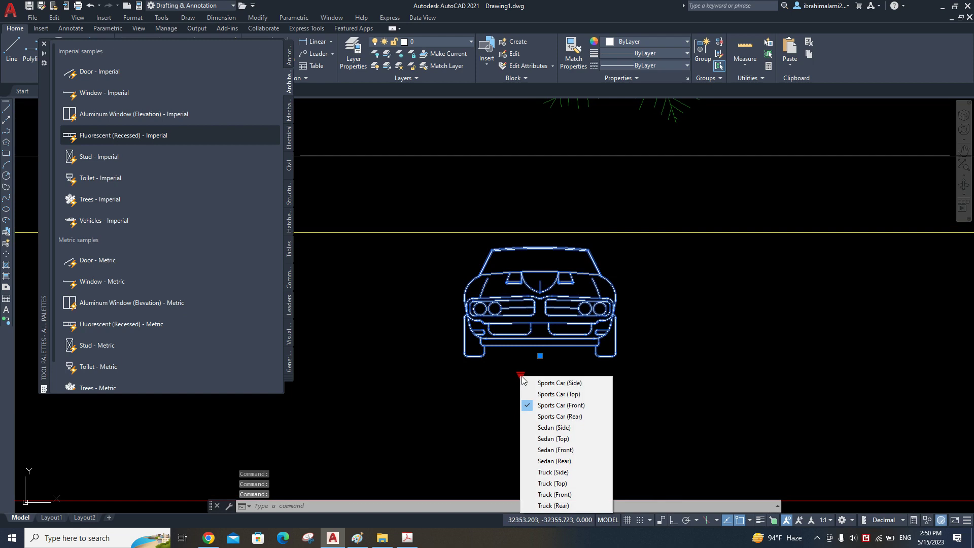
pyautogui.click(594, 416)
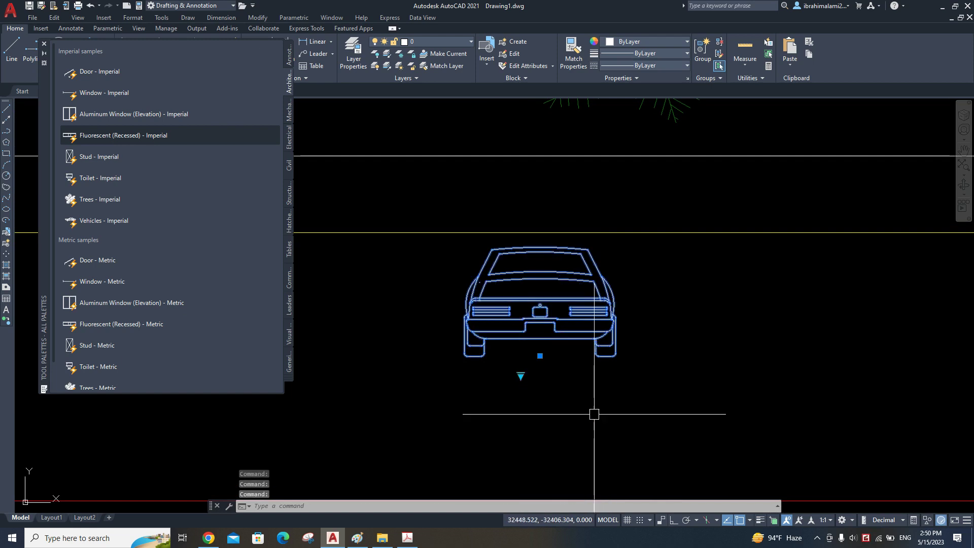
pyautogui.click(520, 376)
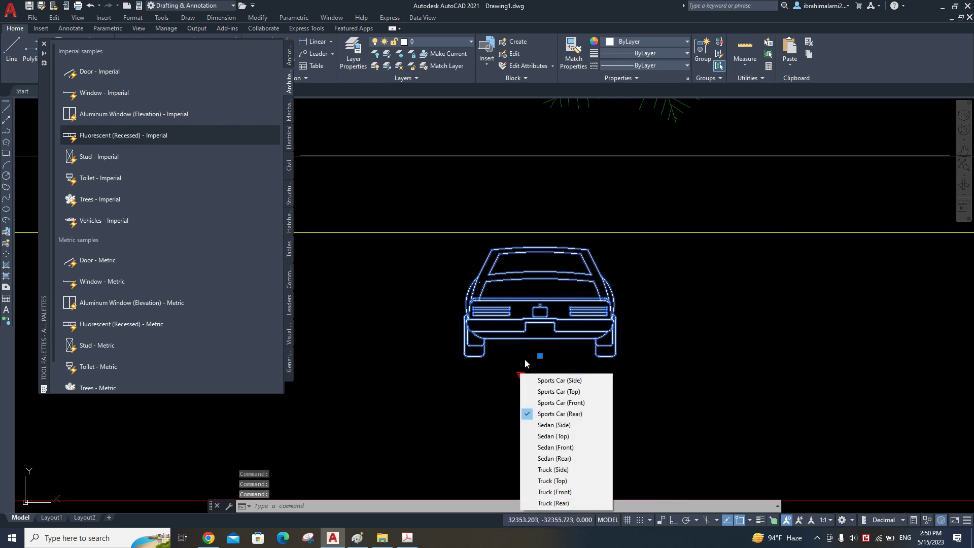
pyautogui.click(582, 393)
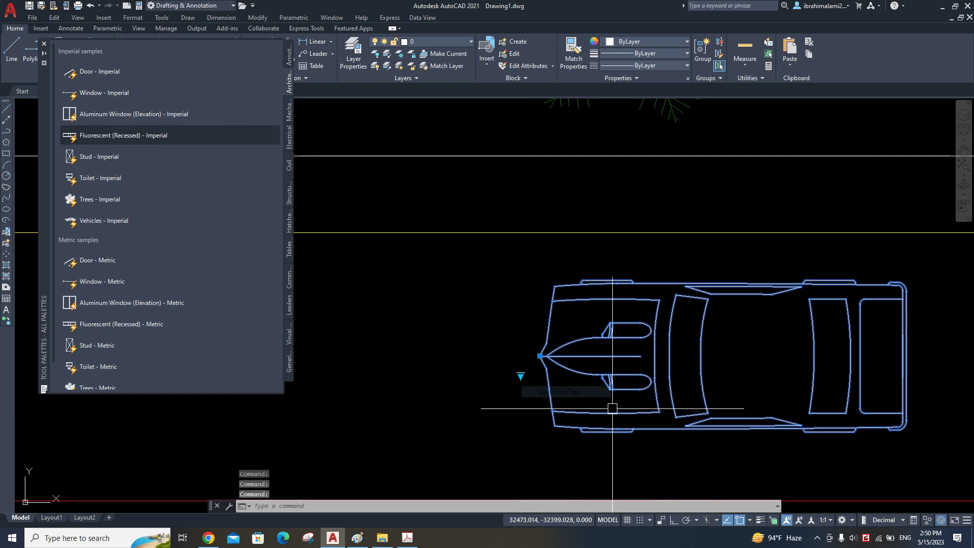
pyautogui.click(520, 375)
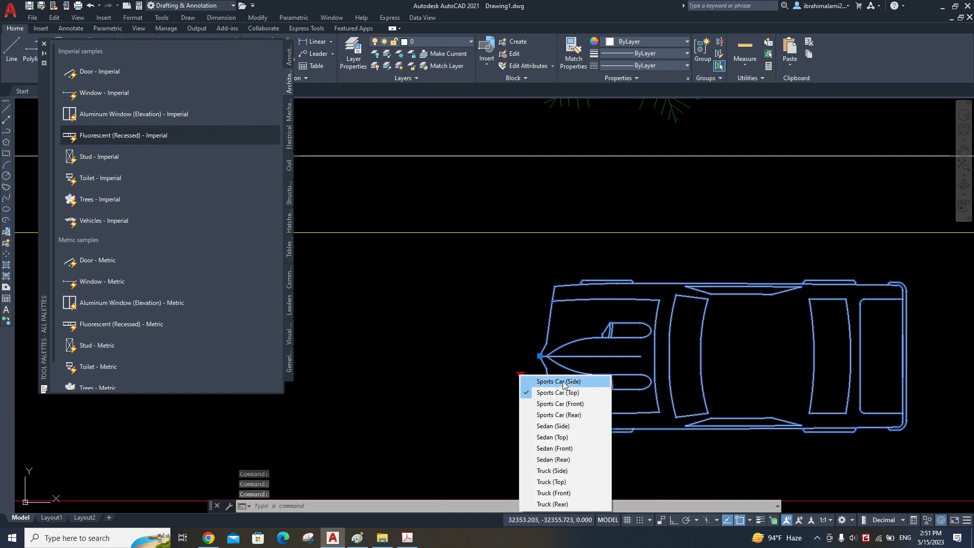
pyautogui.click(577, 474)
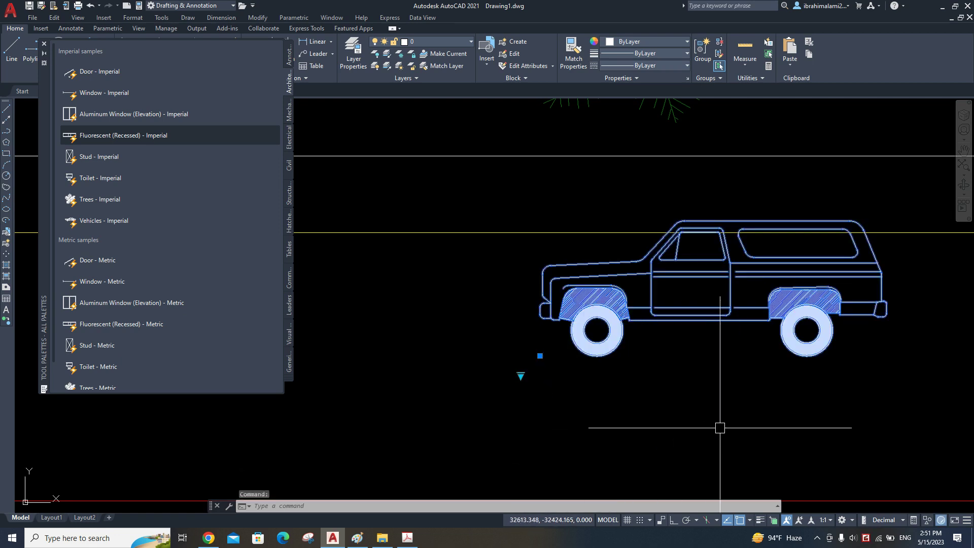
pyautogui.scroll(-5, 720, 428)
# - Try Shrub and Type 2 Deciduous elevations on the palm, then set it to Type 2 Deciduous (Plan)
pyautogui.scroll(2, 602, 293)
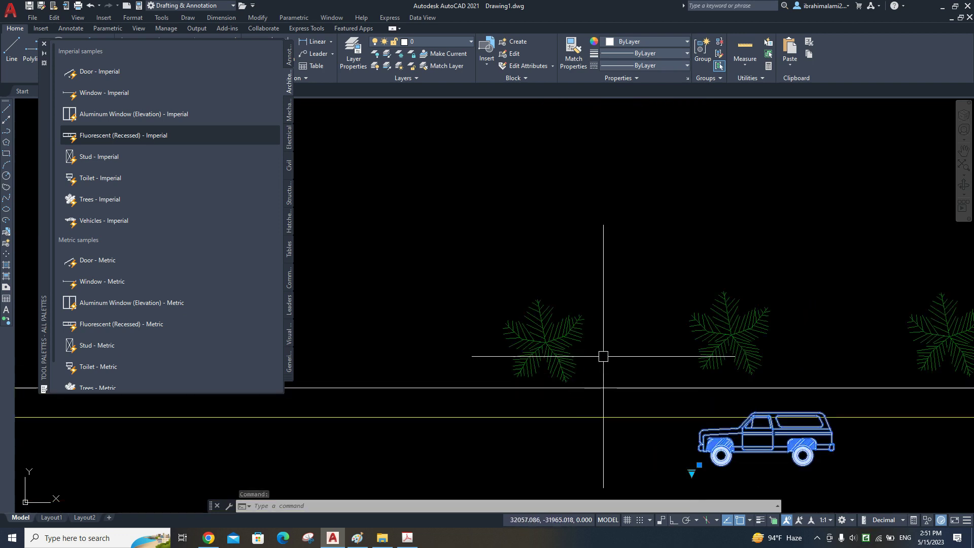
pyautogui.click(568, 339)
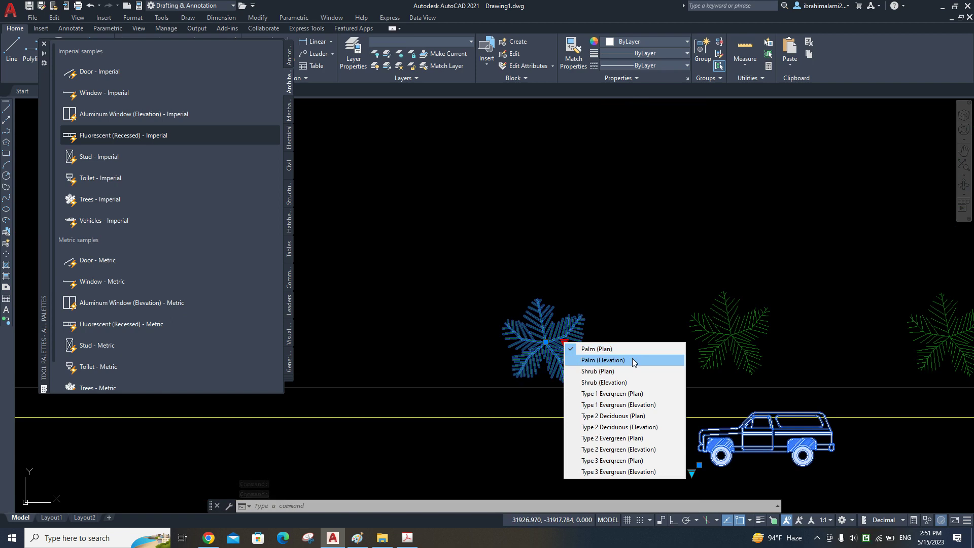
pyautogui.click(603, 382)
pyautogui.scroll(4, 576, 348)
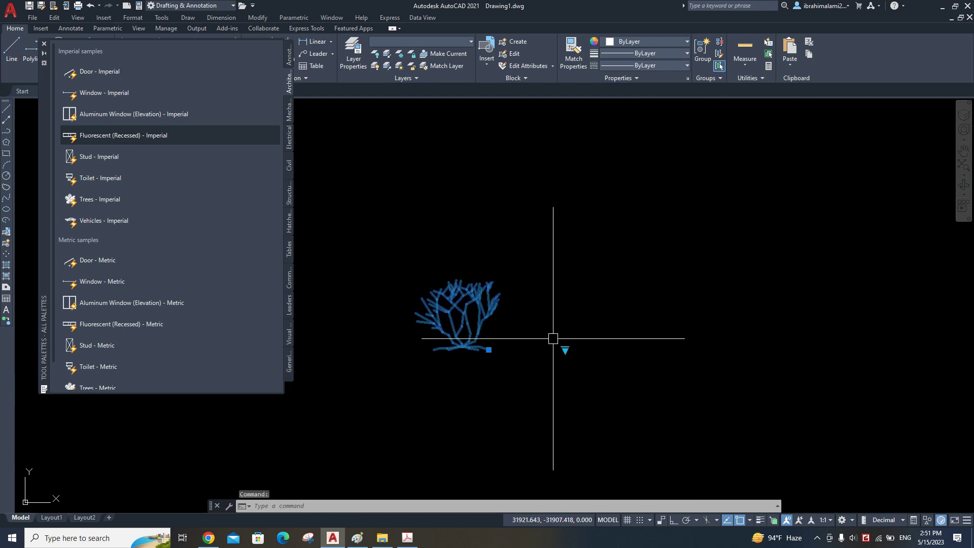
pyautogui.scroll(3, 456, 319)
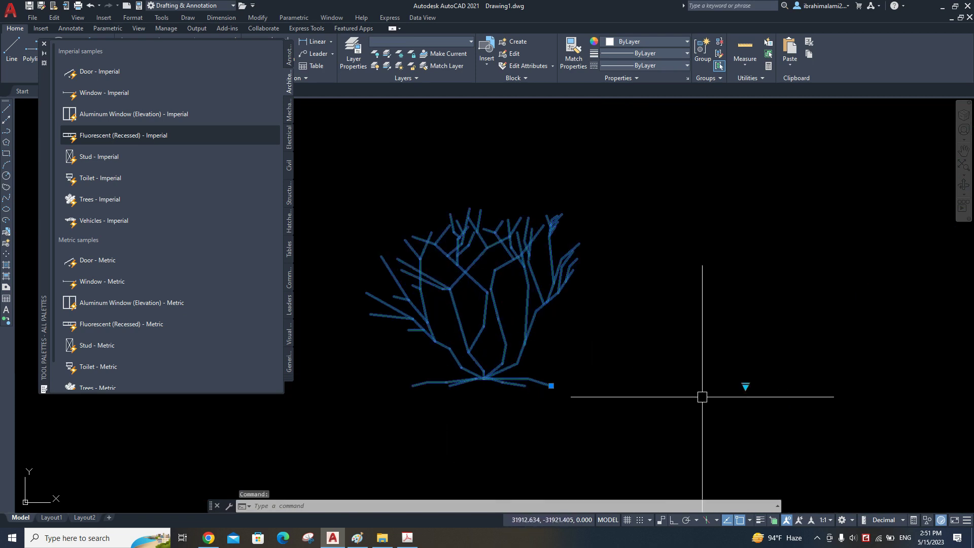
pyautogui.click(745, 387)
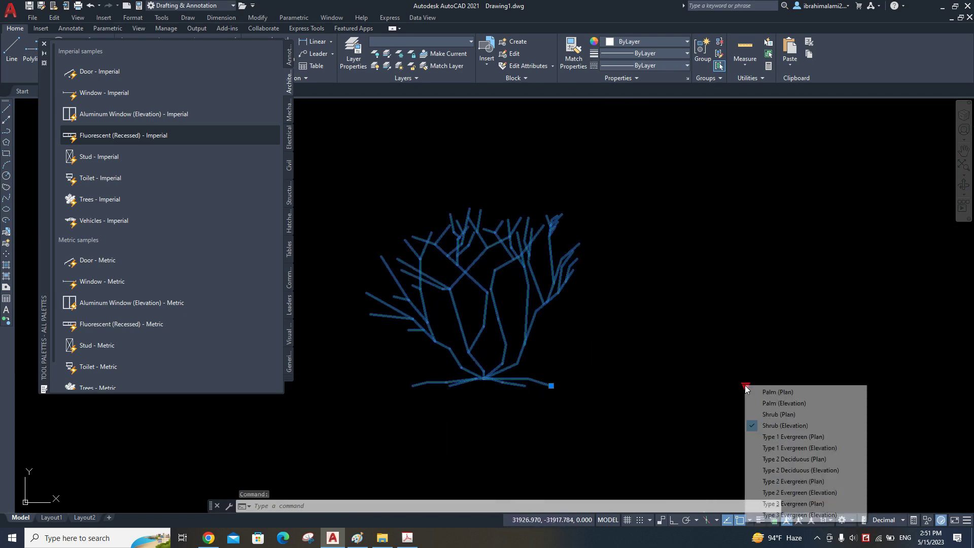
pyautogui.click(831, 469)
pyautogui.scroll(-5, 744, 403)
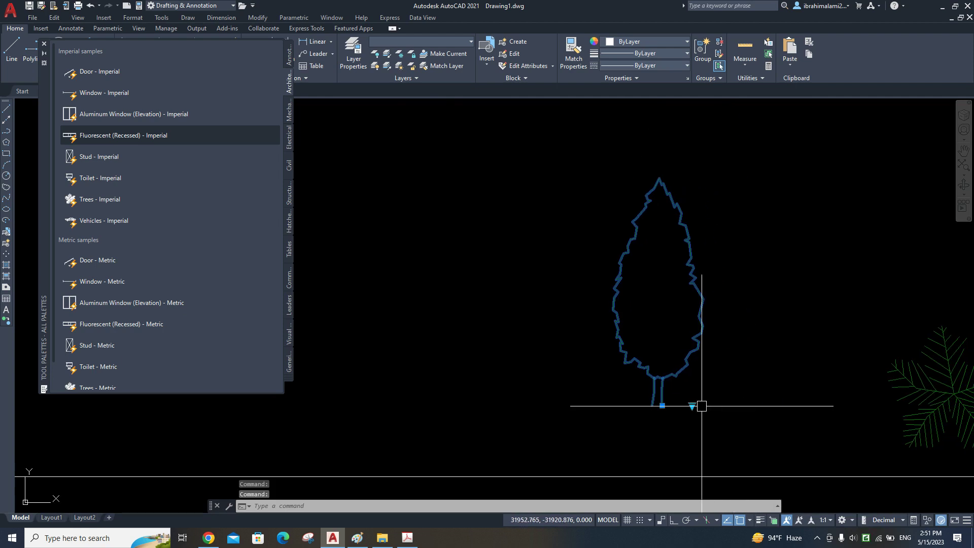
pyautogui.click(691, 405)
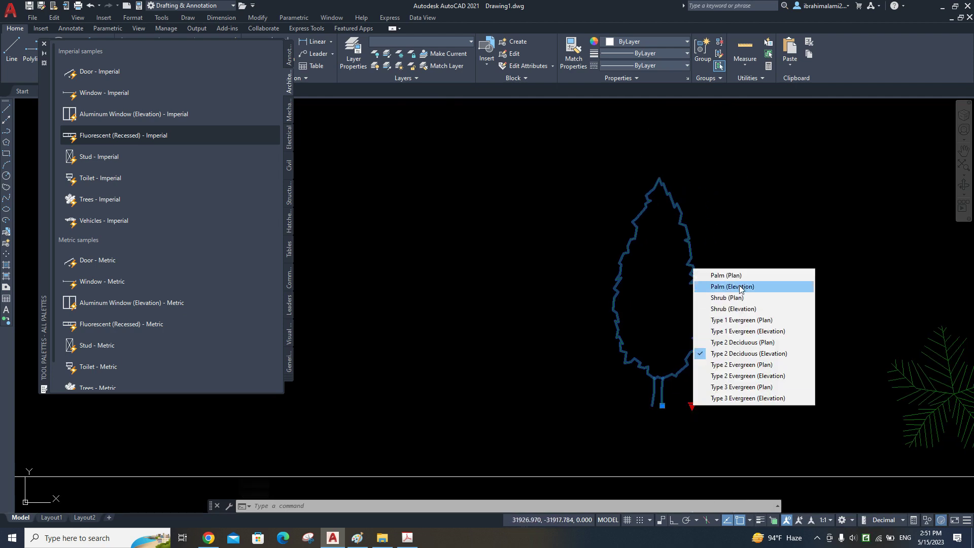
pyautogui.click(776, 342)
pyautogui.moveTo(759, 407); pyautogui.dragTo(710, 345, button='middle')
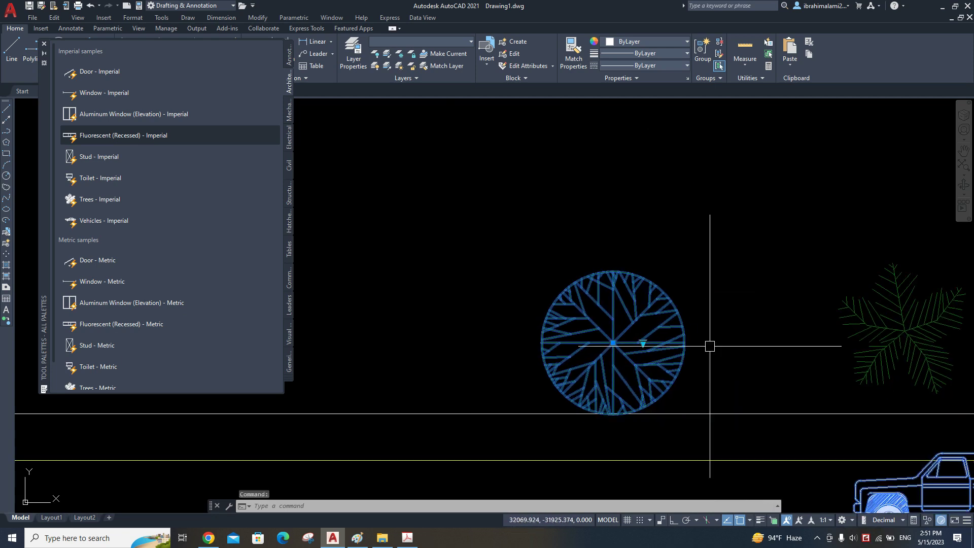
pyautogui.scroll(-3, 709, 345)
pyautogui.press('Escape')
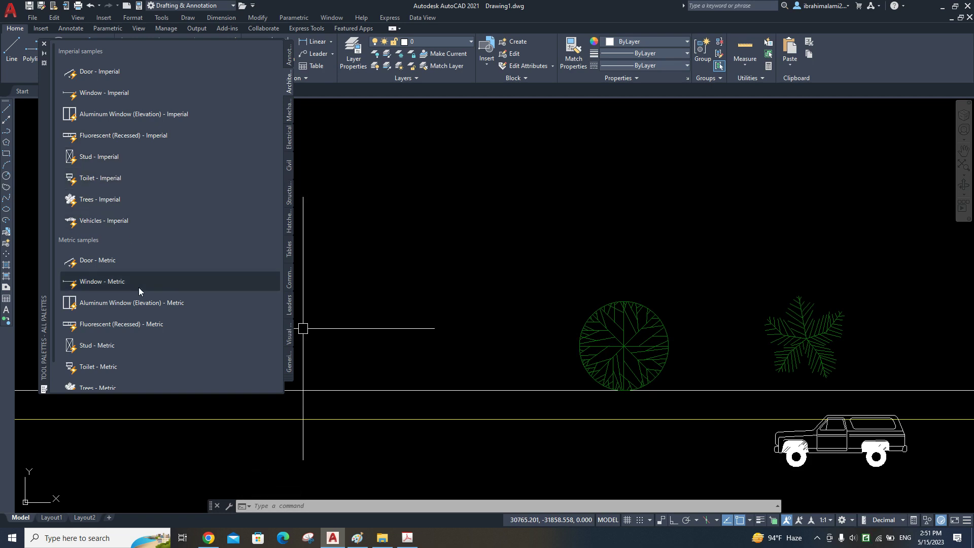
# - Close the Tool Palettes window and bring the trees, cars and road into view
pyautogui.scroll(-1, 101, 152)
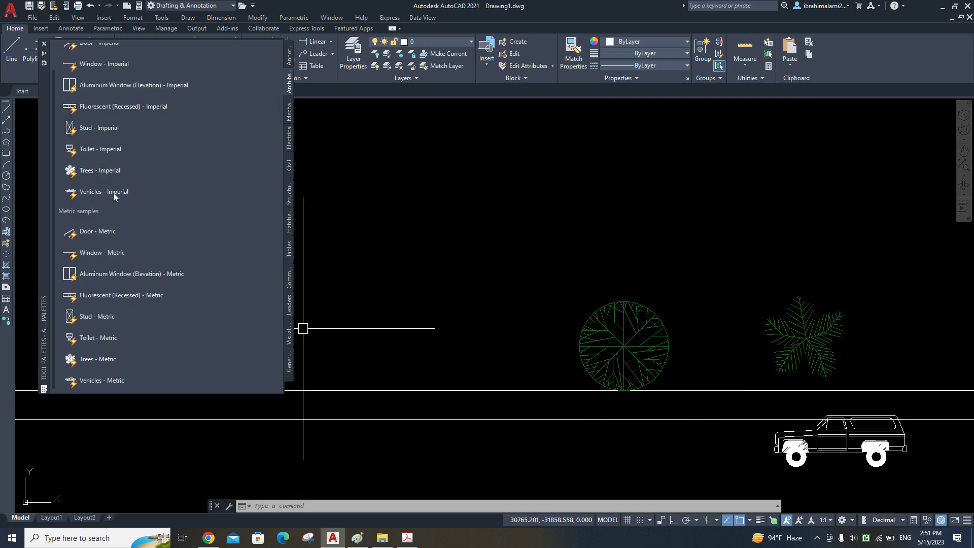
pyautogui.click(44, 44)
pyautogui.scroll(-4, 396, 241)
pyautogui.scroll(-2, 403, 287)
pyautogui.moveTo(735, 379)
pyautogui.mouseDown(button='middle')
pyautogui.moveTo(403, 287)
pyautogui.moveTo(502, 271)
pyautogui.mouseUp(button='middle')
pyautogui.scroll(2, 347, 289)
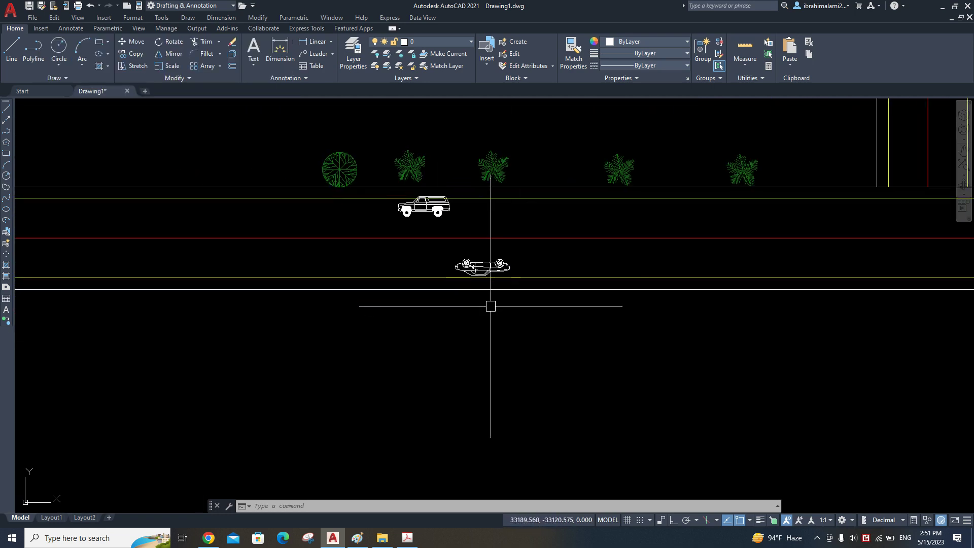
# - Pan to an empty area of the drawing and enter DC at the prompt
pyautogui.moveTo(536, 335); pyautogui.dragTo(488, 322, button='middle')
pyautogui.moveTo(554, 341)
pyautogui.mouseDown(button='middle')
pyautogui.moveTo(404, 281)
pyautogui.moveTo(411, 319)
pyautogui.moveTo(459, 305)
pyautogui.mouseUp(button='middle')
pyautogui.write('DC')
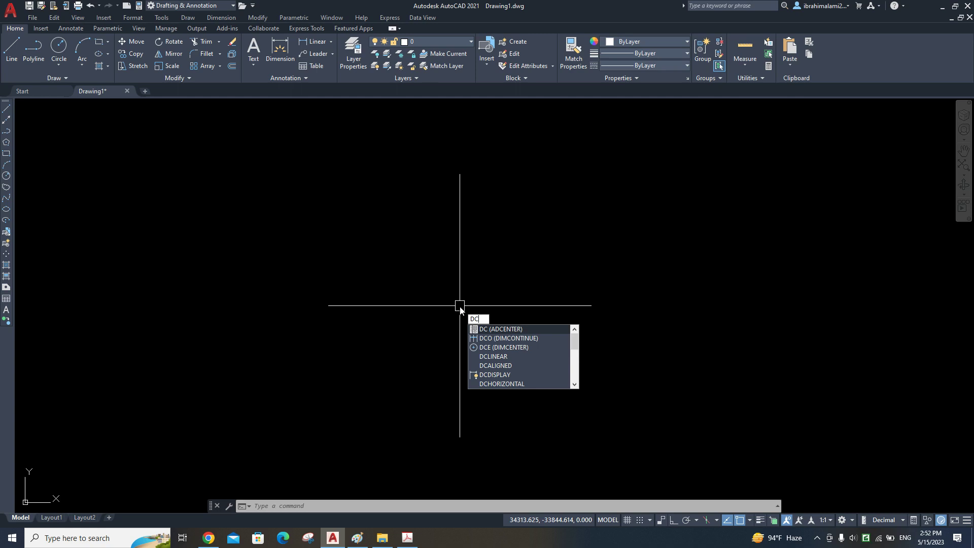
# - Correct the mistyped input and run DC (ADCENTER) to open DesignCenter
pyautogui.write('dc')
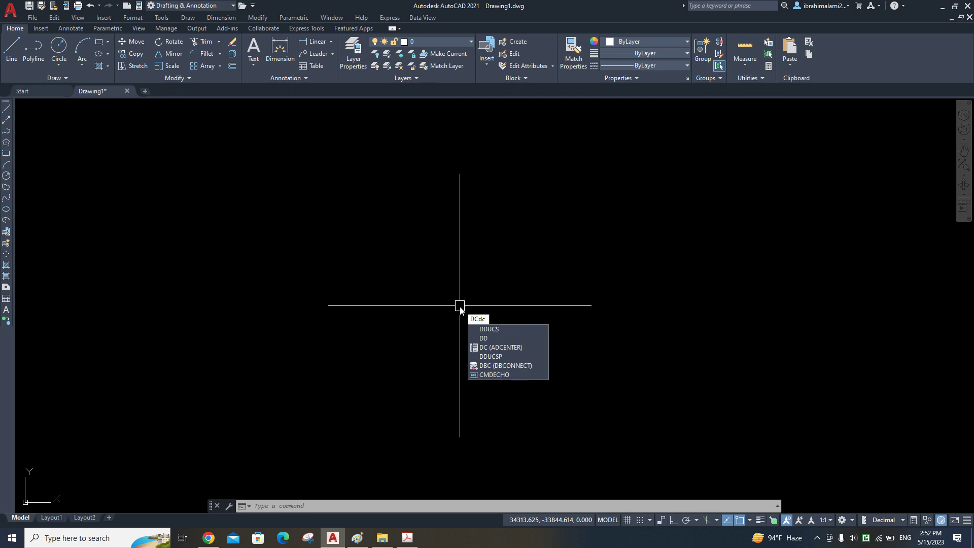
pyautogui.press('BackSpace')
pyautogui.press('BackSpace')
pyautogui.press('BackSpace')
pyautogui.press('BackSpace')
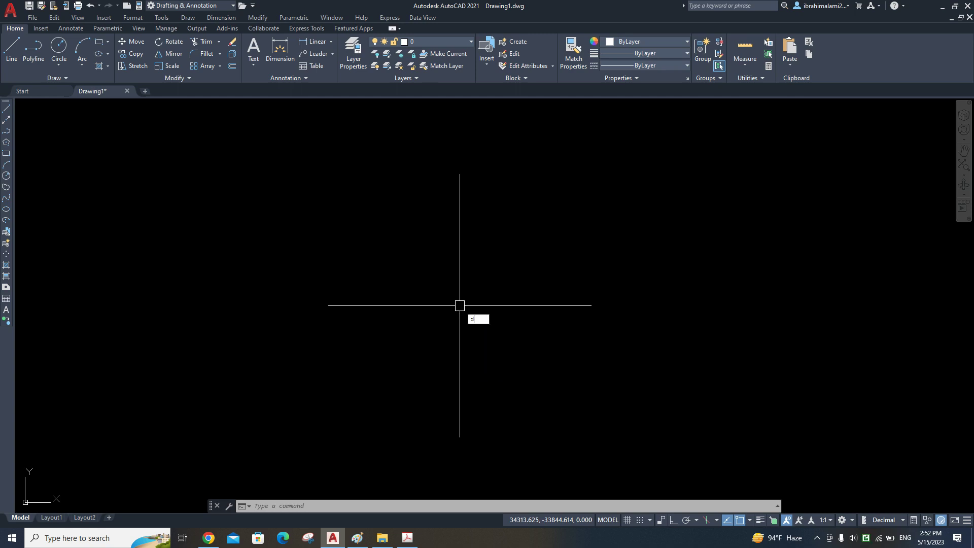
pyautogui.write('c')
pyautogui.press('Return')
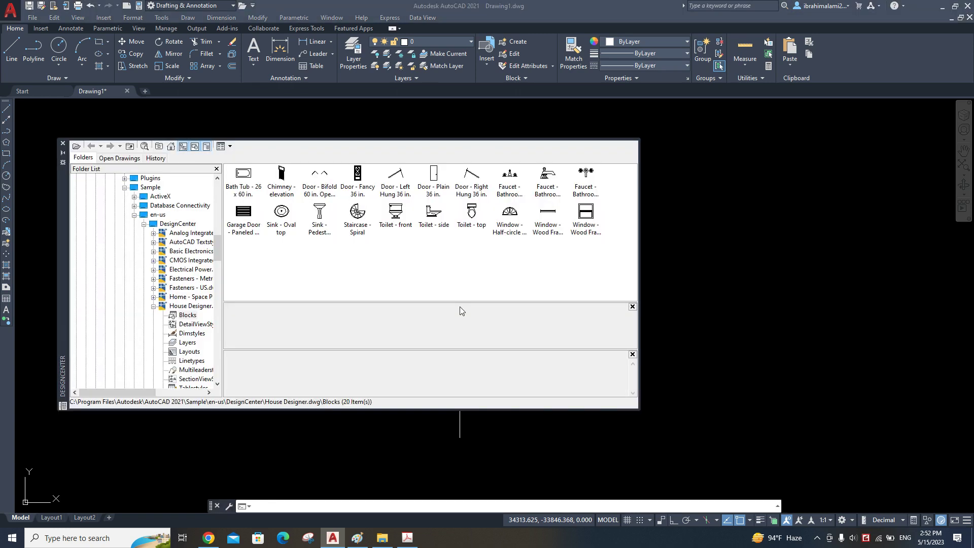
pyautogui.moveTo(62, 267)
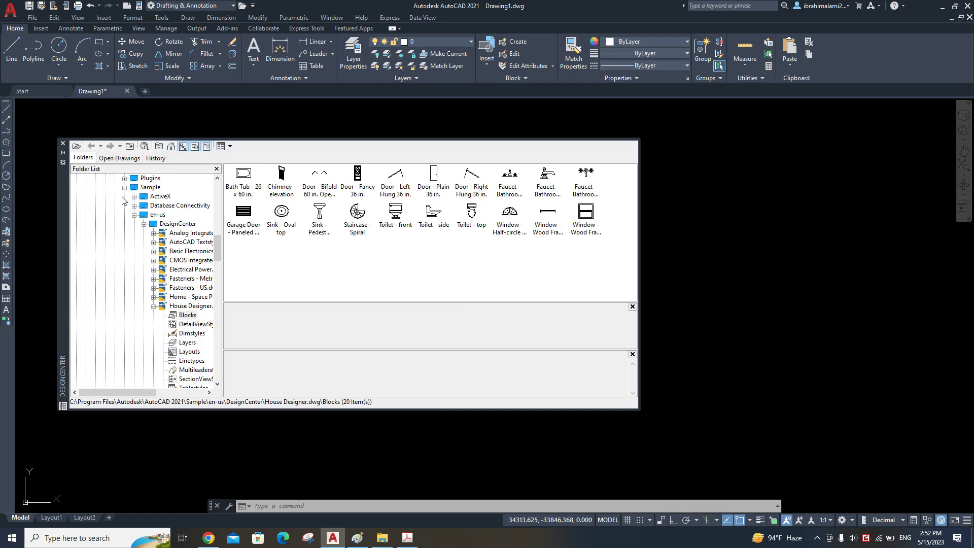
# - Set DesignCenter to auto-hide, browse the sample drawings, and expand Hydraulic - Pneumatic.dwg
pyautogui.click(63, 153)
pyautogui.click(200, 252)
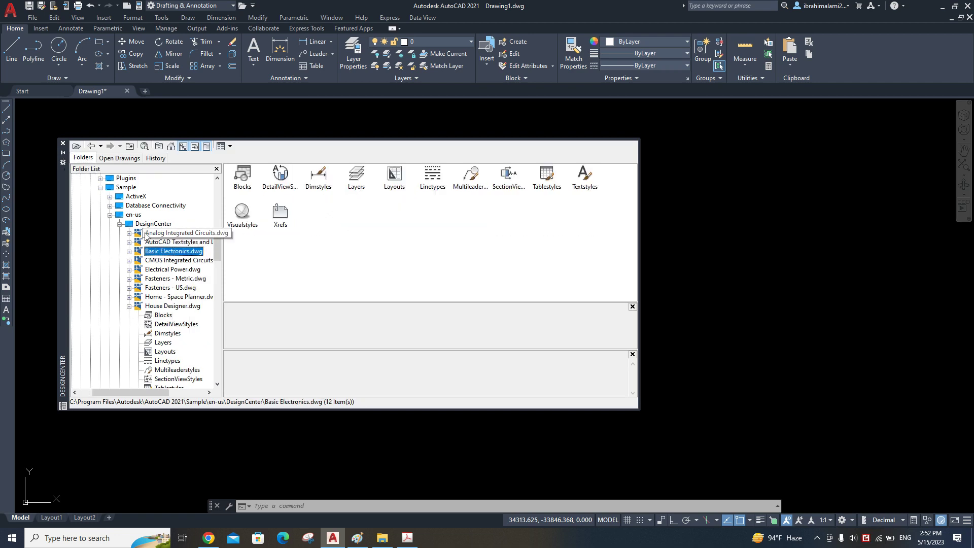
pyautogui.click(128, 305)
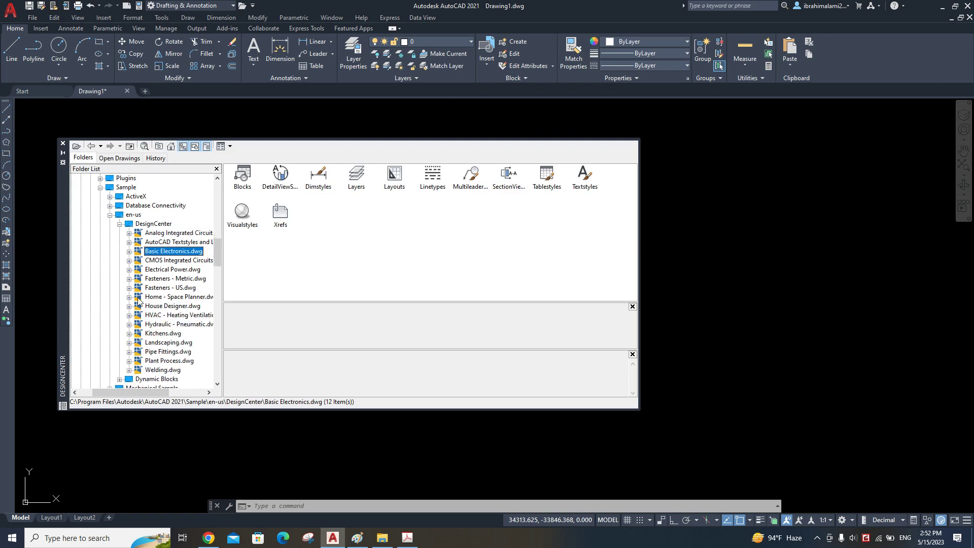
pyautogui.click(168, 235)
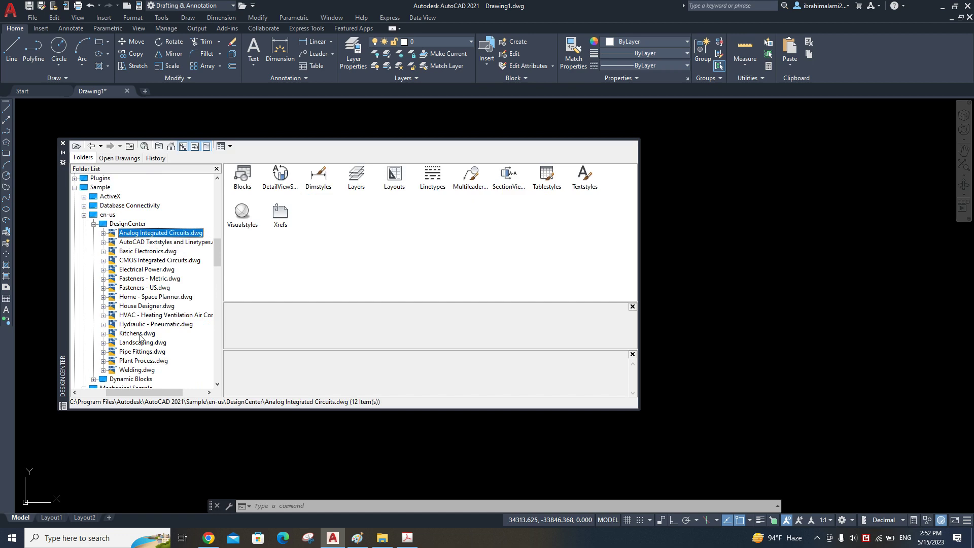
pyautogui.click(126, 315)
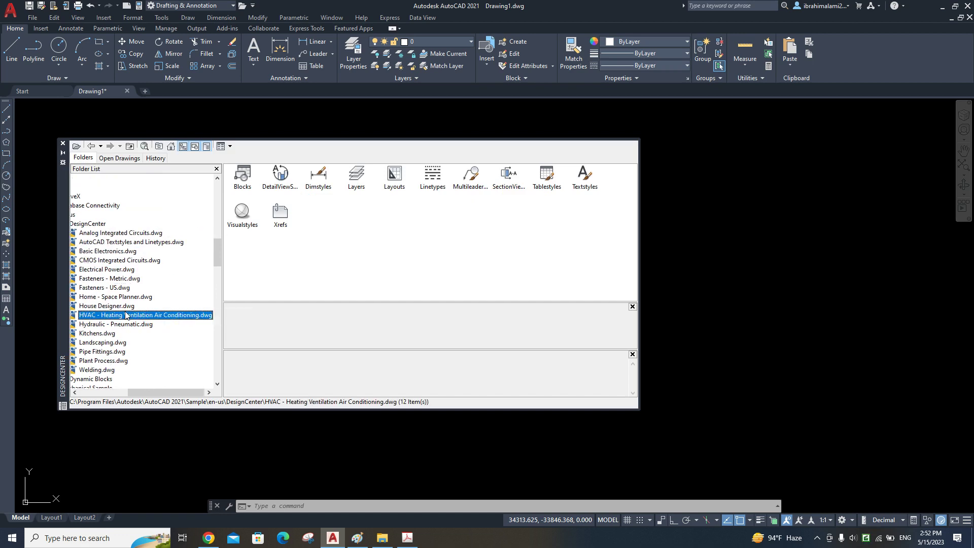
pyautogui.moveTo(152, 393); pyautogui.dragTo(112, 392)
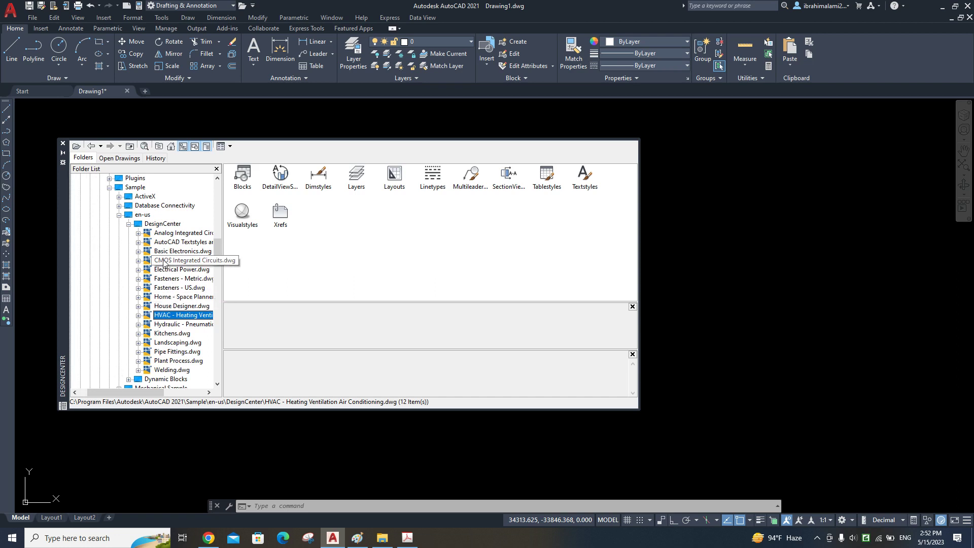
pyautogui.click(161, 223)
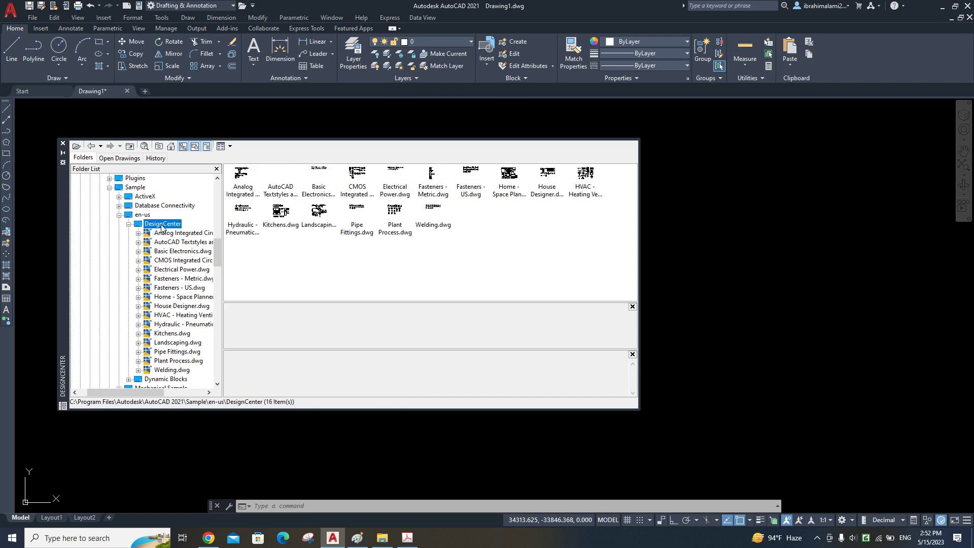
pyautogui.doubleClick(161, 324)
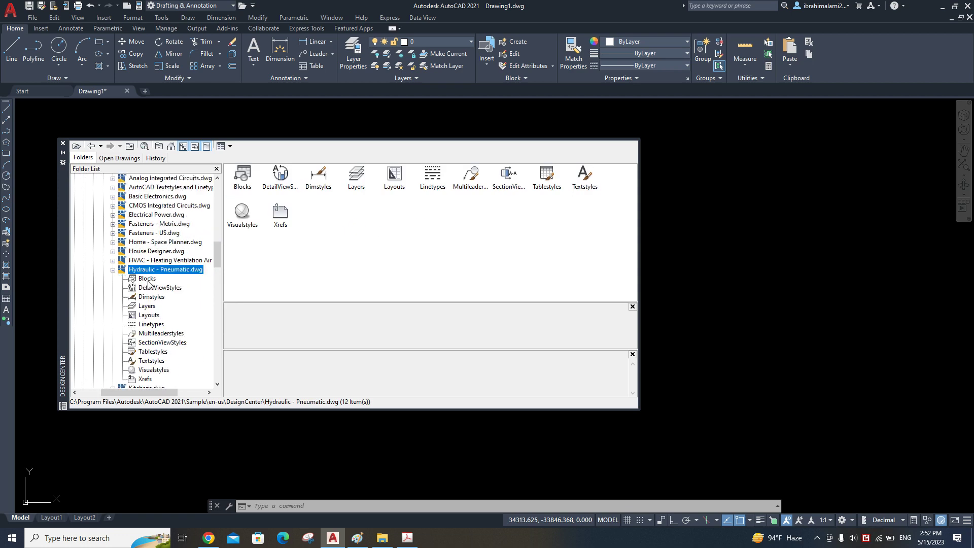
# - Preview blocks in Hydraulic - Pneumatic, Home - Space Planner, Textstyles and Linetypes, and Basic Electronics
pyautogui.click(148, 279)
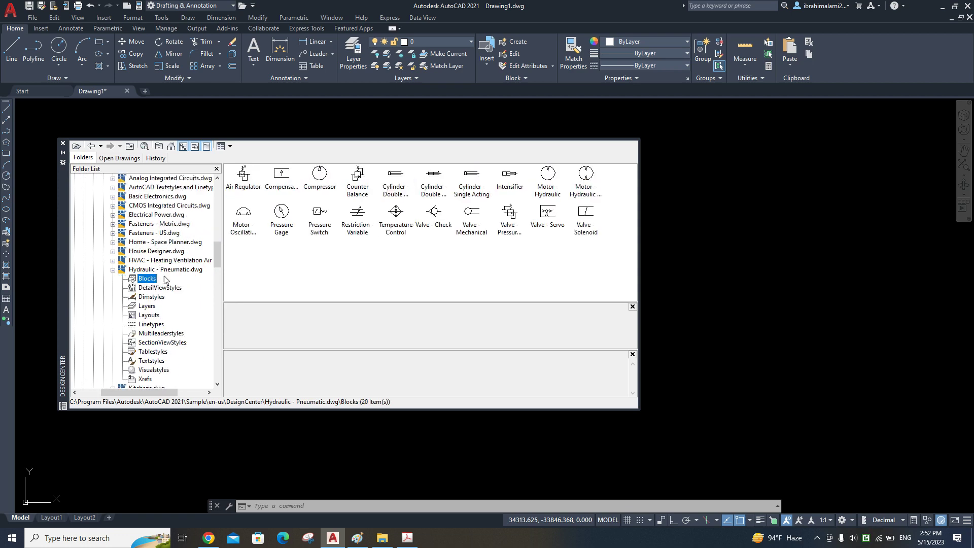
pyautogui.click(139, 242)
pyautogui.click(145, 251)
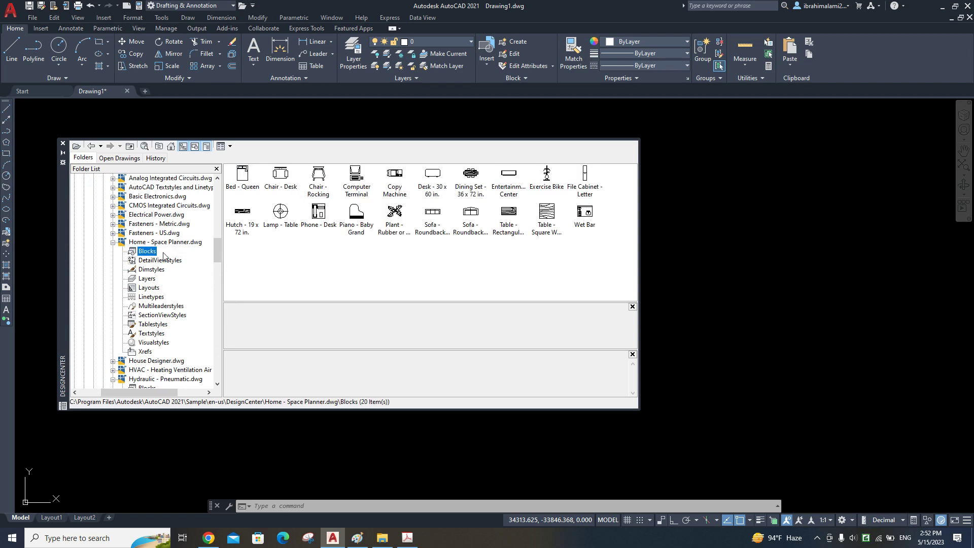
pyautogui.click(135, 187)
pyautogui.click(82, 188)
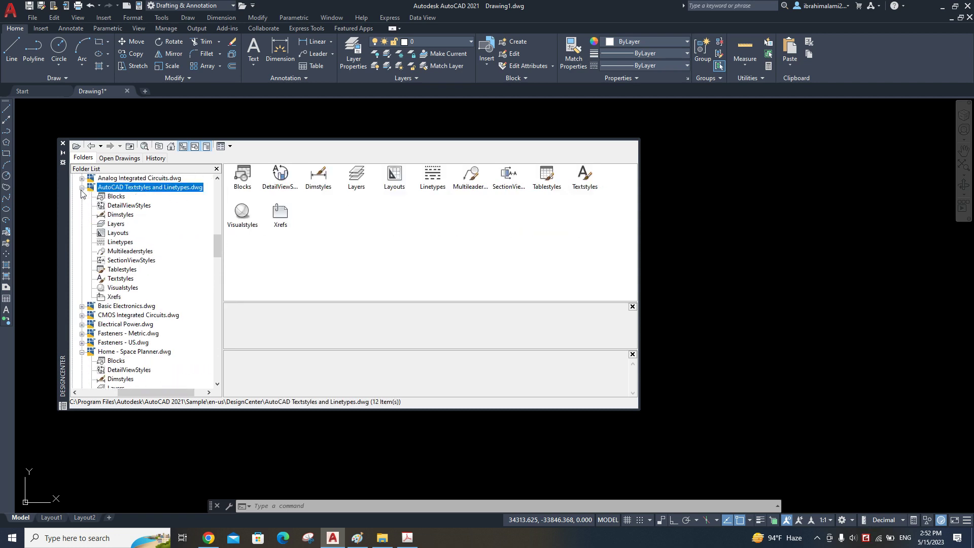
pyautogui.click(111, 197)
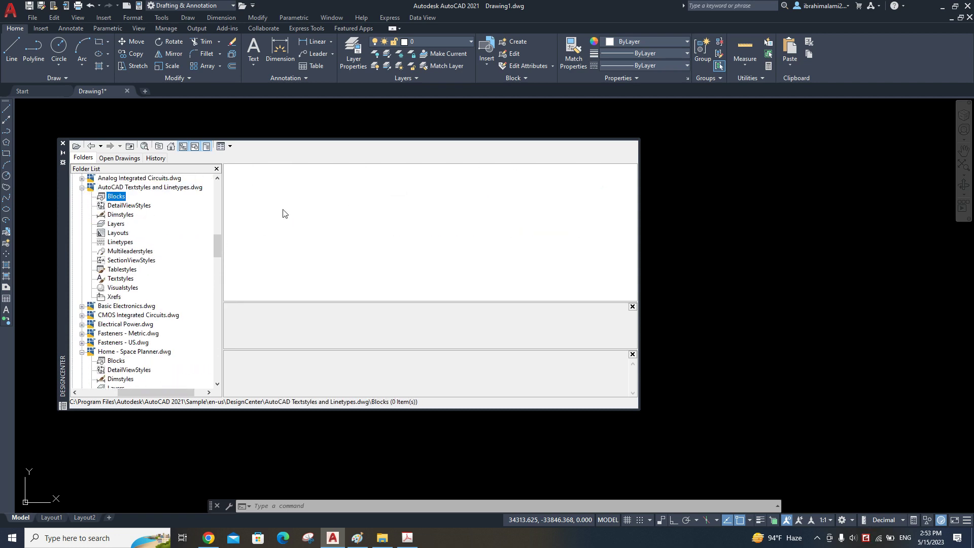
pyautogui.click(113, 306)
pyautogui.click(82, 306)
pyautogui.click(112, 280)
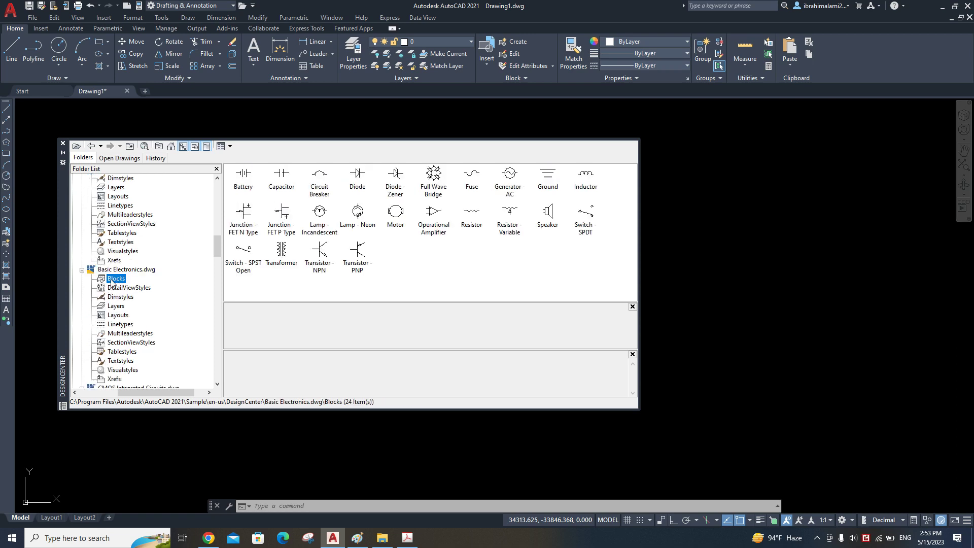
# - Collapse the expanded sample drawings and scroll the Folder List back to the top
pyautogui.click(83, 271)
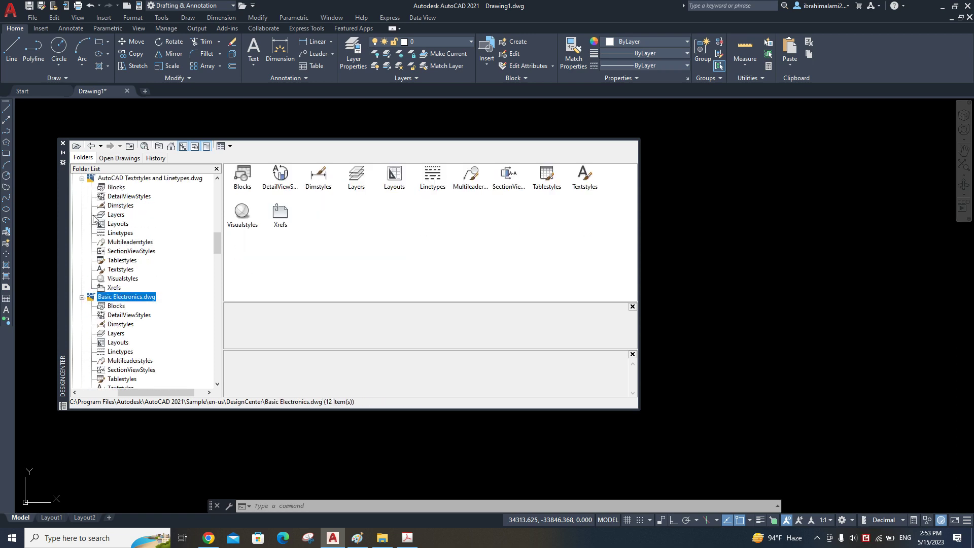
pyautogui.click(82, 217)
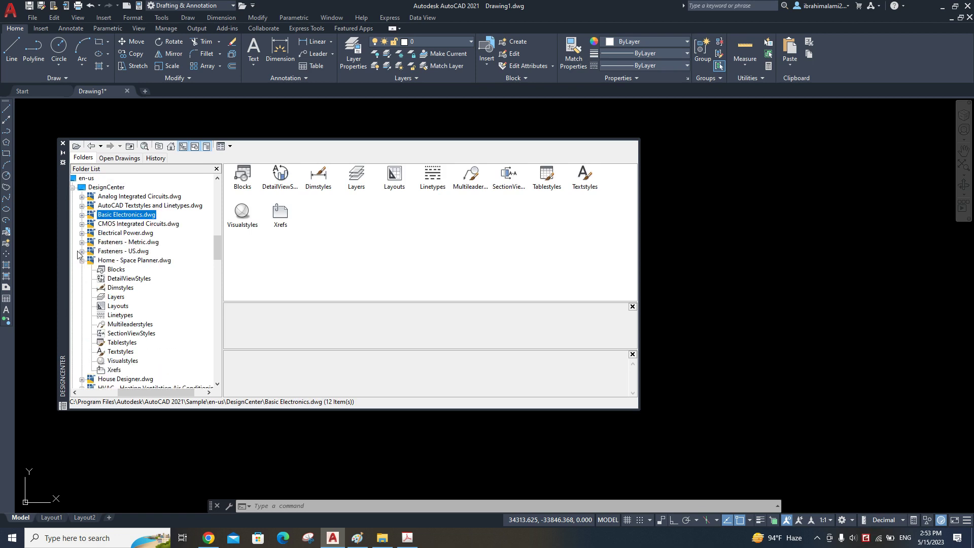
pyautogui.click(81, 260)
pyautogui.click(82, 287)
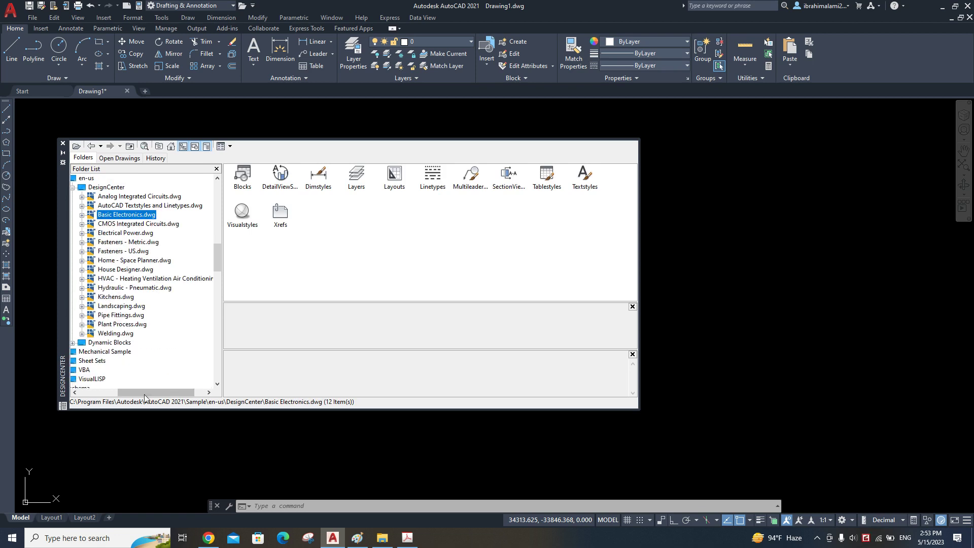
pyautogui.moveTo(145, 392); pyautogui.dragTo(107, 391)
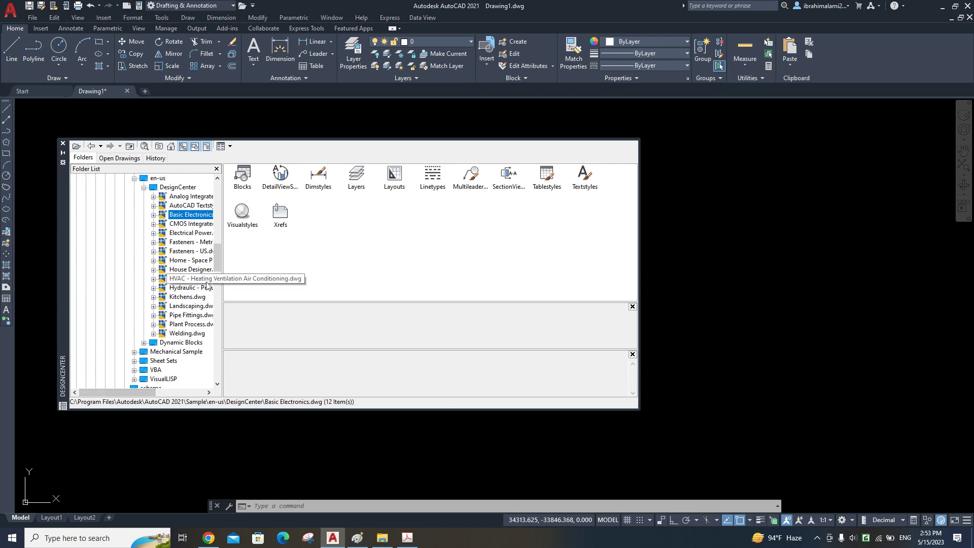
pyautogui.moveTo(218, 261); pyautogui.dragTo(218, 188)
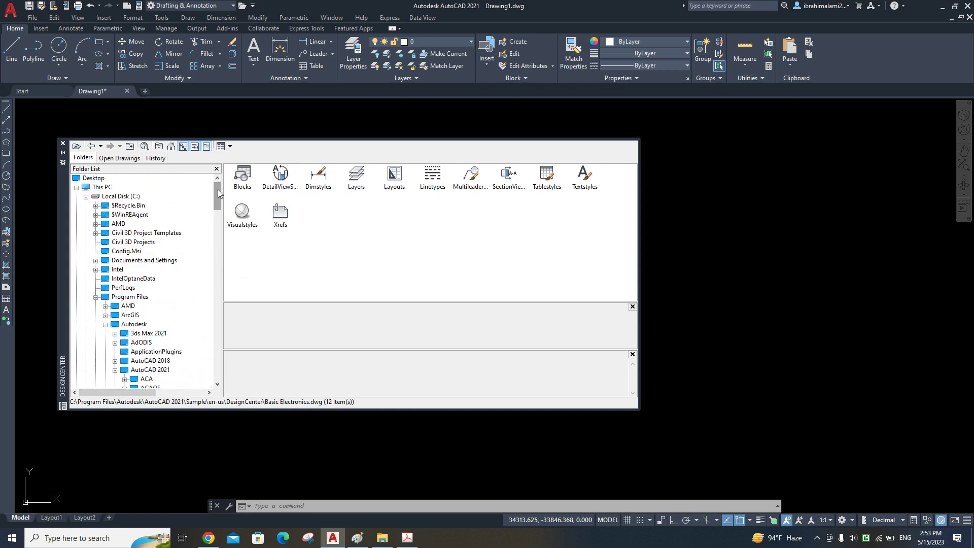
# - Browse This PC > Local Disk (C:) > Autodesk > AutoCAD 2021 to the en-US folder
pyautogui.click(77, 187)
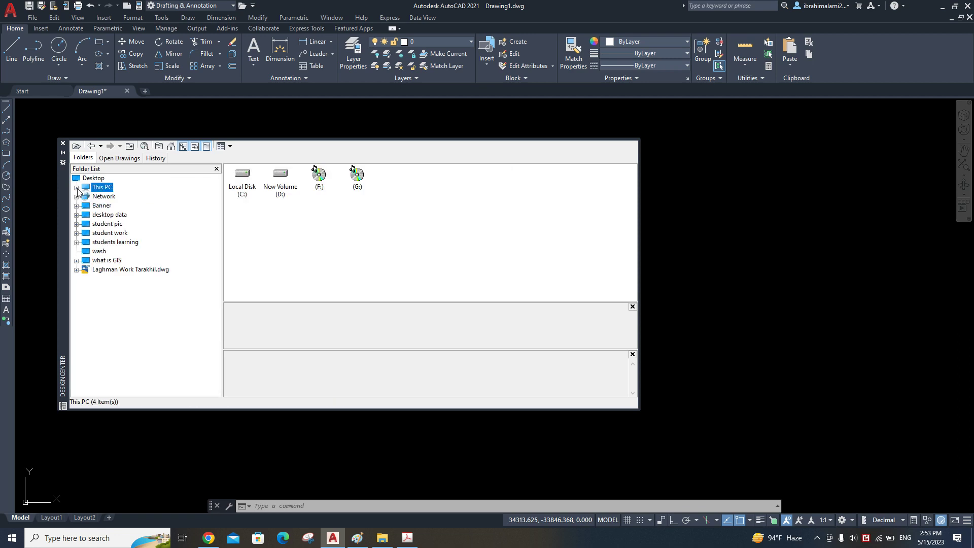
pyautogui.click(77, 188)
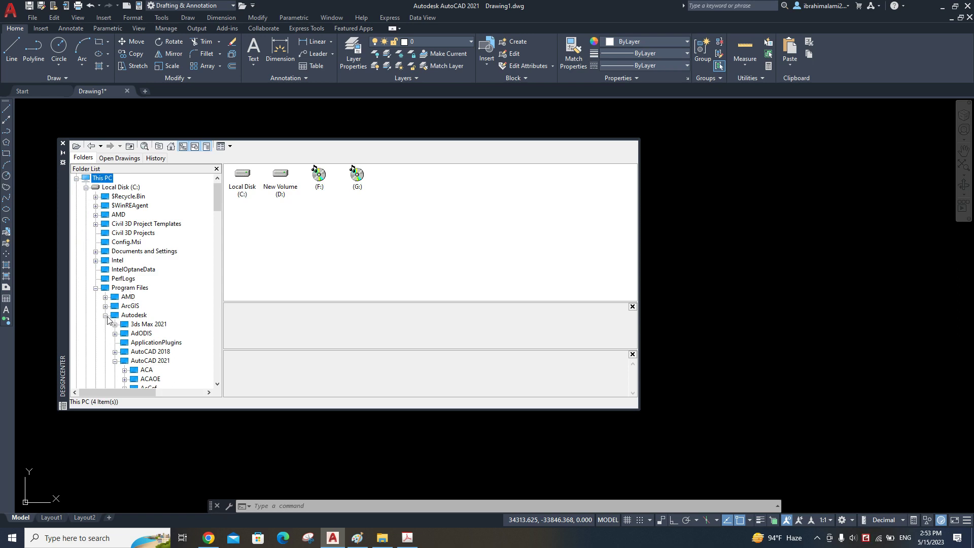
pyautogui.click(105, 316)
pyautogui.click(106, 316)
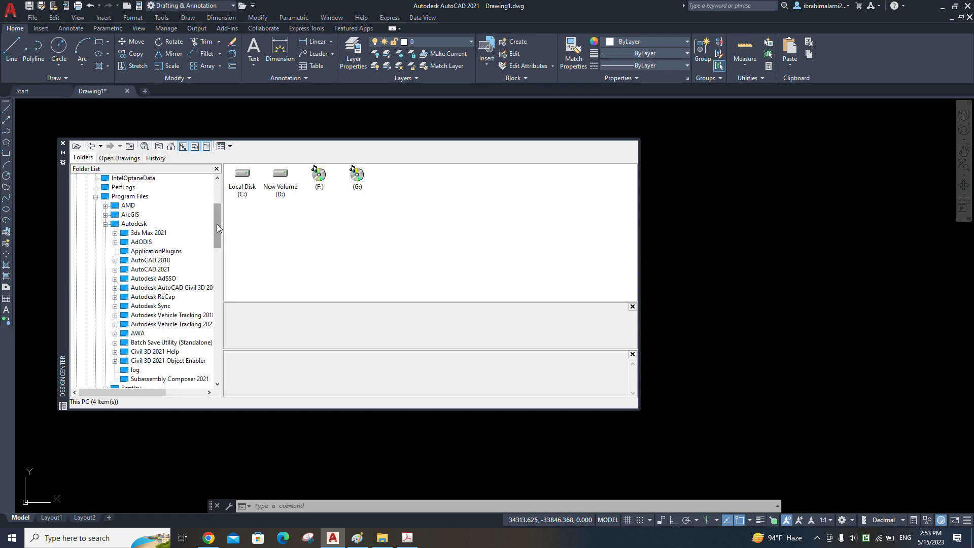
pyautogui.moveTo(216, 224)
pyautogui.mouseDown()
pyautogui.moveTo(217, 349)
pyautogui.moveTo(211, 228)
pyautogui.mouseUp()
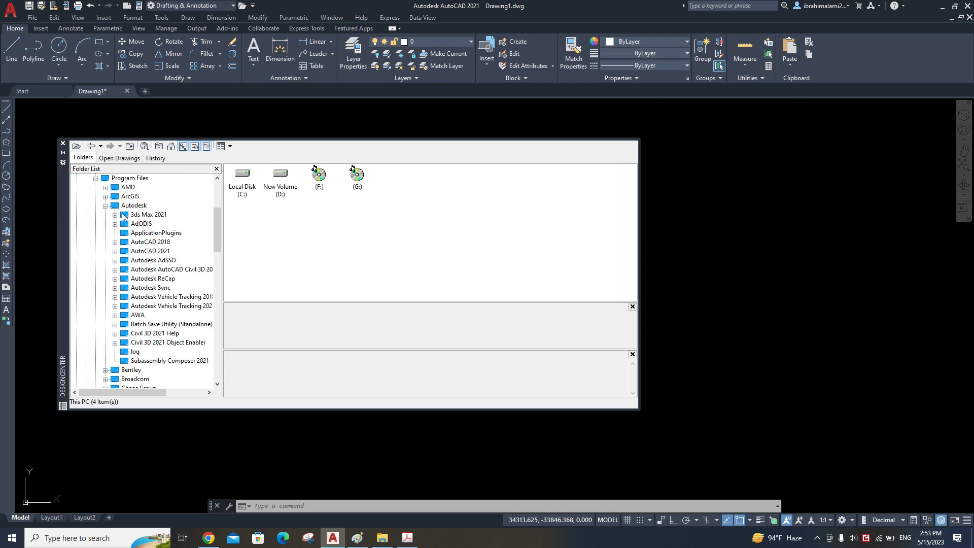
pyautogui.click(150, 251)
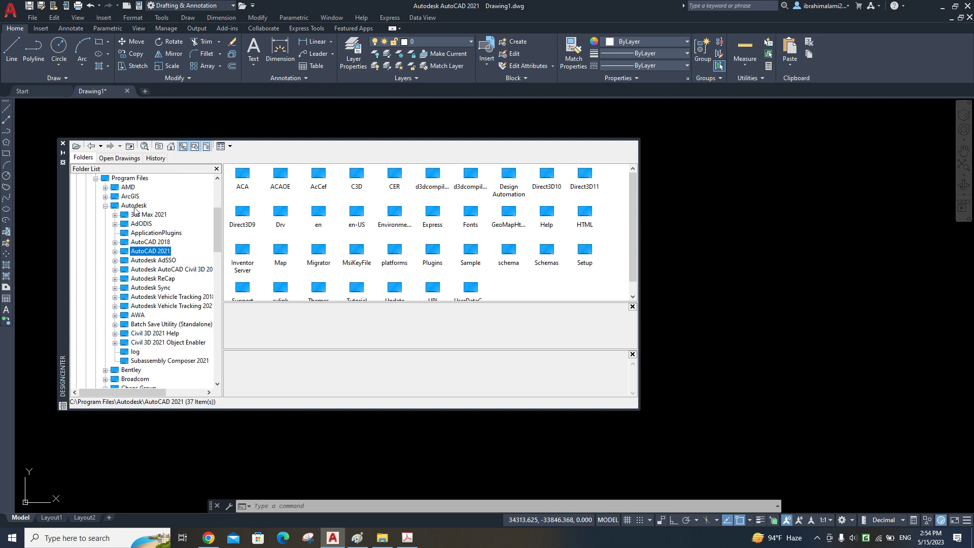
pyautogui.click(114, 251)
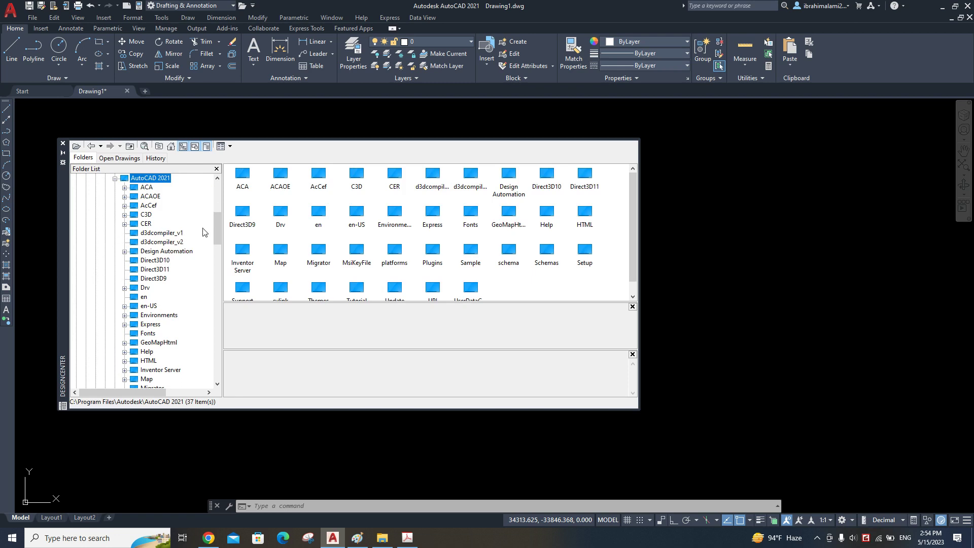
pyautogui.moveTo(220, 223); pyautogui.dragTo(220, 248)
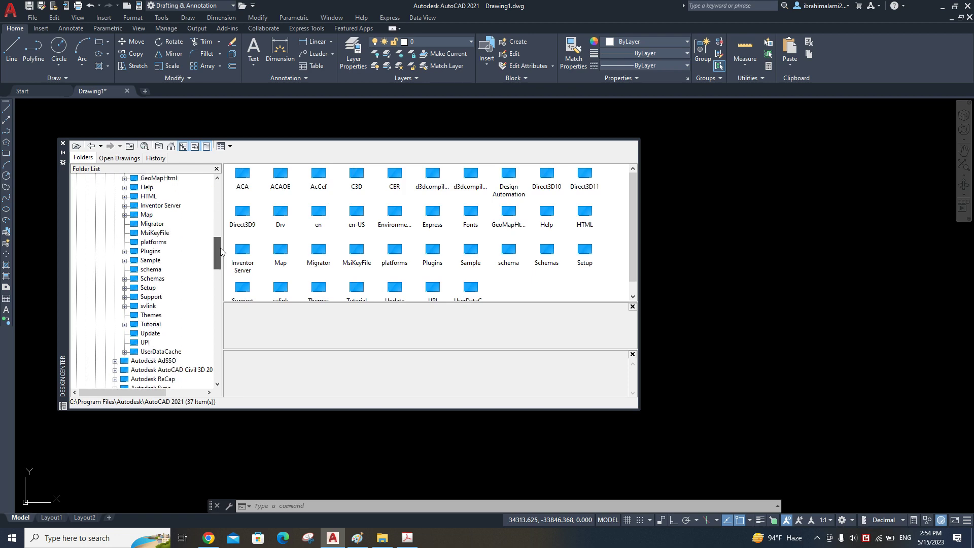
pyautogui.moveTo(221, 252); pyautogui.dragTo(222, 243)
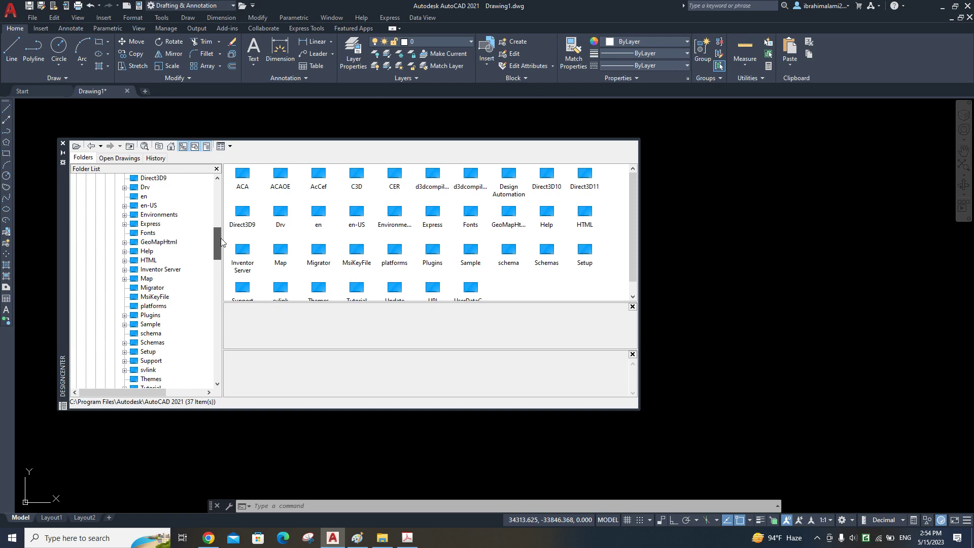
pyautogui.click(149, 206)
# - Expand en-US and the AutoCAD 2021 Sample folder in the Folder List
pyautogui.click(124, 205)
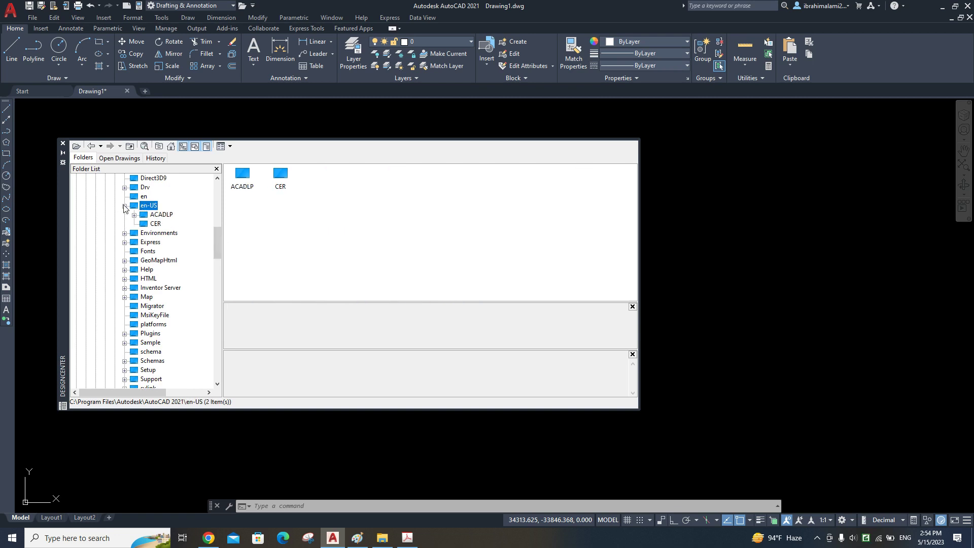
pyautogui.moveTo(216, 236); pyautogui.dragTo(217, 238)
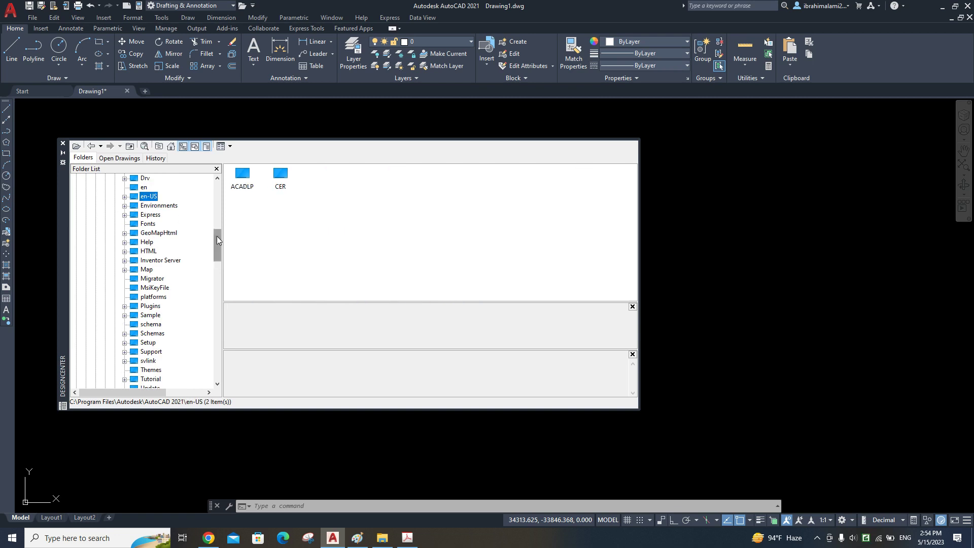
pyautogui.click(152, 318)
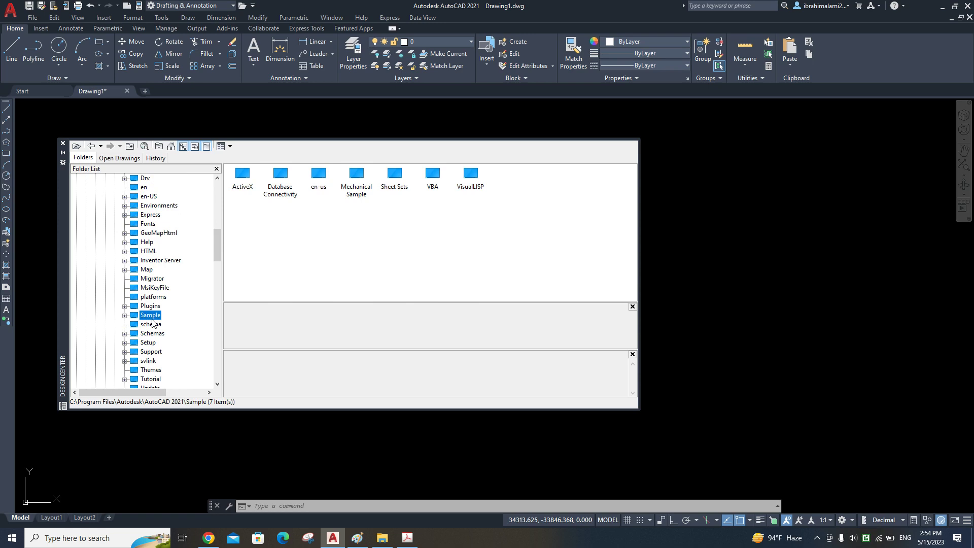
pyautogui.scroll(2, 147, 304)
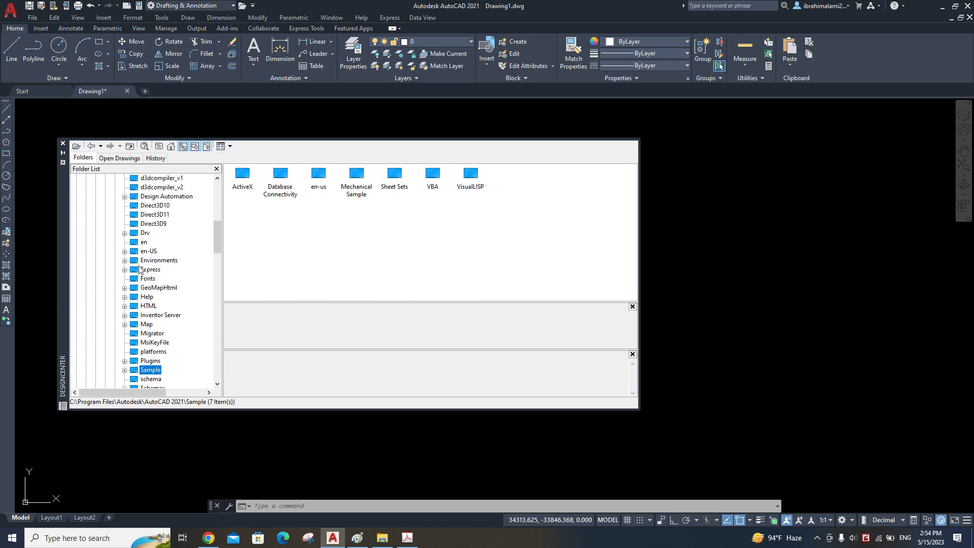
pyautogui.scroll(-2, 140, 269)
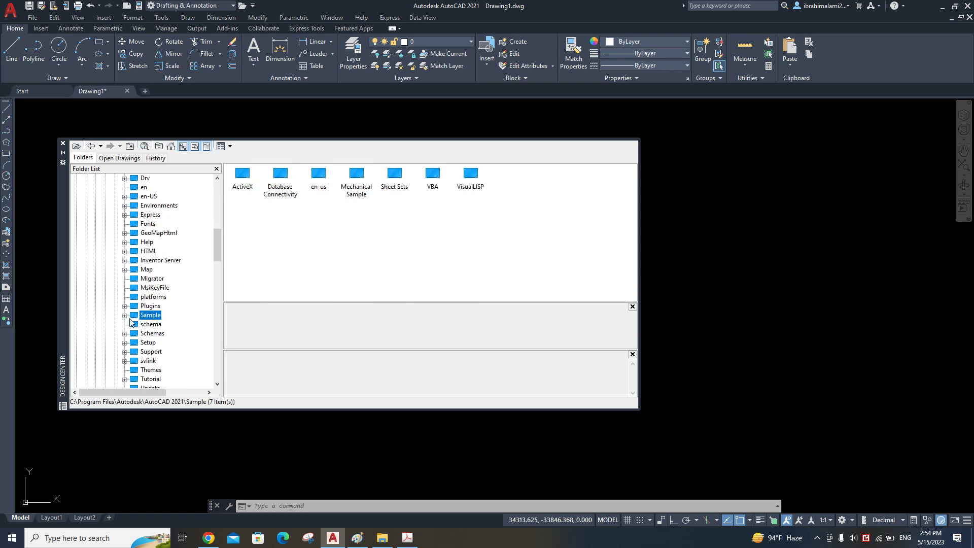
pyautogui.click(124, 315)
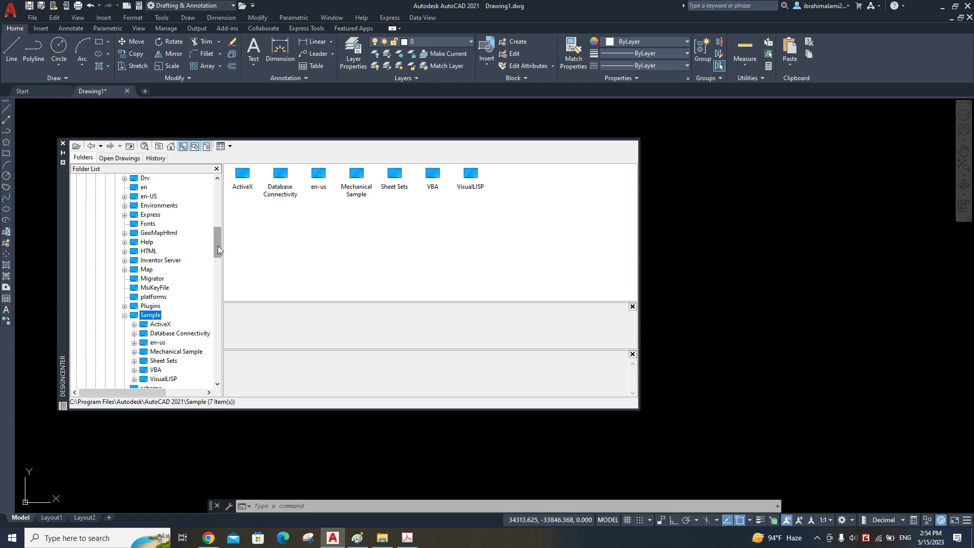
pyautogui.scroll(-1, 217, 249)
pyautogui.scroll(-1, 217, 249)
# - Expand Sample > en-us > DesignCenter to list its 16 sample drawings
pyautogui.click(158, 299)
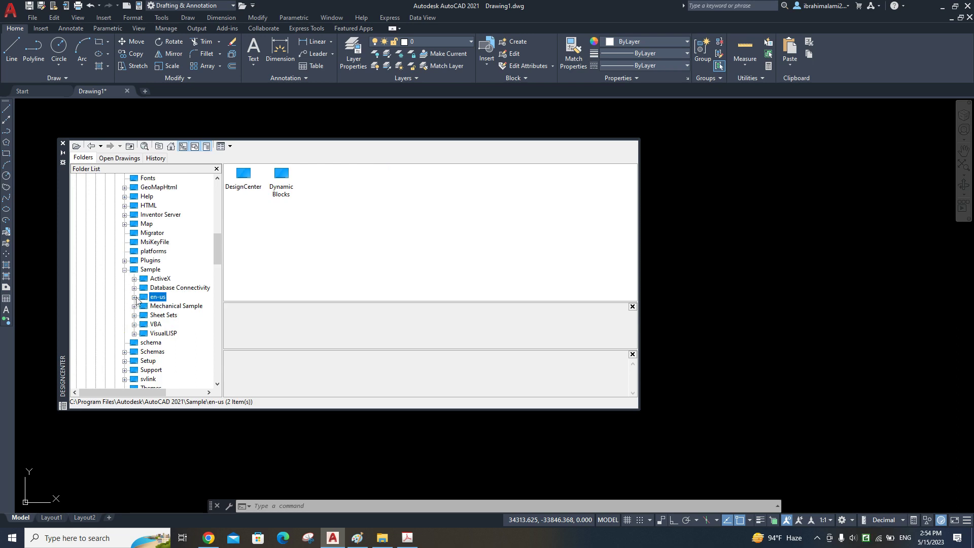
pyautogui.click(134, 297)
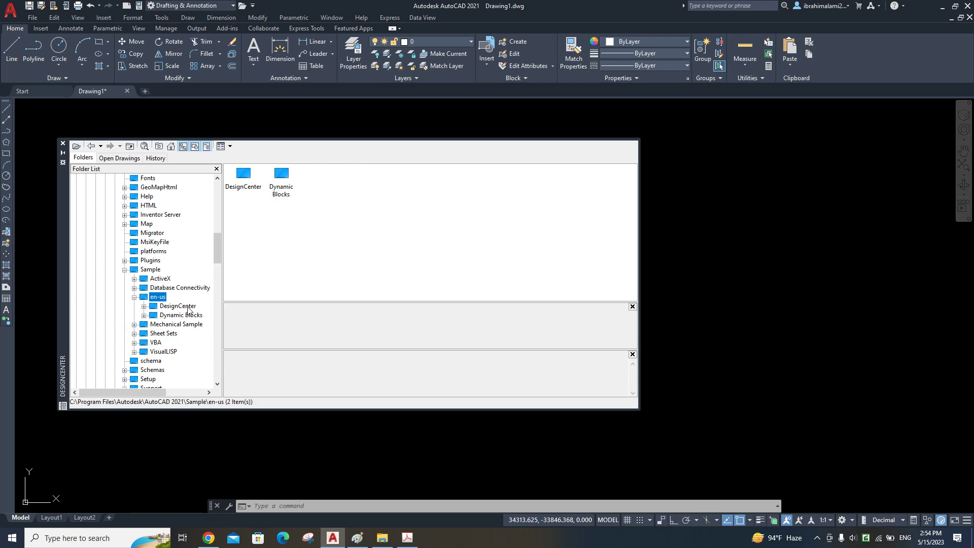
pyautogui.click(183, 307)
pyautogui.click(144, 306)
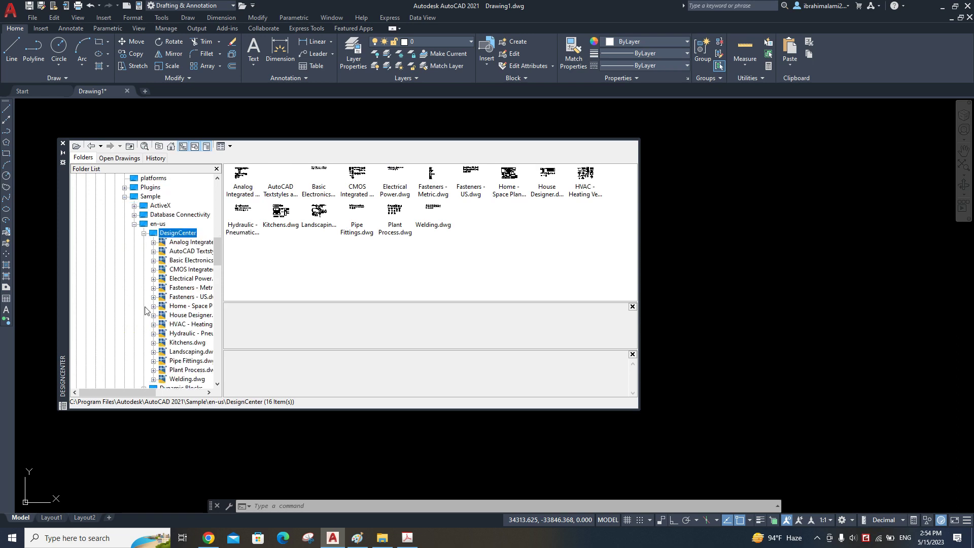
pyautogui.click(209, 392)
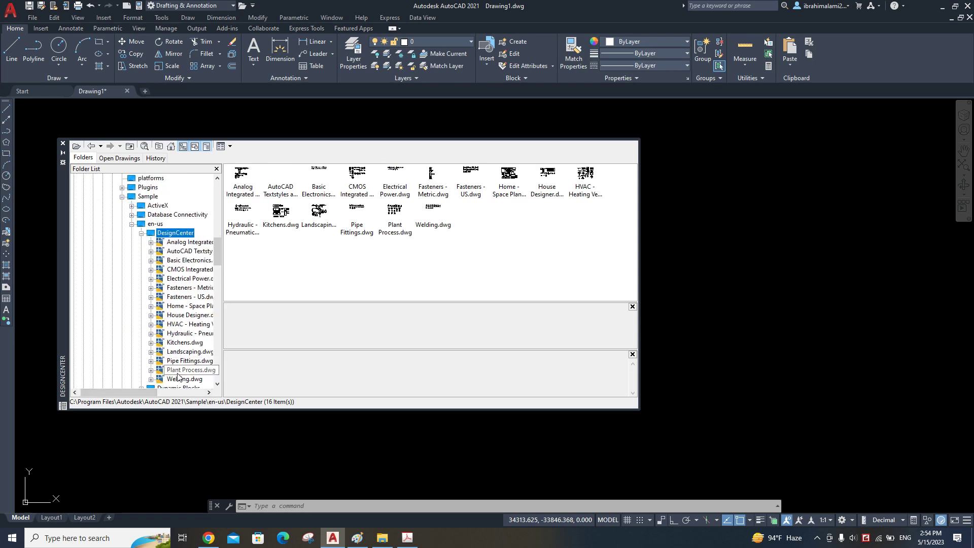
pyautogui.click(208, 392)
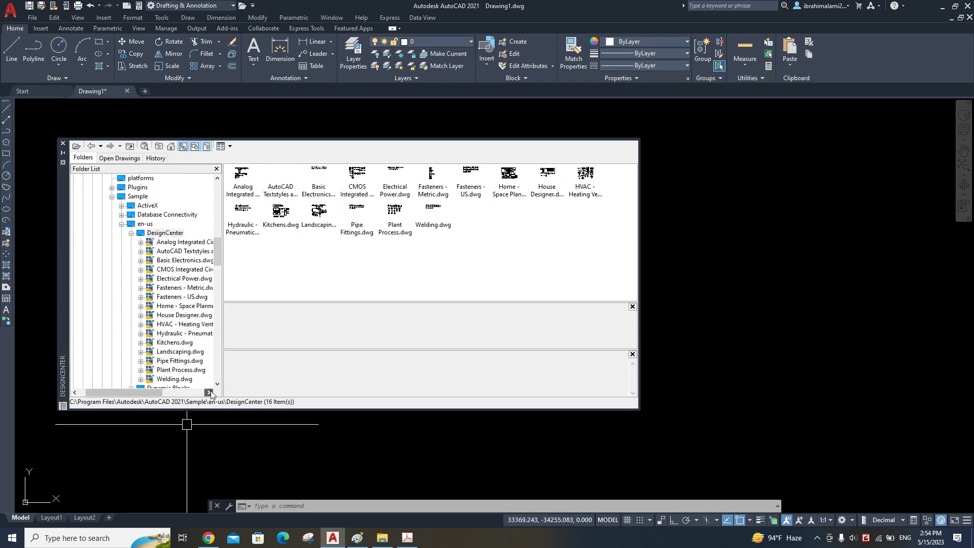
pyautogui.click(208, 392)
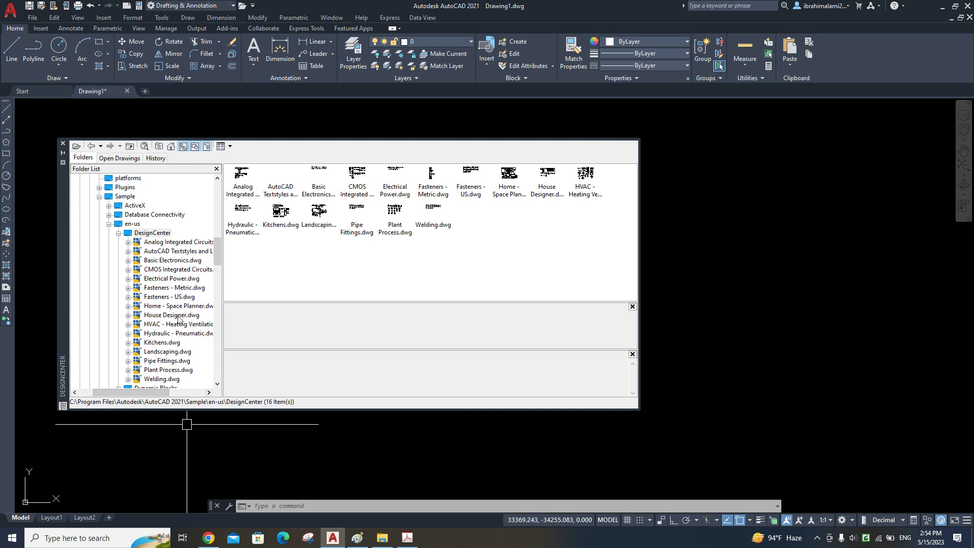
# - Browse the DesignCenter sample drawings and list the blocks in Kitchens.dwg
pyautogui.click(138, 279)
pyautogui.click(129, 306)
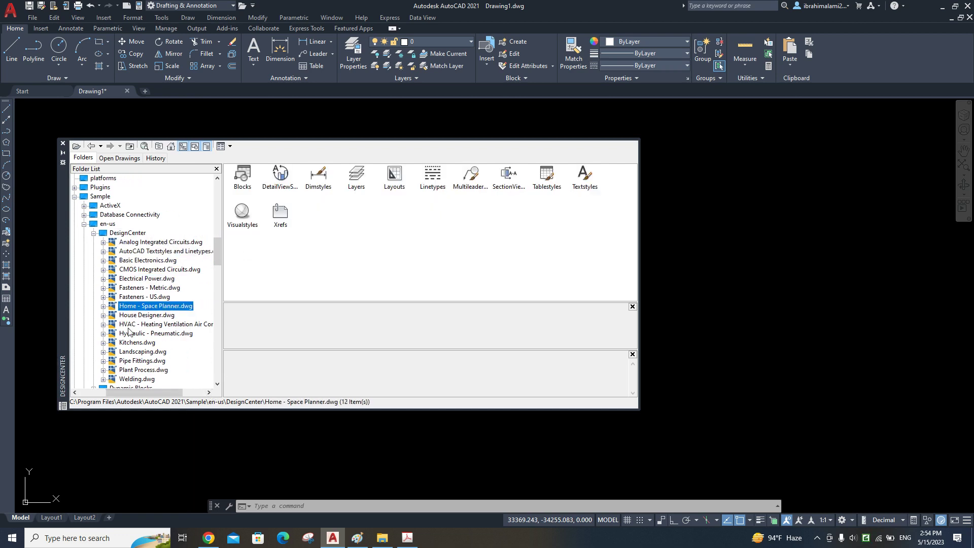
pyautogui.click(126, 324)
pyautogui.click(75, 392)
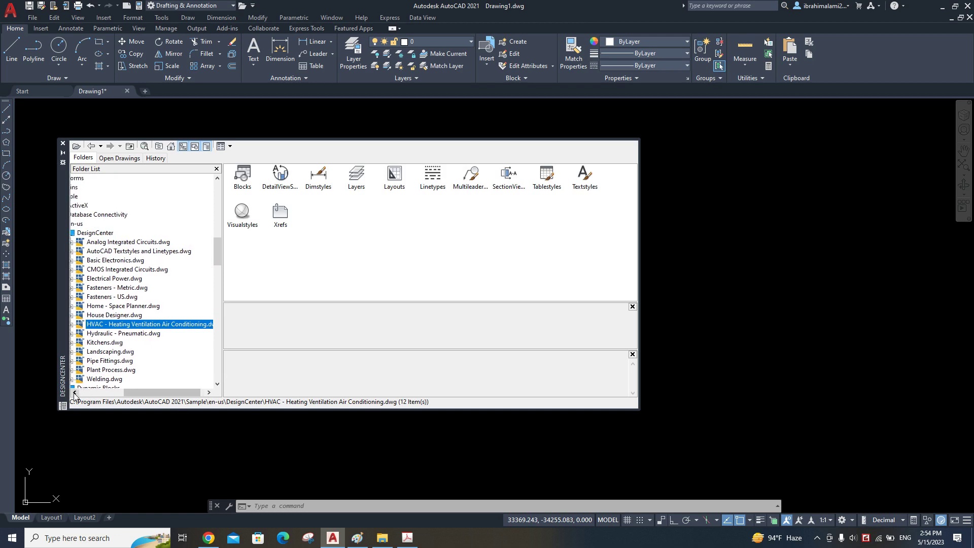
pyautogui.click(112, 344)
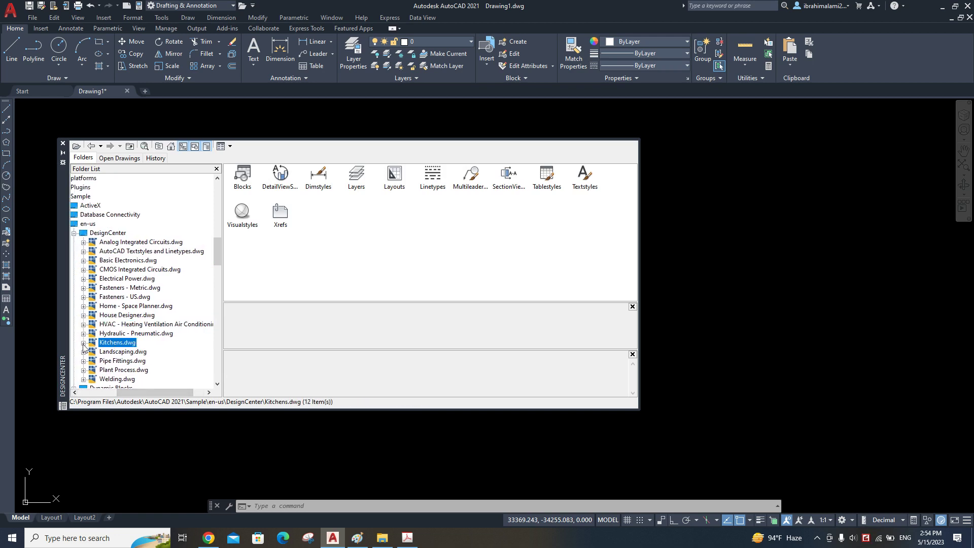
pyautogui.click(118, 279)
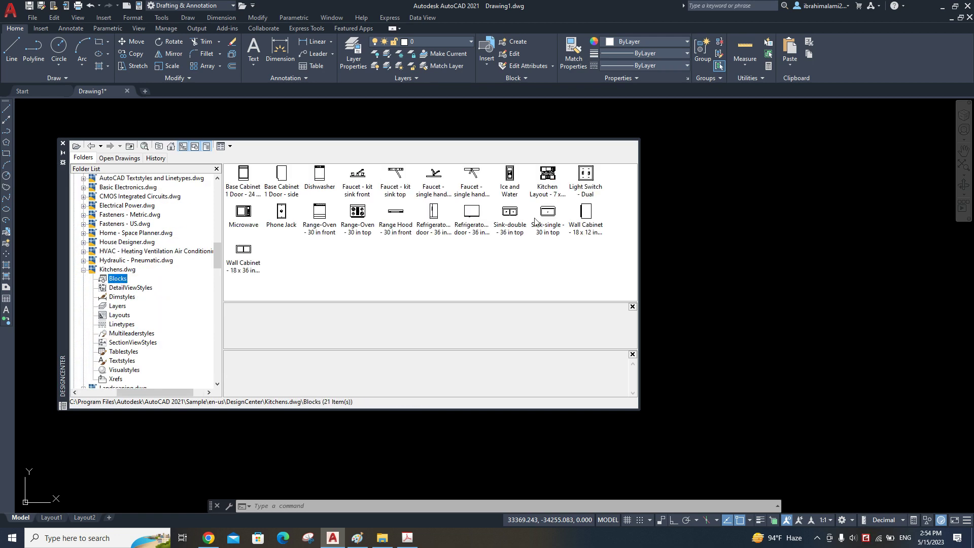
# - Place the Sink-double, Phone Jack and single-handle faucet blocks in the drawing
pyautogui.click(510, 215)
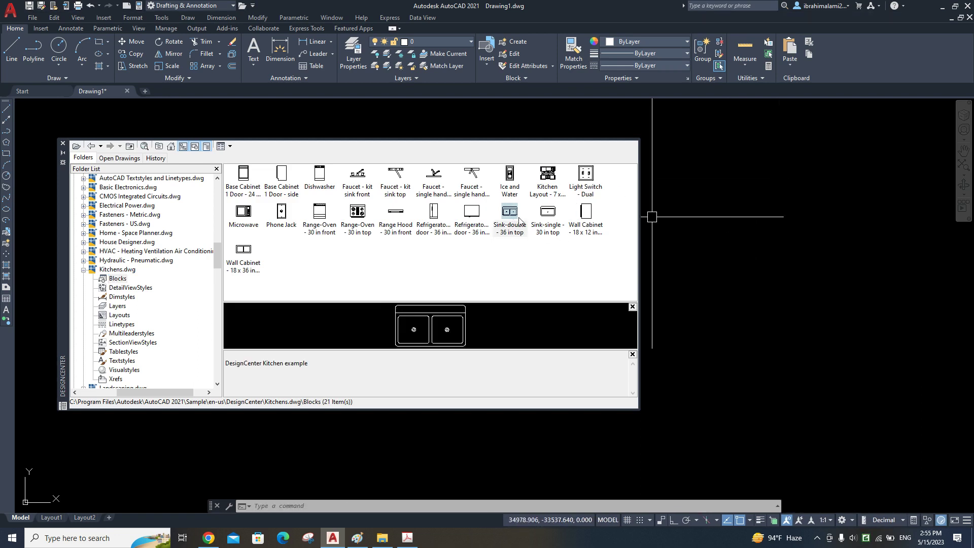
pyautogui.moveTo(510, 212); pyautogui.dragTo(755, 290)
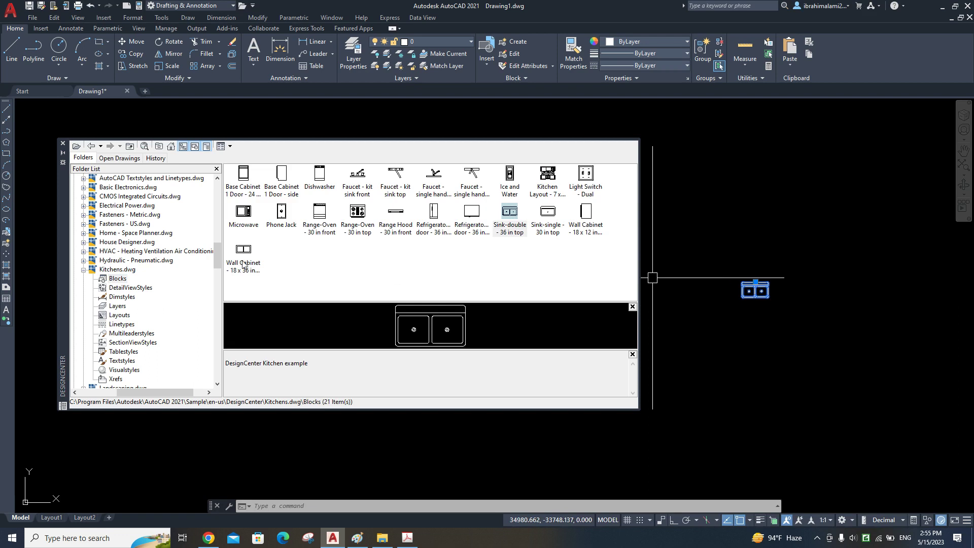
pyautogui.moveTo(281, 211); pyautogui.dragTo(735, 340)
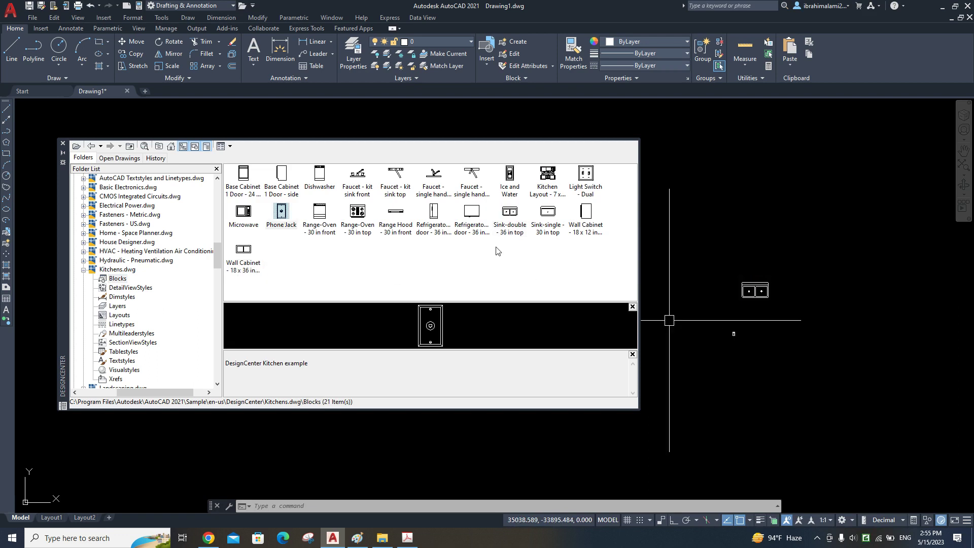
pyautogui.moveTo(471, 175); pyautogui.dragTo(734, 250)
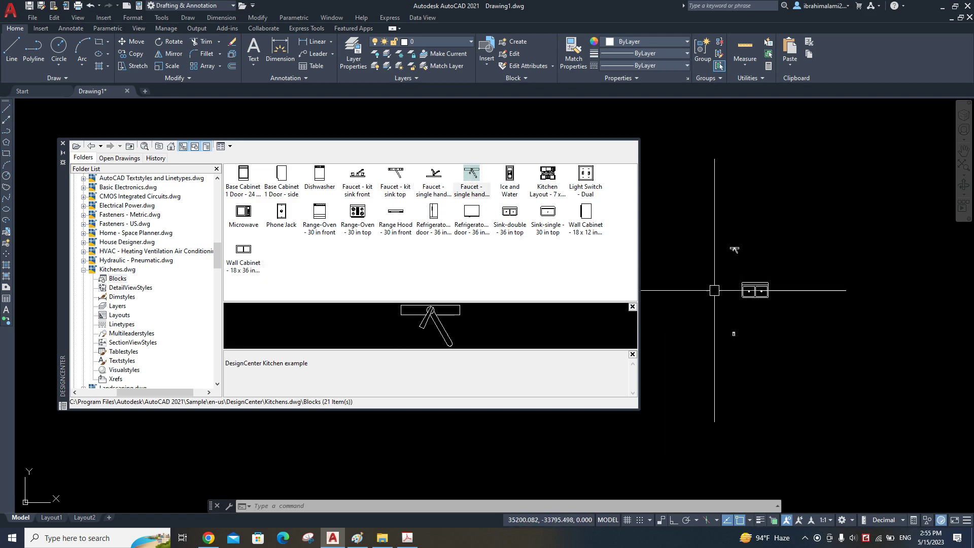
pyautogui.click(117, 245)
pyautogui.click(85, 243)
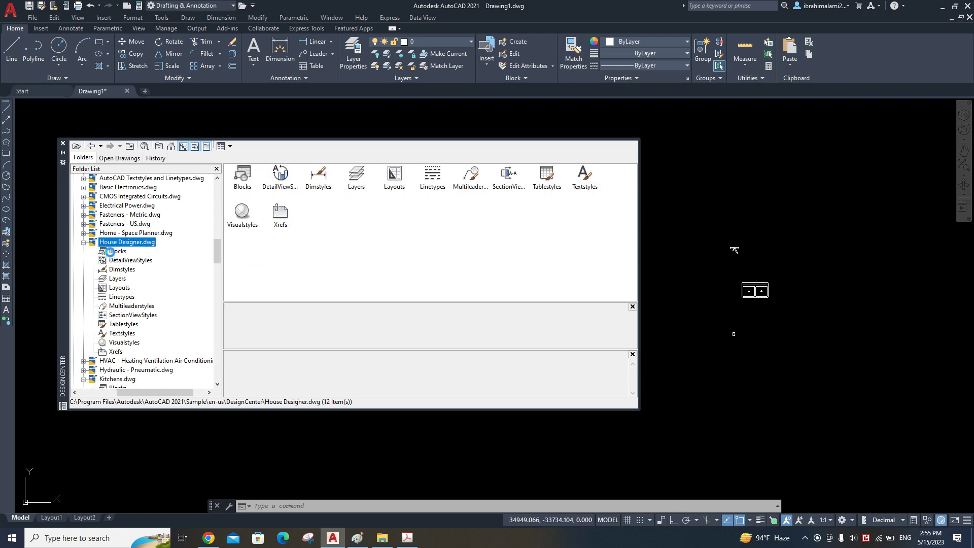
# - Place House Designer's Bath Tub, top-view toilet and oval sink blocks in the drawing
pyautogui.click(114, 251)
pyautogui.click(254, 186)
pyautogui.moveTo(264, 190); pyautogui.dragTo(820, 276)
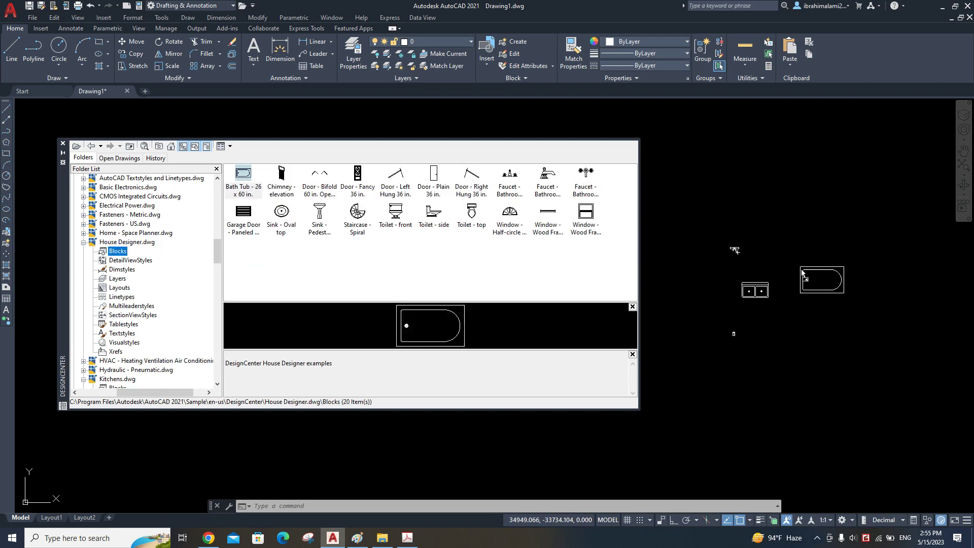
pyautogui.moveTo(477, 215); pyautogui.dragTo(807, 327)
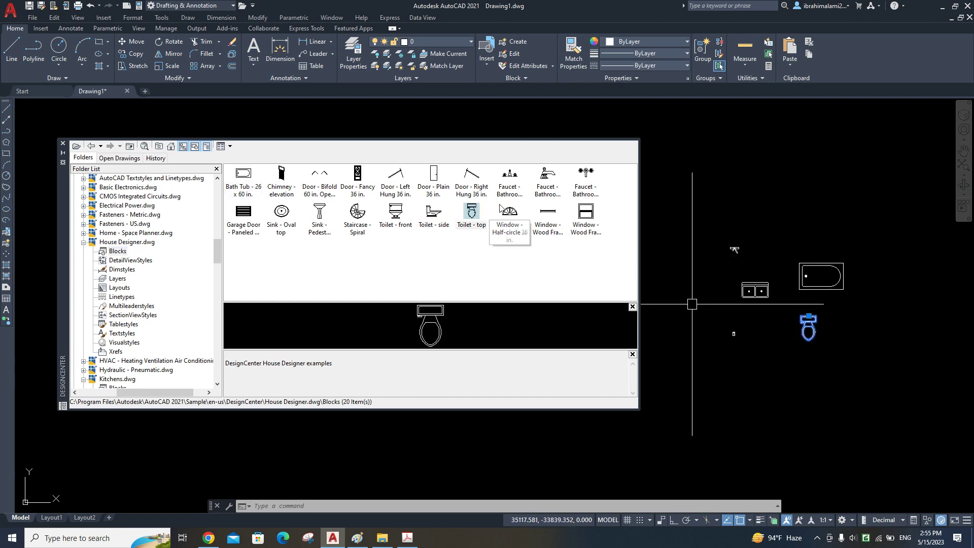
pyautogui.moveTo(281, 212)
pyautogui.mouseDown()
pyautogui.moveTo(692, 319)
pyautogui.moveTo(801, 364)
pyautogui.mouseUp()
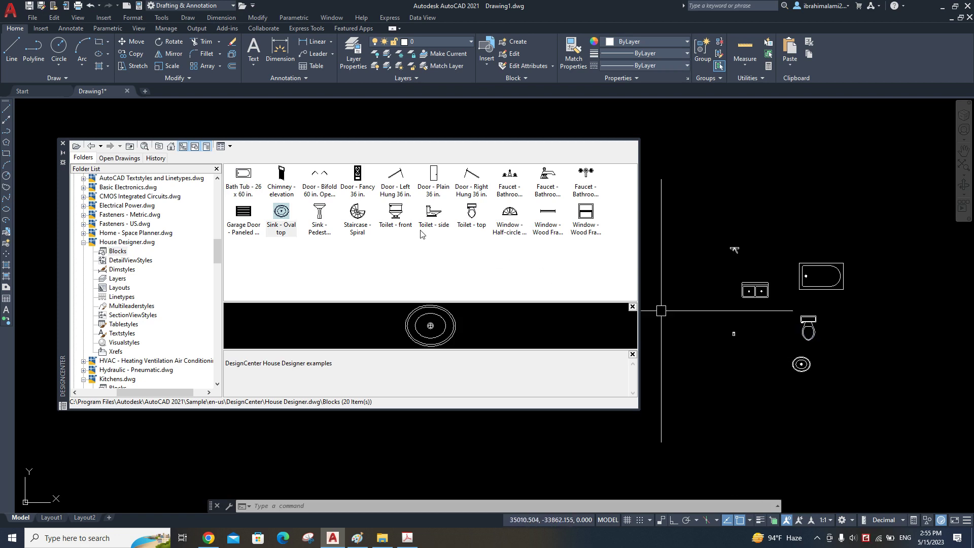
# - Place the sofa, desk chair and dining set blocks from Home - Space Planner.dwg
pyautogui.click(109, 233)
pyautogui.click(84, 233)
pyautogui.click(113, 243)
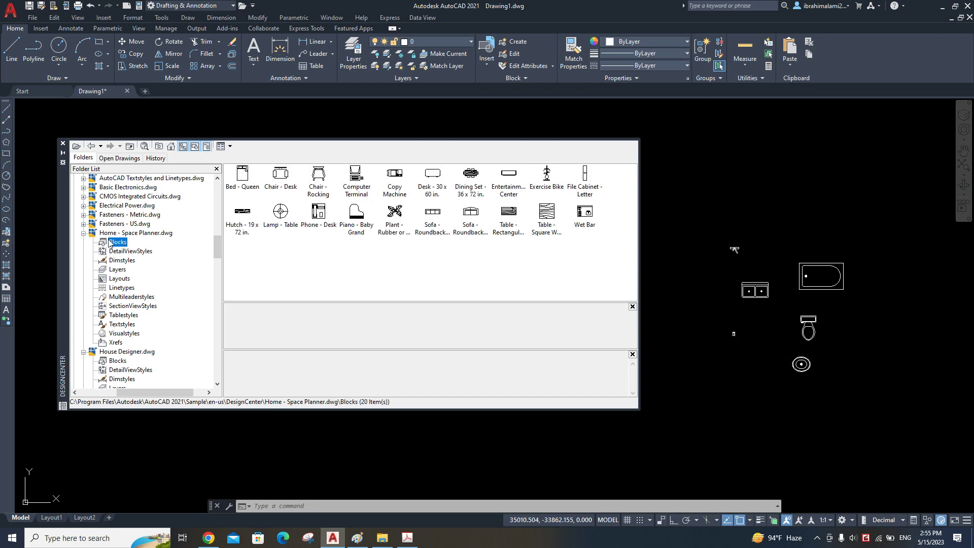
pyautogui.moveTo(477, 216); pyautogui.dragTo(753, 339)
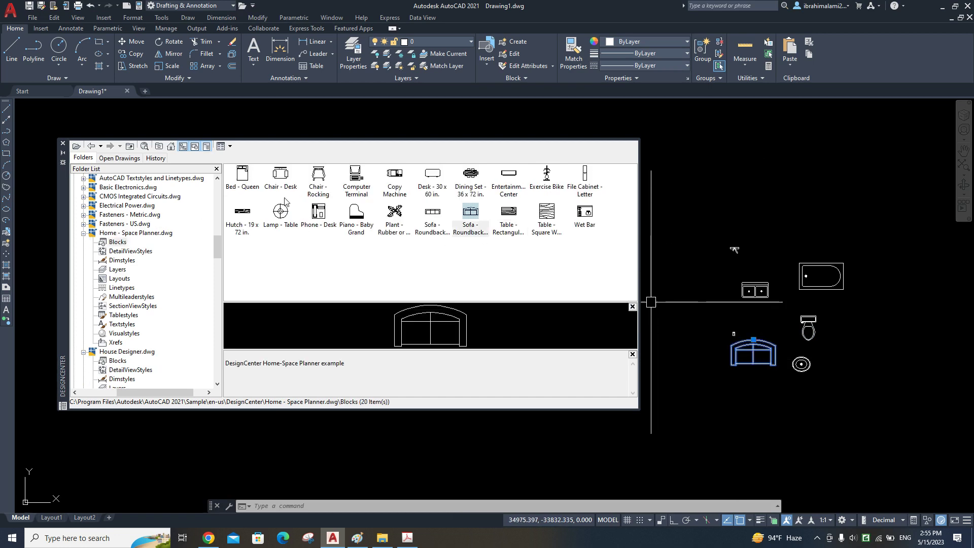
pyautogui.moveTo(281, 174); pyautogui.dragTo(841, 354)
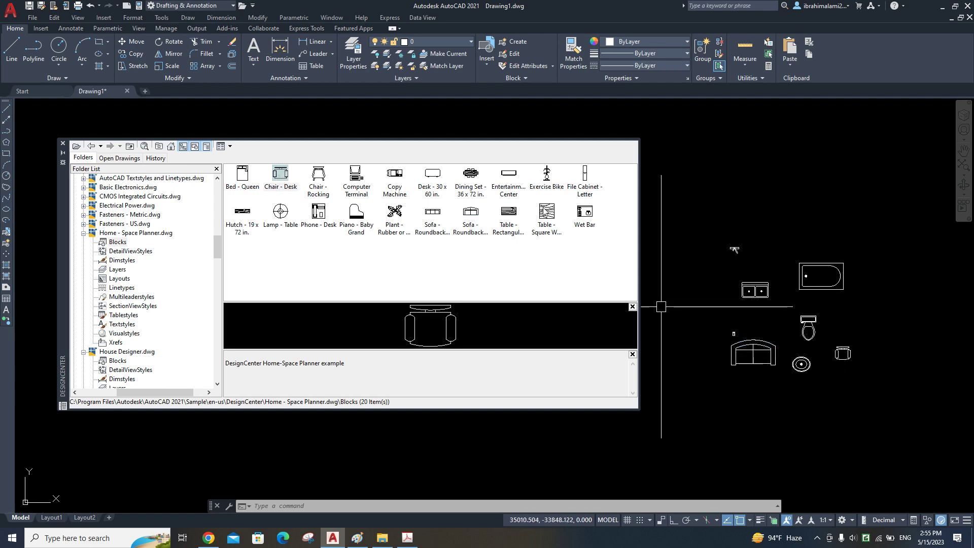
pyautogui.moveTo(470, 173); pyautogui.dragTo(868, 306)
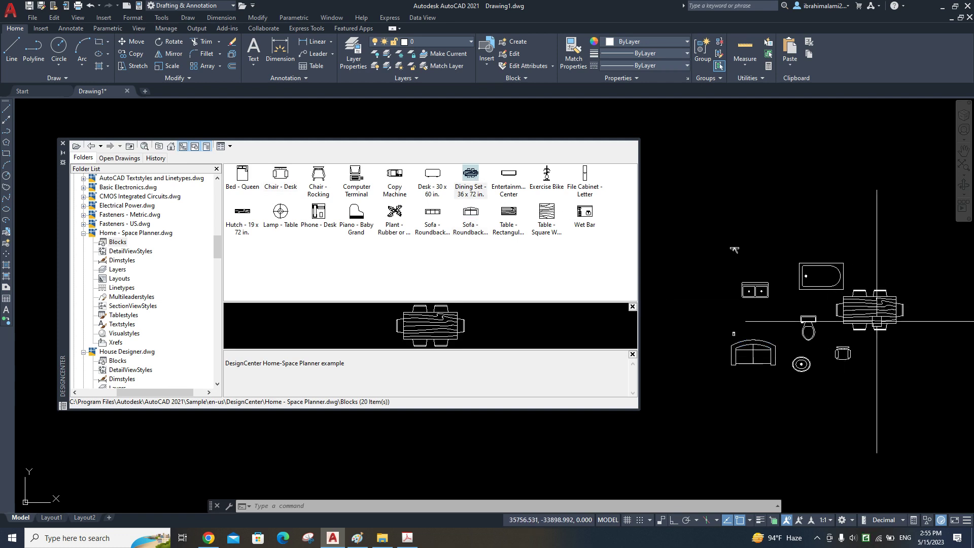
pyautogui.scroll(3, 880, 320)
pyautogui.scroll(2, 884, 330)
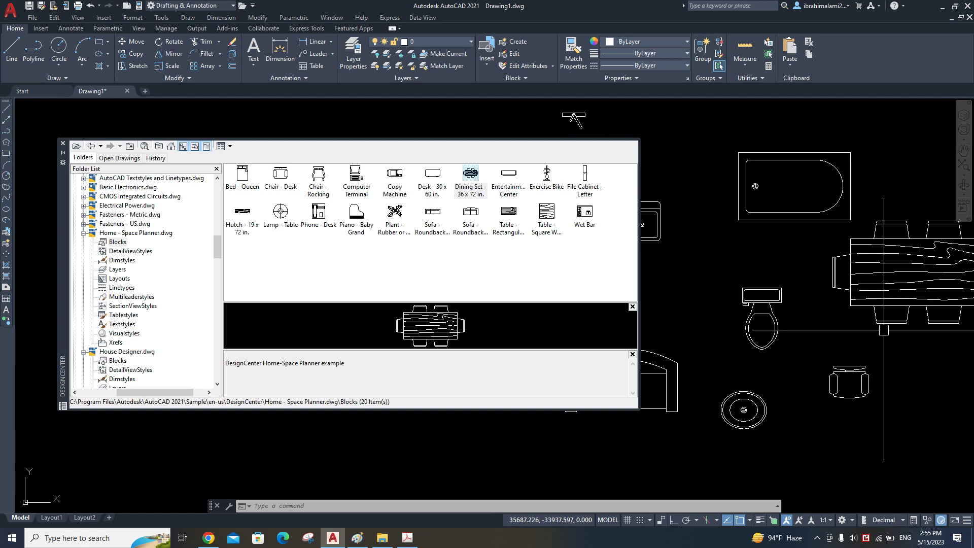
pyautogui.click(63, 154)
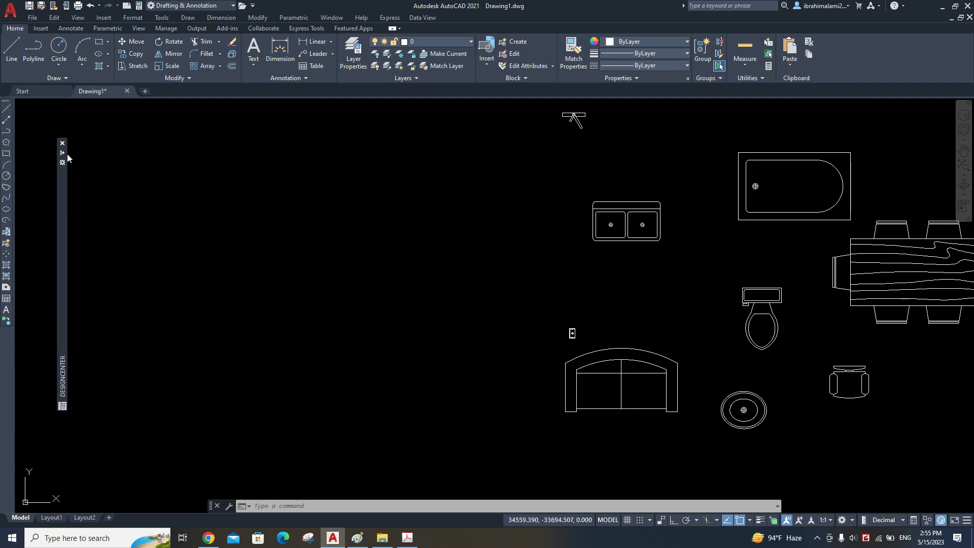
pyautogui.scroll(2, 568, 257)
pyautogui.scroll(4, 576, 222)
pyautogui.scroll(-5, 576, 222)
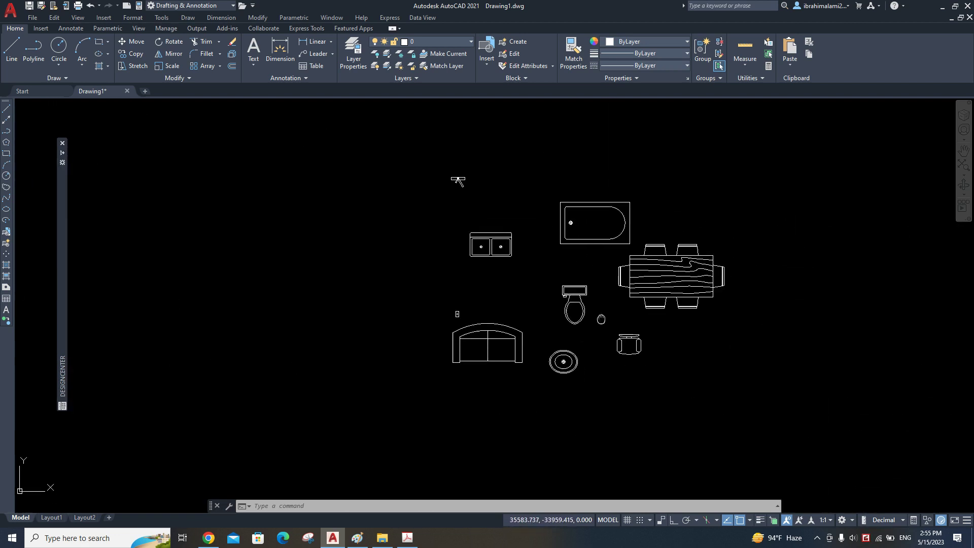
pyautogui.scroll(-1, 584, 286)
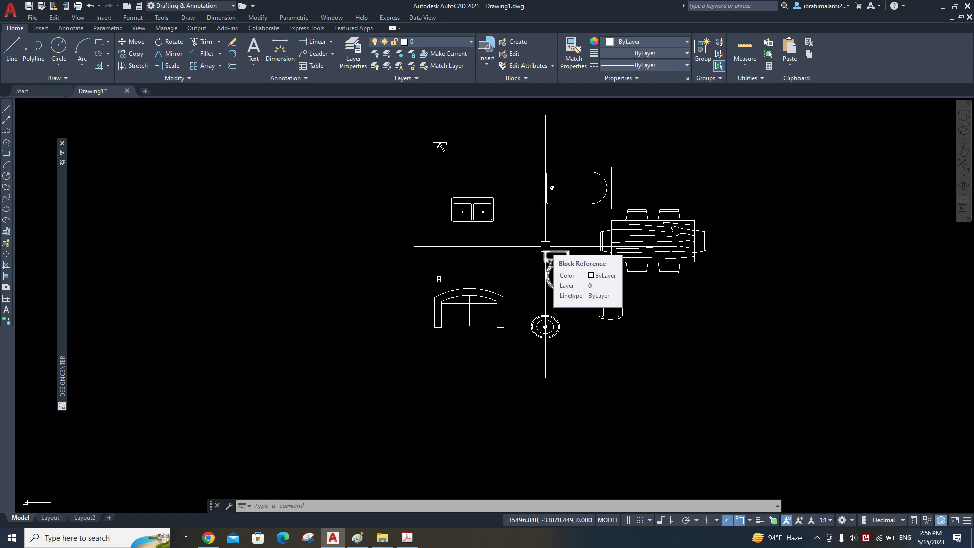
pyautogui.scroll(-2, 546, 246)
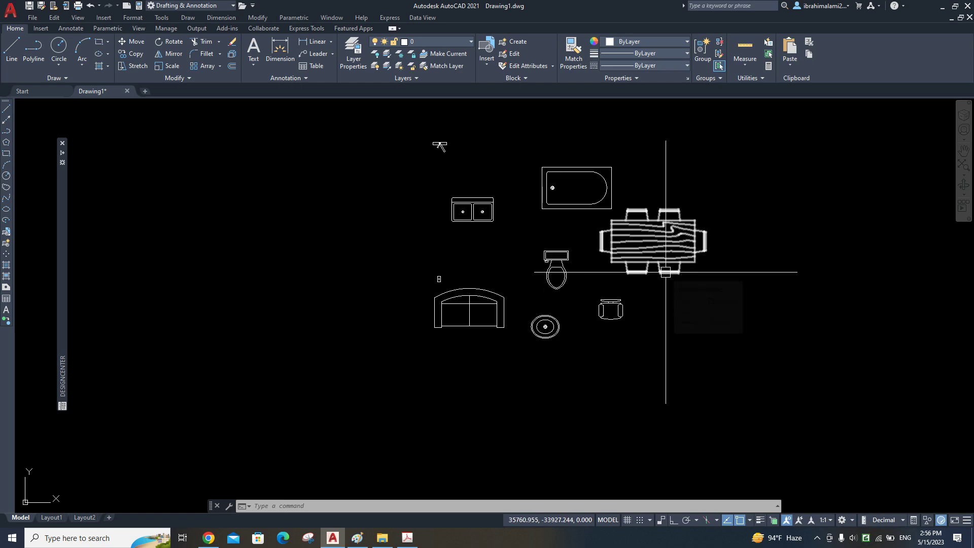
pyautogui.scroll(-2, 587, 272)
pyautogui.moveTo(564, 269); pyautogui.dragTo(603, 261, button='middle')
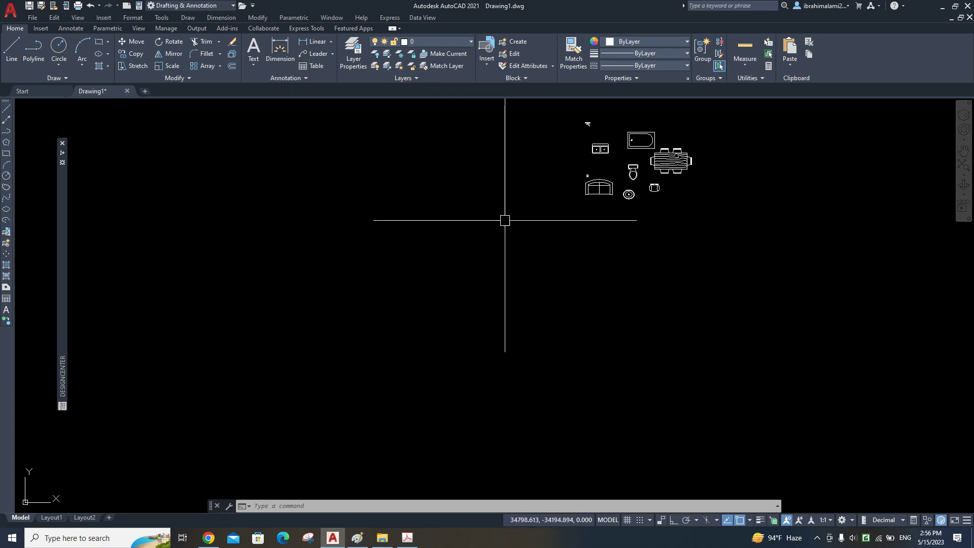
pyautogui.scroll(2, 658, 155)
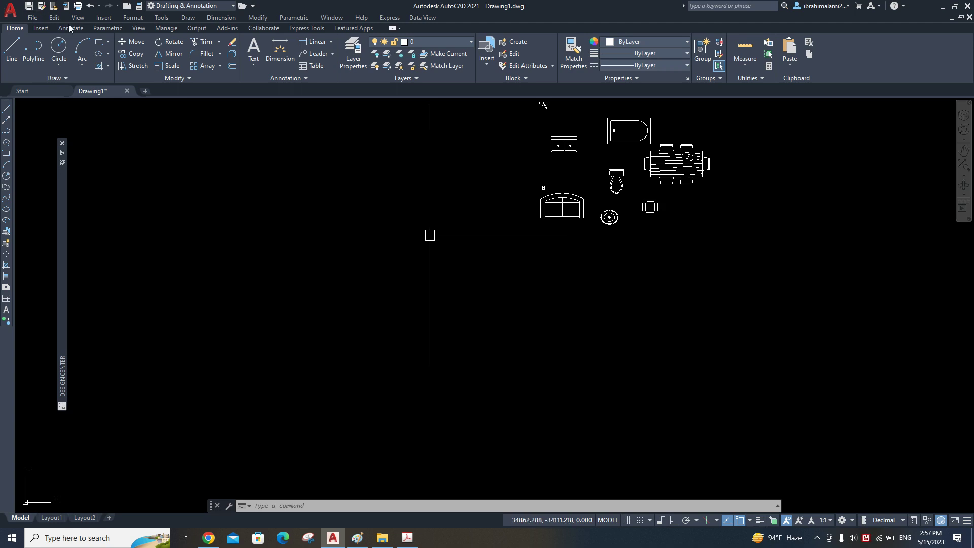
# - Open Alami library_New1.dwg from Desktop > students learning > AutoCAD2bj > sym
pyautogui.click(32, 17)
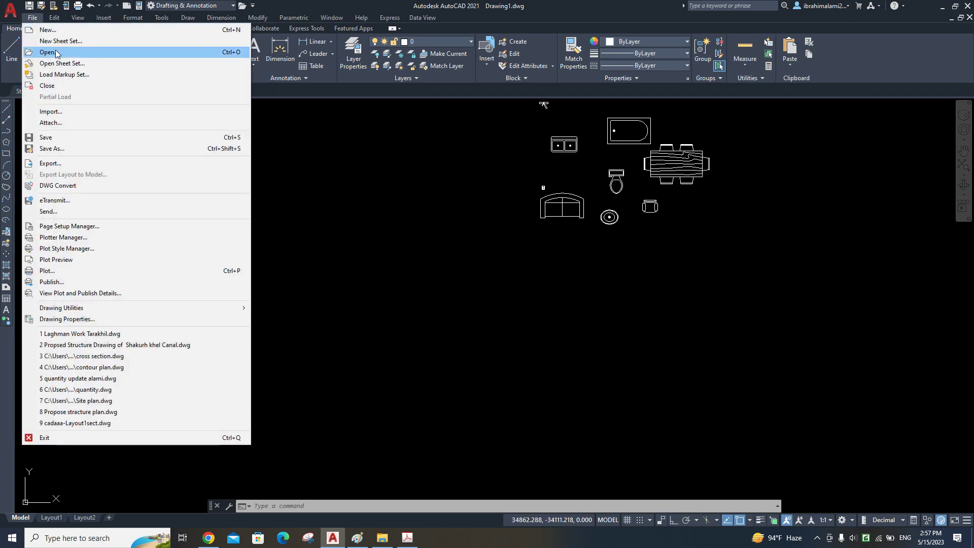
pyautogui.click(41, 51)
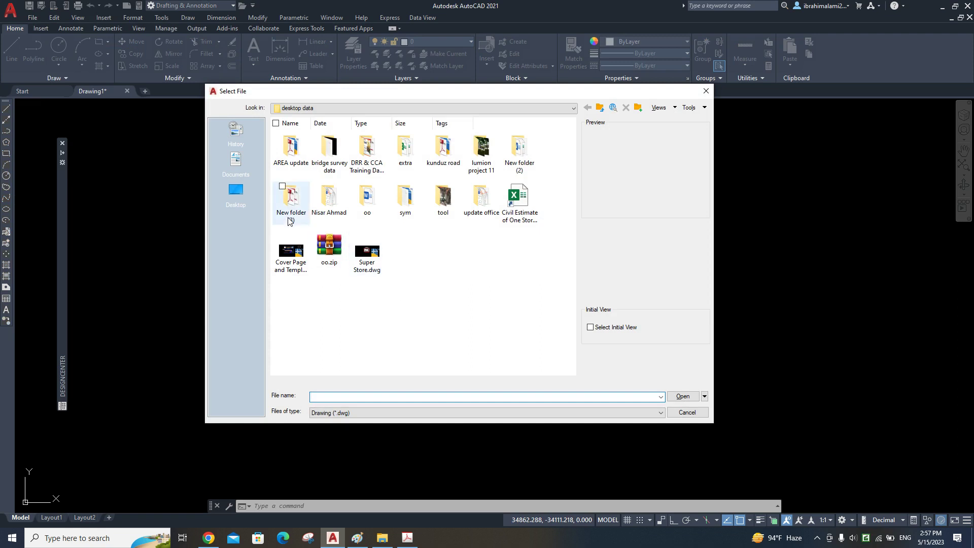
pyautogui.click(239, 191)
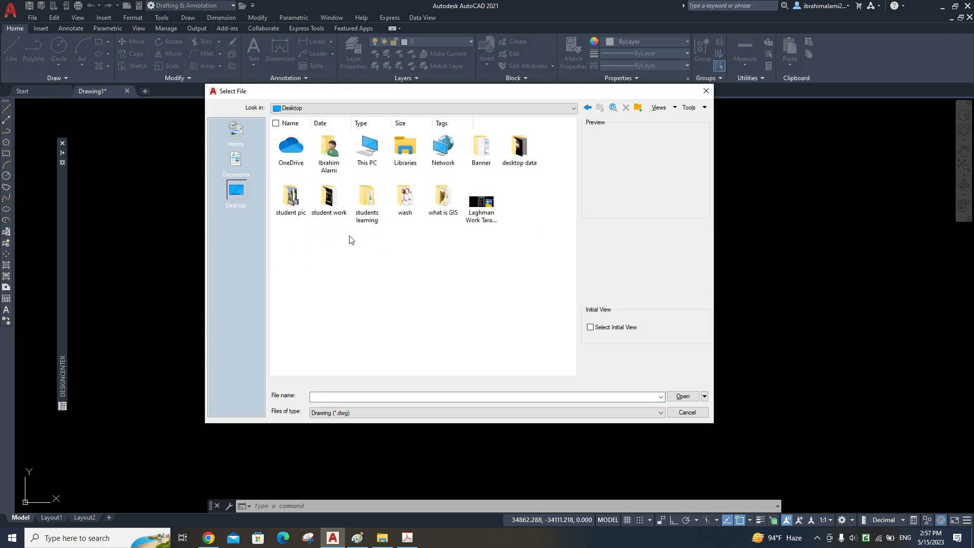
pyautogui.doubleClick(367, 198)
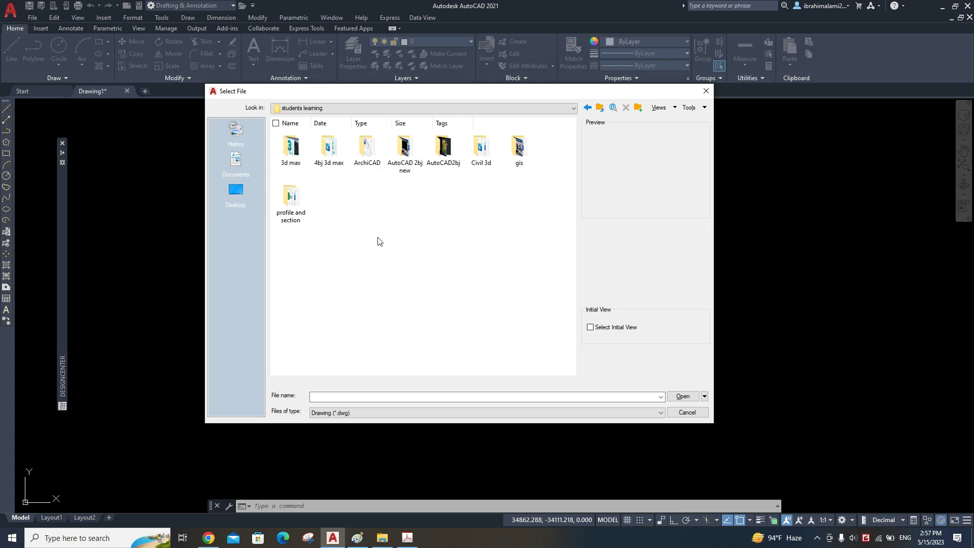
pyautogui.doubleClick(443, 165)
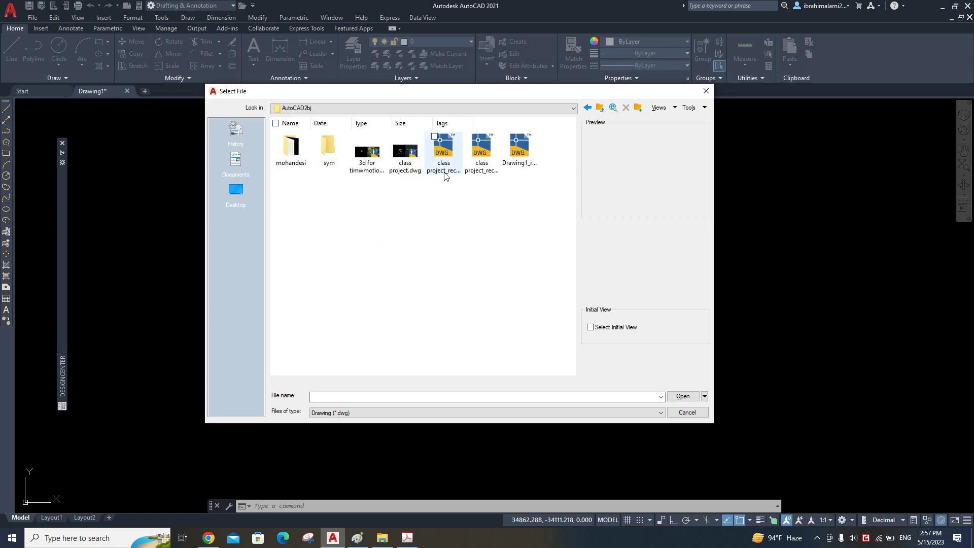
pyautogui.doubleClick(329, 169)
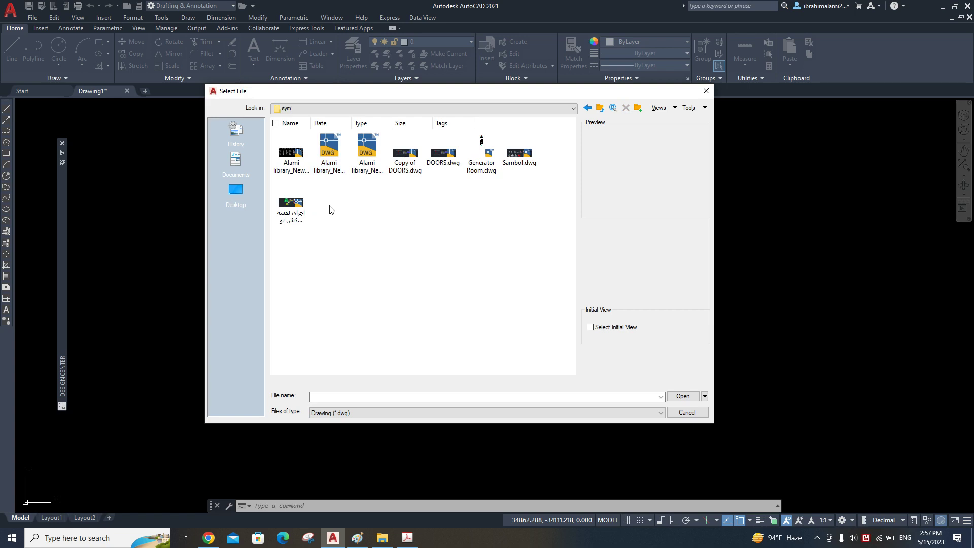
pyautogui.click(299, 174)
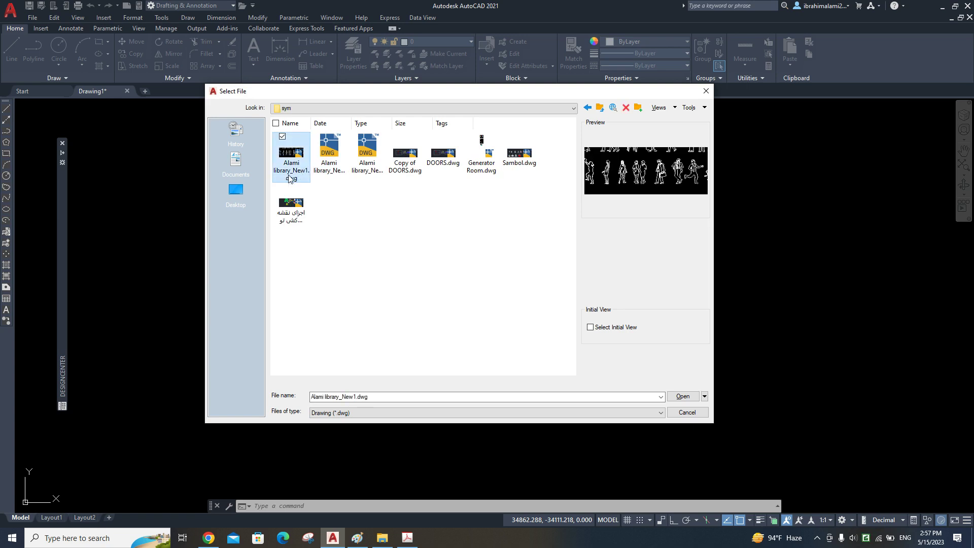
pyautogui.click(683, 396)
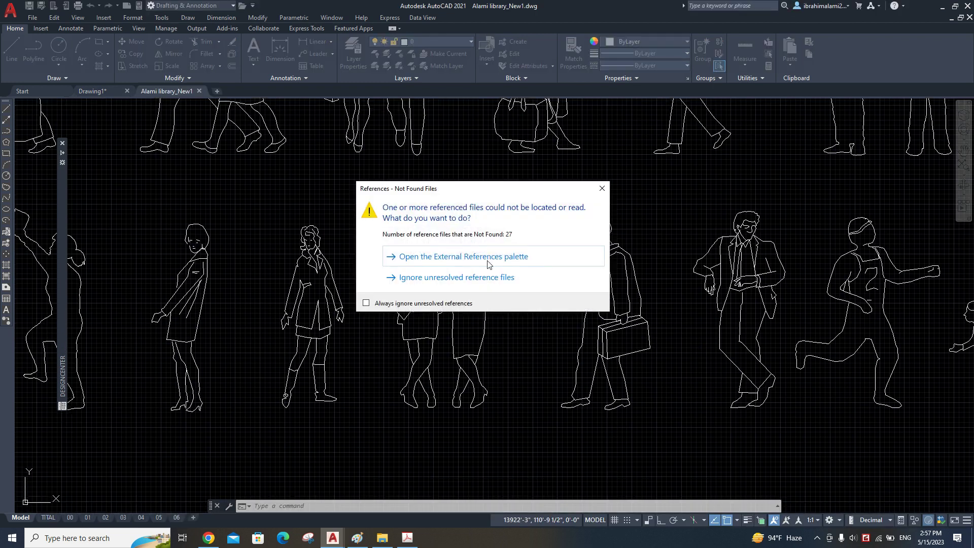
# - Ignore the unresolved reference files and browse the people figure blocks
pyautogui.click(428, 278)
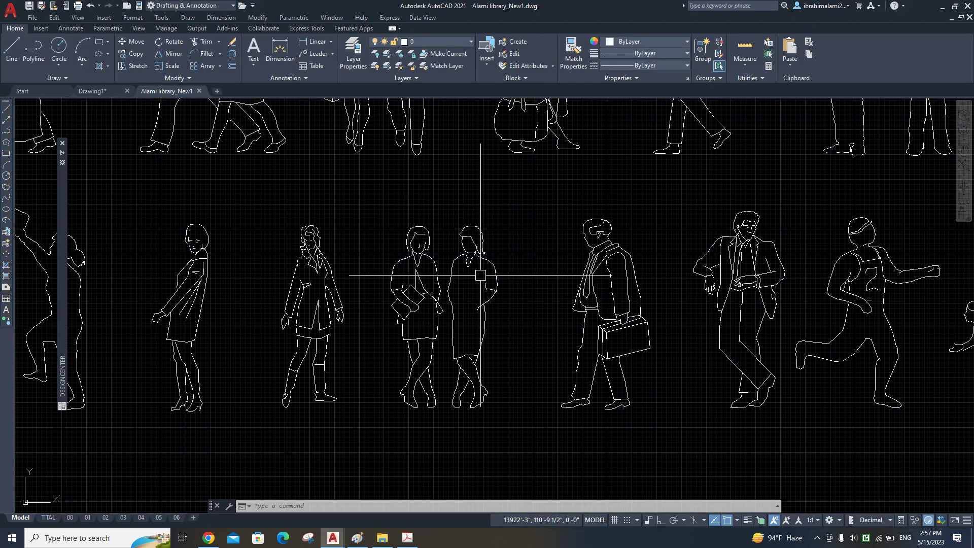
pyautogui.scroll(-3, 481, 275)
pyautogui.scroll(-3, 568, 304)
pyautogui.scroll(-2, 684, 369)
pyautogui.scroll(2, 684, 369)
pyautogui.scroll(2, 687, 345)
pyautogui.scroll(2, 679, 334)
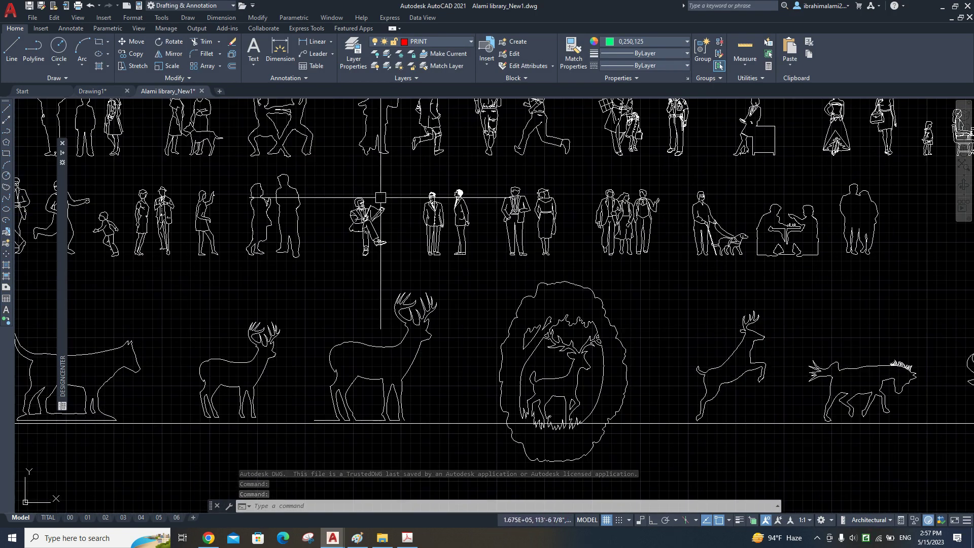
pyautogui.scroll(-2, 630, 257)
pyautogui.scroll(-2, 452, 213)
pyautogui.scroll(5, 455, 187)
pyautogui.scroll(-1, 592, 224)
pyautogui.moveTo(822, 265); pyautogui.dragTo(482, 200, button='middle')
pyautogui.moveTo(738, 200); pyautogui.dragTo(616, 207, button='middle')
pyautogui.scroll(3, 604, 256)
pyautogui.scroll(2, 610, 250)
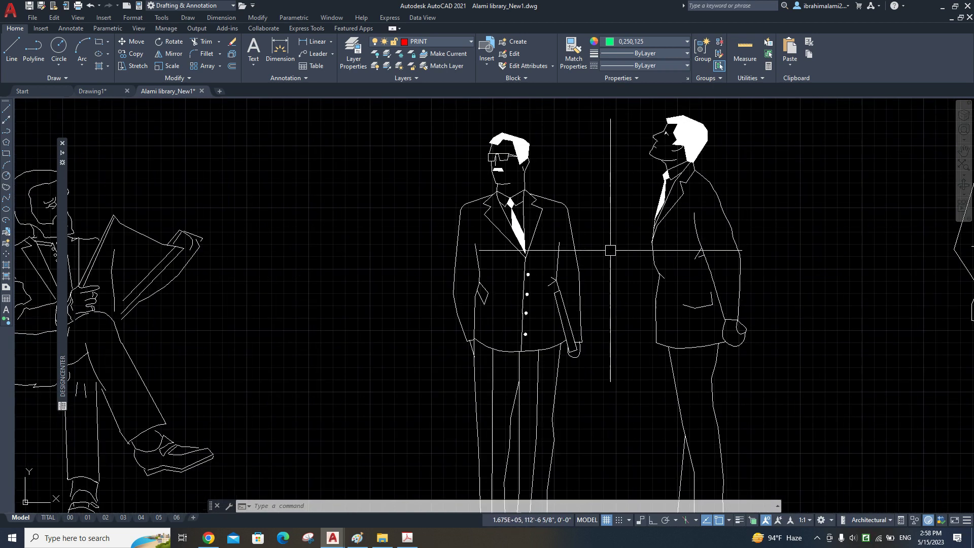
# - Turn off the drawing grid with F7 and zoom around the library blocks
pyautogui.press('Escape')
pyautogui.click(594, 227)
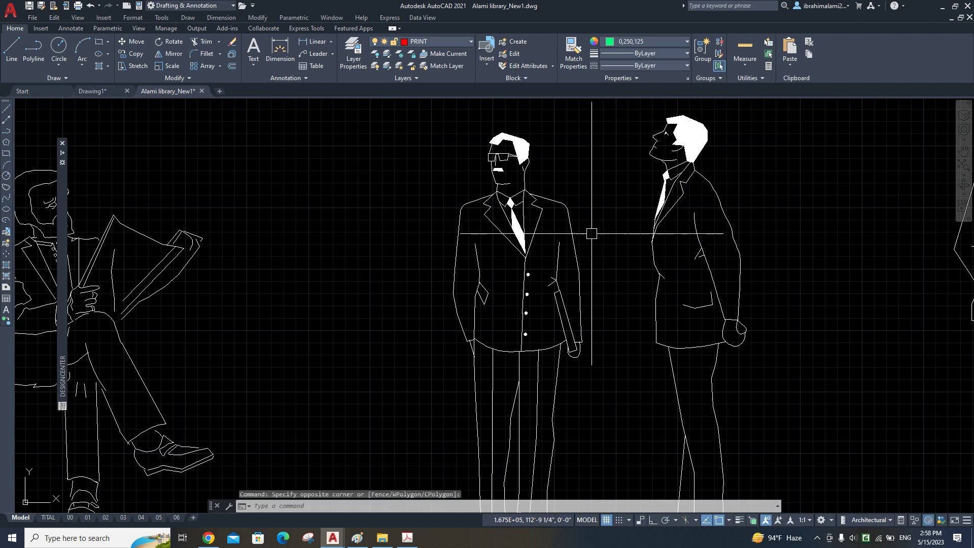
pyautogui.press('F7')
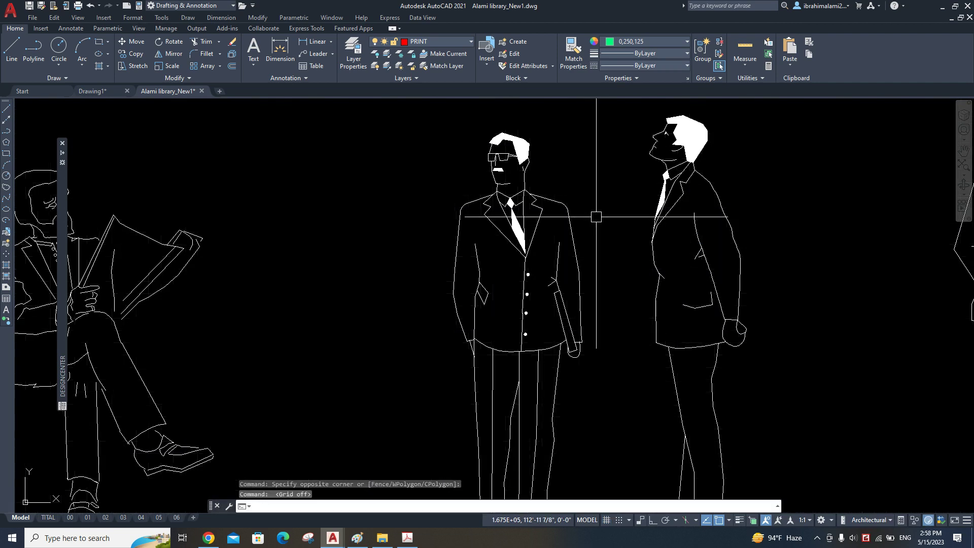
pyautogui.scroll(-1, 596, 217)
pyautogui.scroll(-4, 609, 253)
pyautogui.scroll(-3, 626, 285)
pyautogui.scroll(2, 465, 500)
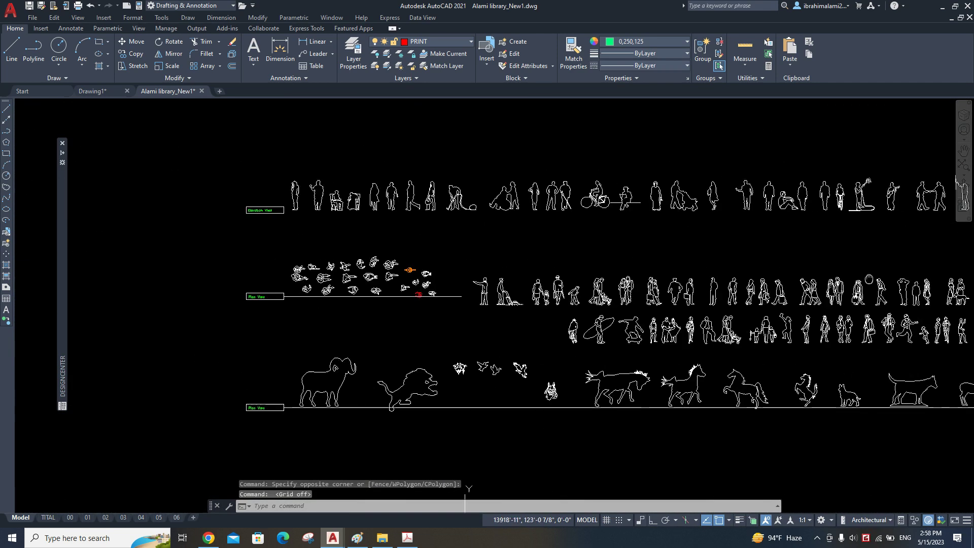
pyautogui.scroll(5, 370, 283)
pyautogui.scroll(2, 299, 276)
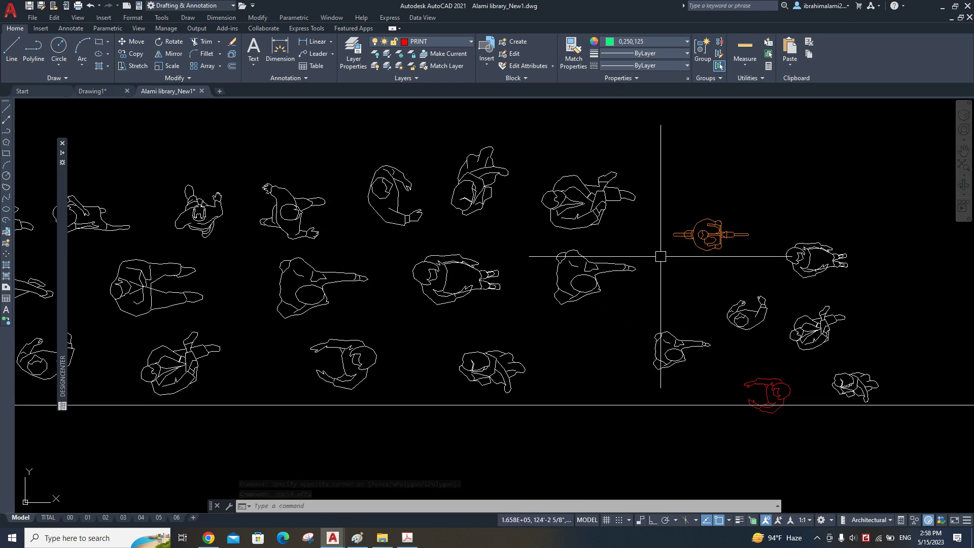
pyautogui.scroll(2, 741, 219)
pyautogui.scroll(5, 636, 235)
pyautogui.scroll(-1, 634, 345)
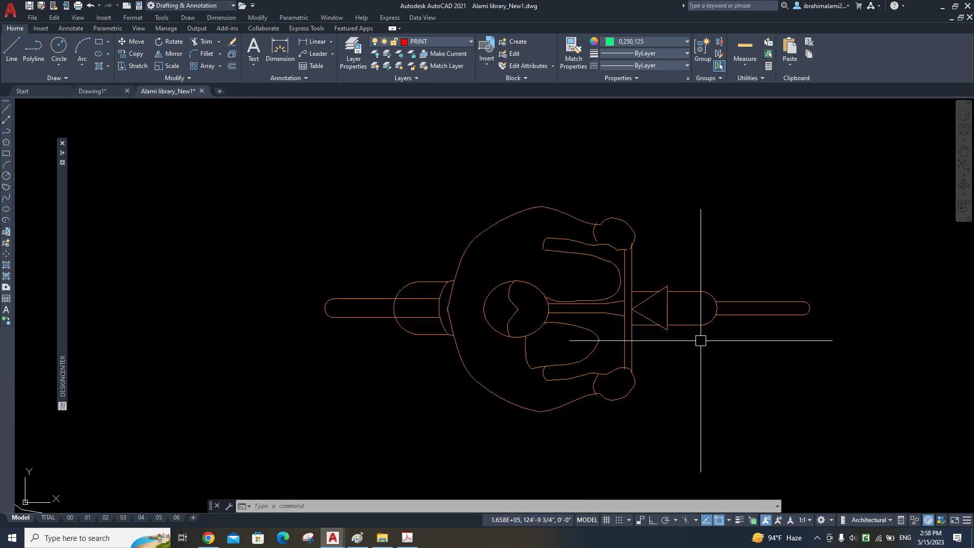
pyautogui.scroll(-4, 664, 228)
# - Pan across the plan-view people, bicycle, car, foundation and tree/plant blocks
pyautogui.moveTo(691, 356); pyautogui.dragTo(658, 262, button='middle')
pyautogui.moveTo(257, 259); pyautogui.dragTo(549, 302, button='middle')
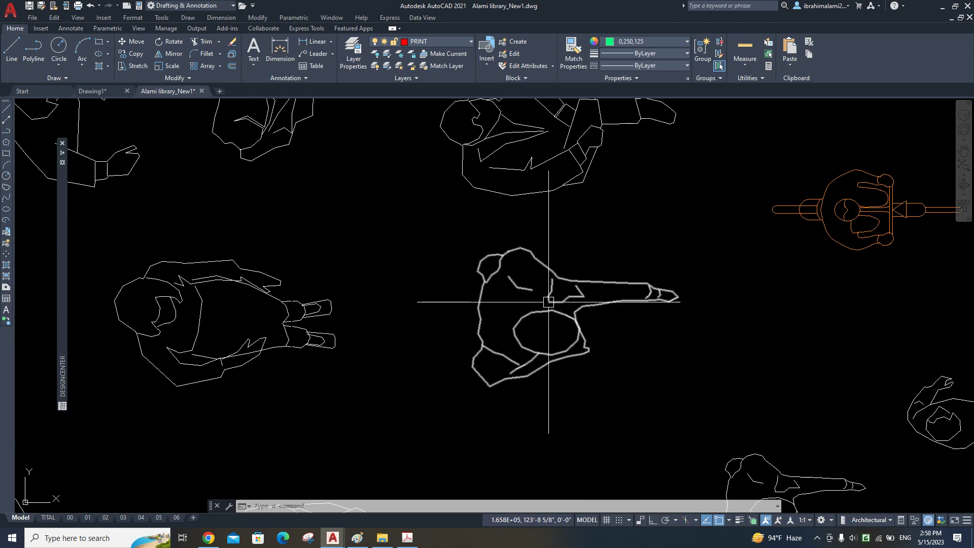
pyautogui.scroll(-3, 548, 301)
pyautogui.scroll(3, 528, 235)
pyautogui.scroll(3, 552, 214)
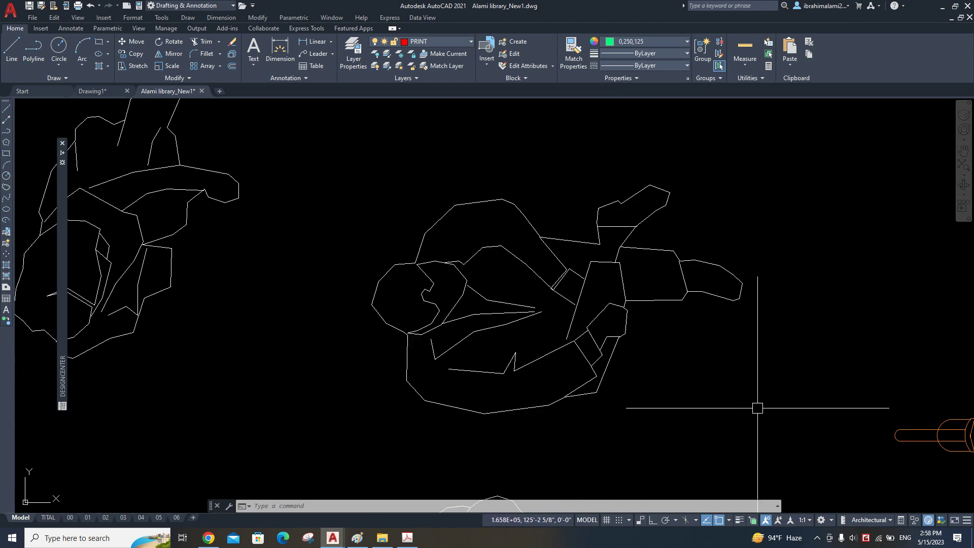
pyautogui.scroll(-2, 757, 408)
pyautogui.scroll(-2, 641, 380)
pyautogui.scroll(3, 652, 282)
pyautogui.moveTo(652, 282); pyautogui.dragTo(597, 410, button='middle')
pyautogui.scroll(-3, 583, 397)
pyautogui.moveTo(558, 325); pyautogui.dragTo(537, 400, button='middle')
pyautogui.scroll(3, 482, 305)
pyautogui.scroll(2, 687, 274)
pyautogui.scroll(-3, 710, 320)
pyautogui.scroll(2, 634, 345)
pyautogui.scroll(2, 601, 356)
pyautogui.scroll(-1, 601, 357)
pyautogui.scroll(-2, 601, 357)
pyautogui.scroll(2, 634, 274)
pyautogui.moveTo(488, 291); pyautogui.dragTo(752, 323, button='middle')
pyautogui.scroll(3, 113, 282)
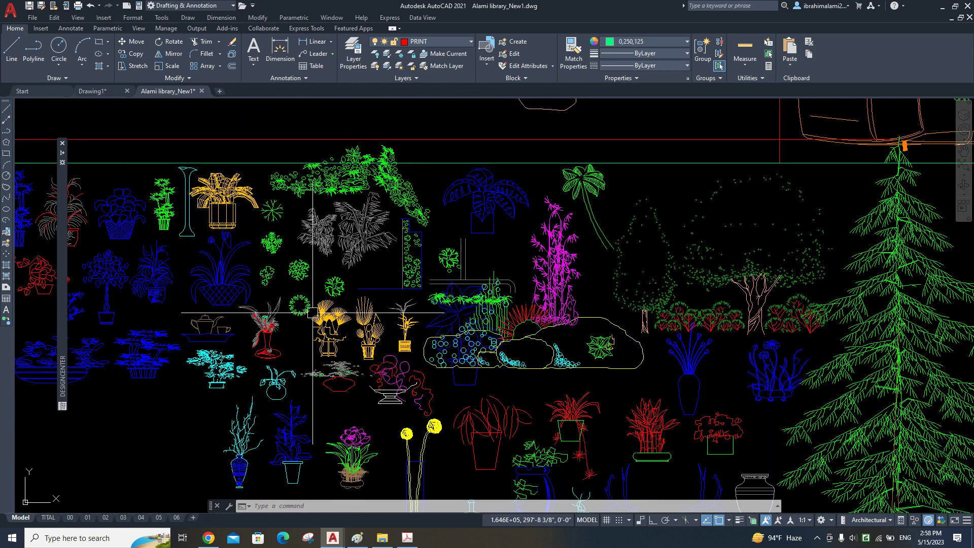
pyautogui.moveTo(558, 177); pyautogui.dragTo(563, 289, button='middle')
pyautogui.scroll(-1, 569, 234)
pyautogui.moveTo(569, 234); pyautogui.dragTo(611, 249, button='middle')
pyautogui.scroll(2, 612, 249)
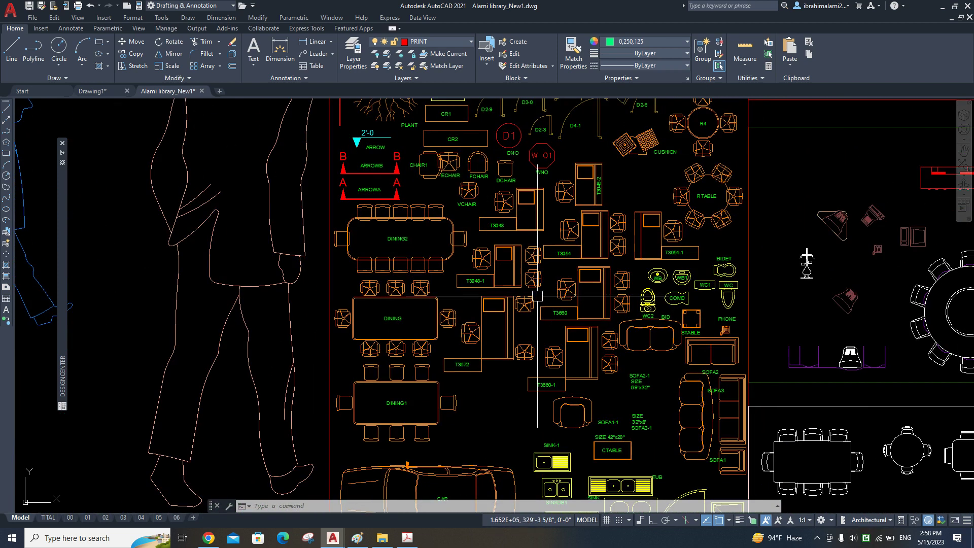
pyautogui.scroll(2, 612, 250)
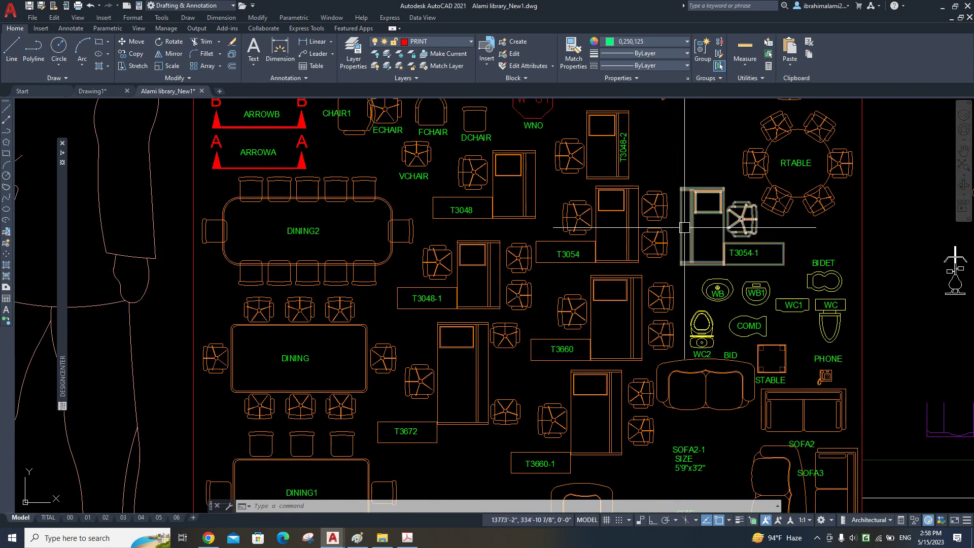
pyautogui.moveTo(414, 222)
pyautogui.mouseDown(button='middle')
pyautogui.moveTo(446, 305)
pyautogui.moveTo(478, 319)
pyautogui.moveTo(474, 292)
pyautogui.moveTo(458, 280)
pyautogui.mouseUp(button='middle')
pyautogui.scroll(-2, 483, 308)
pyautogui.scroll(-3, 471, 289)
pyautogui.scroll(3, 472, 289)
pyautogui.scroll(-3, 458, 280)
pyautogui.moveTo(659, 304); pyautogui.dragTo(638, 352, button='middle')
pyautogui.moveTo(829, 418)
pyautogui.mouseDown(button='middle')
pyautogui.moveTo(614, 327)
pyautogui.moveTo(604, 230)
pyautogui.mouseUp(button='middle')
pyautogui.scroll(2, 349, 394)
pyautogui.moveTo(349, 394); pyautogui.dragTo(544, 323, button='middle')
pyautogui.scroll(1, 544, 323)
pyautogui.scroll(2, 544, 323)
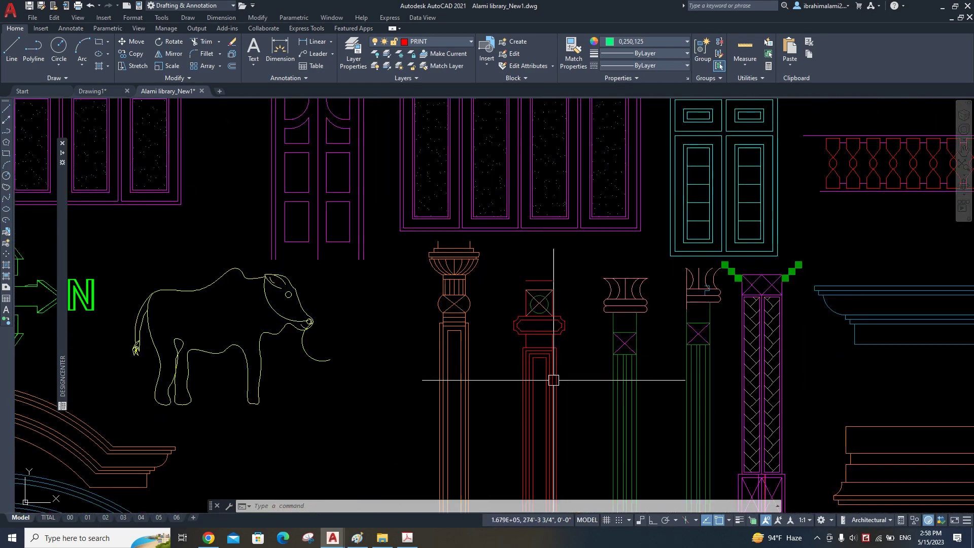
pyautogui.moveTo(554, 380); pyautogui.dragTo(559, 330, button='middle')
pyautogui.scroll(-3, 559, 330)
pyautogui.moveTo(550, 149); pyautogui.dragTo(554, 420, button='middle')
pyautogui.scroll(-1, 554, 278)
pyautogui.scroll(-1, 554, 421)
pyautogui.moveTo(780, 411)
pyautogui.mouseDown(button='middle')
pyautogui.moveTo(518, 397)
pyautogui.moveTo(593, 241)
pyautogui.mouseUp(button='middle')
pyautogui.scroll(-1, 518, 398)
pyautogui.scroll(-3, 518, 397)
pyautogui.scroll(3, 548, 252)
pyautogui.scroll(2, 544, 278)
pyautogui.scroll(1, 292, 247)
pyautogui.moveTo(425, 249); pyautogui.dragTo(142, 244, button='middle')
pyautogui.moveTo(908, 264); pyautogui.dragTo(446, 265, button='middle')
pyautogui.scroll(-3, 581, 198)
pyautogui.scroll(-1, 581, 198)
pyautogui.scroll(2, 580, 198)
pyautogui.scroll(2, 619, 174)
pyautogui.scroll(1, 728, 272)
pyautogui.scroll(-1, 561, 188)
pyautogui.scroll(1, 561, 188)
pyautogui.scroll(-2, 562, 189)
pyautogui.scroll(-3, 533, 218)
pyautogui.scroll(2, 507, 255)
pyautogui.scroll(3, 646, 196)
pyautogui.scroll(1, 581, 211)
pyautogui.scroll(3, 544, 299)
pyautogui.moveTo(543, 299)
pyautogui.mouseDown(button='middle')
pyautogui.moveTo(482, 245)
pyautogui.moveTo(491, 253)
pyautogui.mouseUp(button='middle')
# - Copy the orange plan-view bicycle block to the clipboard
pyautogui.click(653, 152)
pyautogui.click(547, 271)
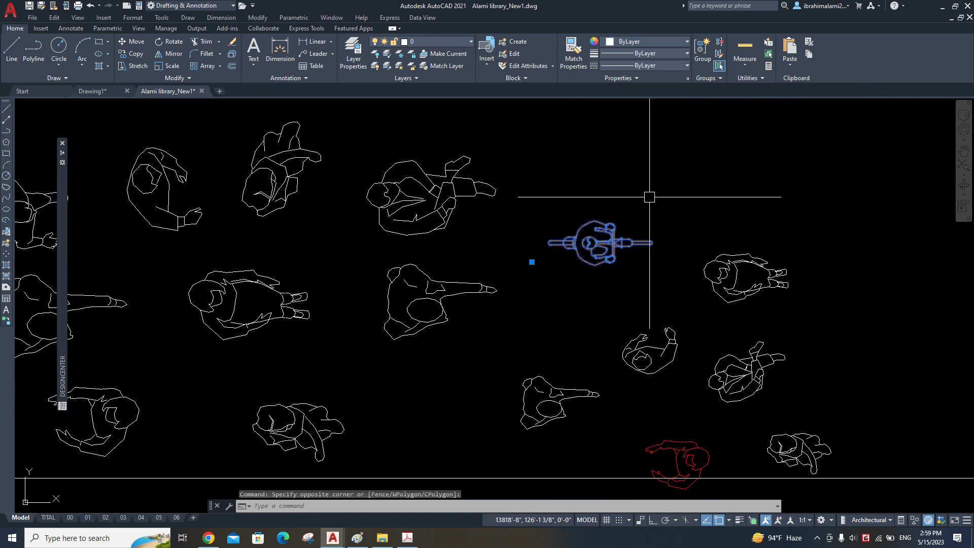
pyautogui.hotkey('ctrl', 'c')
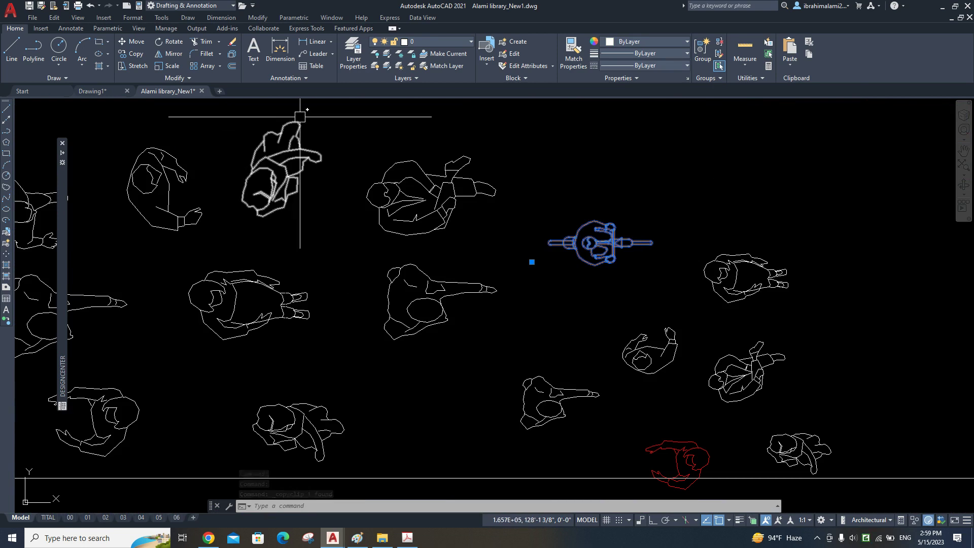
# - Paste the bicycle into Drawing1 on the road near the intersection
pyautogui.click(94, 91)
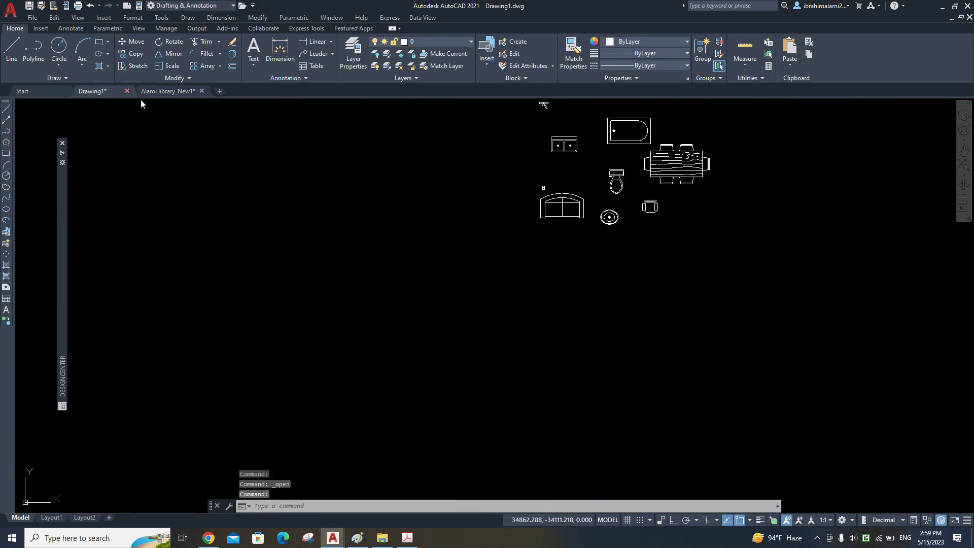
pyautogui.scroll(-5, 477, 208)
pyautogui.moveTo(477, 207); pyautogui.dragTo(550, 230, button='middle')
pyautogui.scroll(4, 527, 228)
pyautogui.scroll(5, 652, 232)
pyautogui.hotkey('ctrl', 'v')
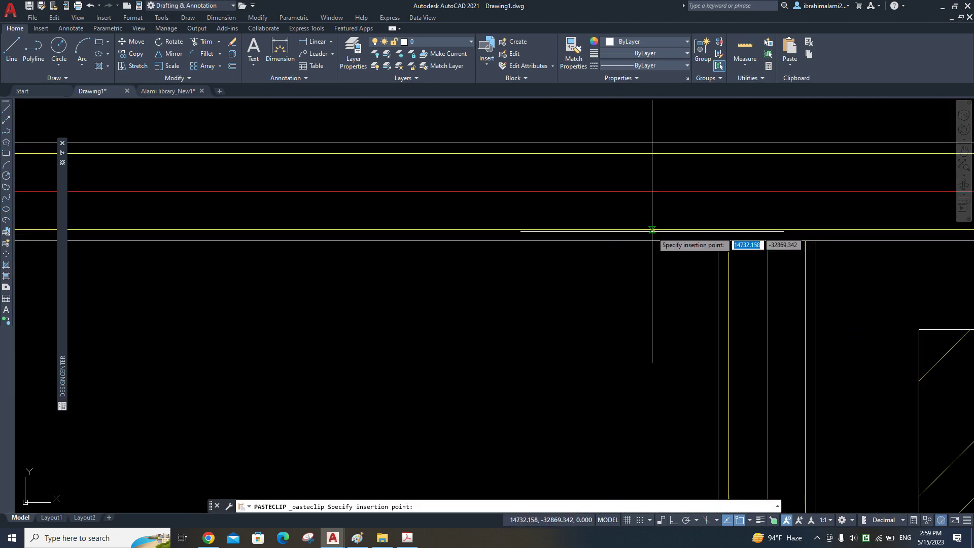
pyautogui.scroll(1, 654, 229)
pyautogui.scroll(4, 665, 216)
pyautogui.scroll(3, 663, 239)
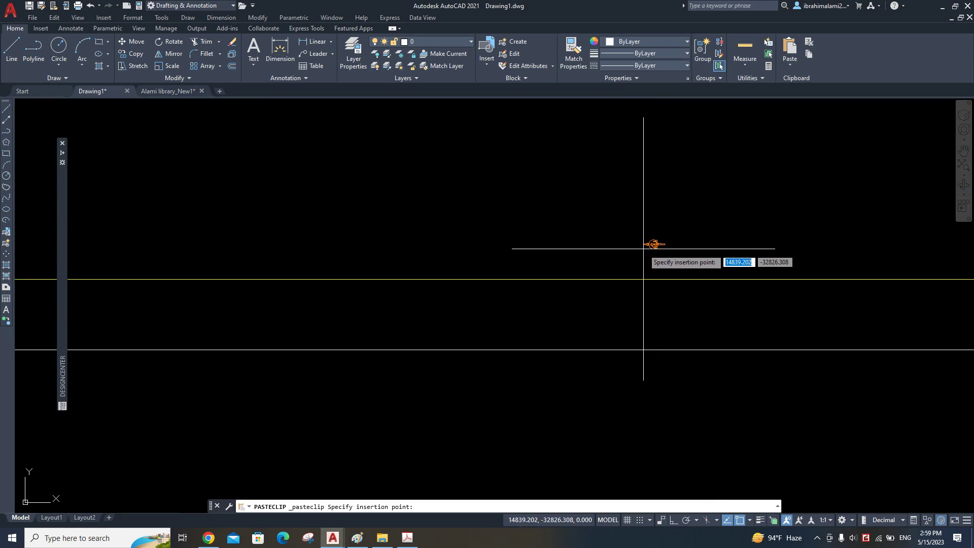
pyautogui.click(653, 243)
# - Start SCALE with the pasted bicycle selected
pyautogui.scroll(2, 635, 222)
pyautogui.scroll(2, 644, 234)
pyautogui.scroll(5, 654, 243)
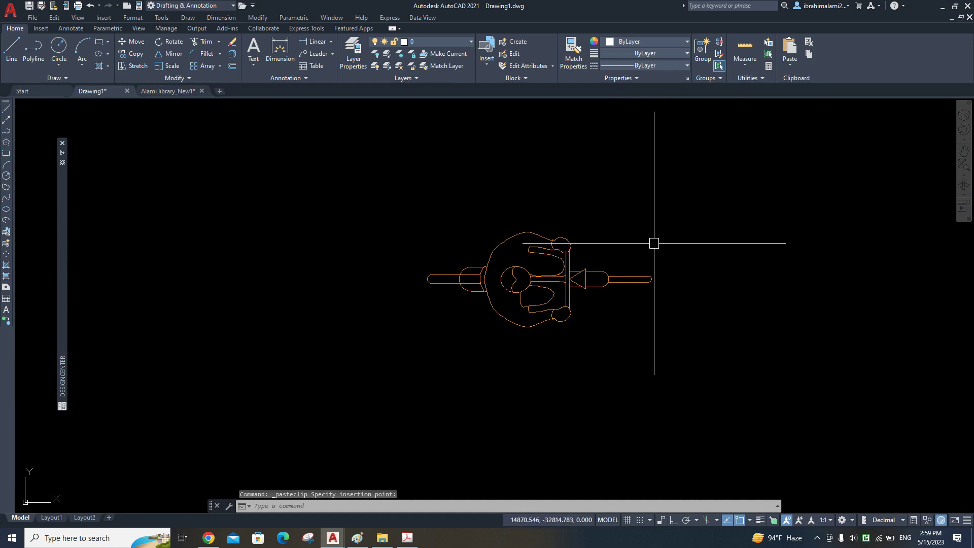
pyautogui.scroll(-8, 659, 231)
pyautogui.moveTo(663, 217); pyautogui.dragTo(645, 250, button='middle')
pyautogui.write('sc')
pyautogui.press('Return')
pyautogui.click(615, 264)
pyautogui.press('Return')
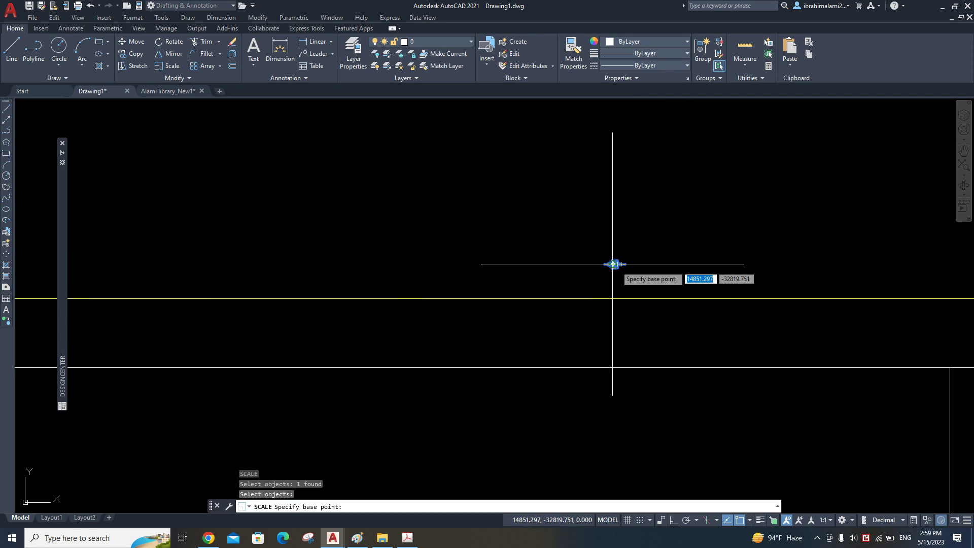
# - Rescale the bicycle about a base point on it
pyautogui.click(614, 265)
pyautogui.scroll(8, 615, 265)
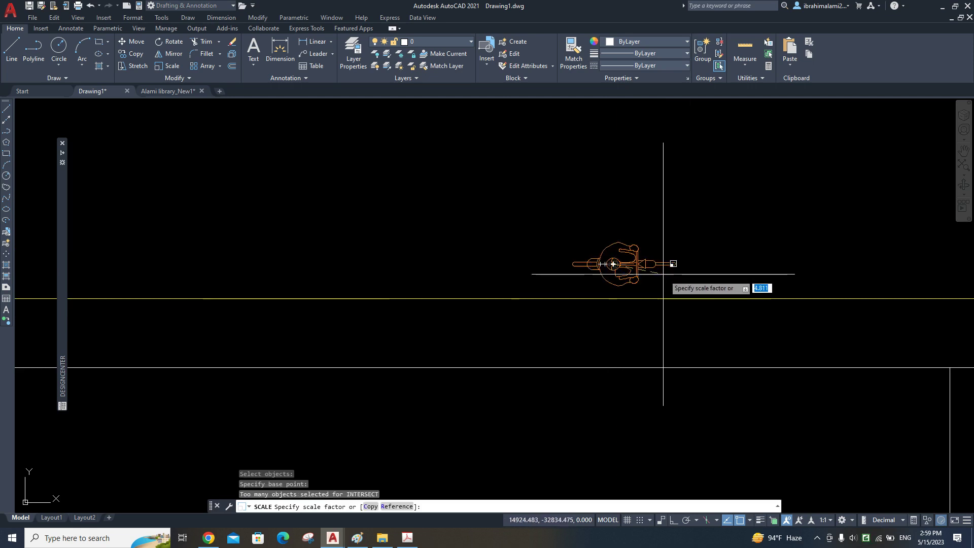
pyautogui.click(765, 278)
pyautogui.scroll(-6, 624, 334)
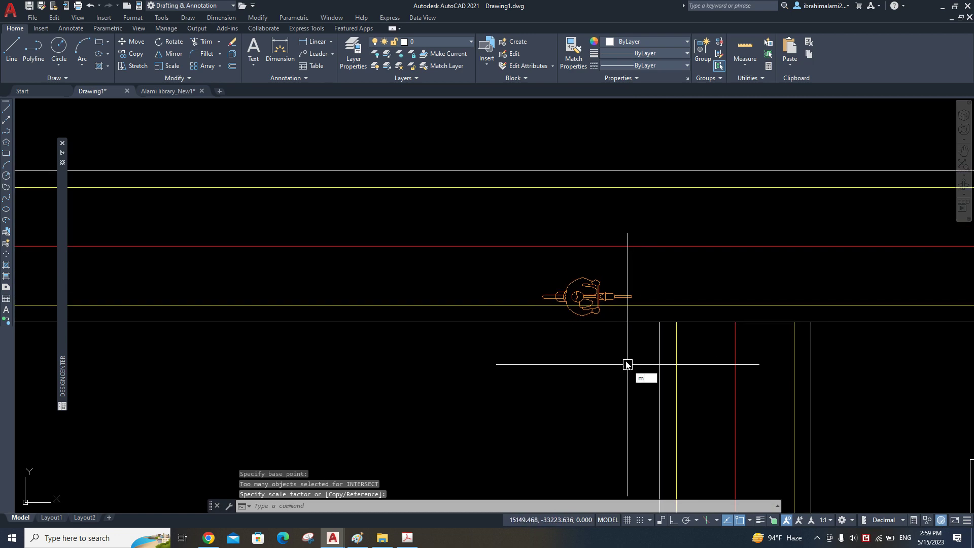
# - Move the rescaled bicycle onto the road
pyautogui.press('Return')
pyautogui.click(583, 296)
pyautogui.press('Return')
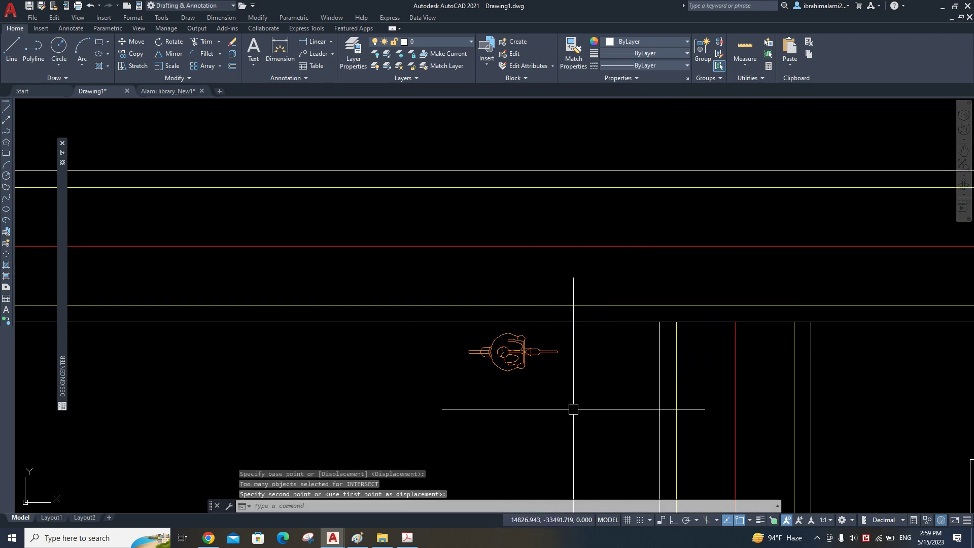
pyautogui.moveTo(573, 409); pyautogui.dragTo(621, 397, button='middle')
# - Copy the bicycle to three more positions along the road
pyautogui.write('c')
pyautogui.press('Return')
pyautogui.click(558, 340)
pyautogui.press('Return')
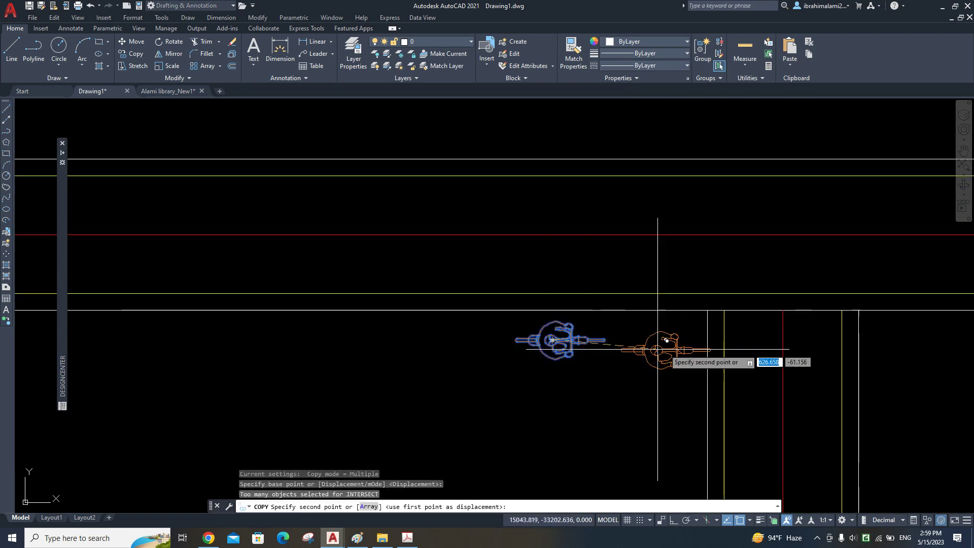
pyautogui.moveTo(915, 335); pyautogui.dragTo(502, 335, button='middle')
pyautogui.click(530, 329)
pyautogui.scroll(-3, 735, 329)
pyautogui.click(654, 304)
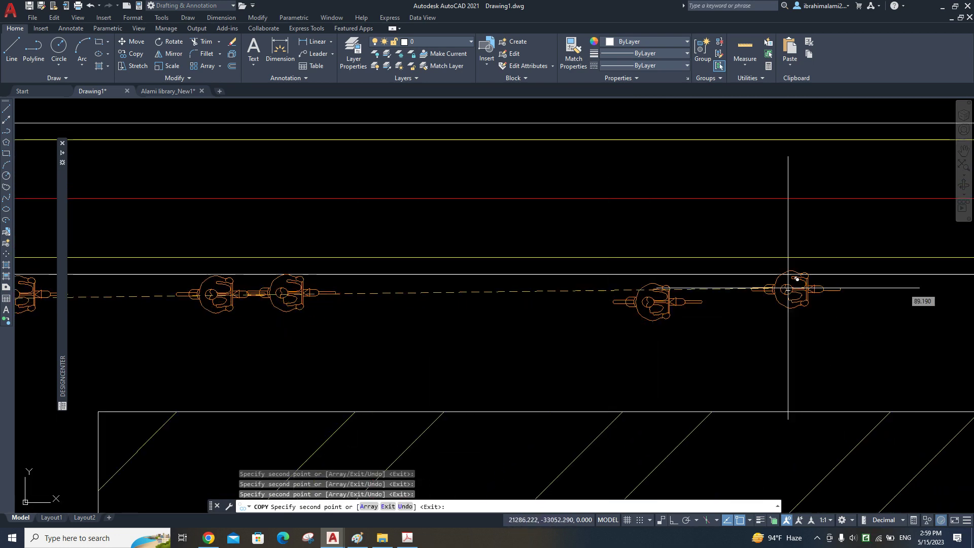
pyautogui.click(794, 283)
pyautogui.press('Return')
# - Return to the Alami library_New1 drawing and bring up Chrome
pyautogui.scroll(5, 739, 284)
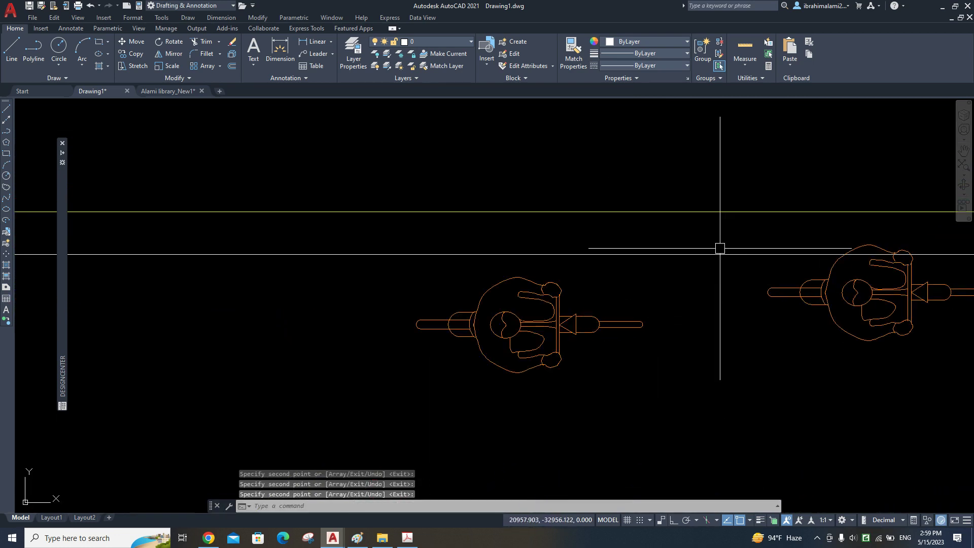
pyautogui.scroll(-5, 692, 285)
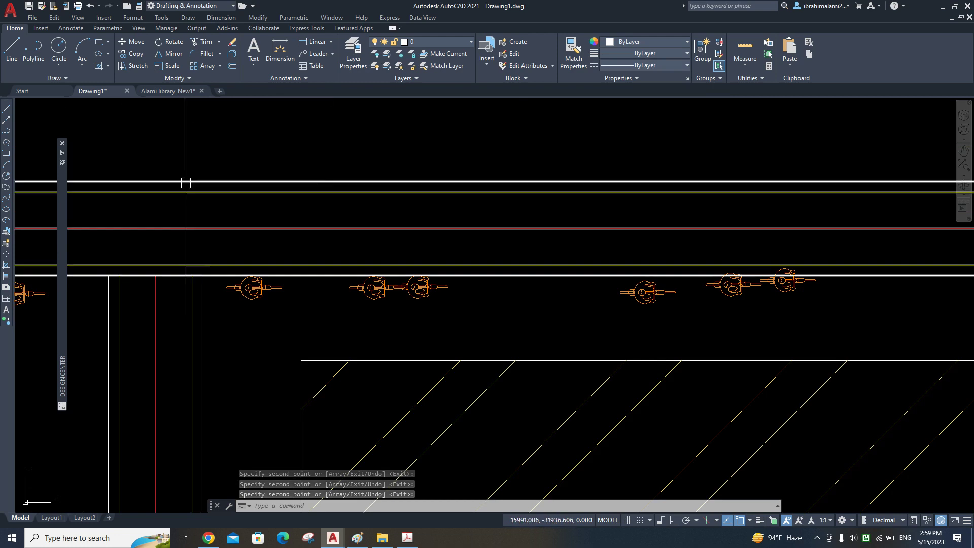
pyautogui.click(167, 91)
pyautogui.scroll(-5, 534, 313)
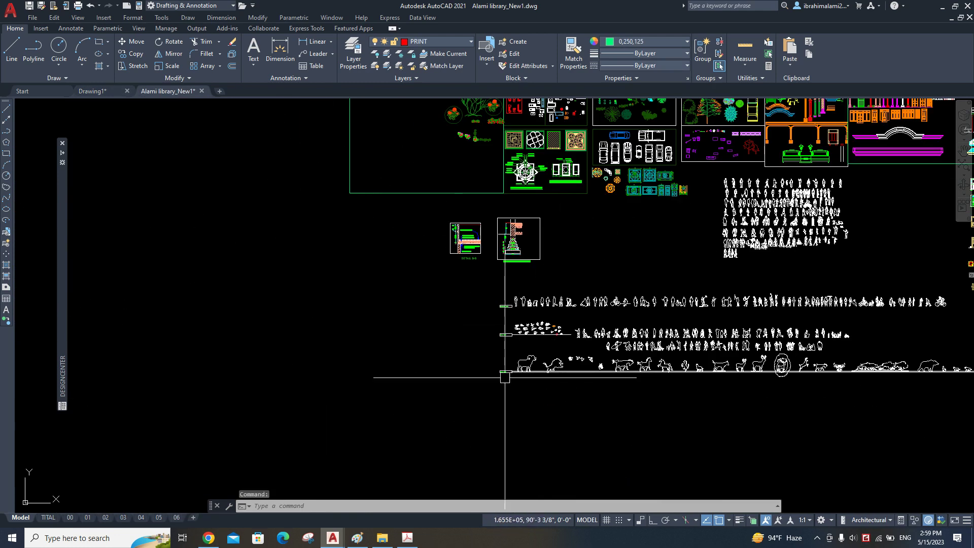
pyautogui.click(209, 539)
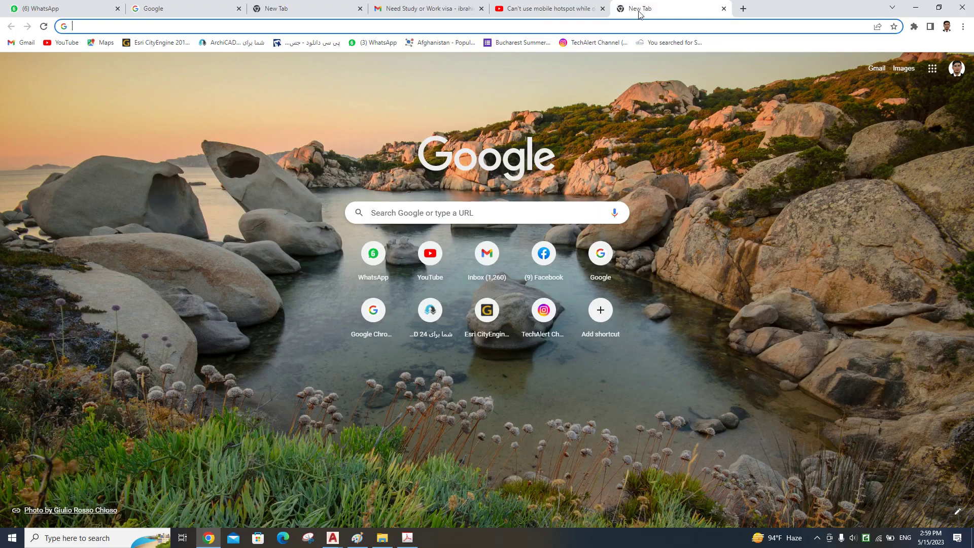
# - Go to Google and search for 'autocad symbols dwg'
pyautogui.click(502, 29)
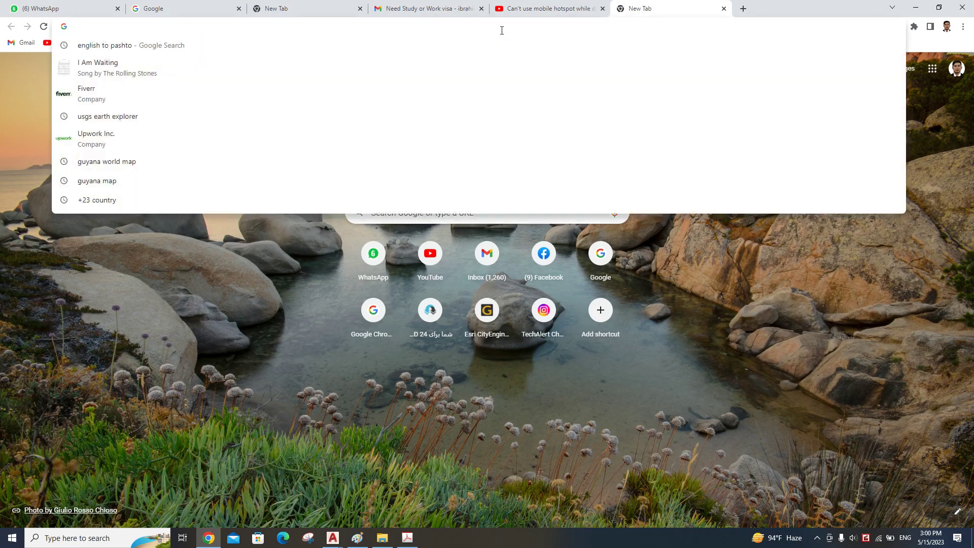
pyautogui.write('google')
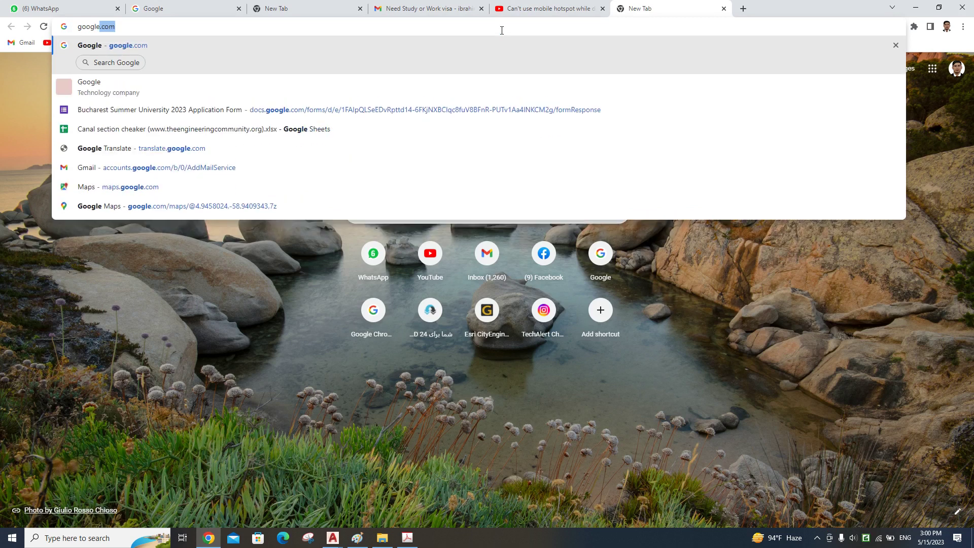
pyautogui.press('Return')
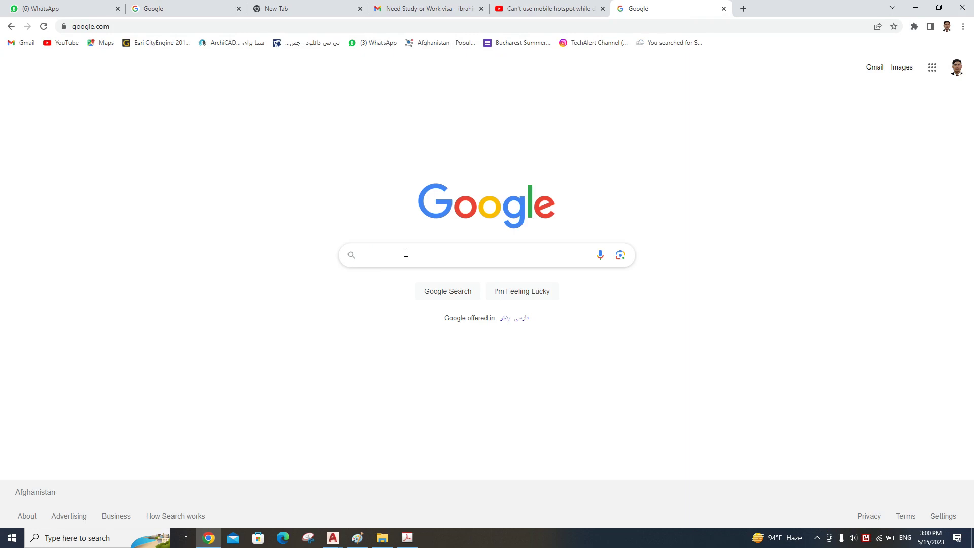
pyautogui.click(406, 252)
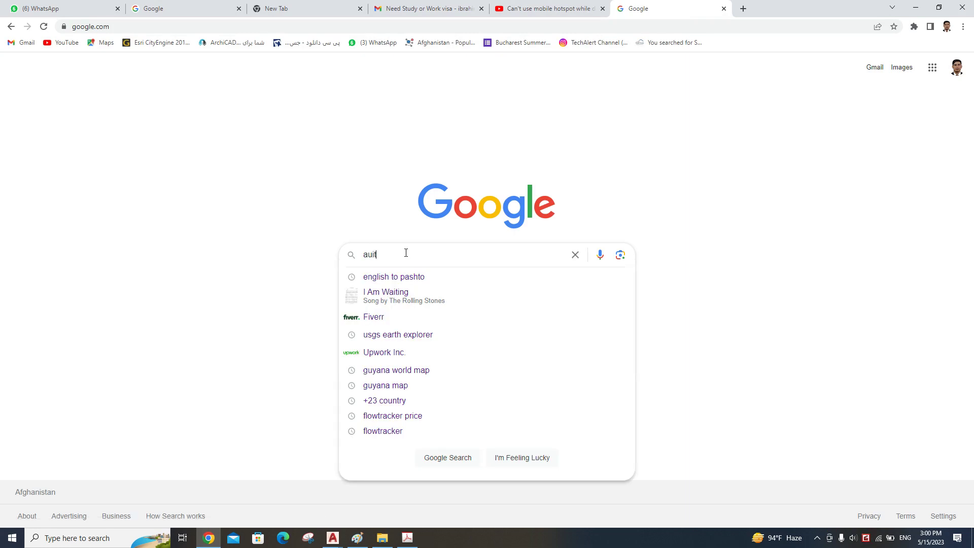
pyautogui.write('autocad sy')
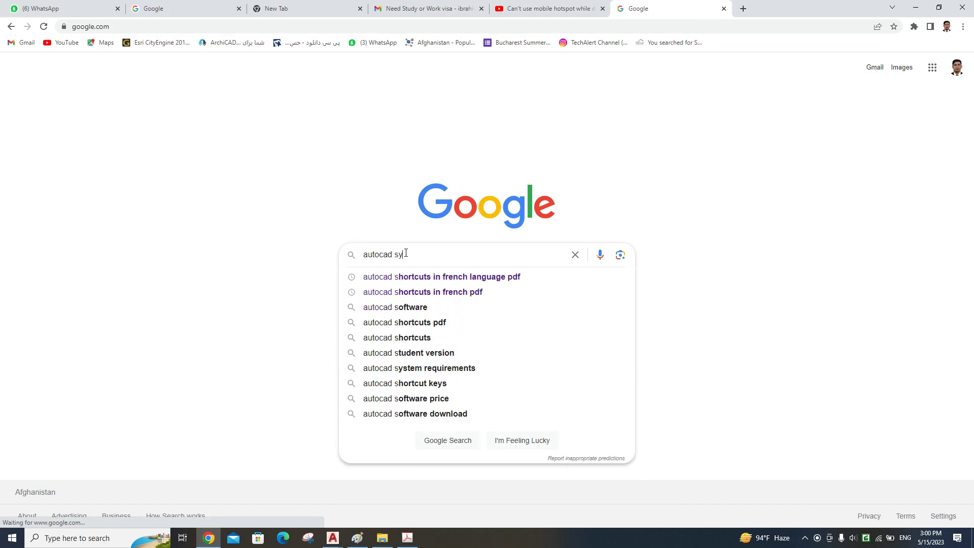
pyautogui.write('mbols dwg')
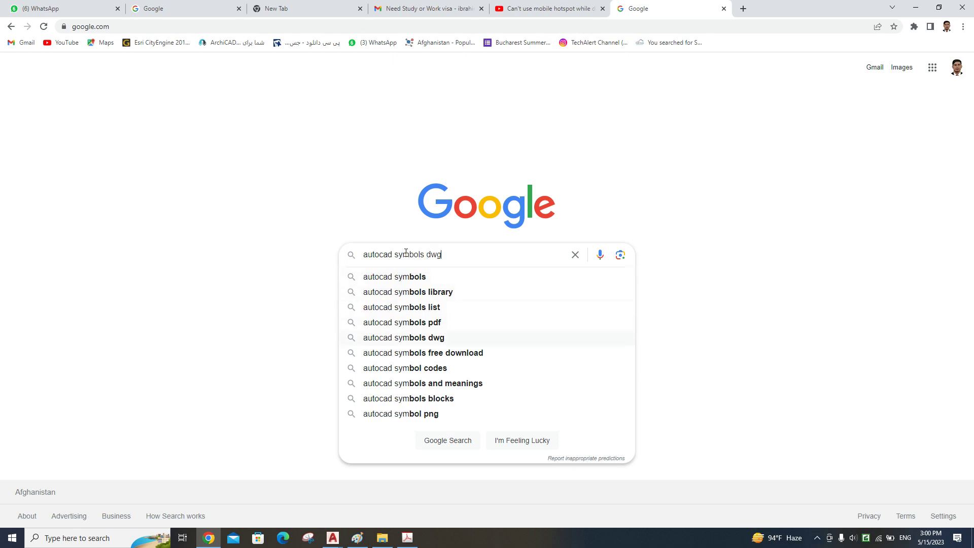
pyautogui.press('Return')
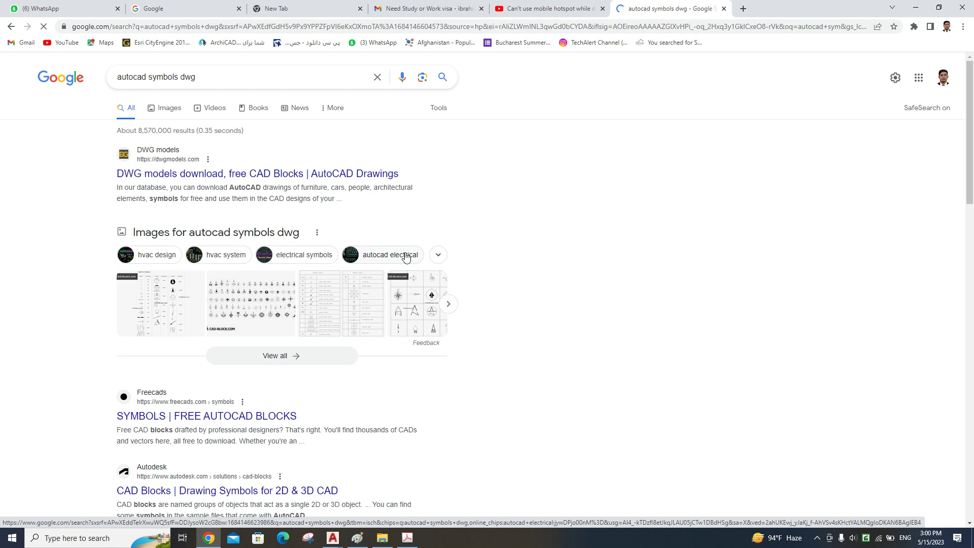
# - Scroll through dwgmodels.com thumbnails like Playseat, Panoramic Elevator and Simple Graphic Trees
pyautogui.scroll(-2, 239, 229)
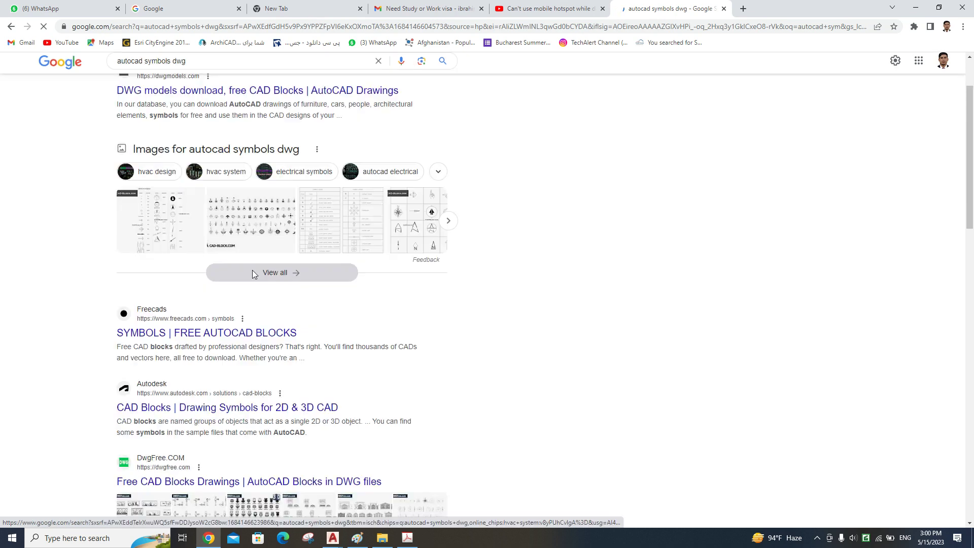
pyautogui.scroll(-1, 246, 305)
pyautogui.scroll(-1, 249, 344)
pyautogui.scroll(-2, 251, 367)
pyautogui.scroll(6, 251, 366)
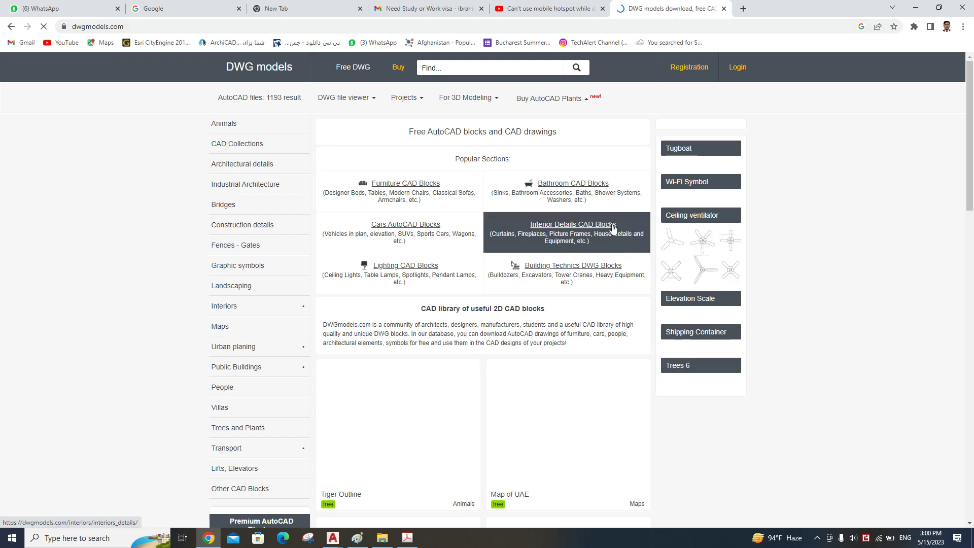
pyautogui.scroll(-3, 615, 309)
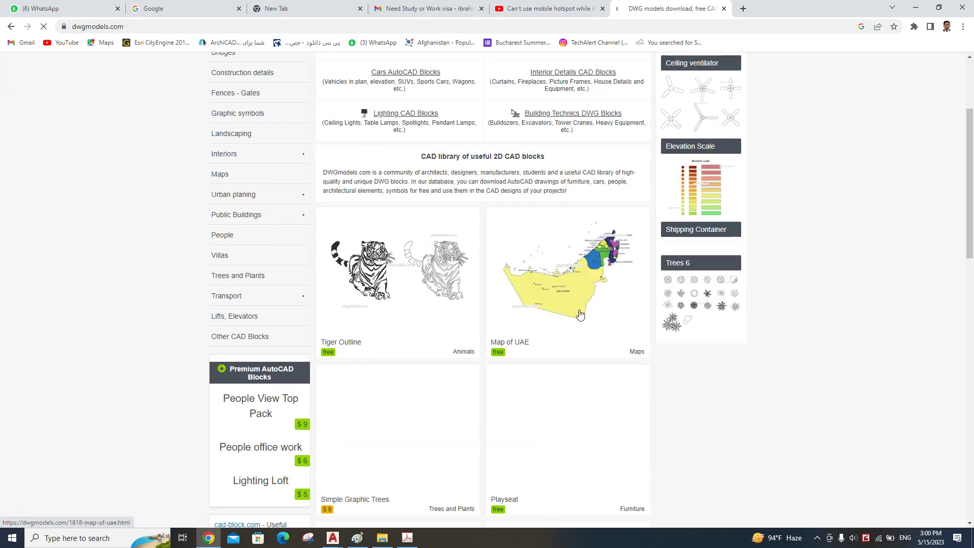
pyautogui.scroll(-2, 578, 321)
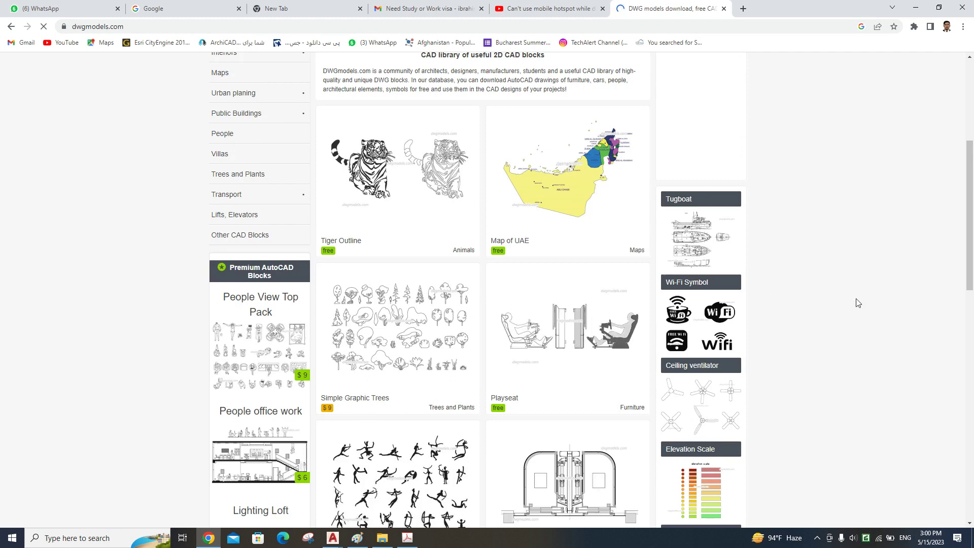
pyautogui.scroll(3, 845, 302)
pyautogui.scroll(2, 845, 302)
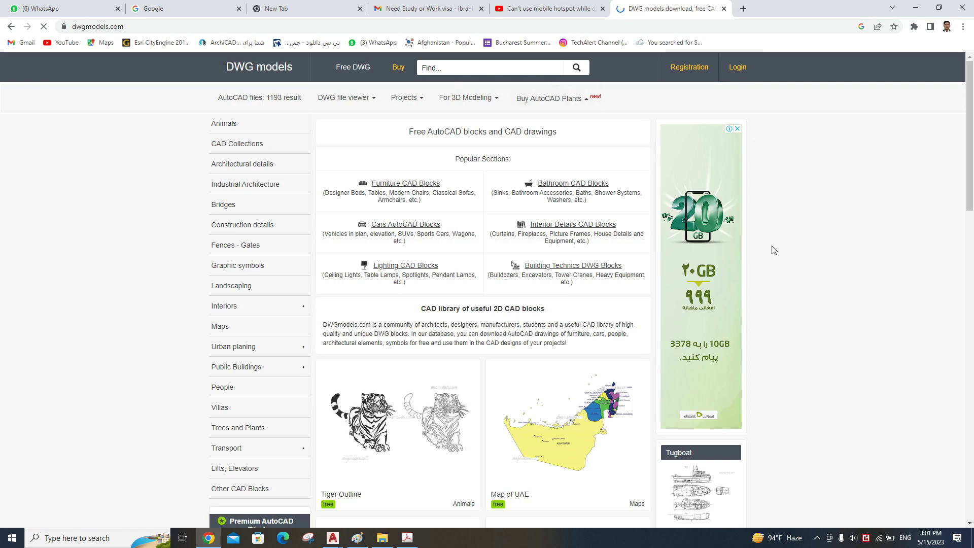
pyautogui.scroll(-4, 774, 253)
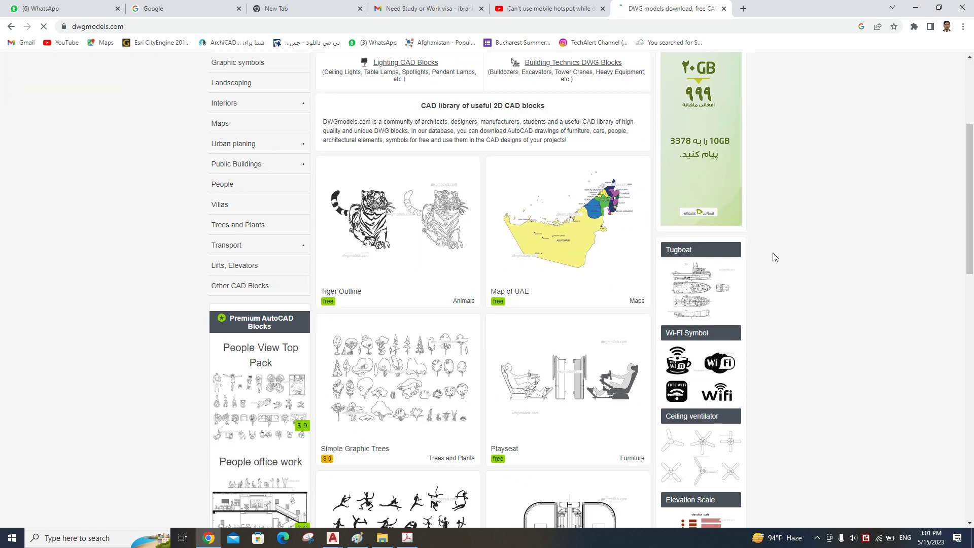
pyautogui.scroll(-3, 779, 280)
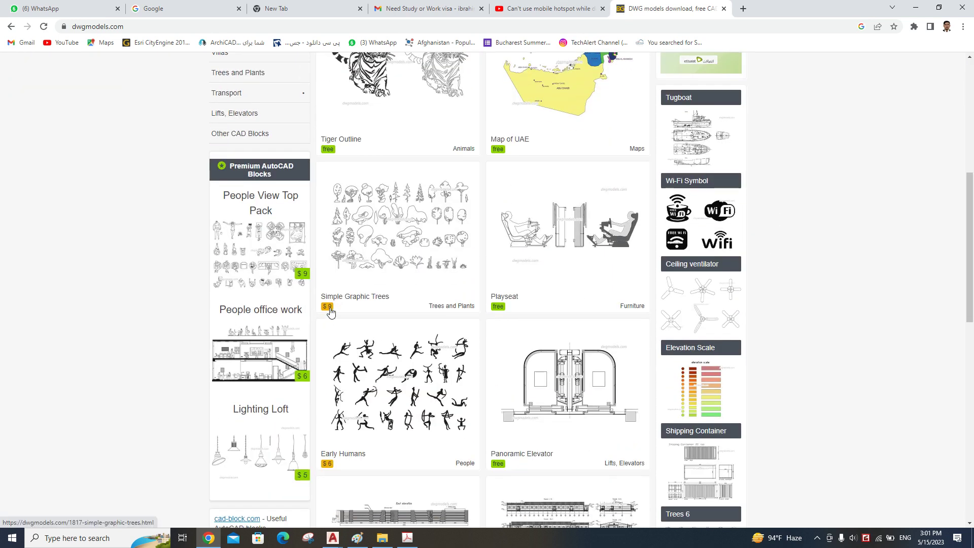
pyautogui.scroll(-2, 384, 294)
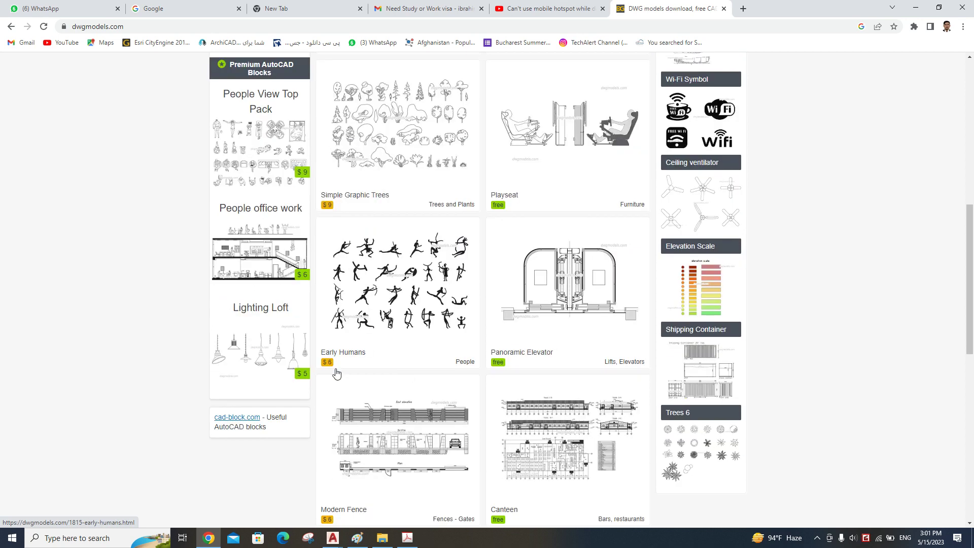
pyautogui.scroll(-4, 411, 301)
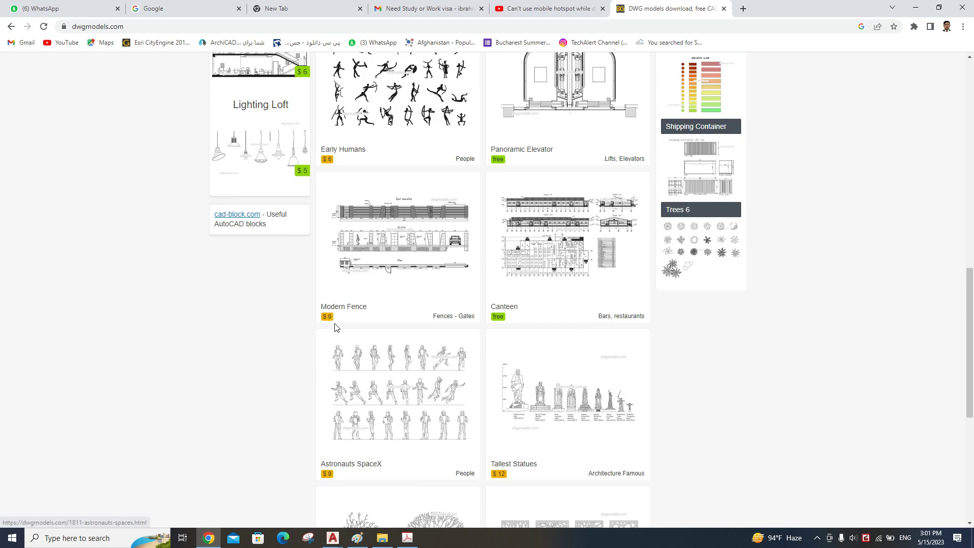
pyautogui.scroll(-3, 496, 365)
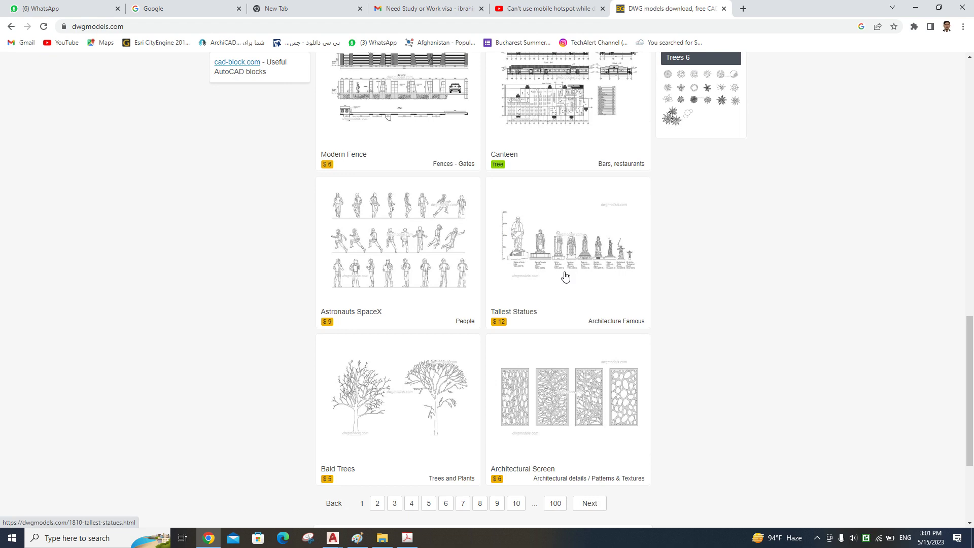
pyautogui.scroll(2, 704, 276)
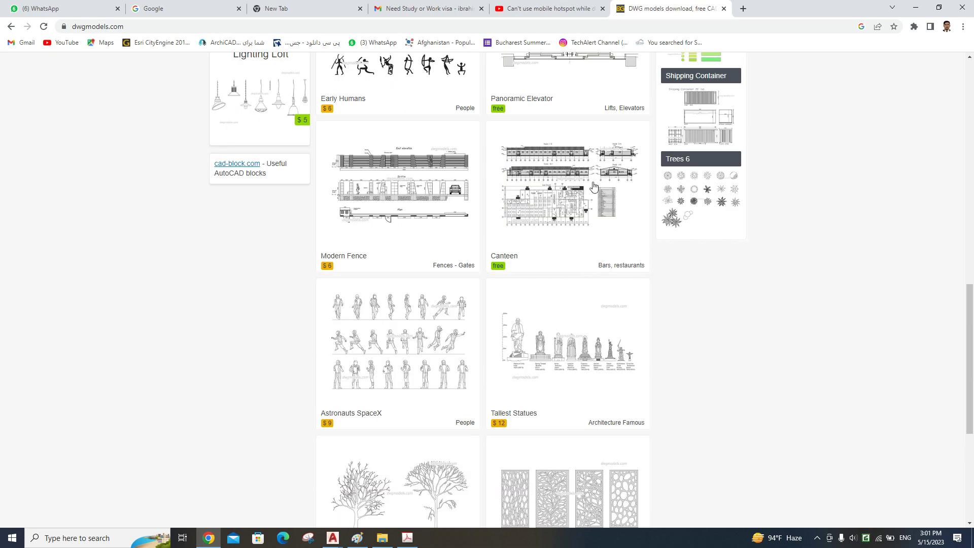
pyautogui.scroll(-1, 527, 243)
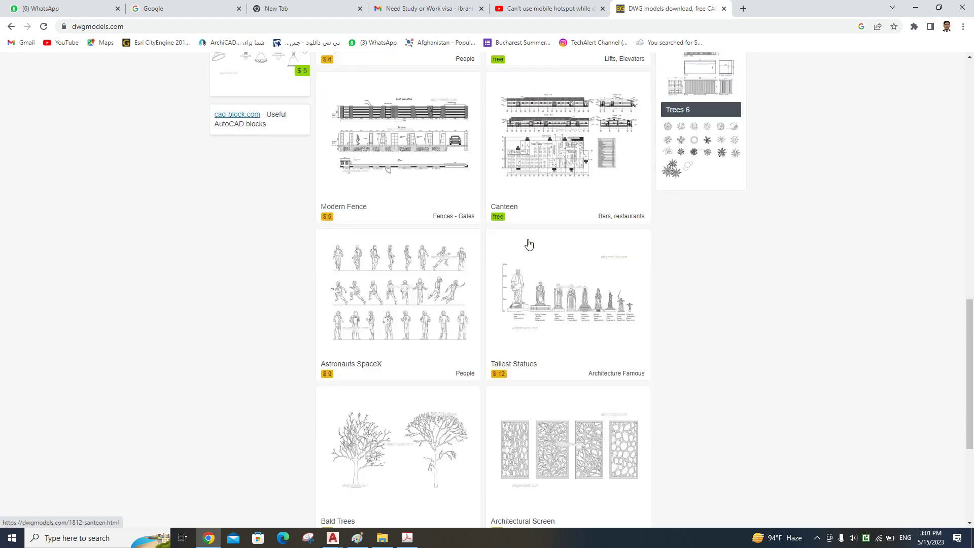
pyautogui.scroll(-3, 528, 244)
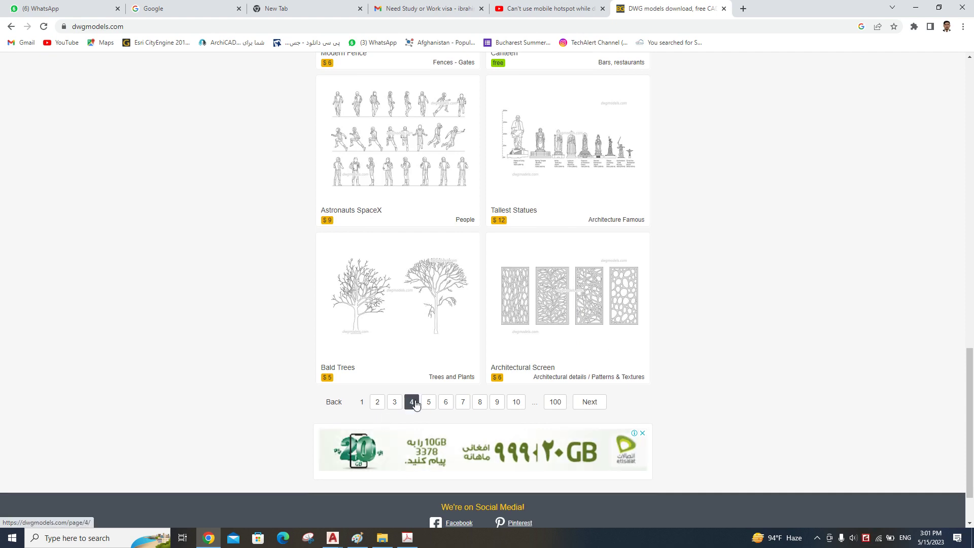
pyautogui.scroll(3, 617, 333)
pyautogui.scroll(5, 616, 336)
pyautogui.scroll(2, 615, 338)
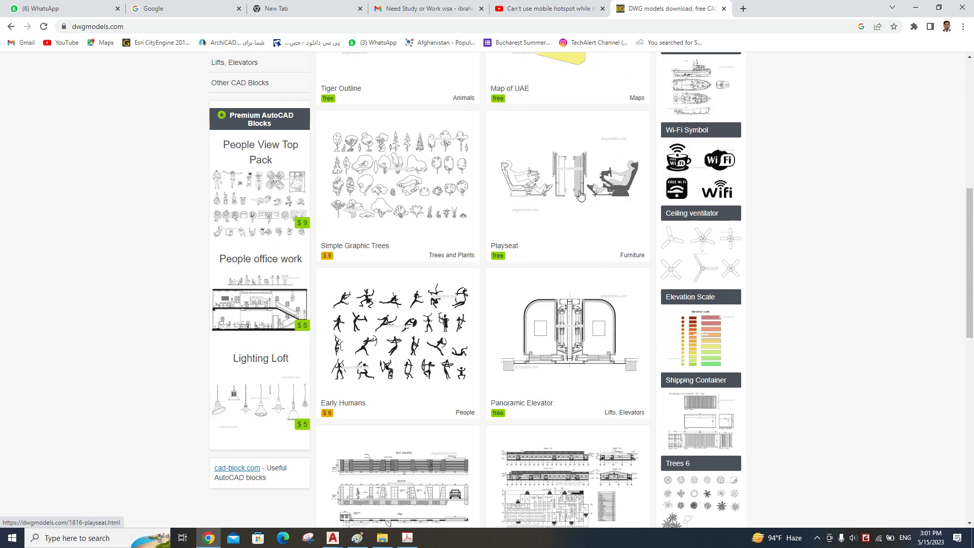
pyautogui.scroll(2, 578, 238)
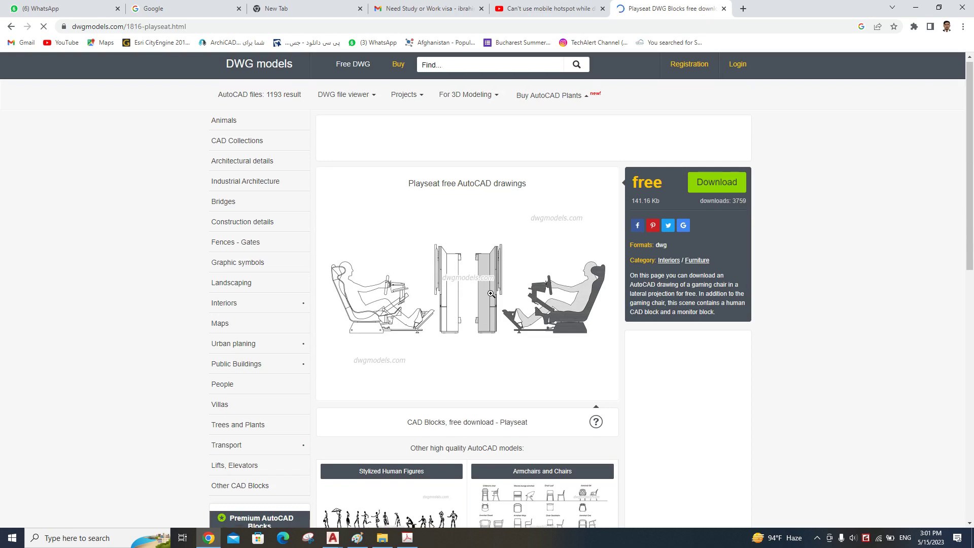
# - Download the free 141 KB playseat.dwg and inspect its gaming-chair drawings in AutoCAD
pyautogui.scroll(-2, 570, 335)
pyautogui.scroll(2, 565, 246)
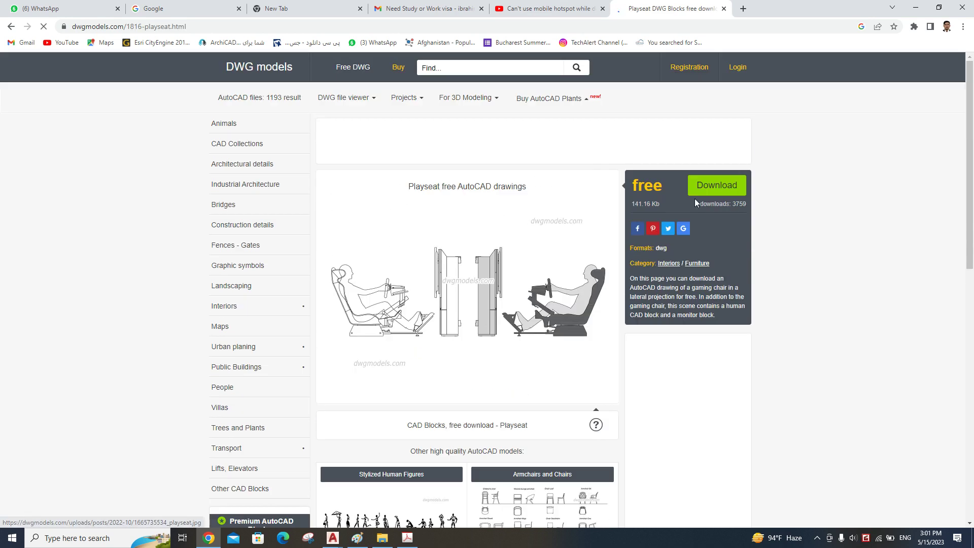
pyautogui.click(705, 191)
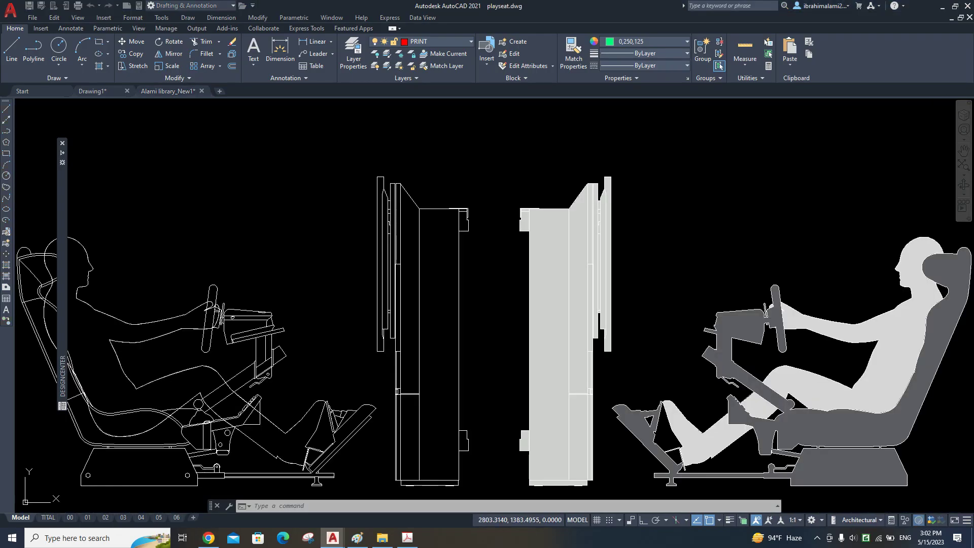
pyautogui.moveTo(502, 221)
pyautogui.mouseDown(button='middle')
pyautogui.moveTo(660, 259)
pyautogui.moveTo(258, 268)
pyautogui.mouseUp(button='middle')
pyautogui.scroll(4, 603, 267)
# - Minimize AutoCAD and open the Armchairs and Chairs model page on DWG models
pyautogui.click(941, 6)
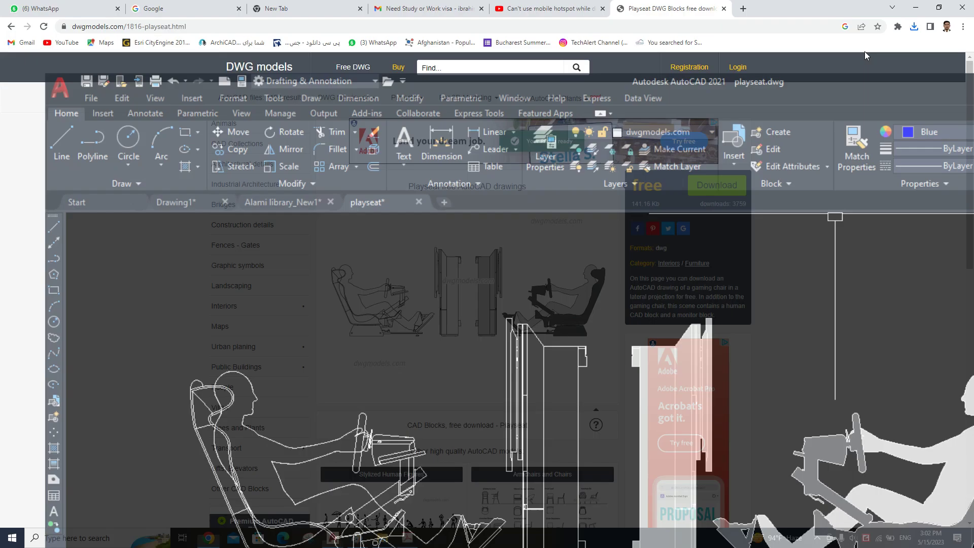
pyautogui.scroll(-3, 603, 323)
pyautogui.scroll(-2, 603, 323)
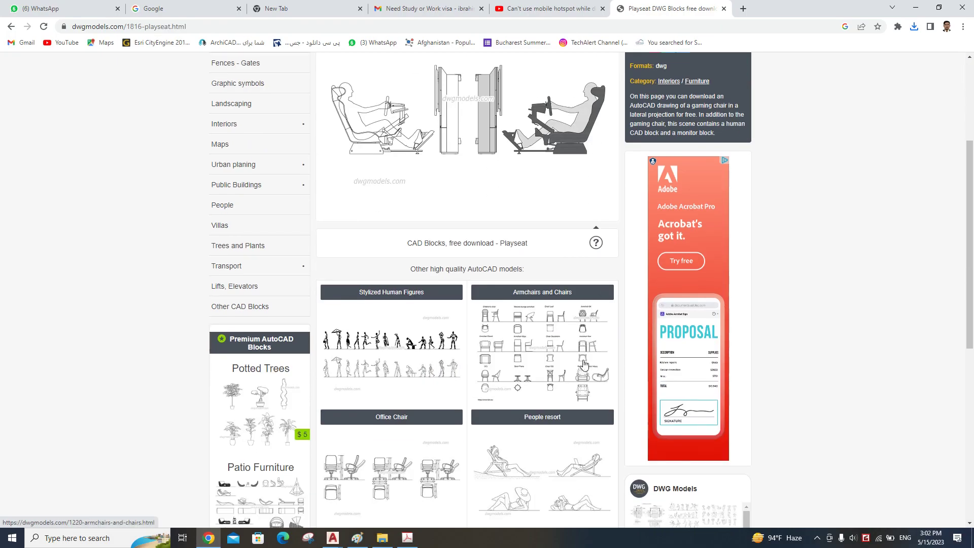
pyautogui.scroll(-2, 558, 318)
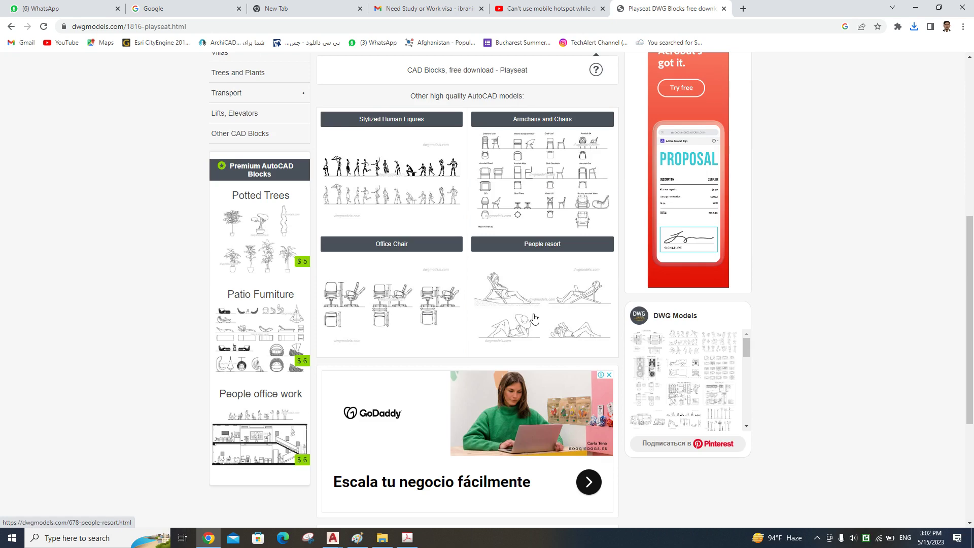
pyautogui.click(563, 160)
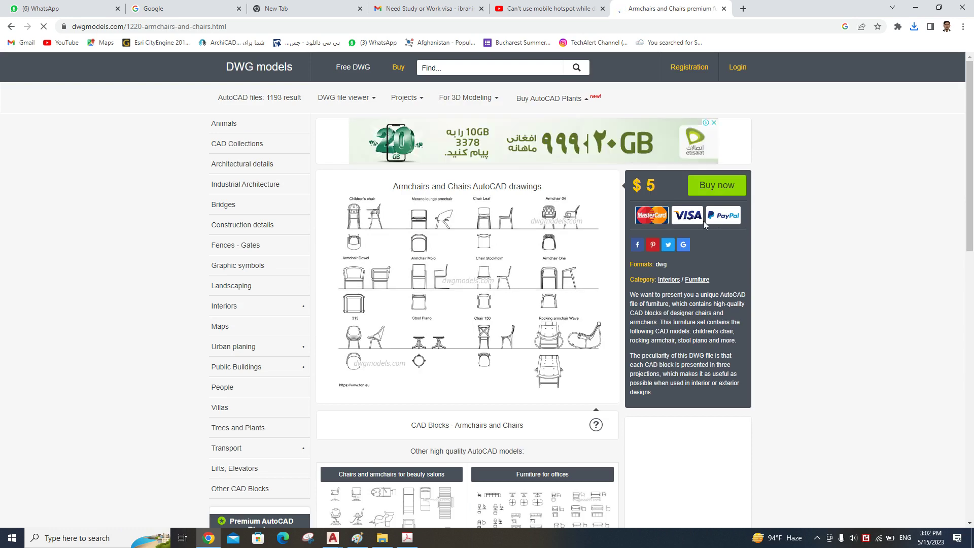
# - Browse the $5 Armchairs and Chairs page, then minimize Chrome to the desktop
pyautogui.scroll(-3, 539, 282)
pyautogui.scroll(-3, 539, 282)
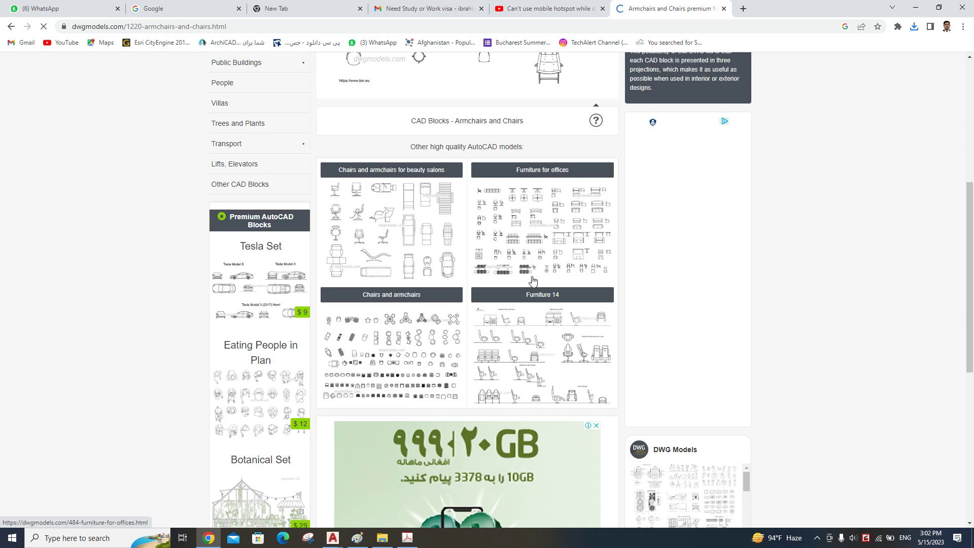
pyautogui.scroll(-3, 532, 280)
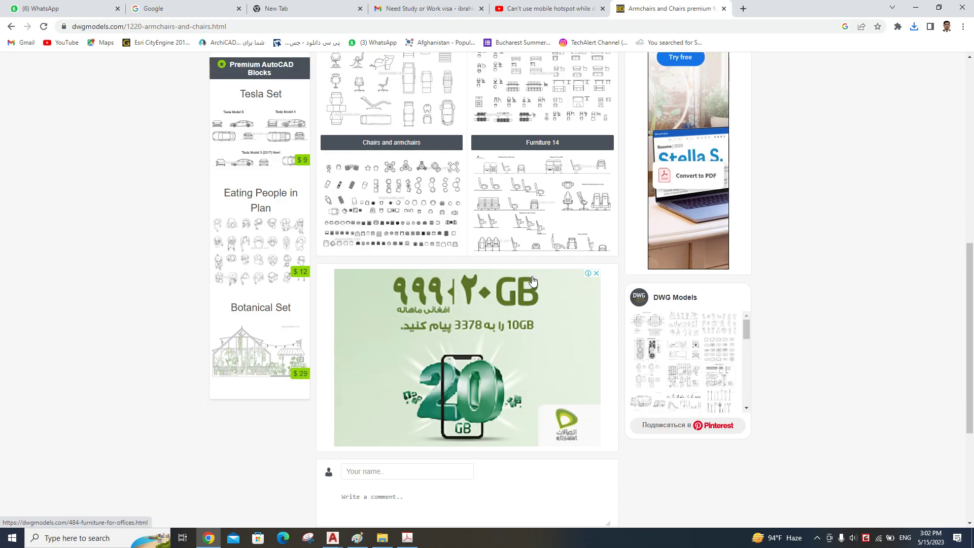
pyautogui.scroll(-3, 741, 162)
pyautogui.click(917, 8)
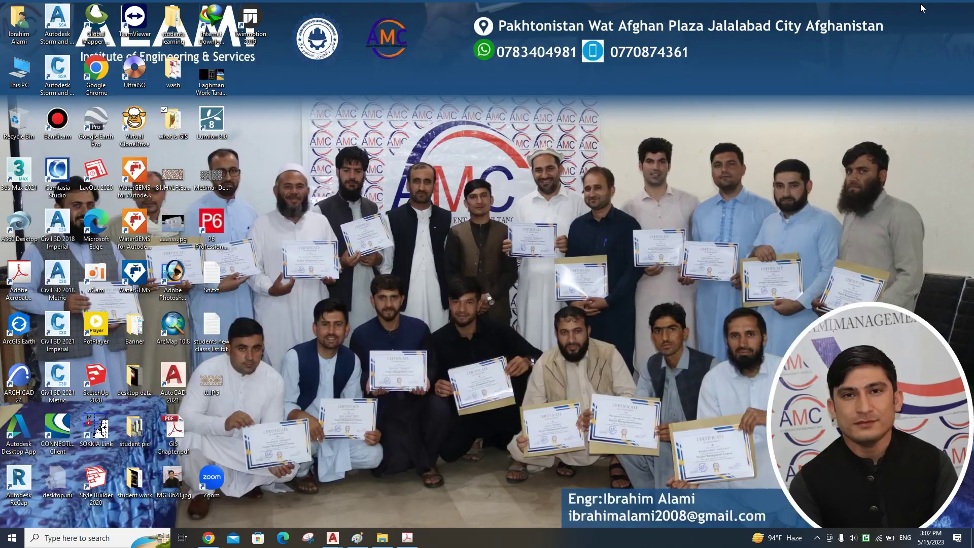